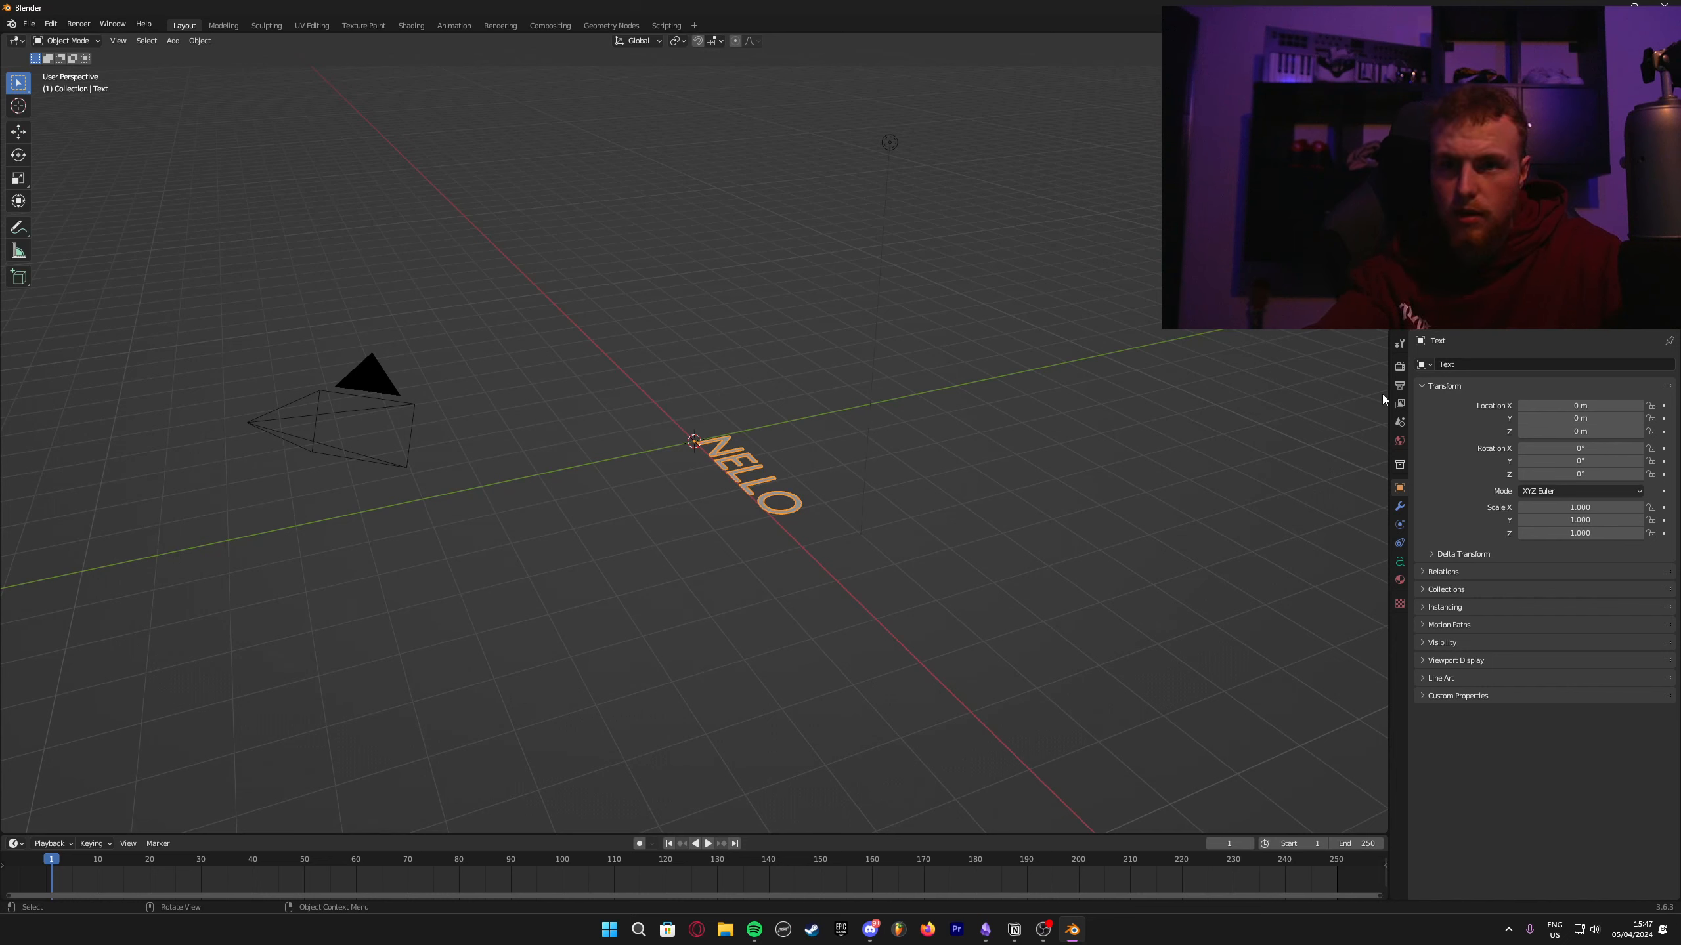
Step: Set the NELLO text's horizontal paragraph alignment to Center
{"action": "left_click", "coordinate": [1399, 563]}
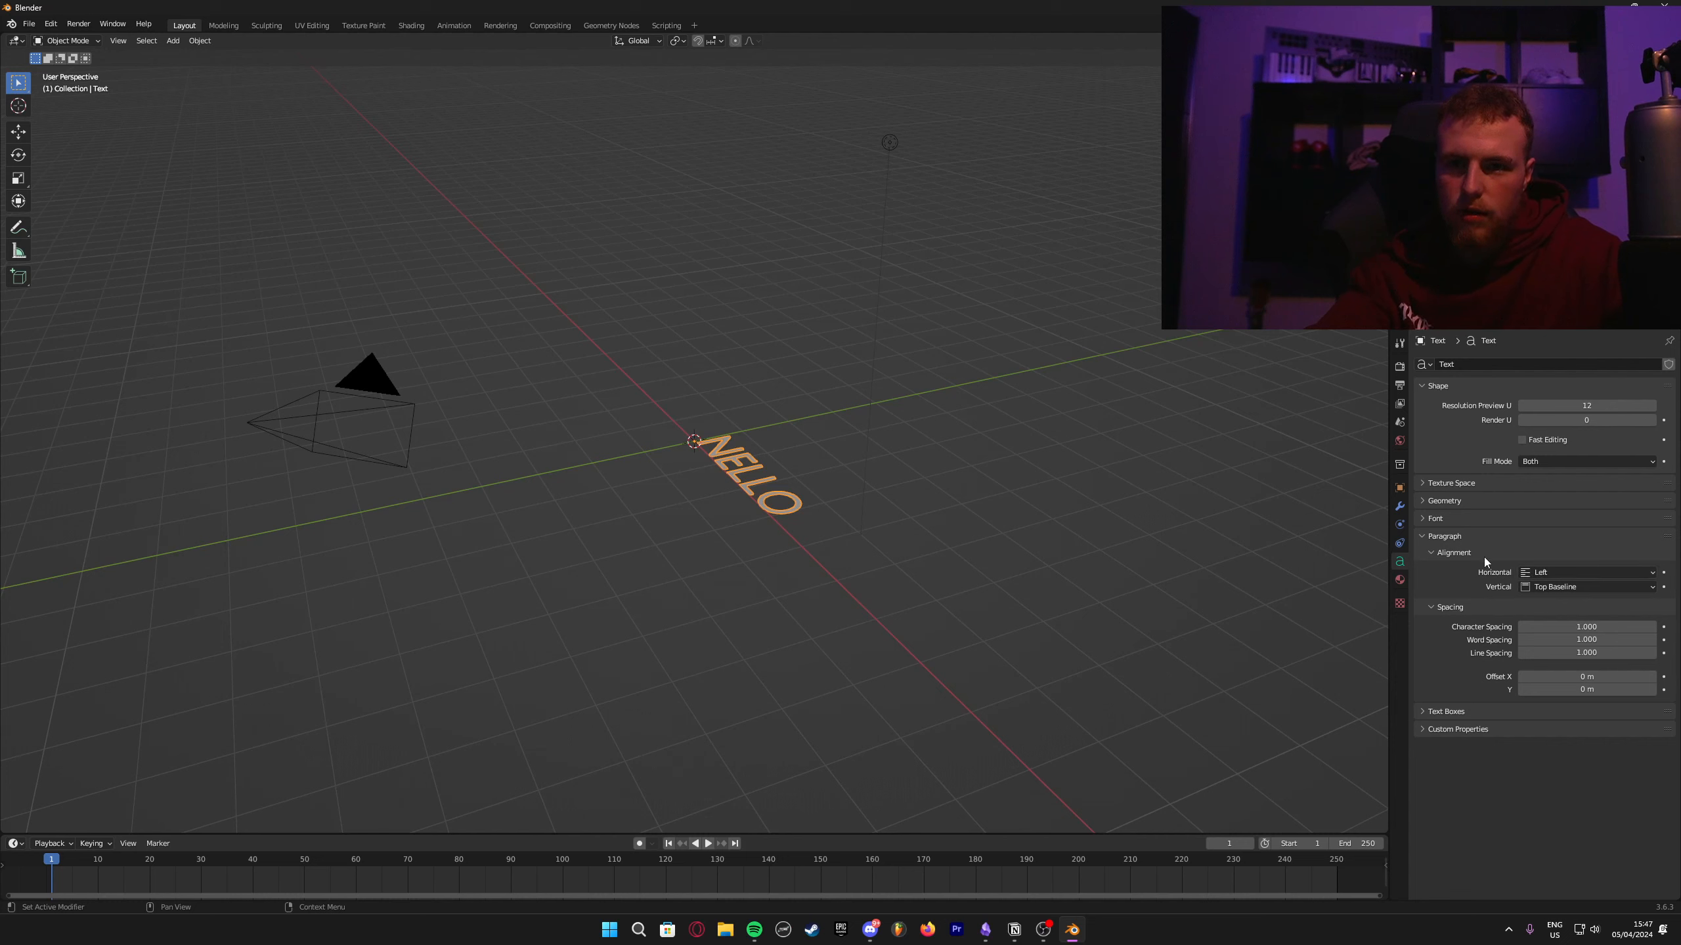
{"action": "left_click", "coordinate": [1533, 572]}
{"action": "left_click", "coordinate": [1552, 604]}
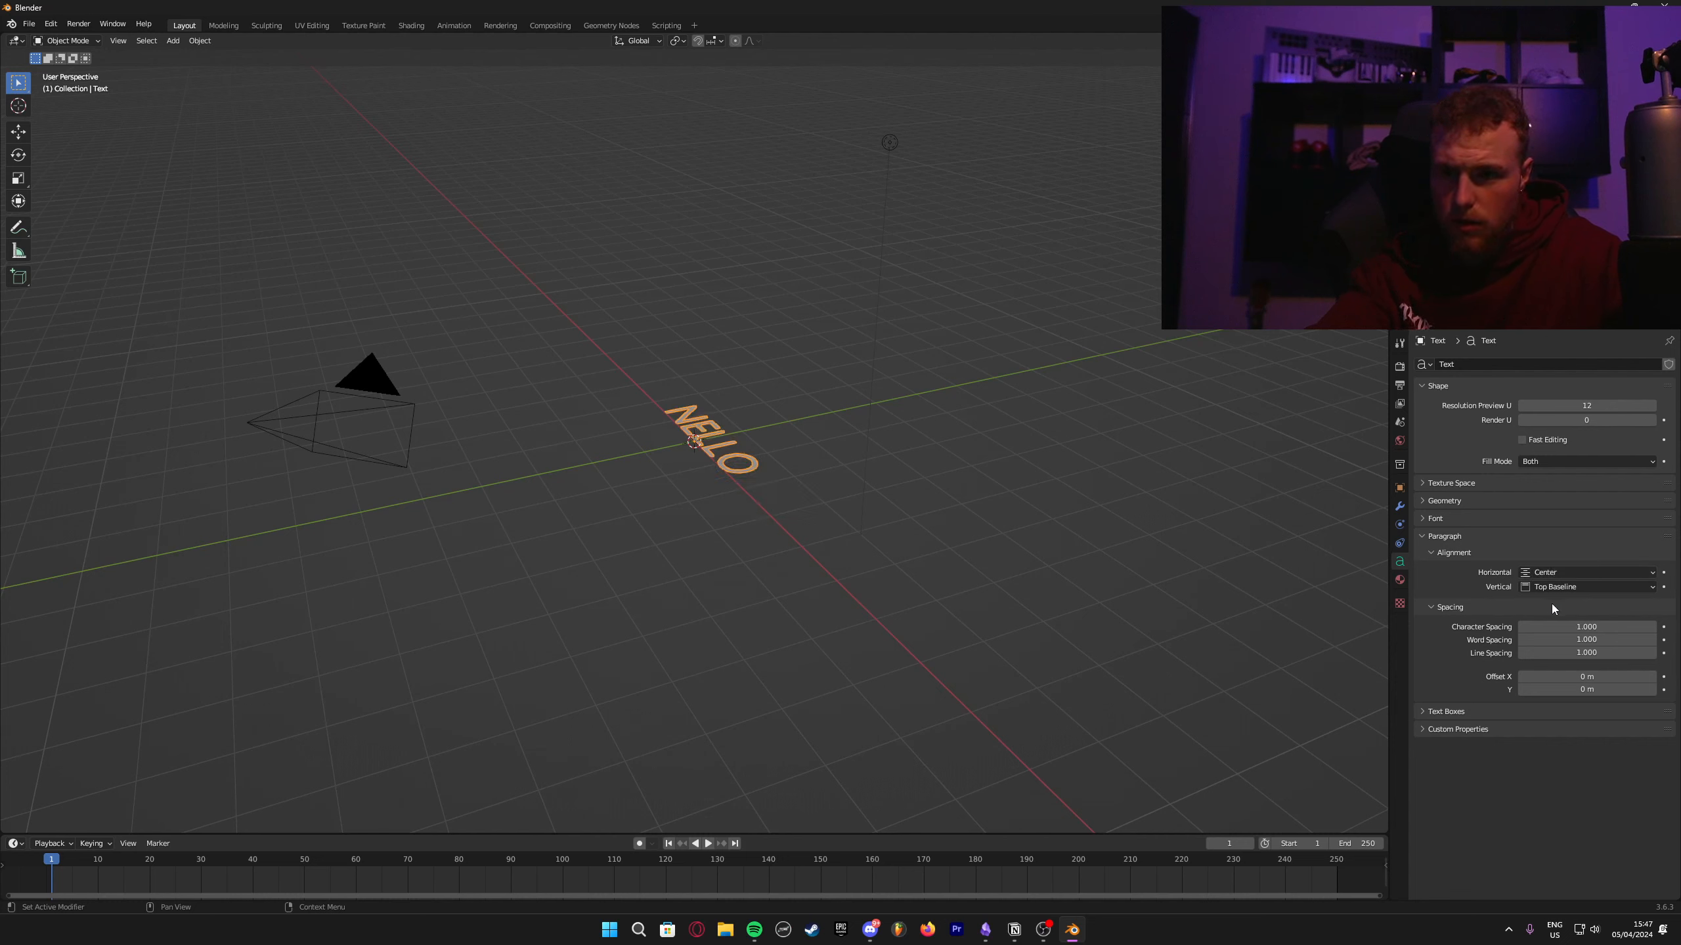
{"action": "right_click", "coordinate": [809, 404]}
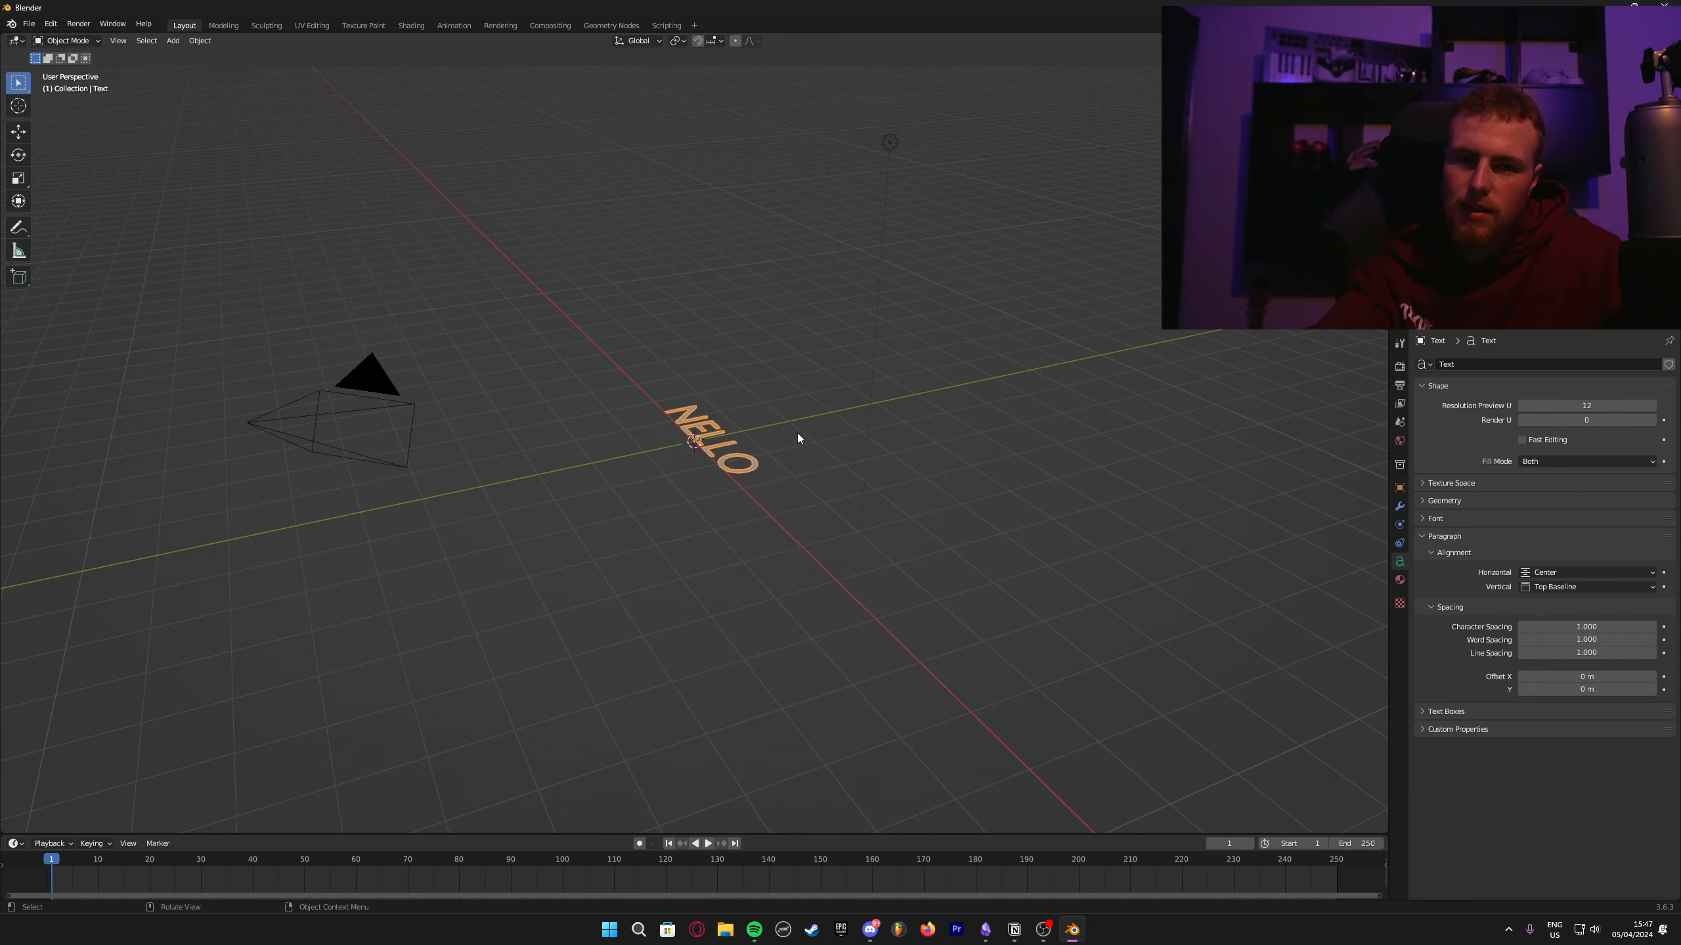
Step: Stand the NELLO text upright by setting its X rotation to 90°
{"action": "middle_click_drag", "start_coordinate": [798, 431], "coordinate": [885, 507]}
{"action": "middle_click_drag", "start_coordinate": [737, 405], "coordinate": [878, 366]}
{"action": "left_click", "coordinate": [1399, 488]}
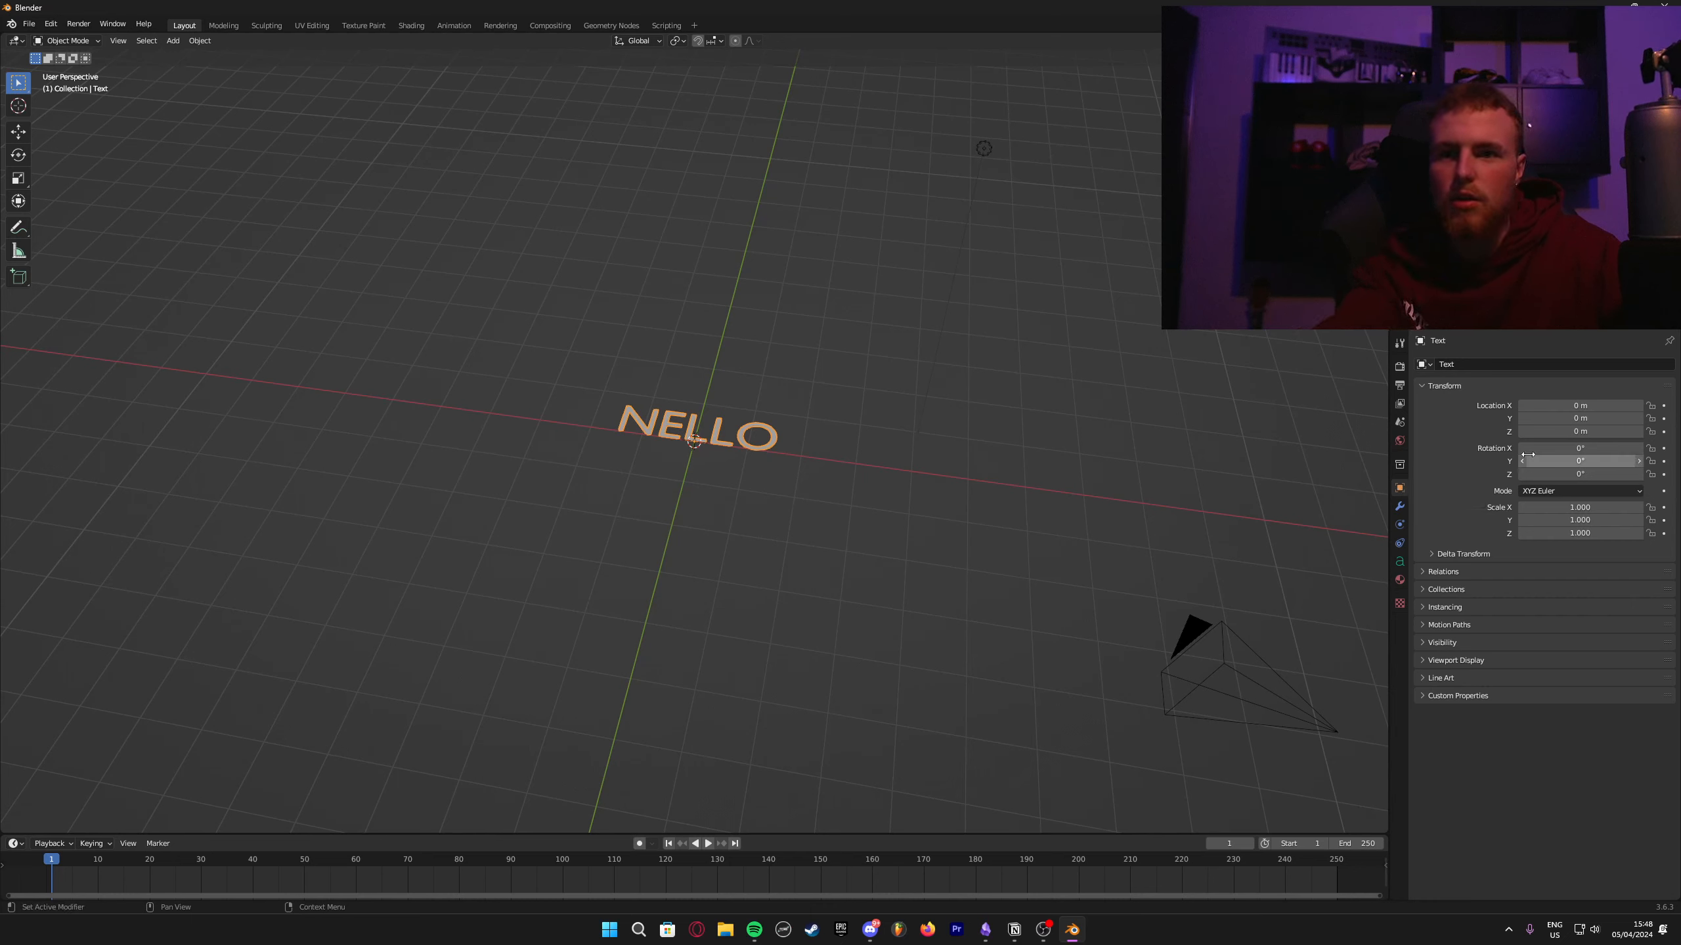
{"action": "mouse_move", "coordinate": [1574, 457]}
{"action": "left_mouse_down"}
{"action": "mouse_move", "coordinate": [1602, 457]}
{"action": "mouse_move", "coordinate": [1574, 457]}
{"action": "left_mouse_up"}
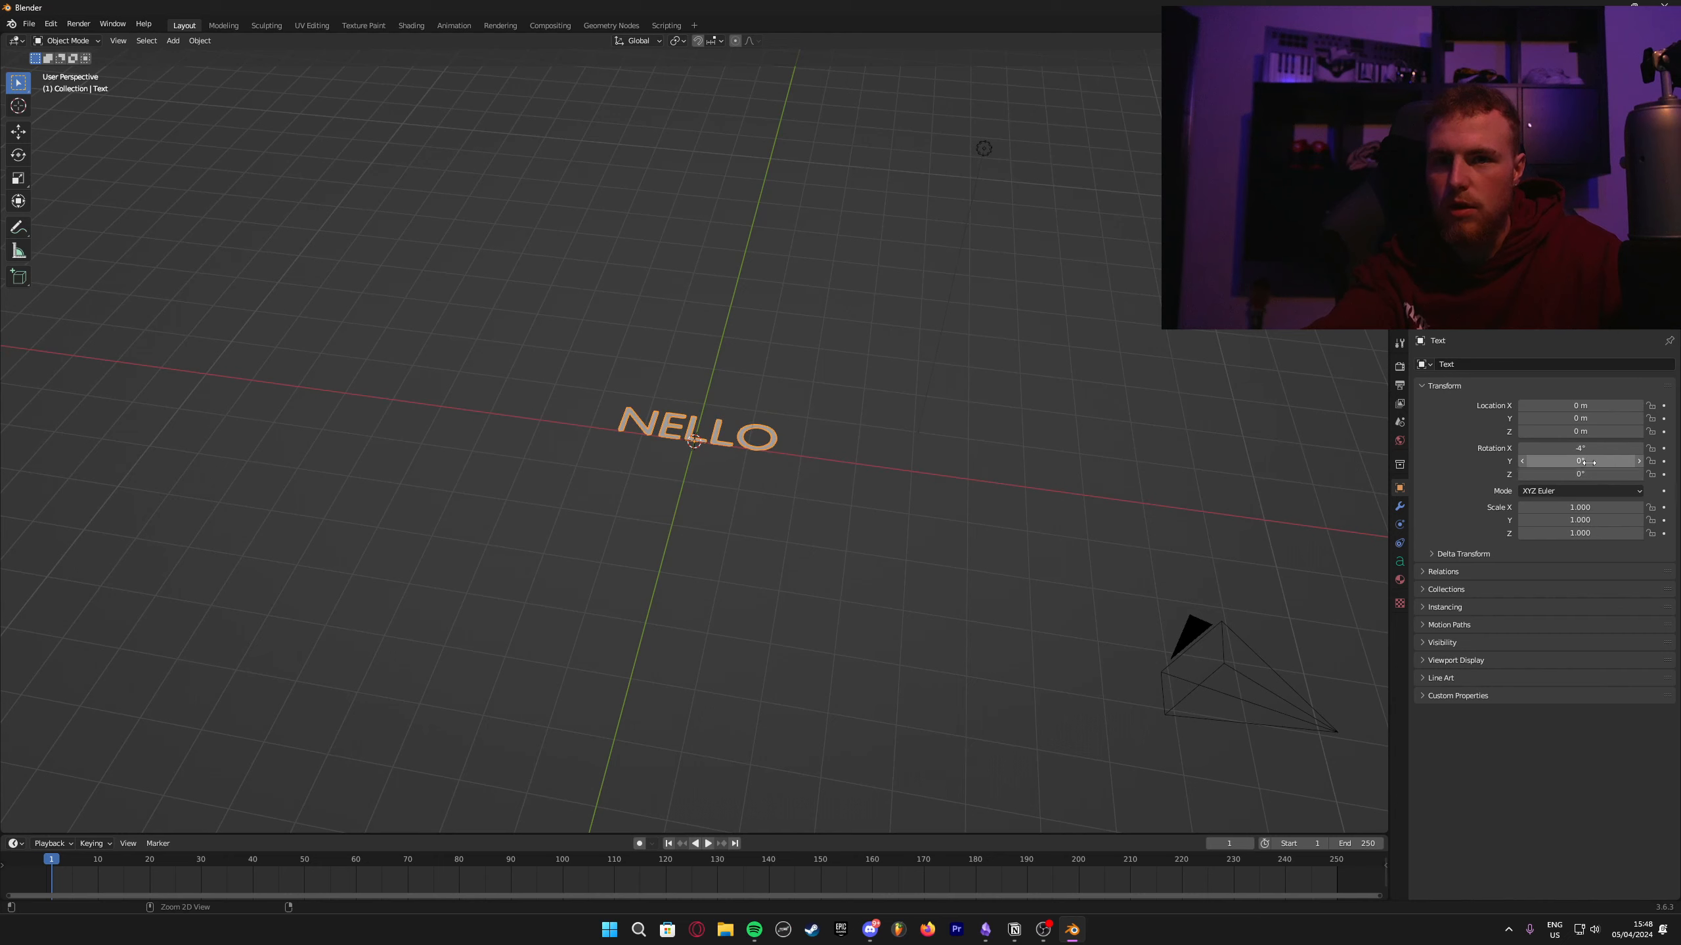
{"action": "left_click", "coordinate": [1580, 449]}
{"action": "type", "text": "90"}
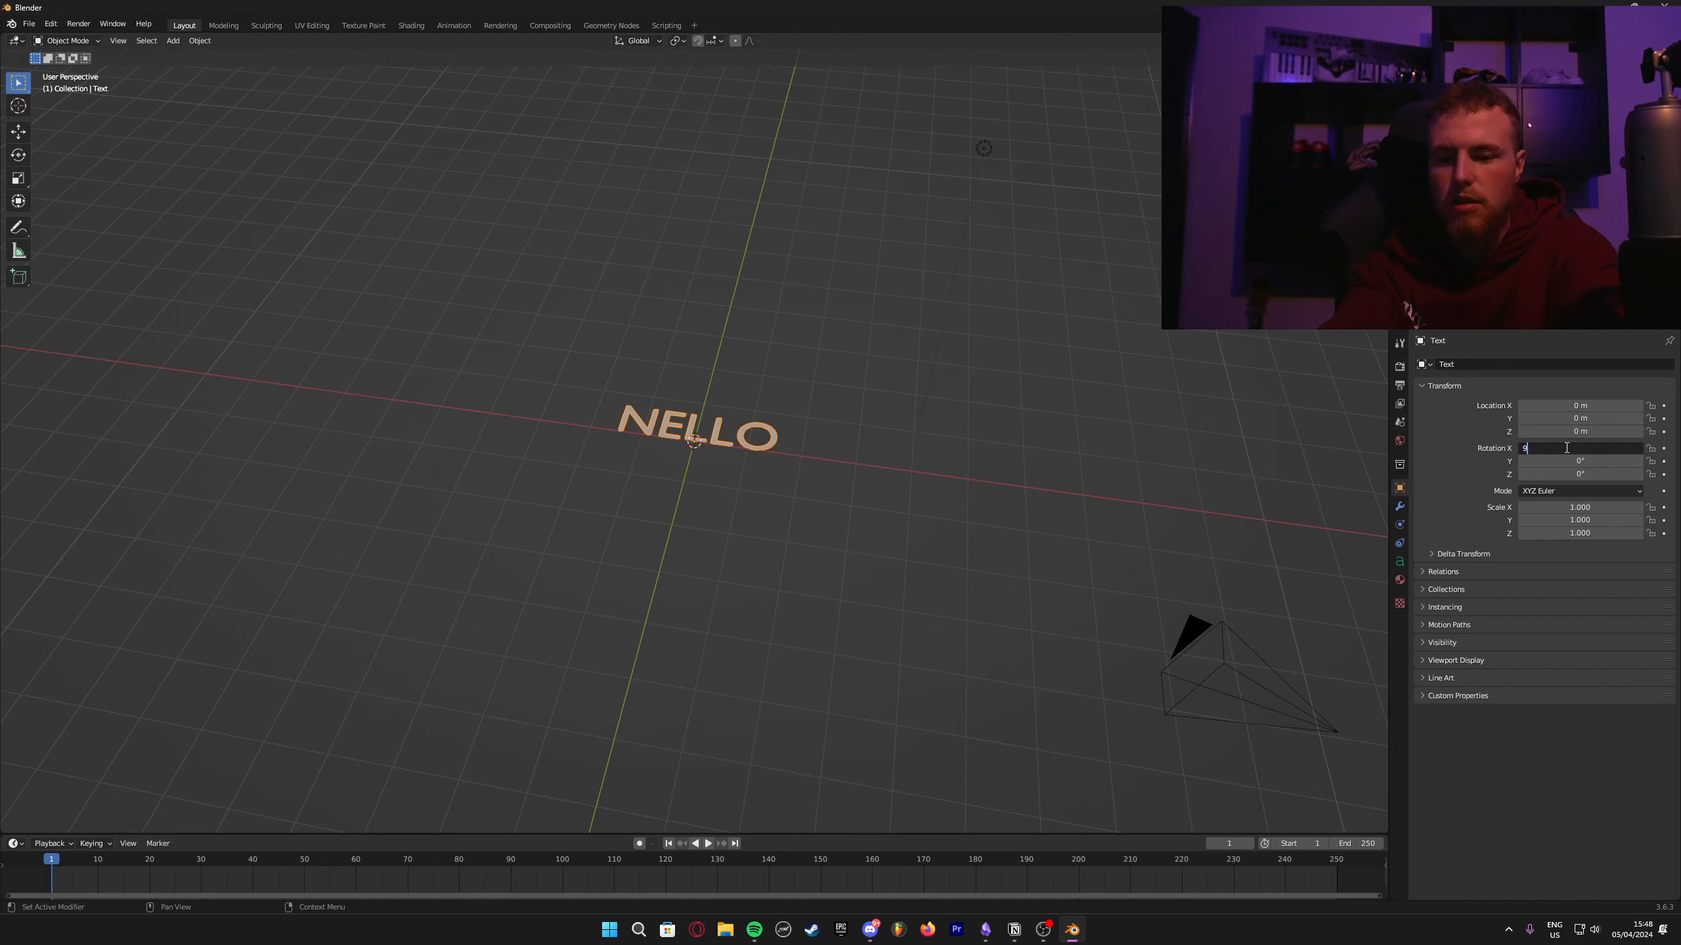
{"action": "key", "text": "Return"}
Step: Raise the text along the Z axis and set its Z location to 1 m
{"action": "middle_click_drag", "start_coordinate": [1034, 478], "coordinate": [814, 399]}
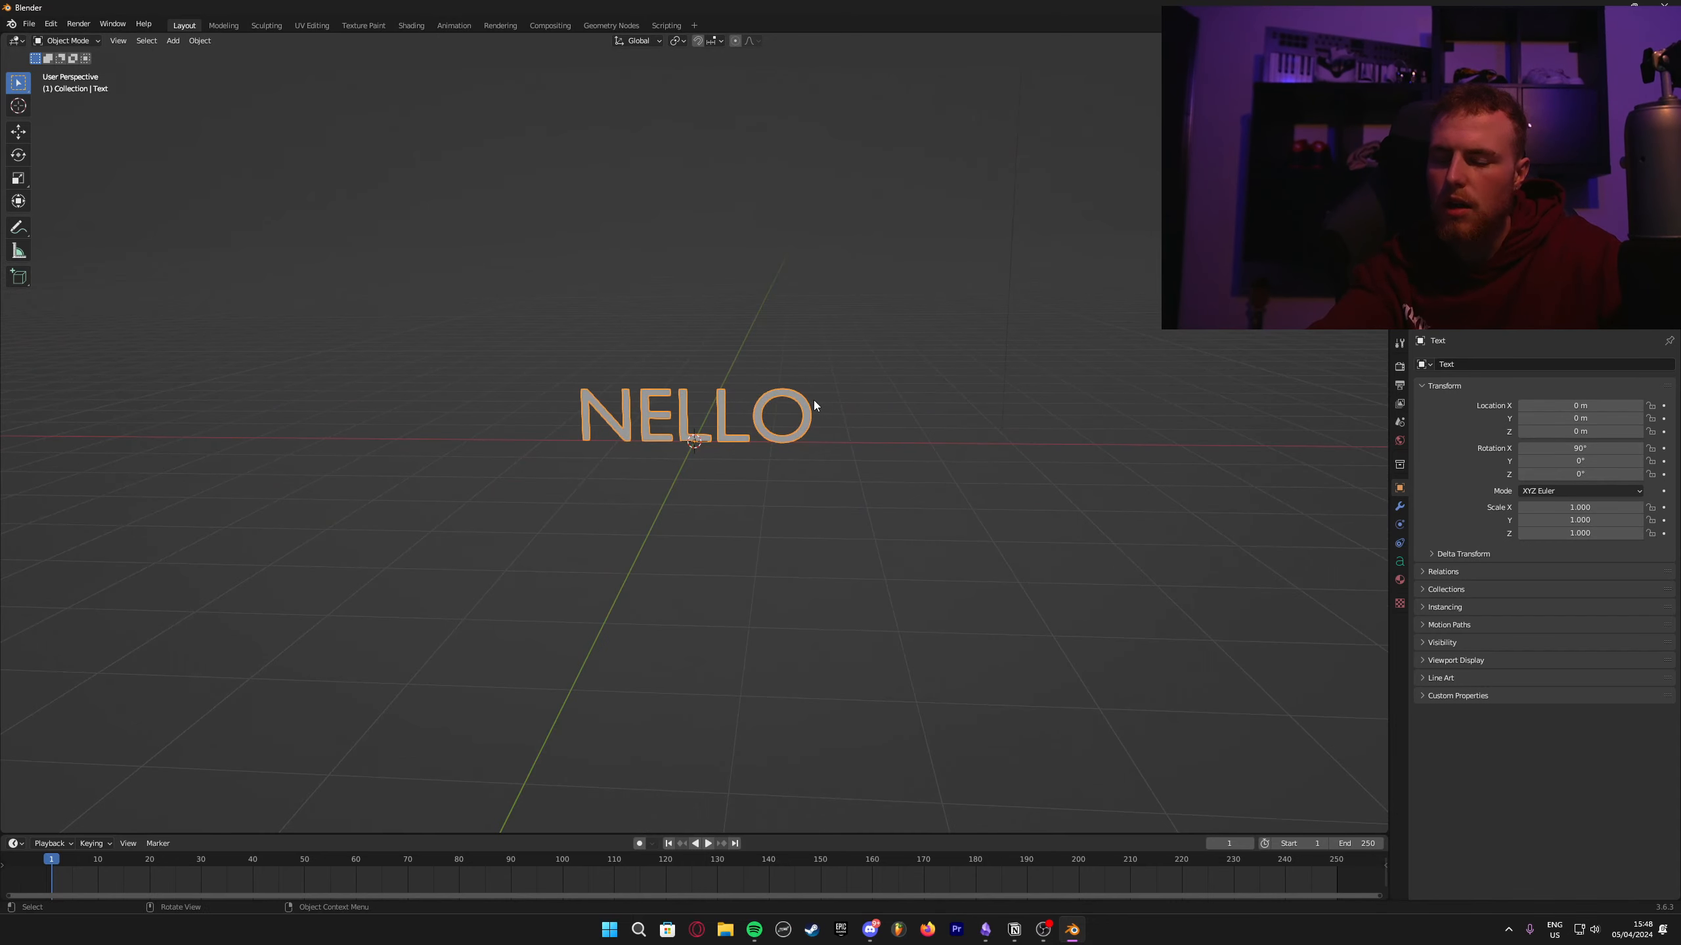
{"action": "key", "text": "g"}
{"action": "key", "text": "z"}
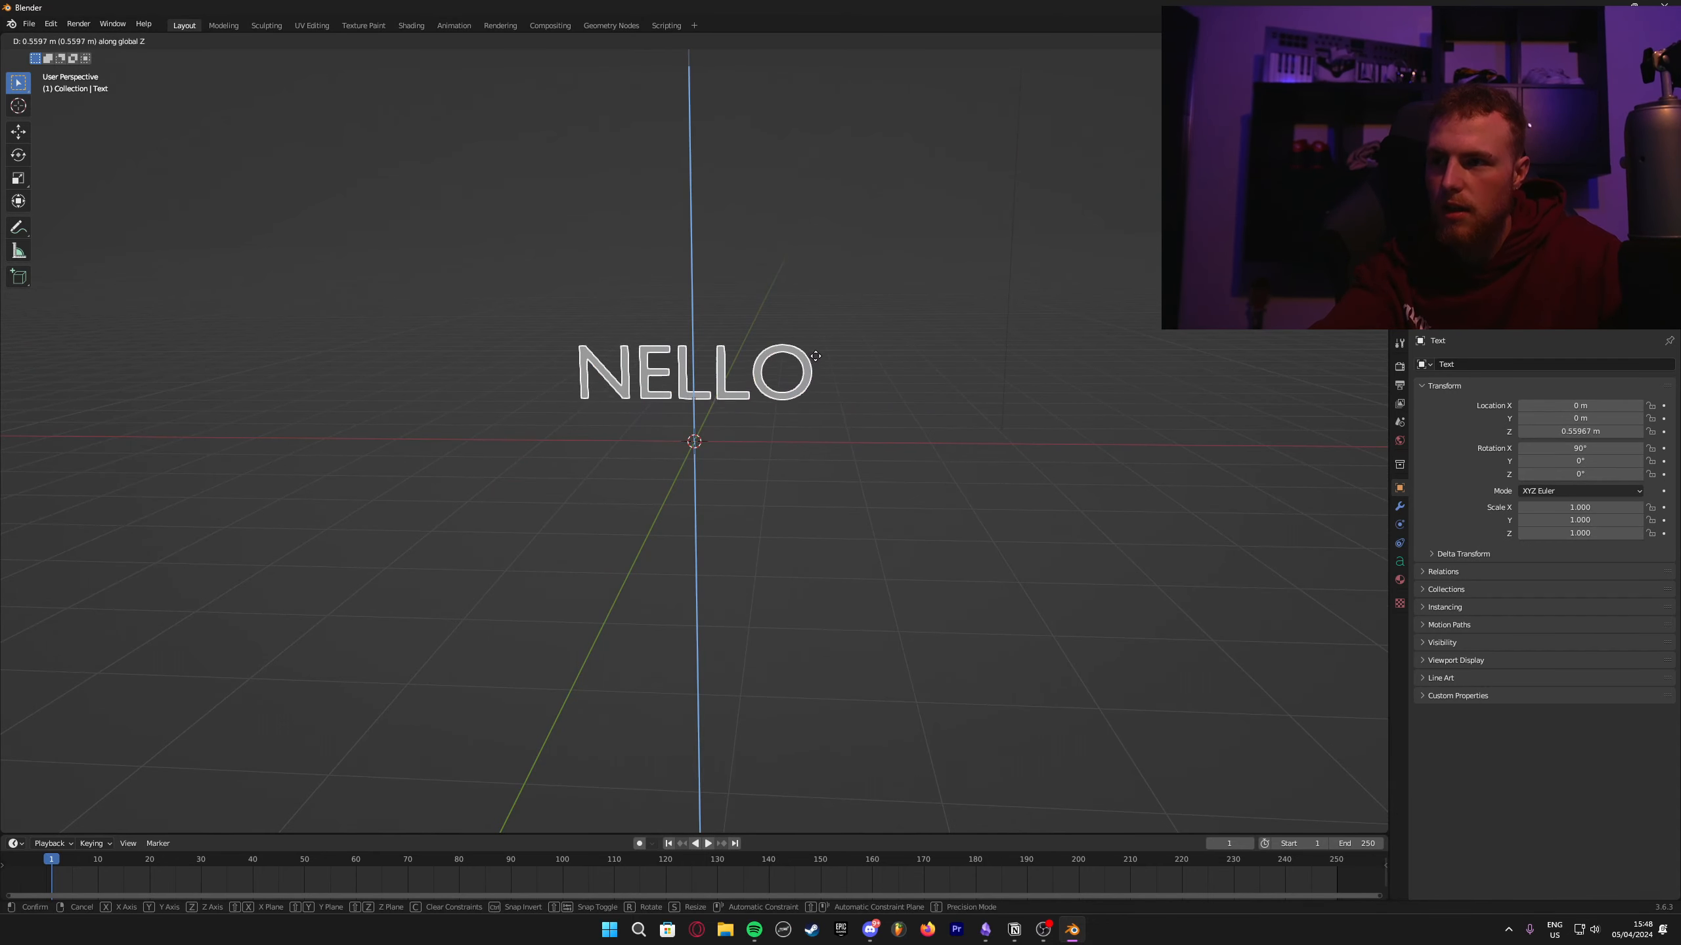
{"action": "left_click", "coordinate": [816, 327]}
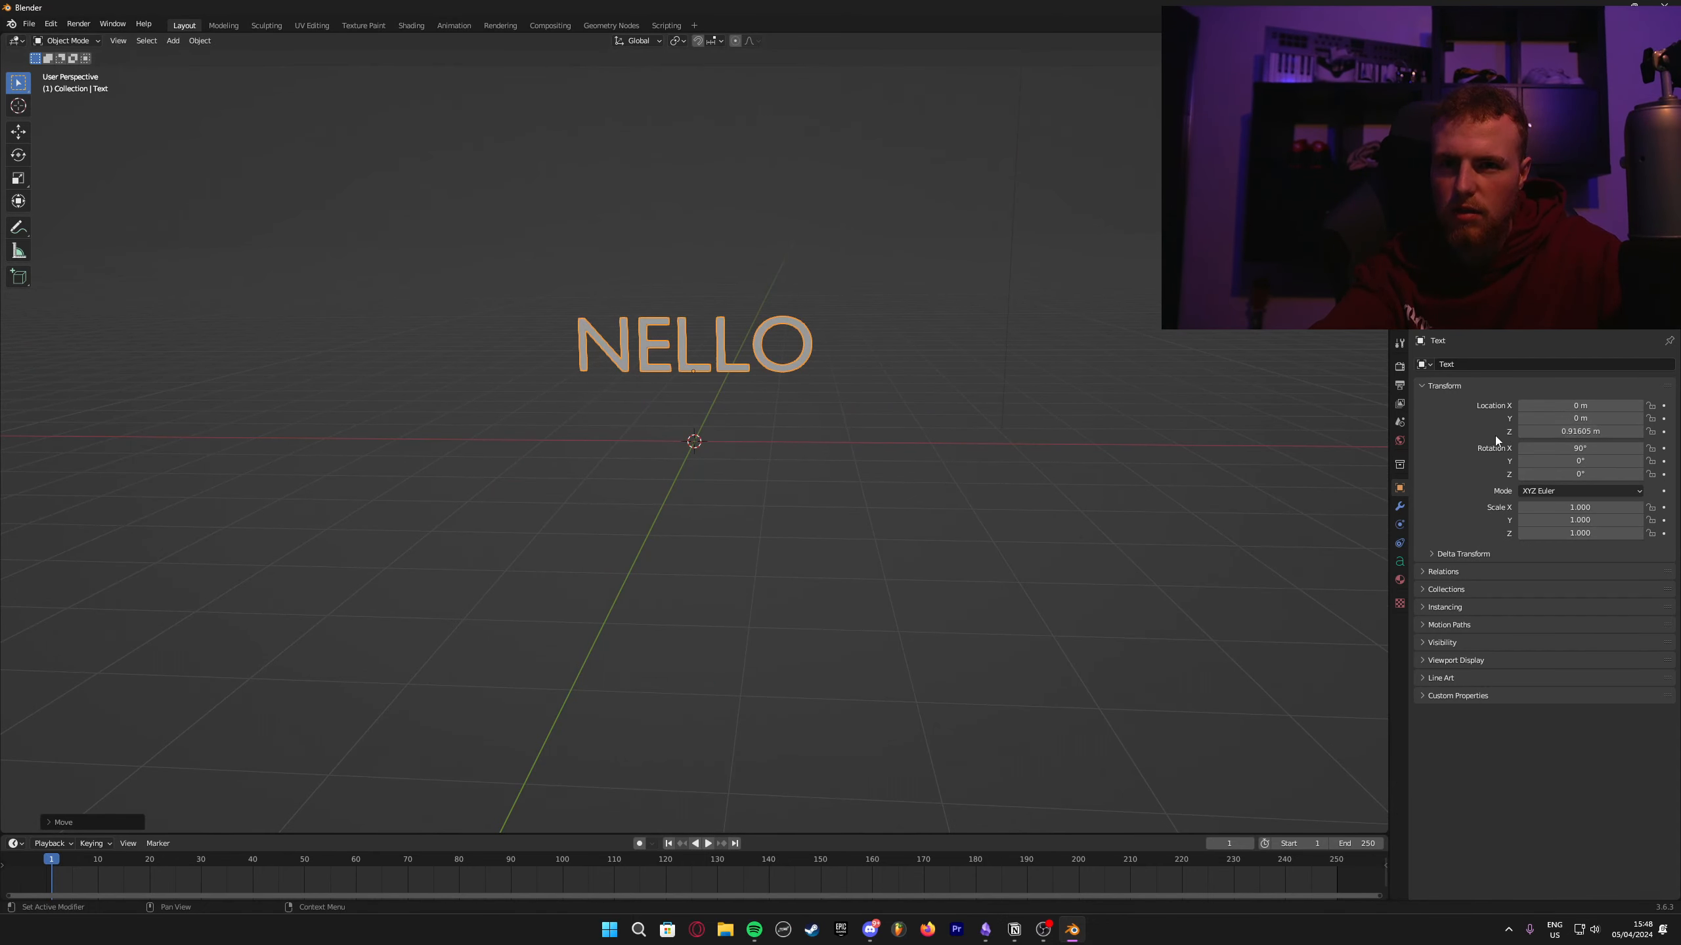
{"action": "left_click", "coordinate": [1588, 431]}
{"action": "type", "text": "1"}
{"action": "key", "text": "Return"}
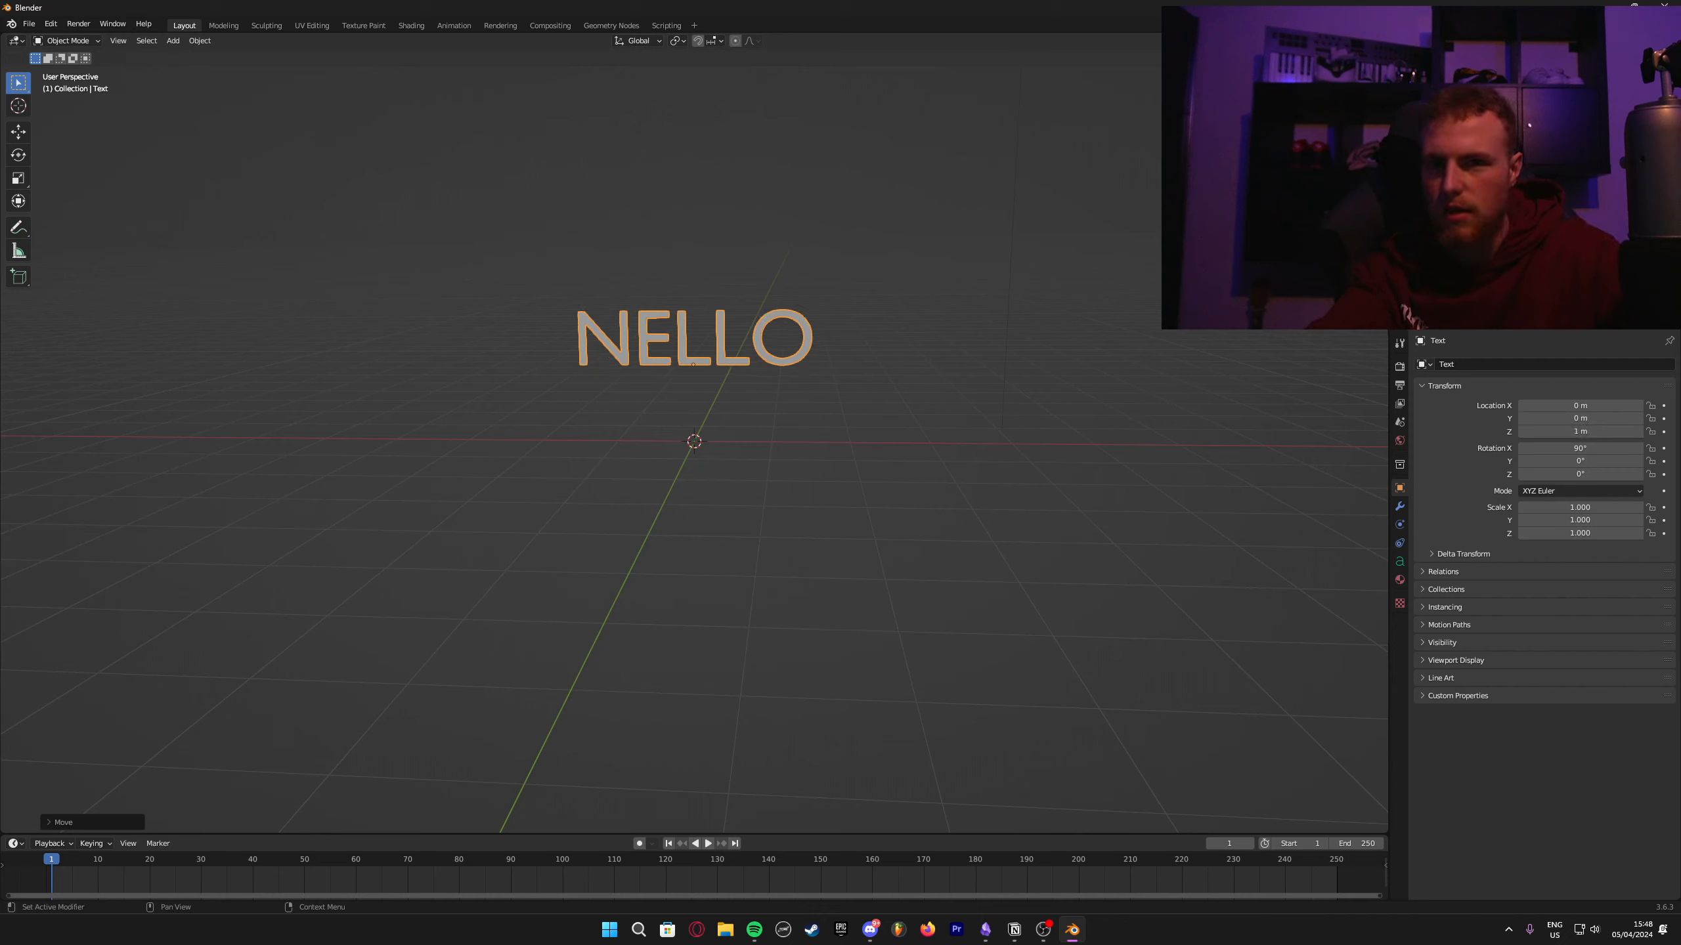
Step: Try other Z and Y locations for the text, and reset Y to 0 m and Z to 1 m
{"action": "left_click_drag", "start_coordinate": [1600, 430], "coordinate": [1552, 431]}
{"action": "left_click_drag", "start_coordinate": [1601, 418], "coordinate": [1608, 418]}
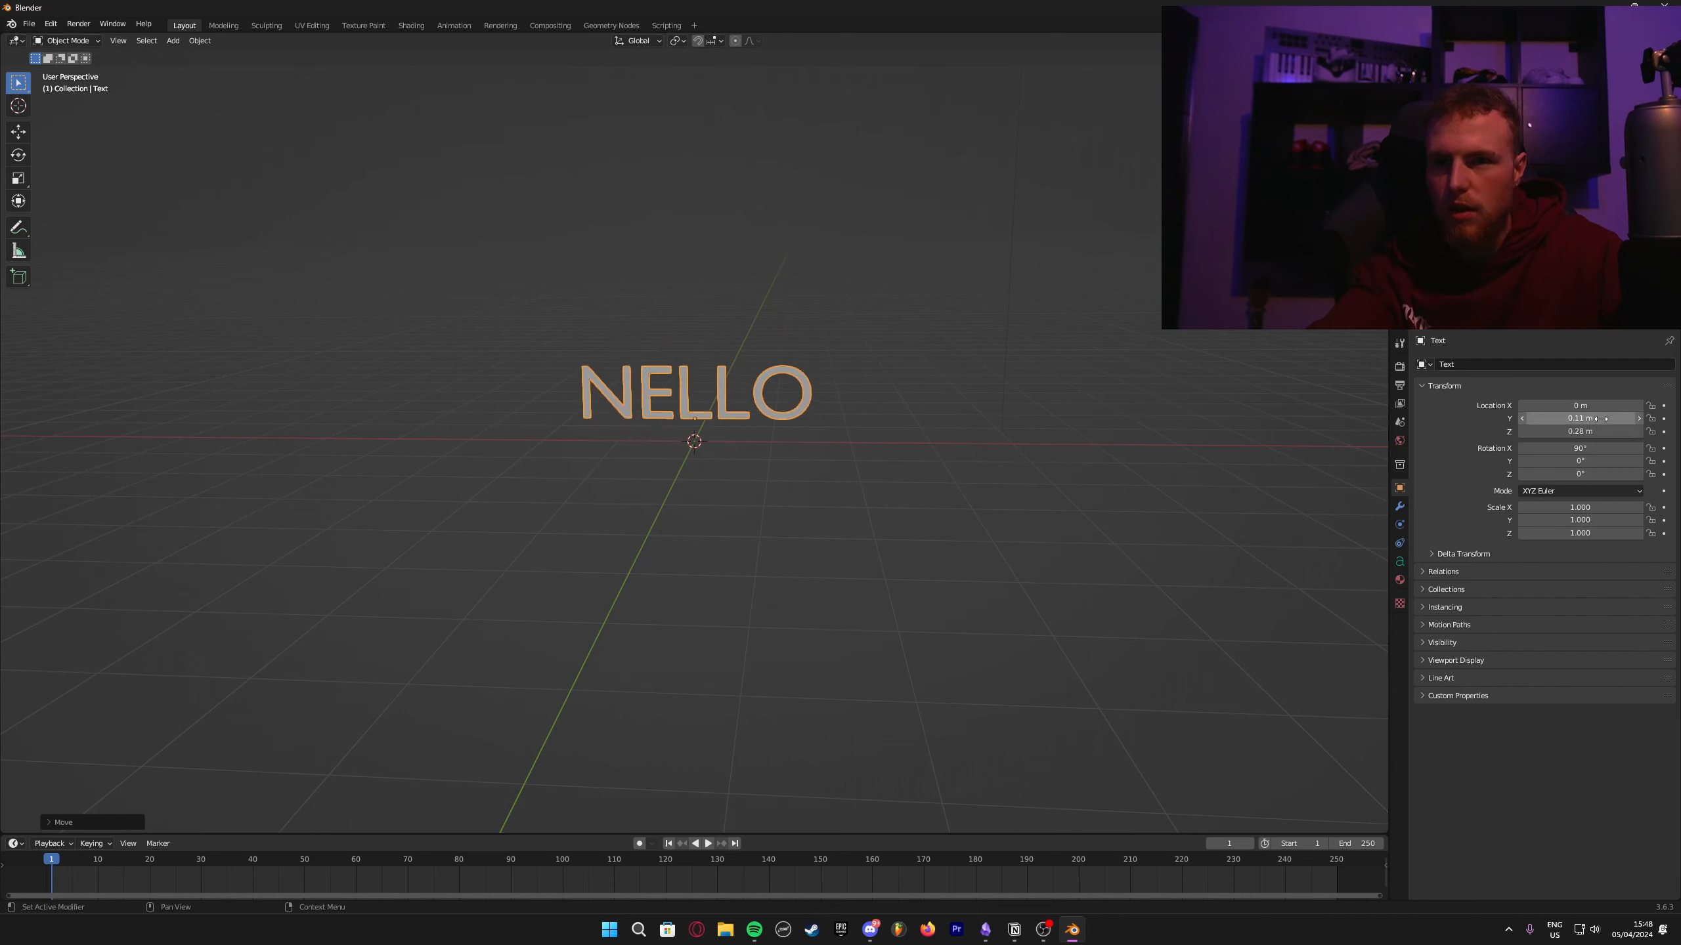
{"action": "left_click", "coordinate": [1597, 418]}
{"action": "key", "text": "Return"}
{"action": "left_click", "coordinate": [1591, 434]}
{"action": "type", "text": "1"}
{"action": "key", "text": "Return"}
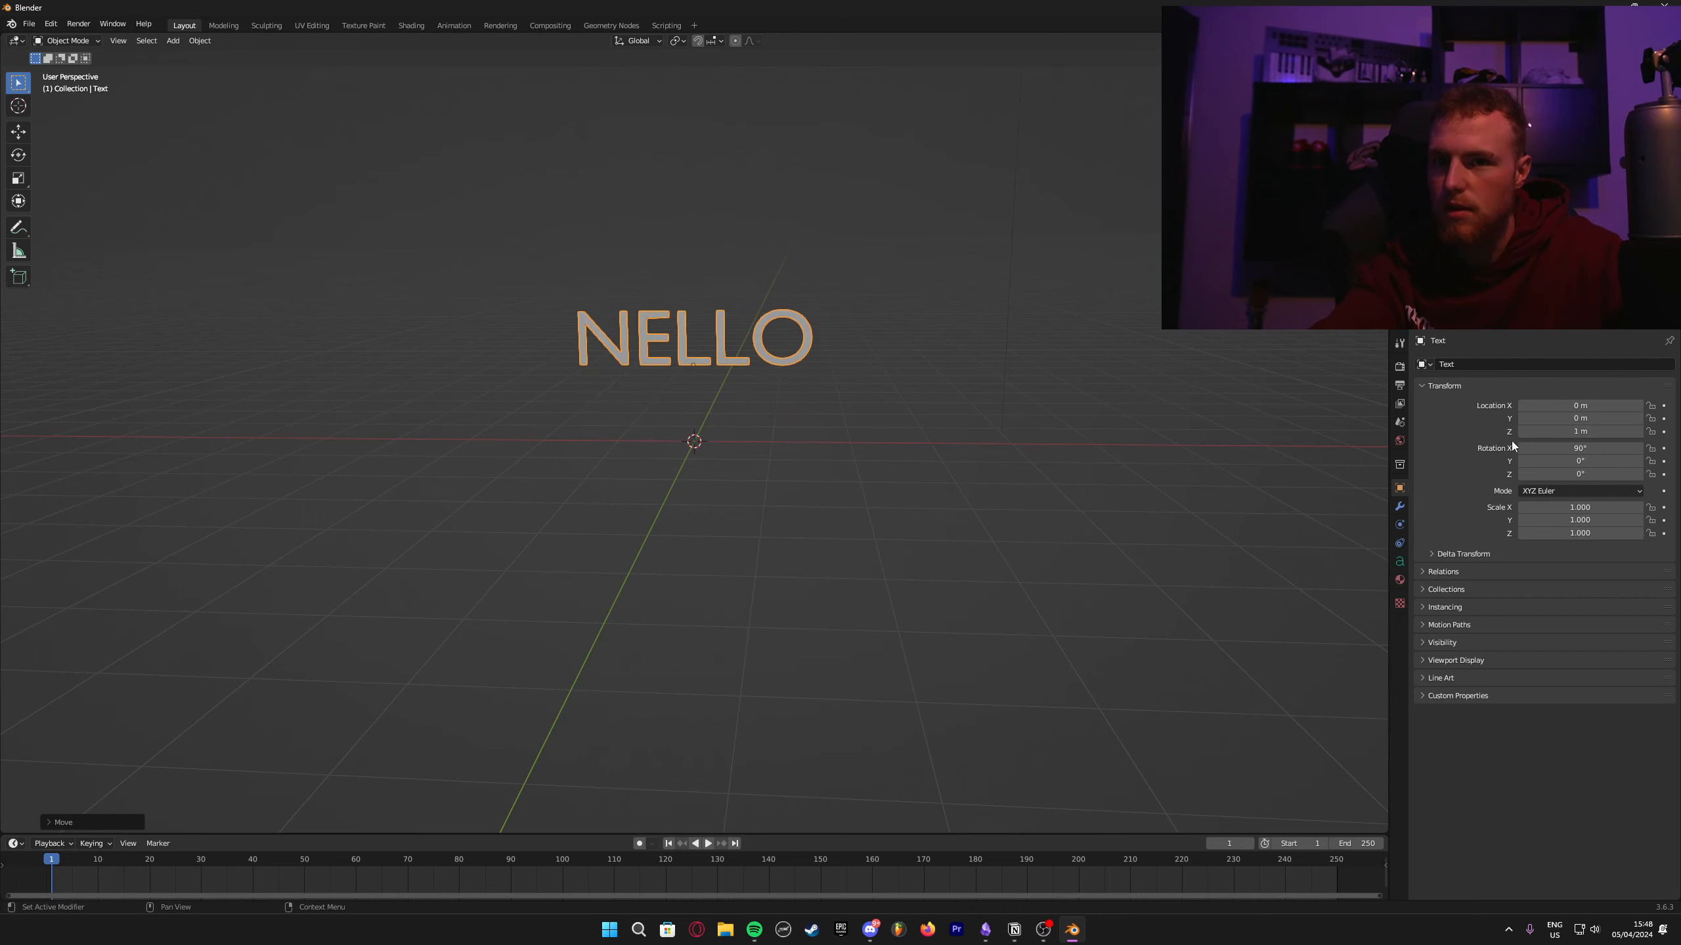
Step: Open the font file browser for the text's Regular font
{"action": "middle_click_drag", "start_coordinate": [893, 347], "coordinate": [889, 361]}
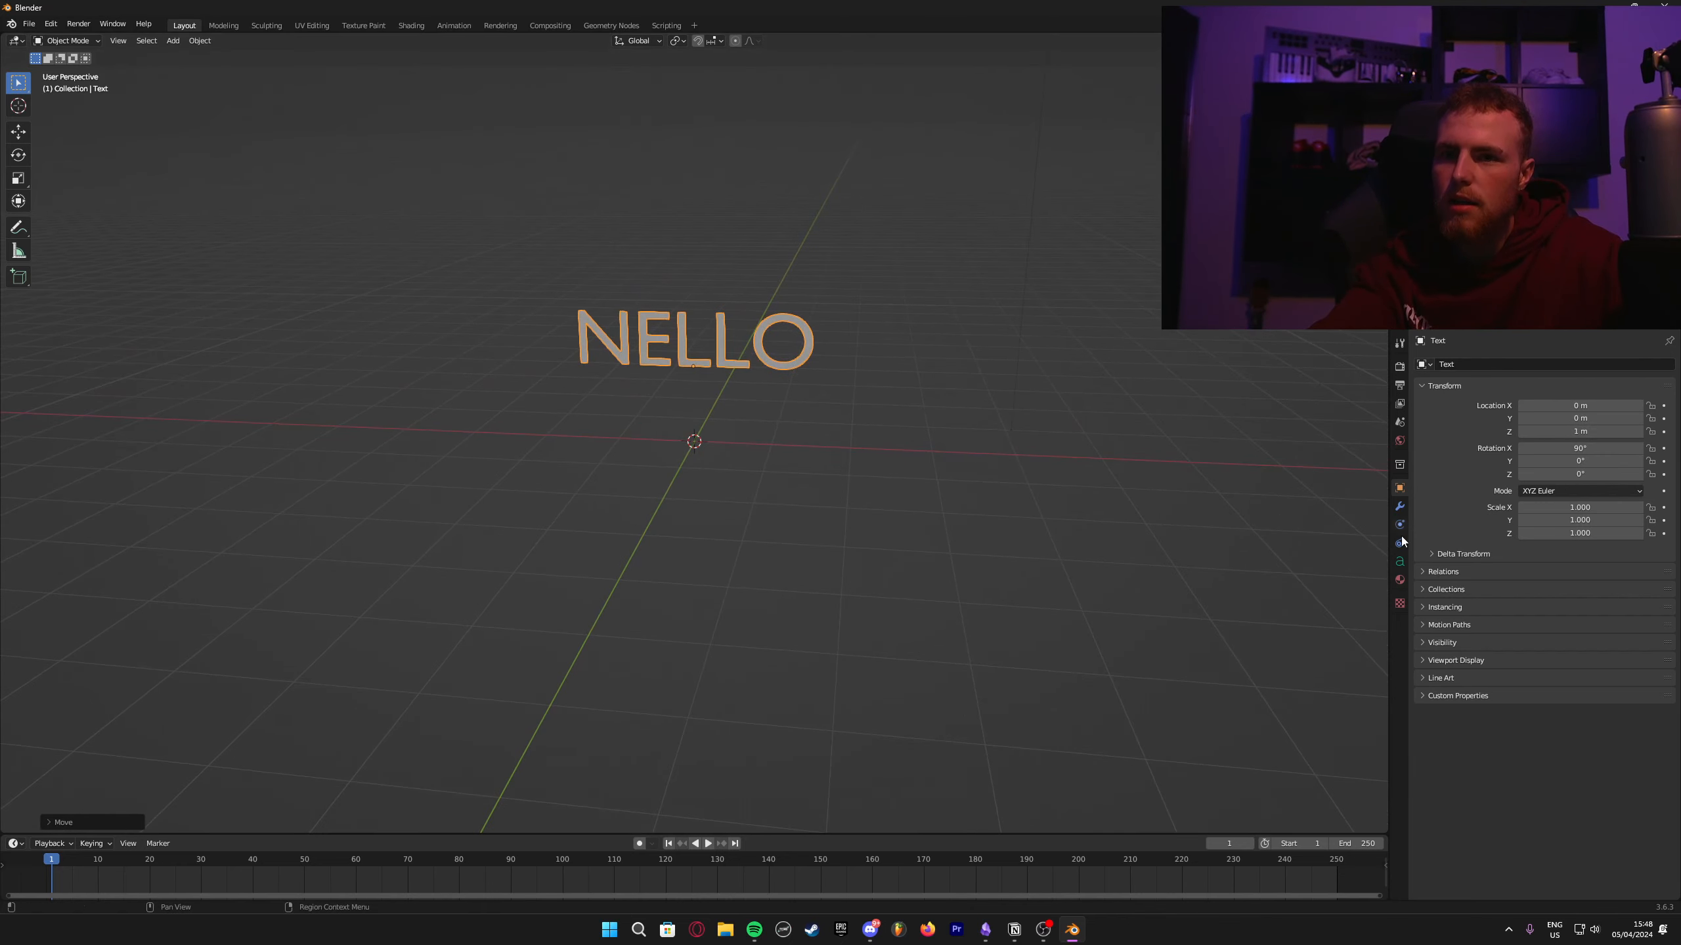
{"action": "left_click", "coordinate": [1401, 562]}
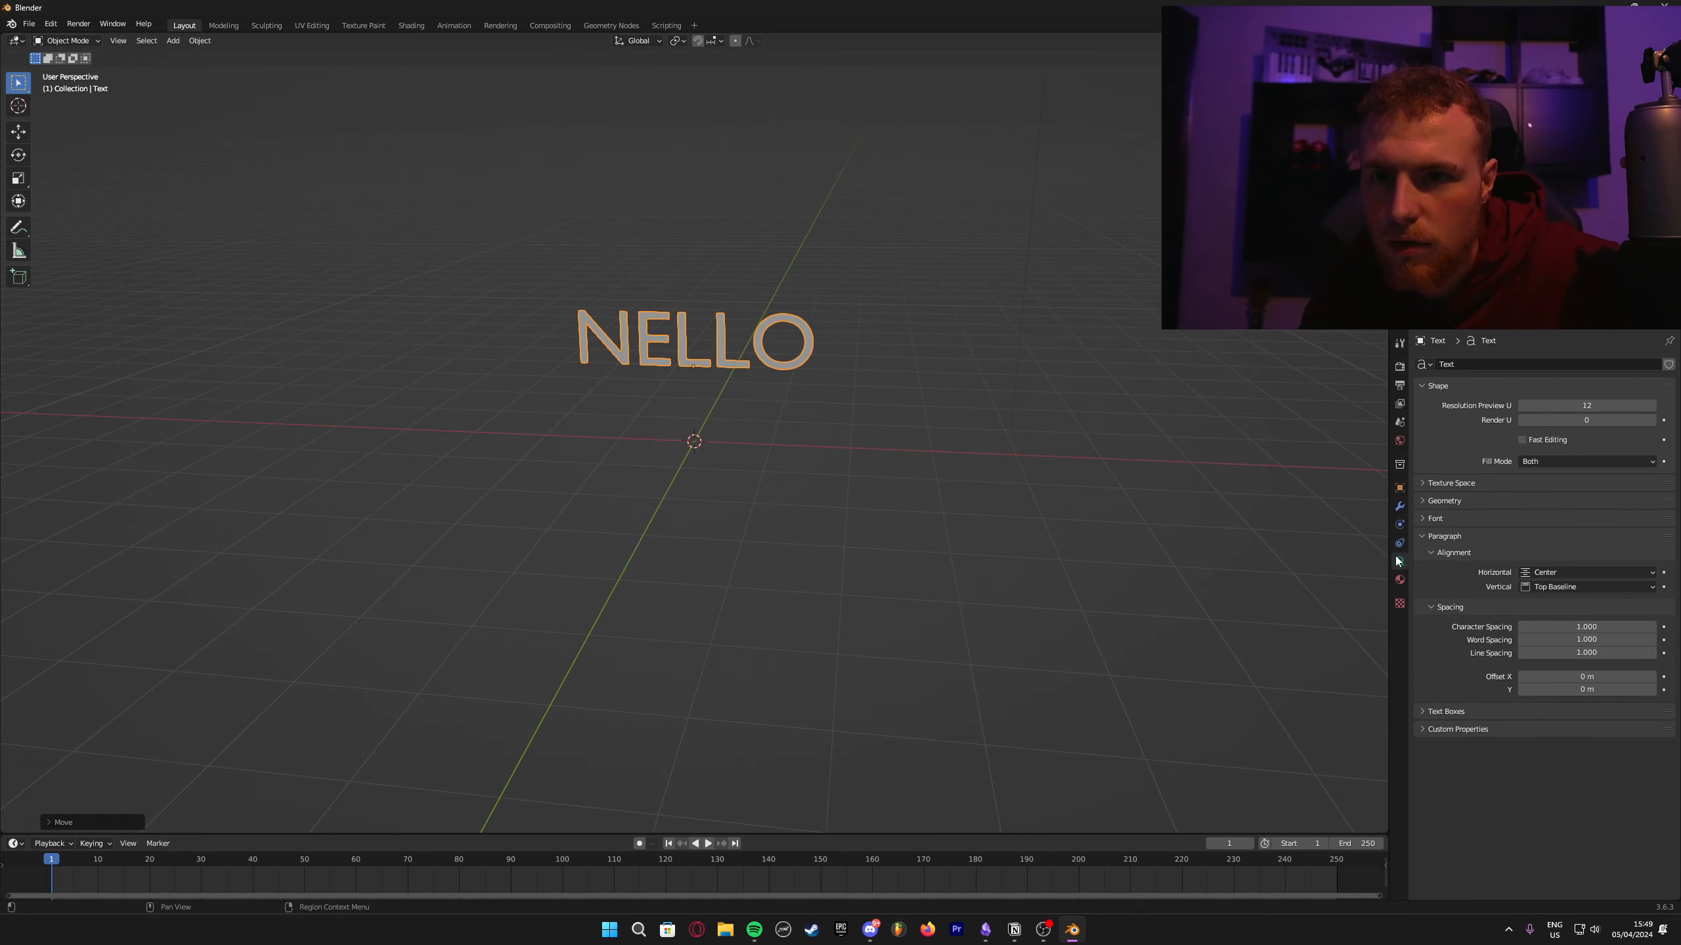
{"action": "left_click", "coordinate": [1430, 519]}
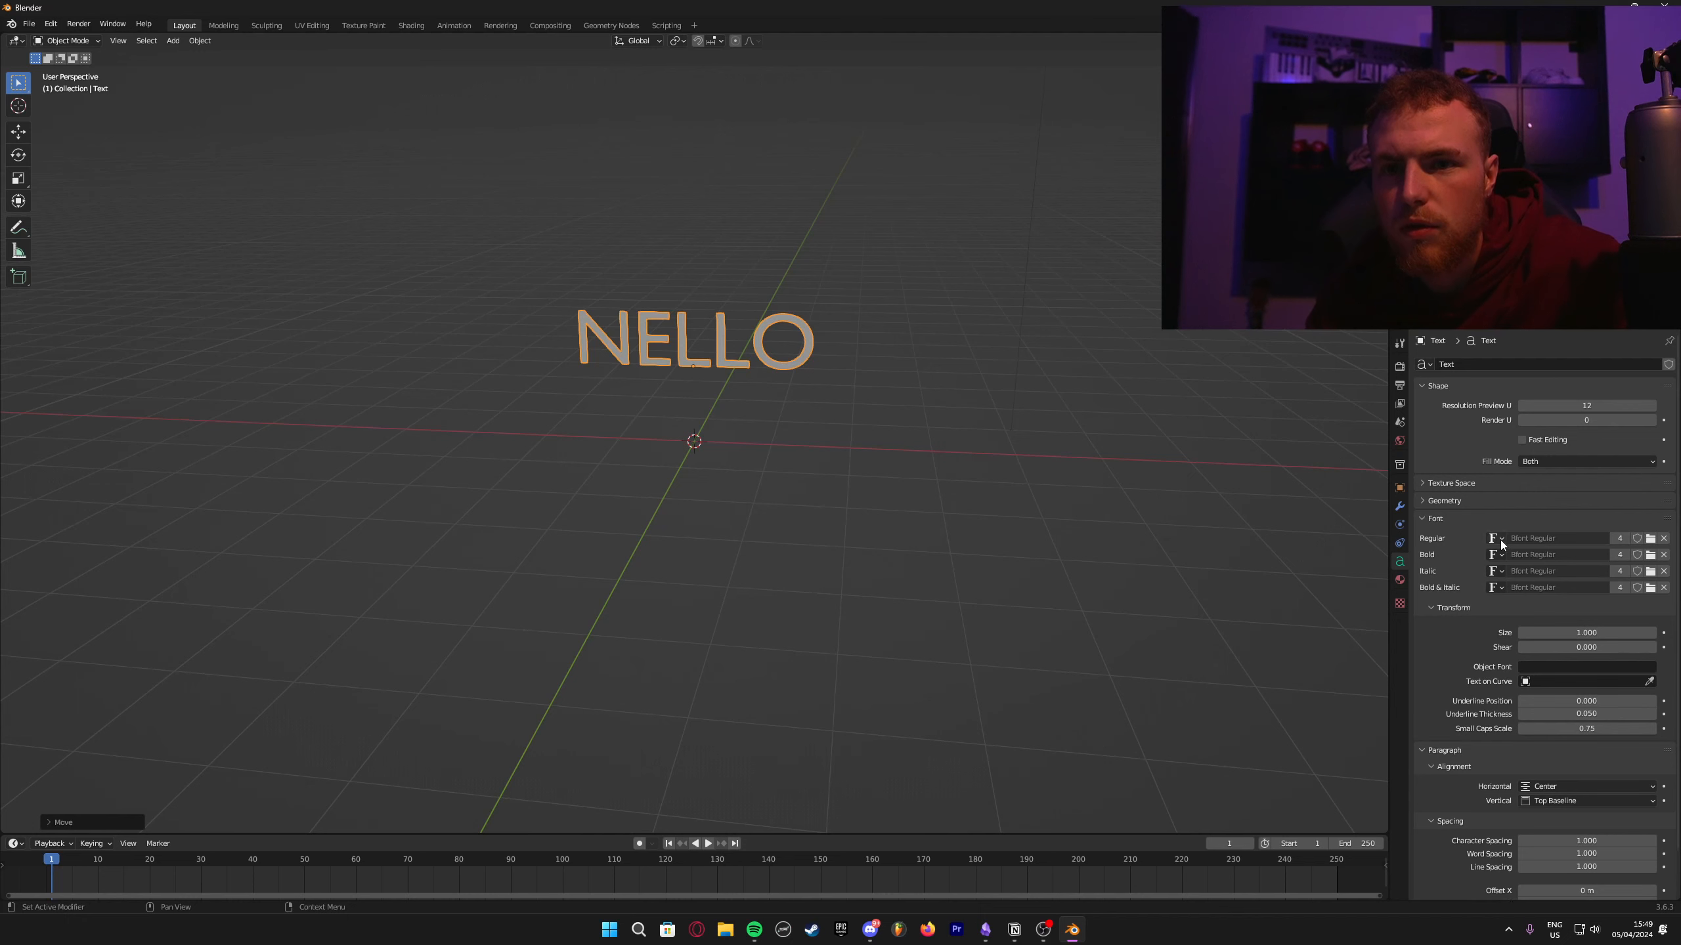
{"action": "left_click", "coordinate": [1651, 540]}
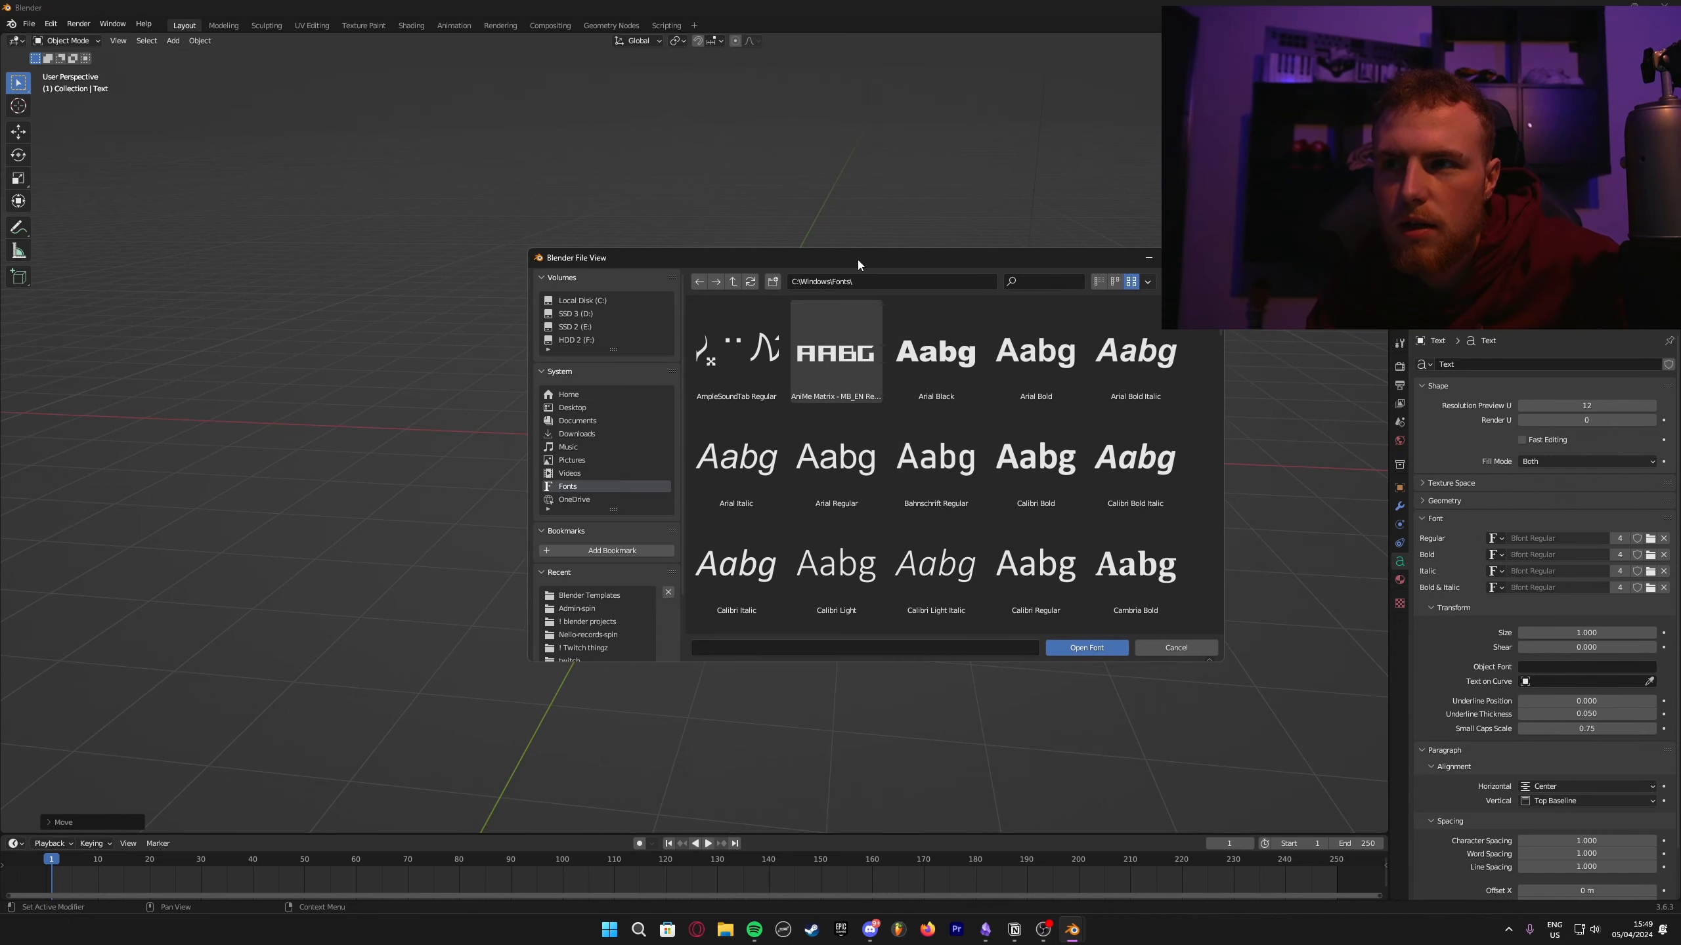
{"action": "left_click_drag", "start_coordinate": [857, 260], "coordinate": [854, 252]}
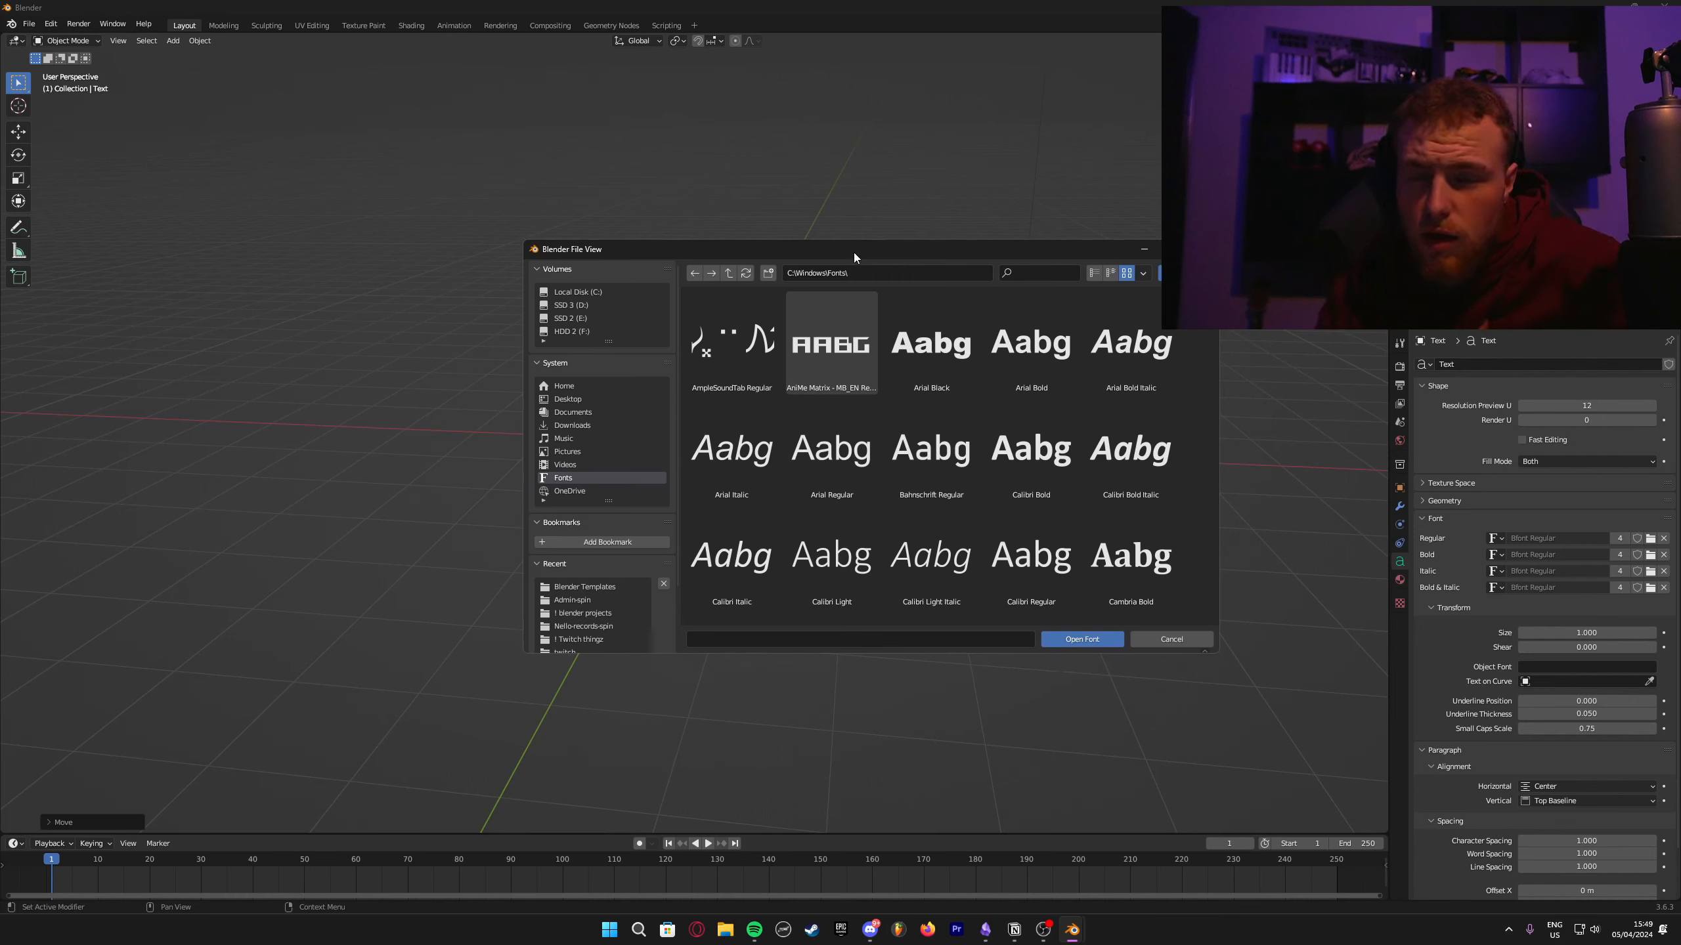
Step: Search the C:\Windows\Fonts\ folder for "lamebrains" in the font file browser
{"action": "left_click", "coordinate": [1038, 273]}
{"action": "type", "text": "Lam"}
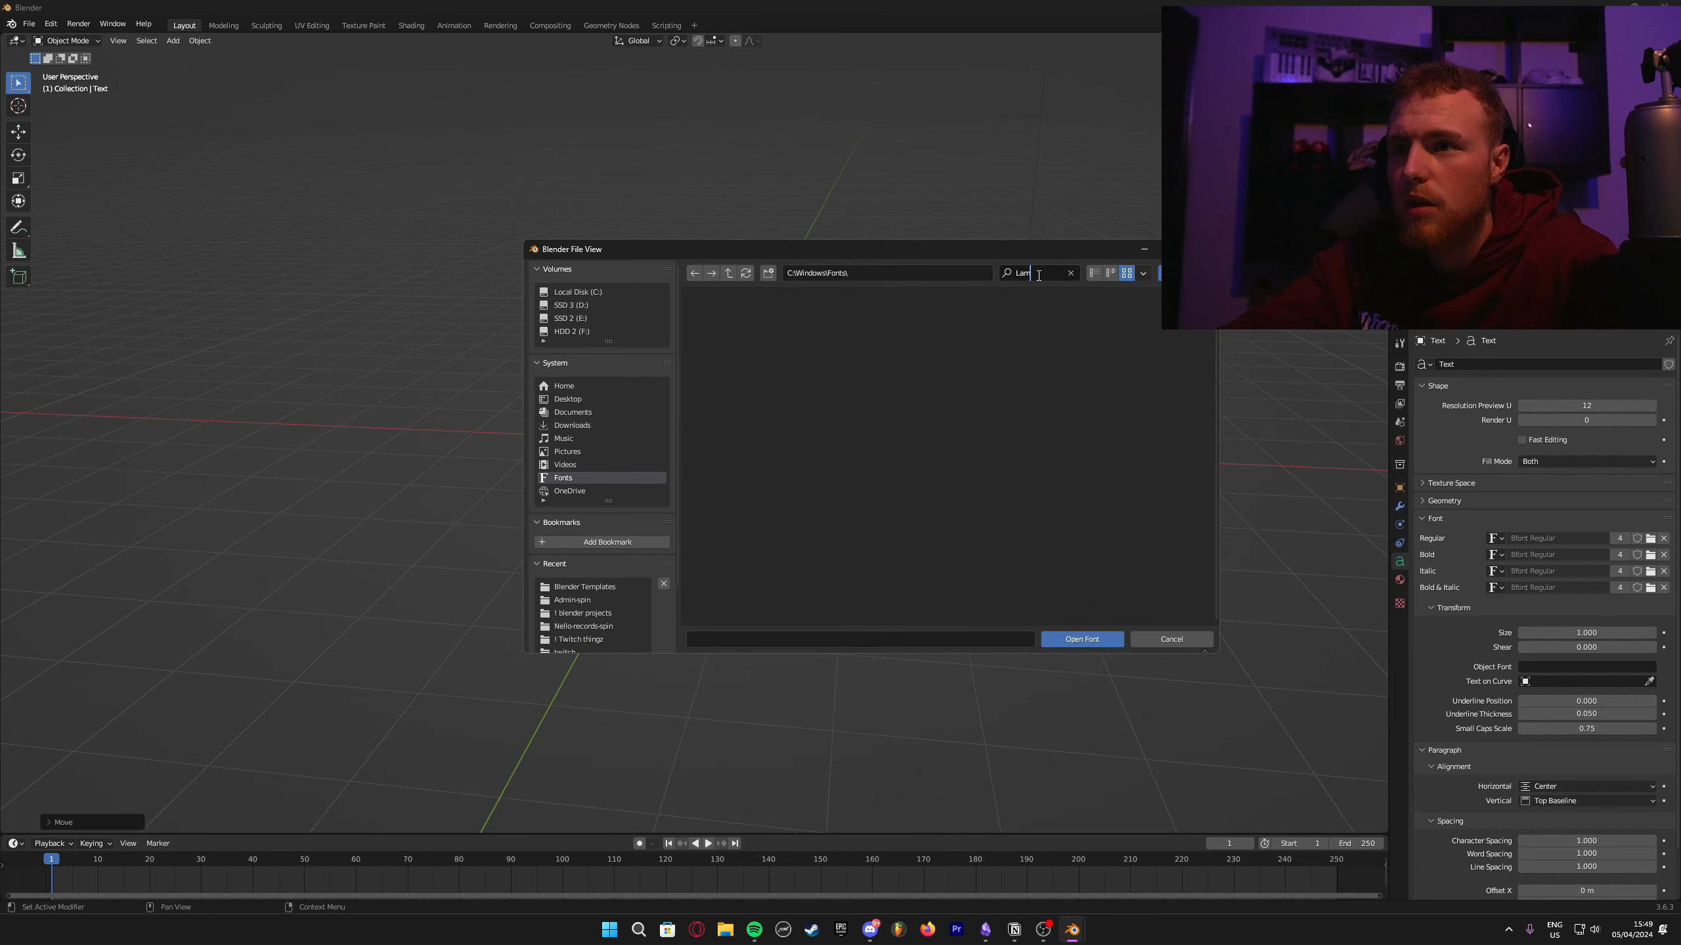
{"action": "key", "text": "BackSpace"}
{"action": "key", "text": "BackSpace"}
{"action": "key", "text": "BackSpace"}
{"action": "key", "text": "BackSpace"}
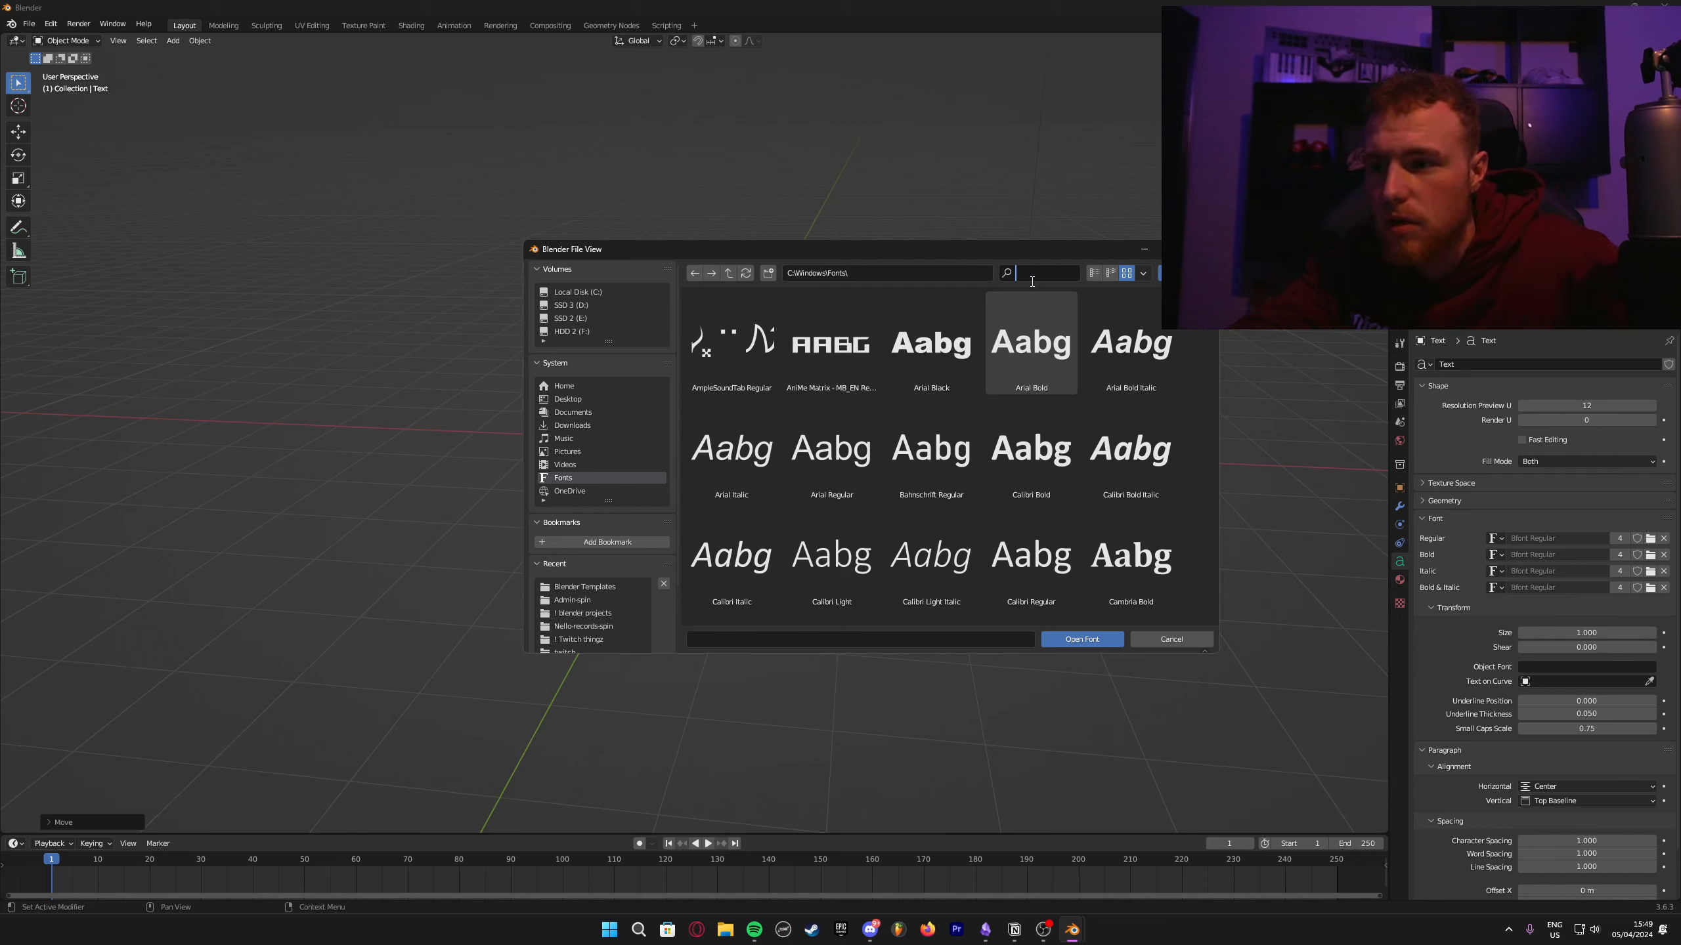
{"action": "type", "text": "lamebrains"}
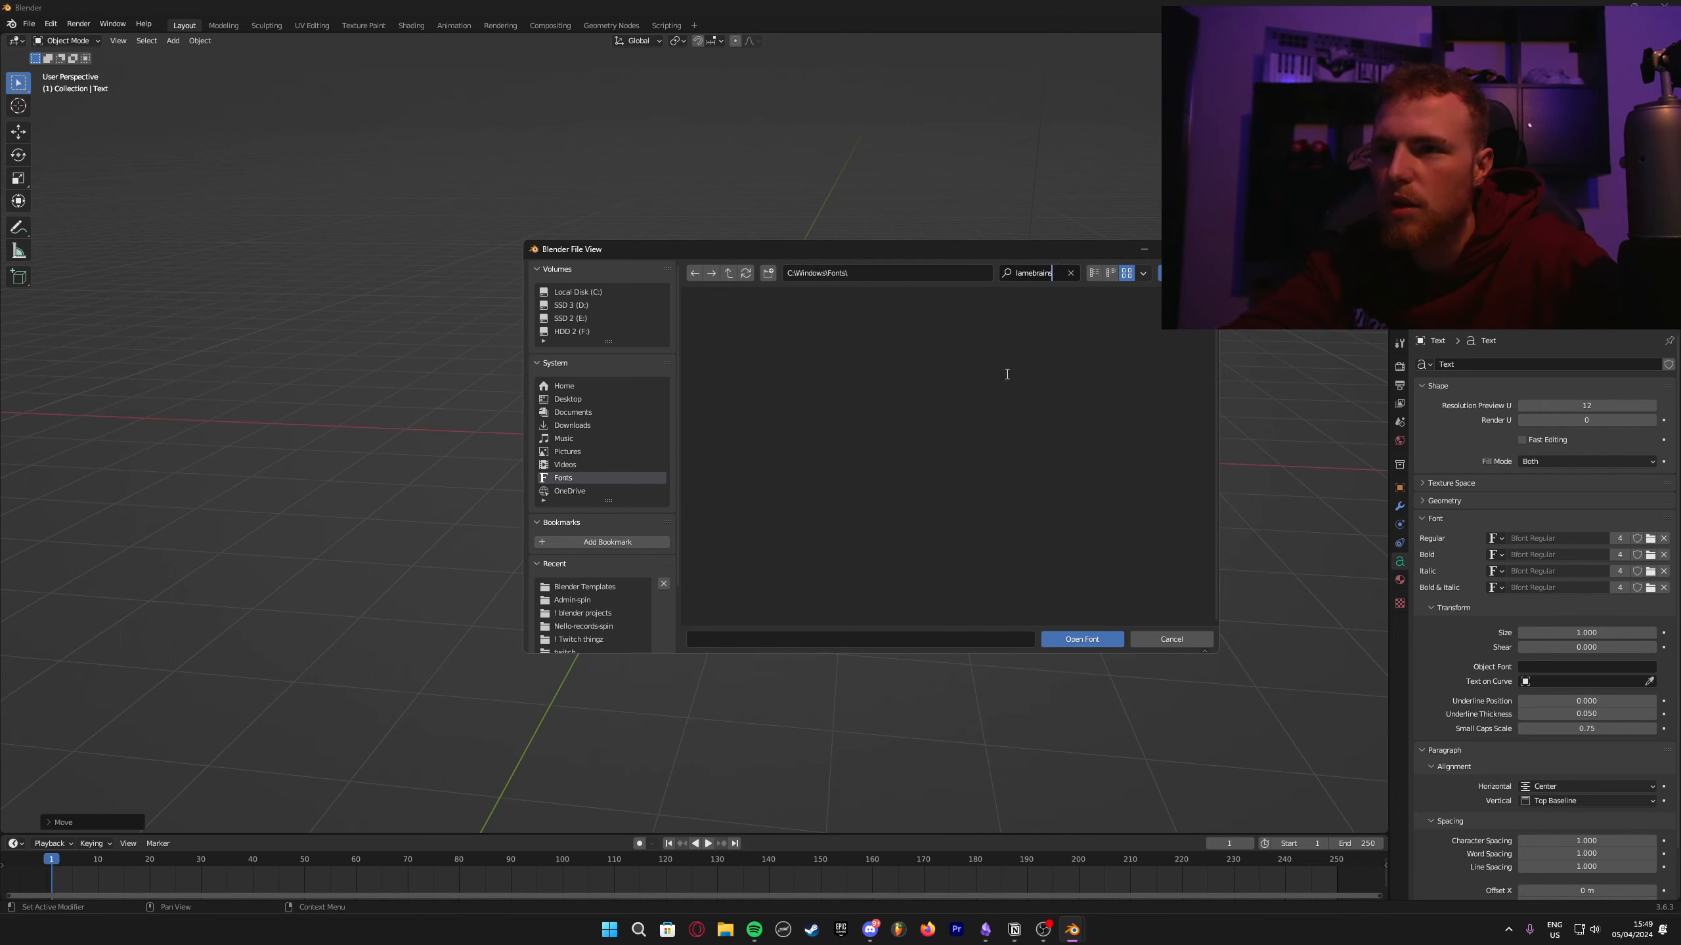
{"action": "key", "text": "Return"}
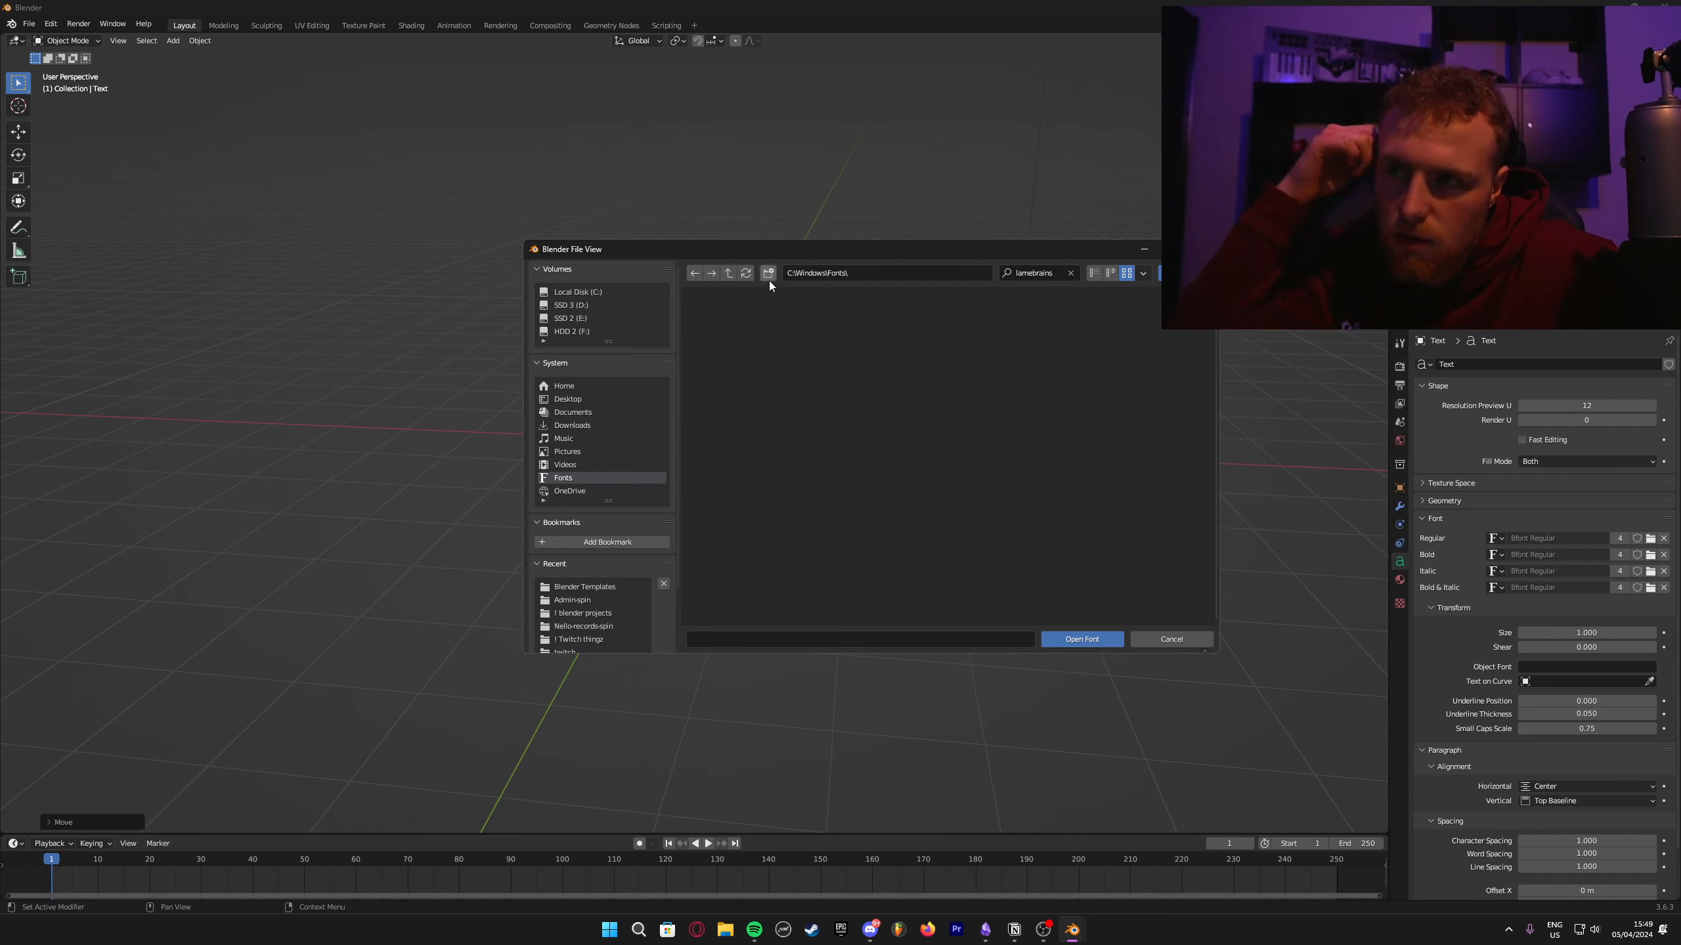
Step: Copy the C:\Windows\Fonts\ path, open it in File Explorer and look through the installed fonts
{"action": "left_click", "coordinate": [725, 930]}
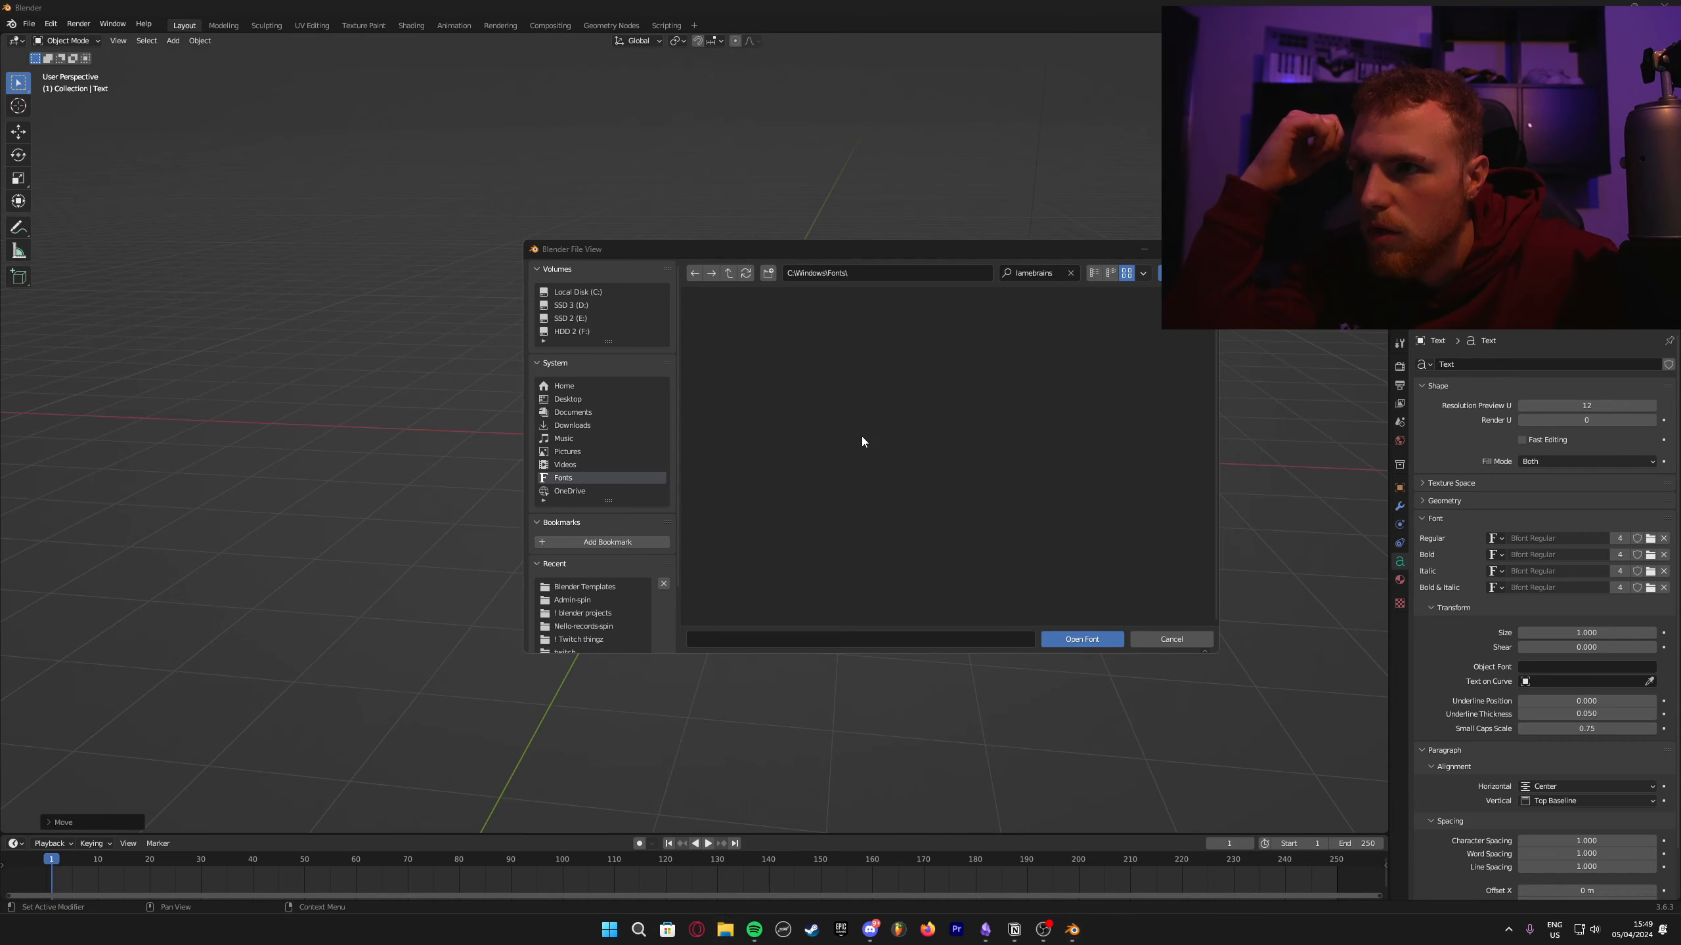
{"action": "left_click", "coordinate": [867, 269]}
{"action": "key", "text": "ctrl+c"}
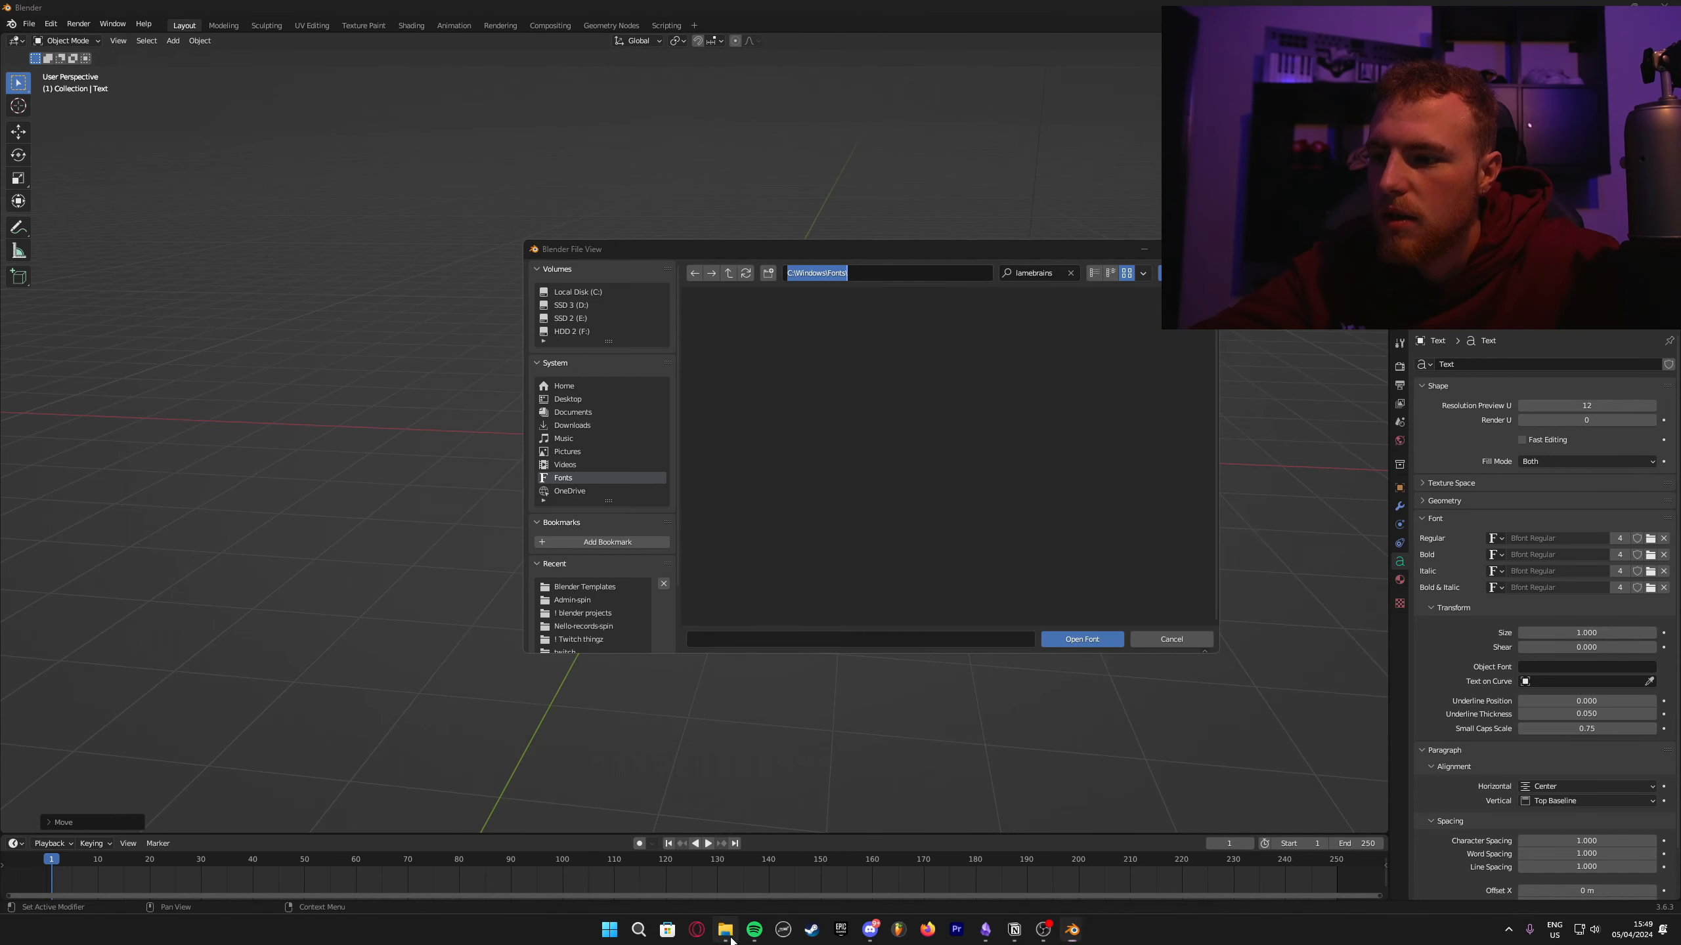
{"action": "left_click", "coordinate": [726, 930]}
{"action": "left_click", "coordinate": [760, 326]}
{"action": "key", "text": "ctrl+v"}
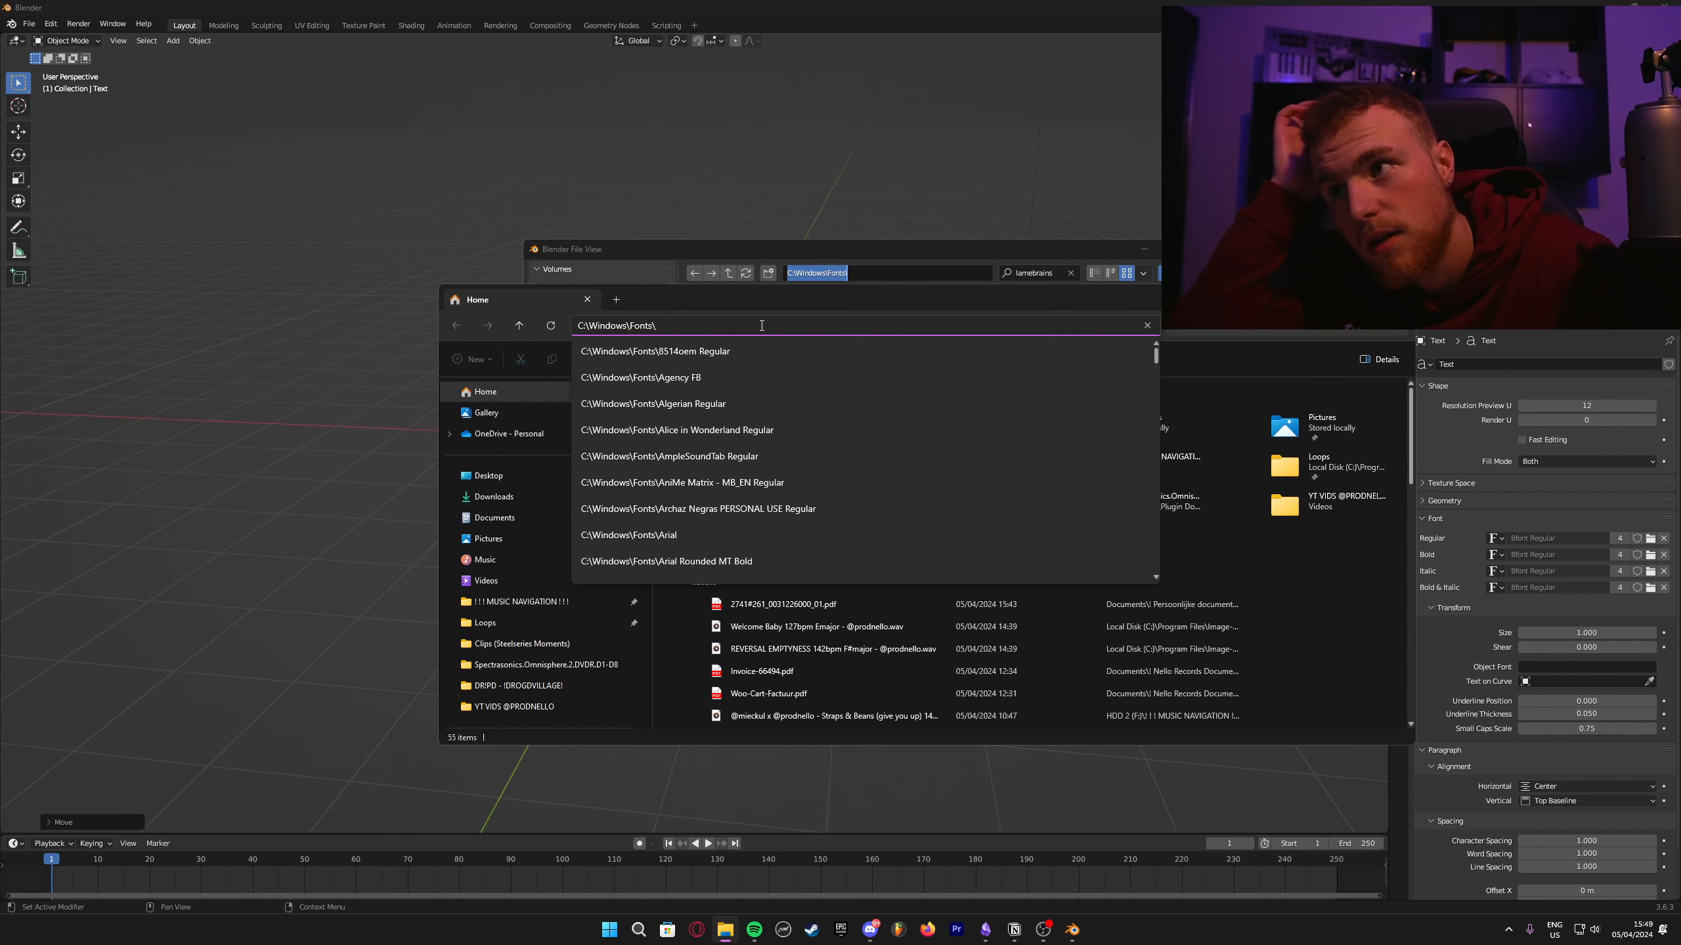
{"action": "key", "text": "Return"}
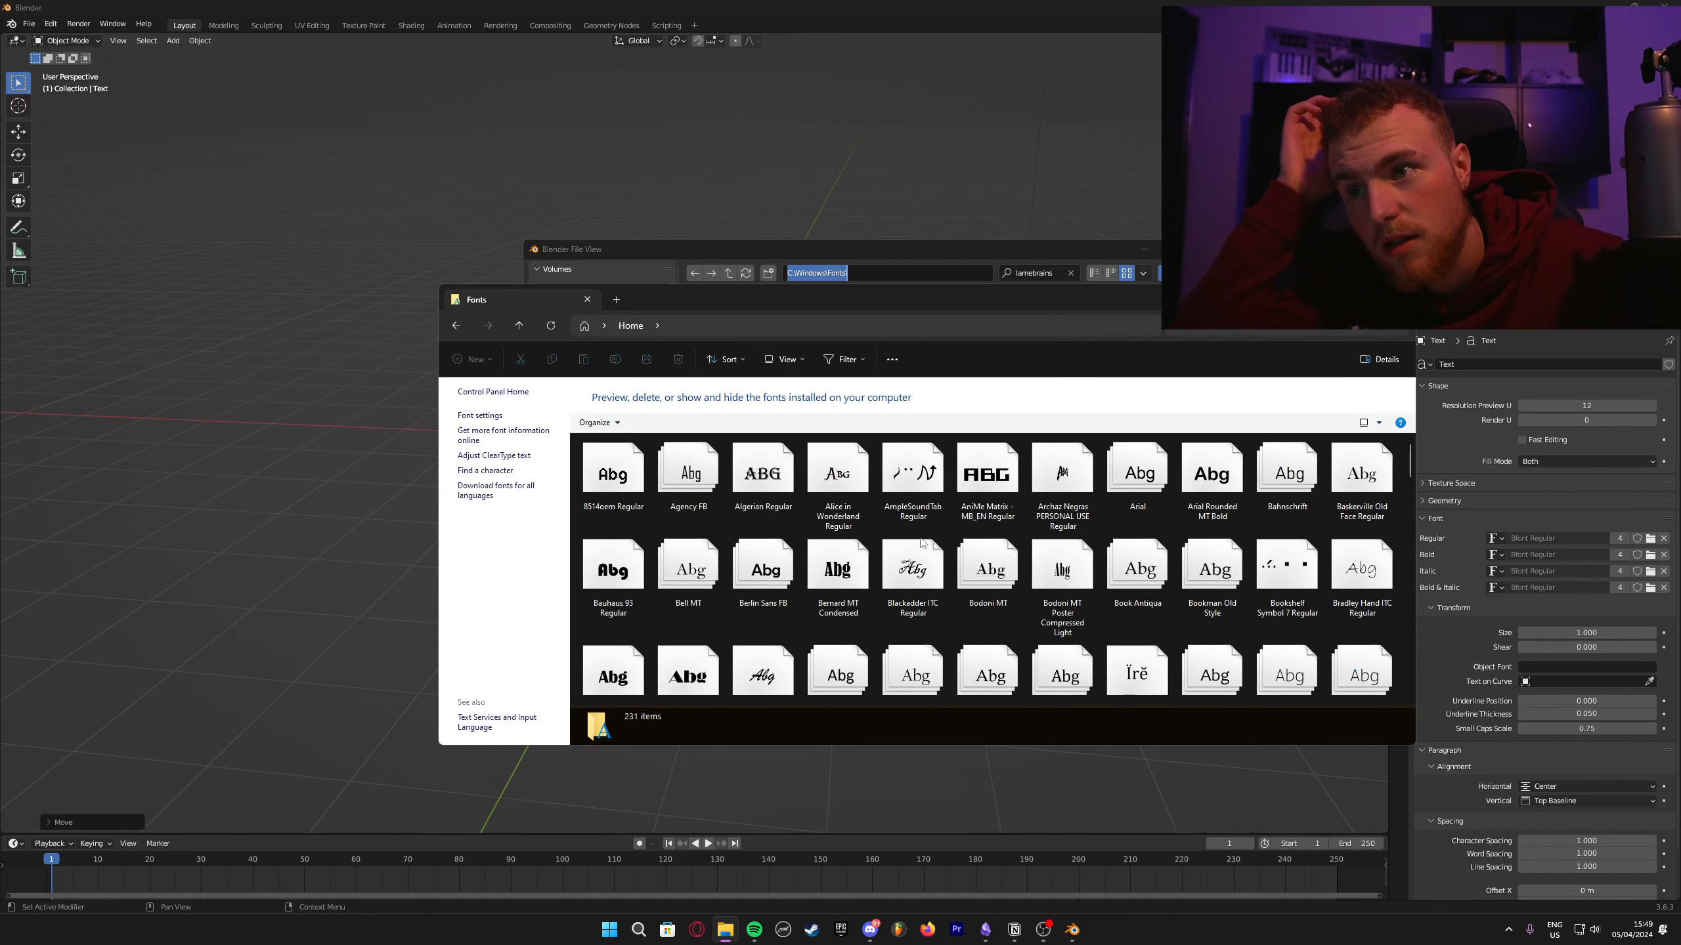
{"action": "scroll", "coordinate": [724, 552], "scroll_direction": "down", "scroll_amount": 6}
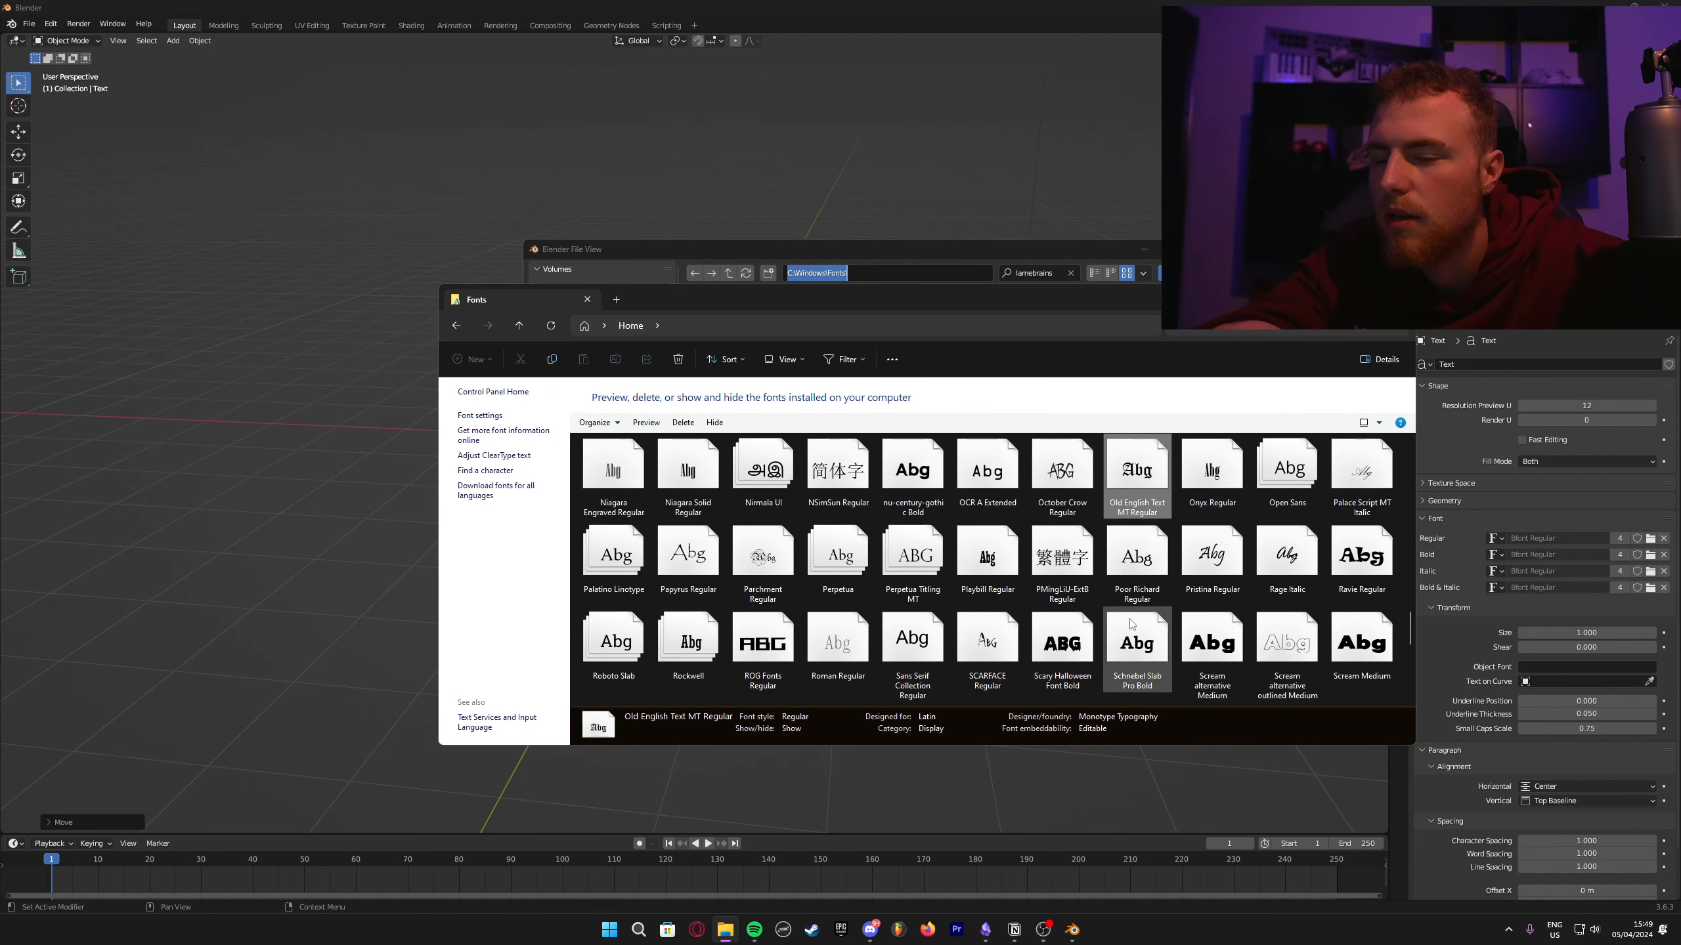
{"action": "left_click", "coordinate": [1137, 650]}
Step: Install LAMEBRAINS.ttf from the downloaded lamebrains (1).zip archive and close the font preview
{"action": "left_click", "coordinate": [635, 681]}
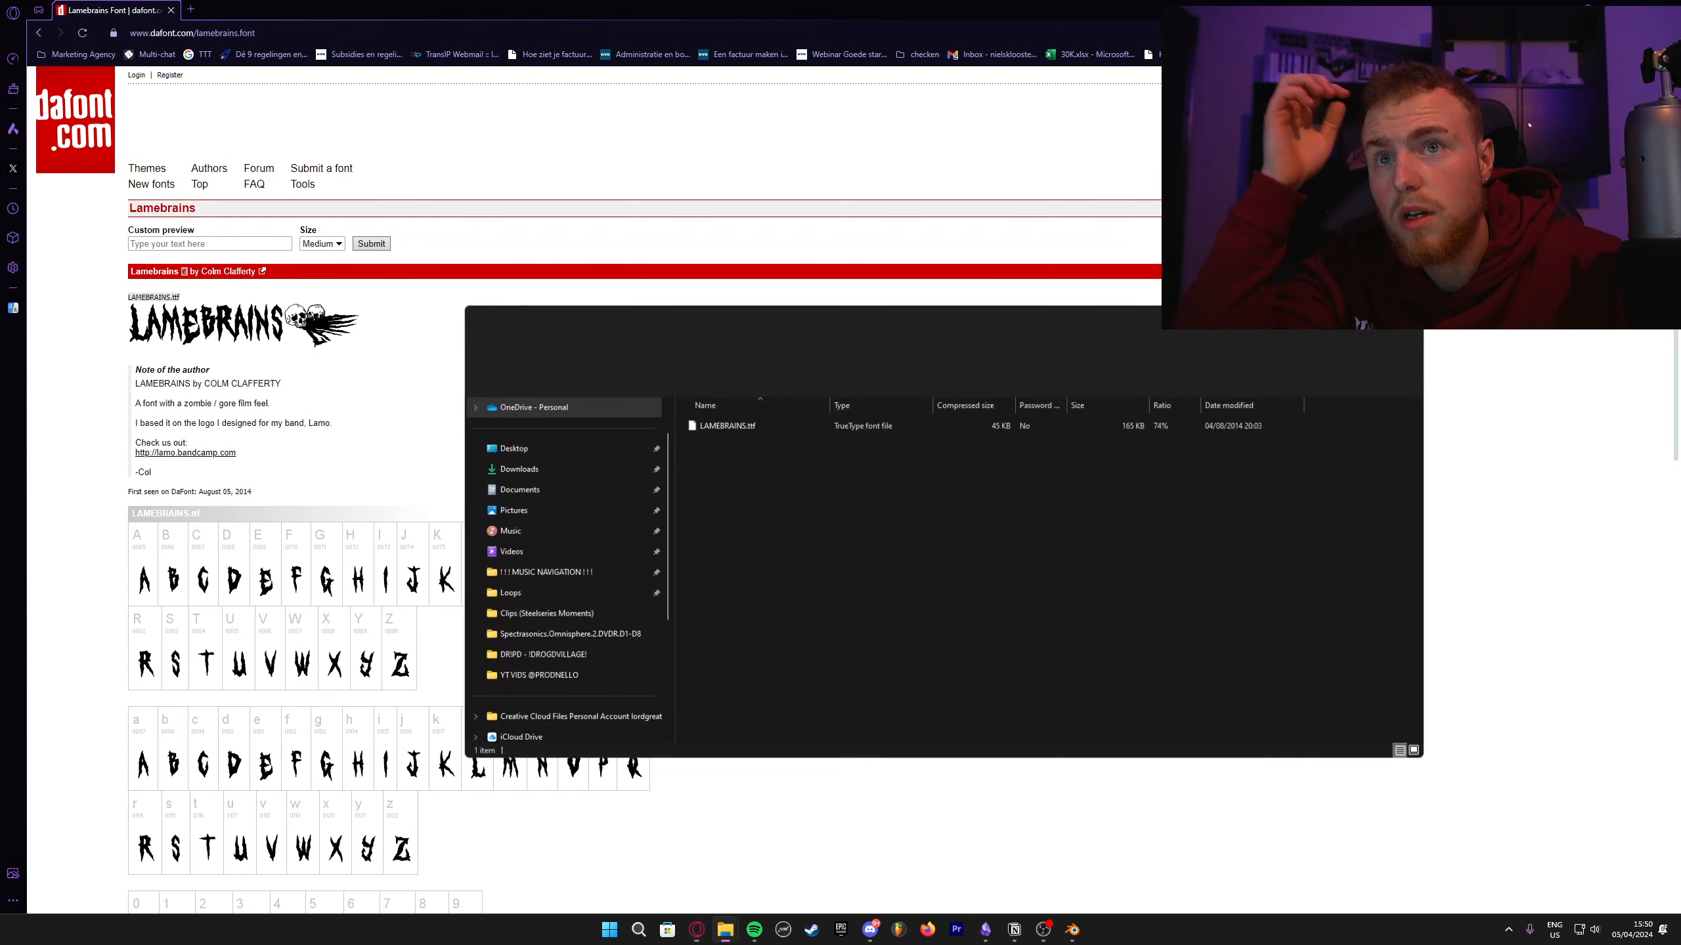
{"action": "double_click", "coordinate": [803, 425]}
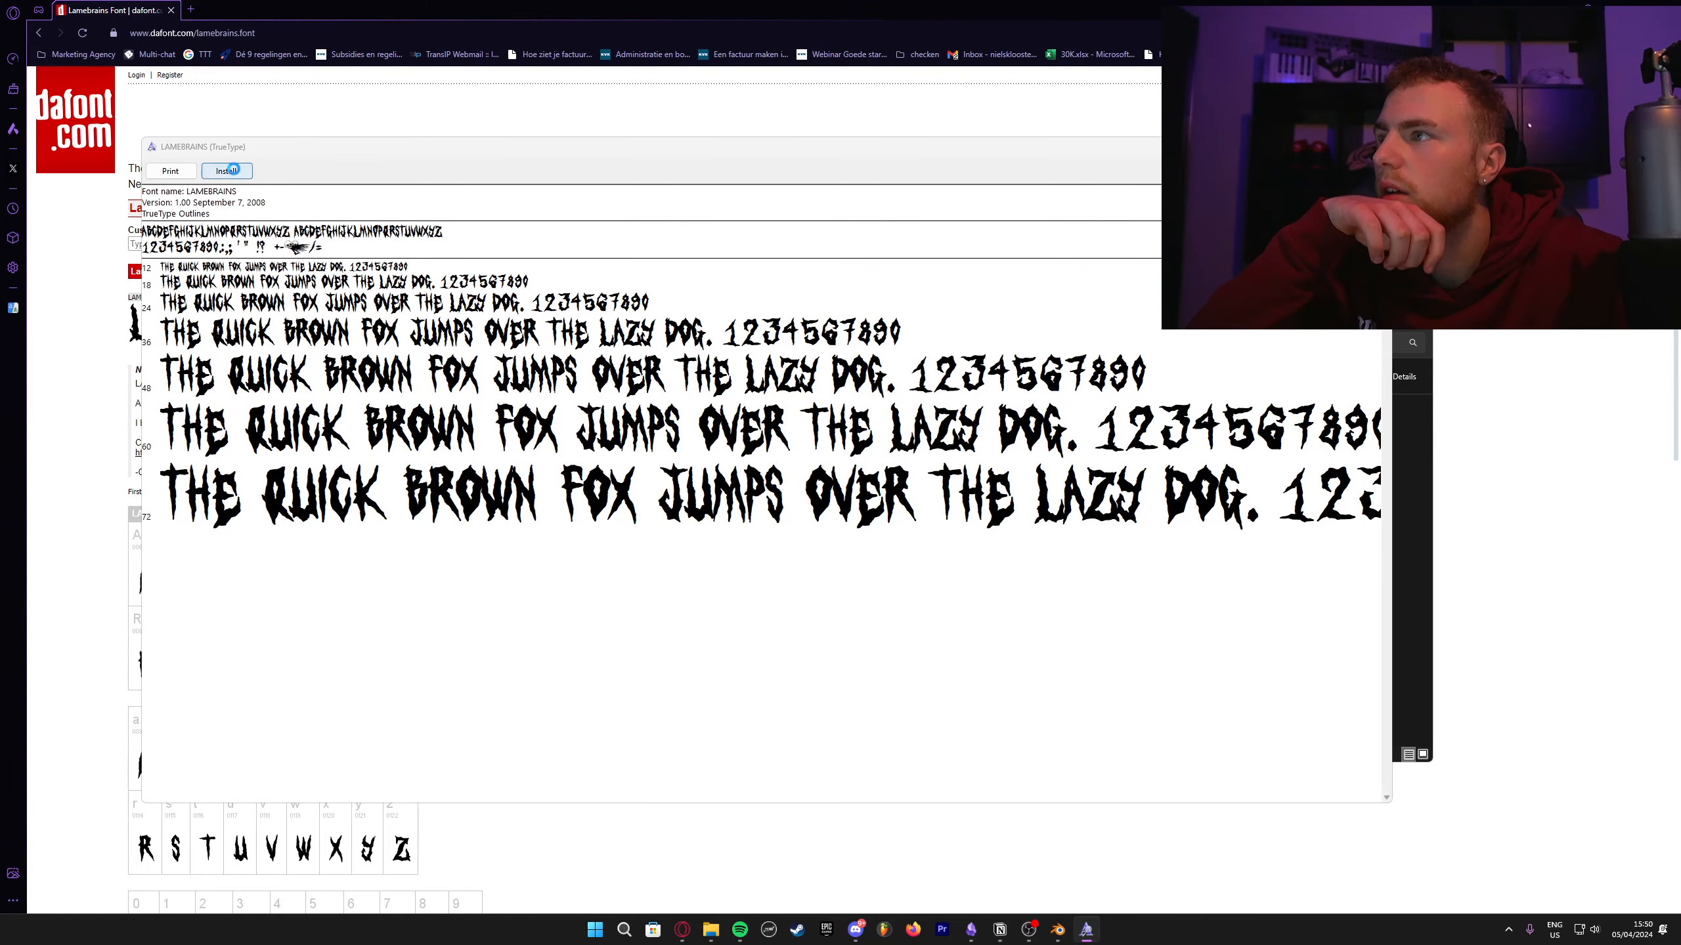
{"action": "left_click", "coordinate": [226, 171]}
{"action": "left_click", "coordinate": [879, 470]}
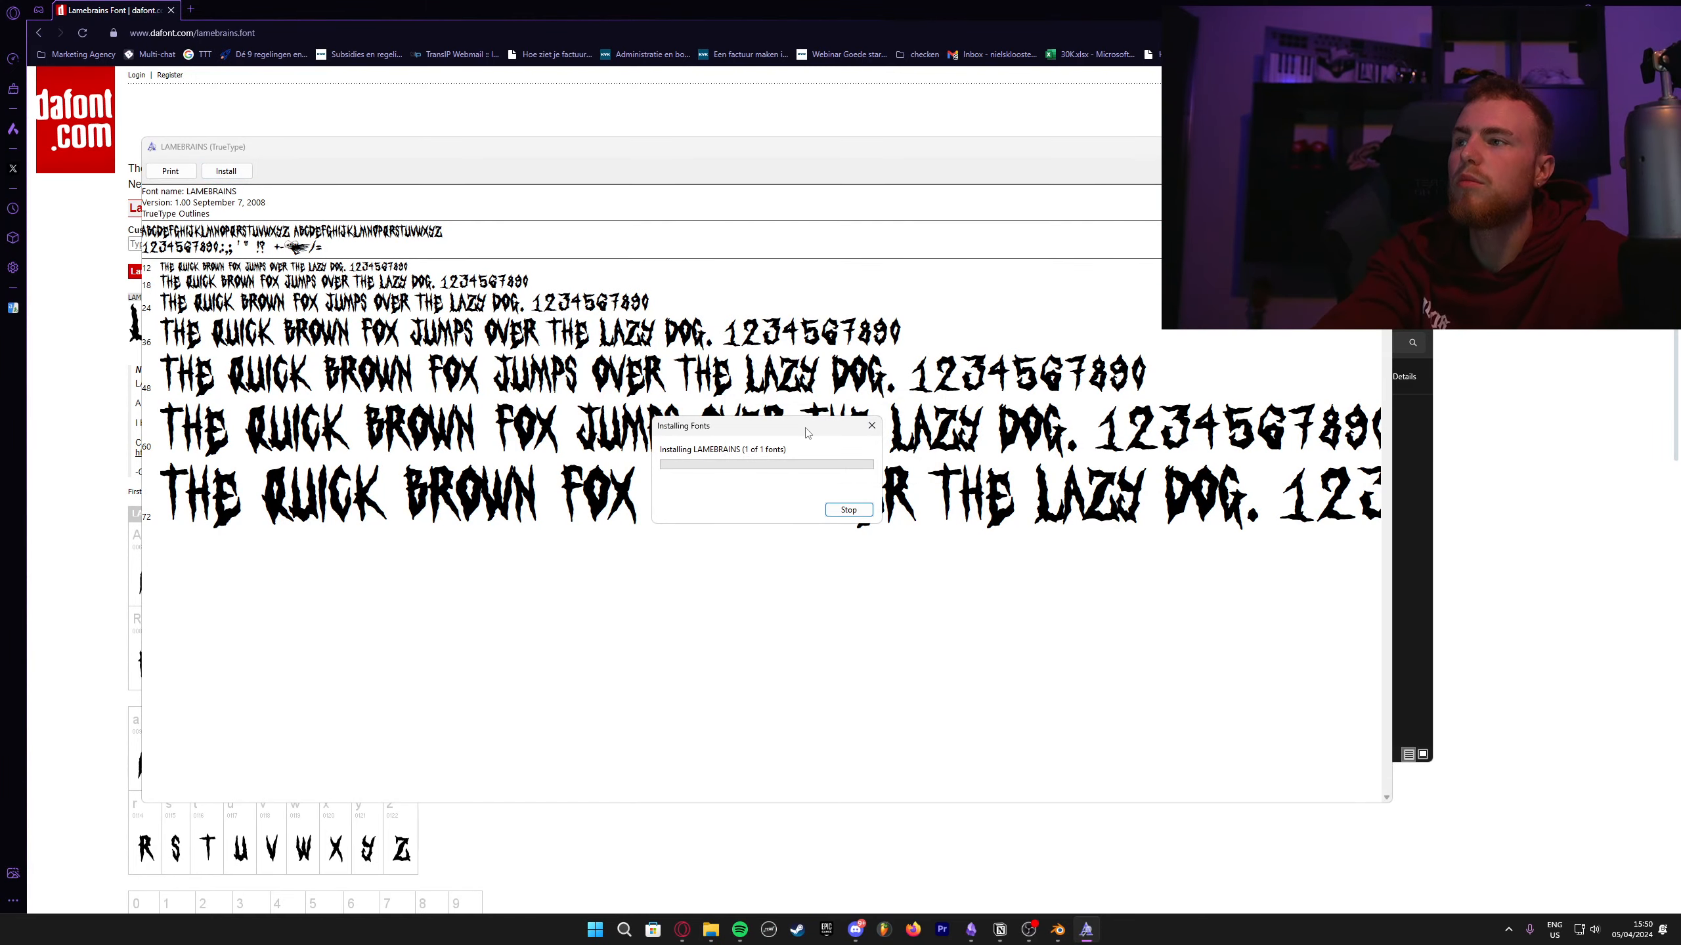
{"action": "key", "text": "alt+F4"}
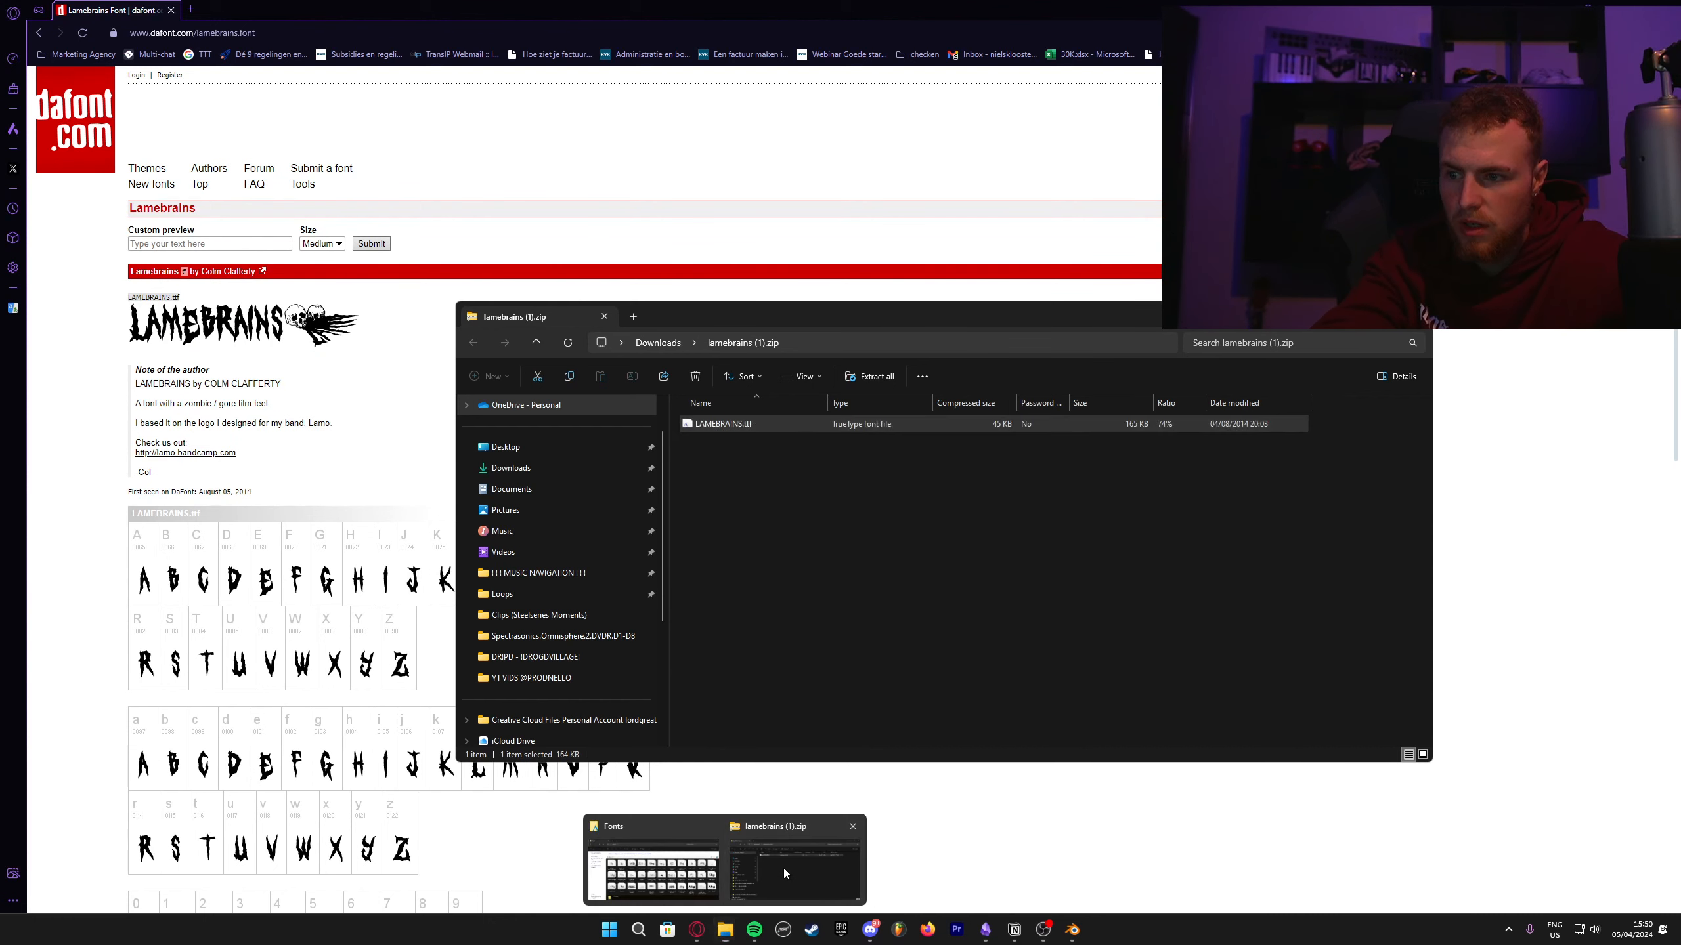
Step: Return to the Windows Fonts folder and locate the LAMEBRAINS font
{"action": "mouse_move", "coordinate": [725, 930]}
{"action": "left_click", "coordinate": [652, 864]}
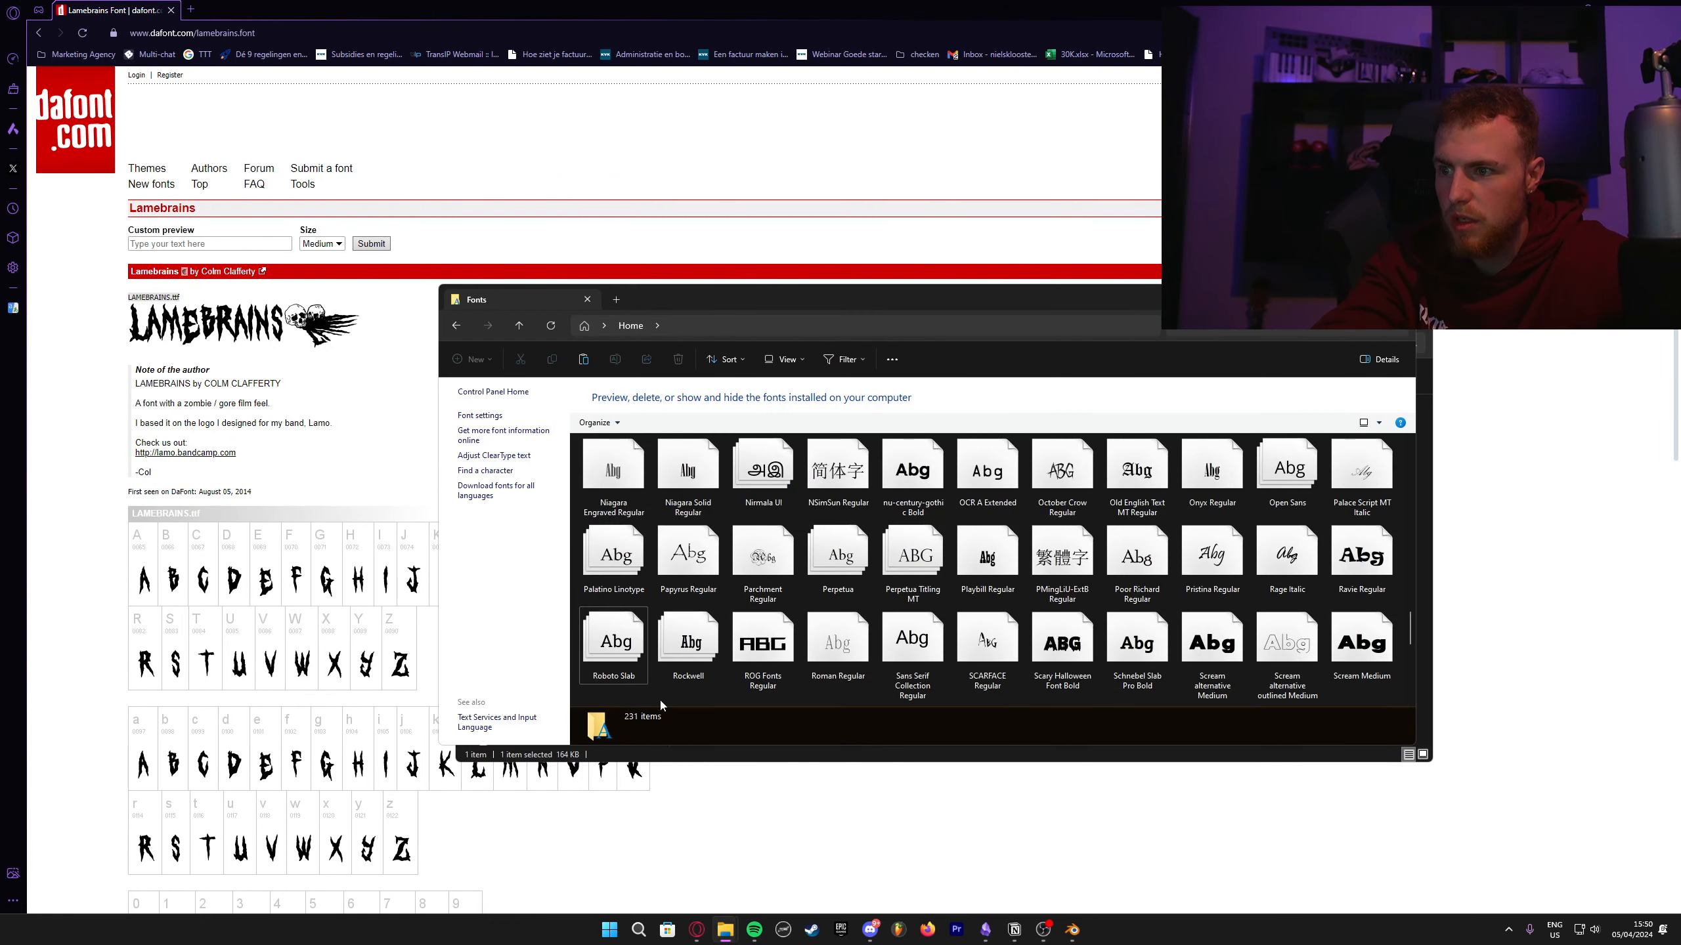
{"action": "scroll", "coordinate": [939, 573], "scroll_direction": "down", "scroll_amount": 2}
{"action": "left_click", "coordinate": [961, 575]}
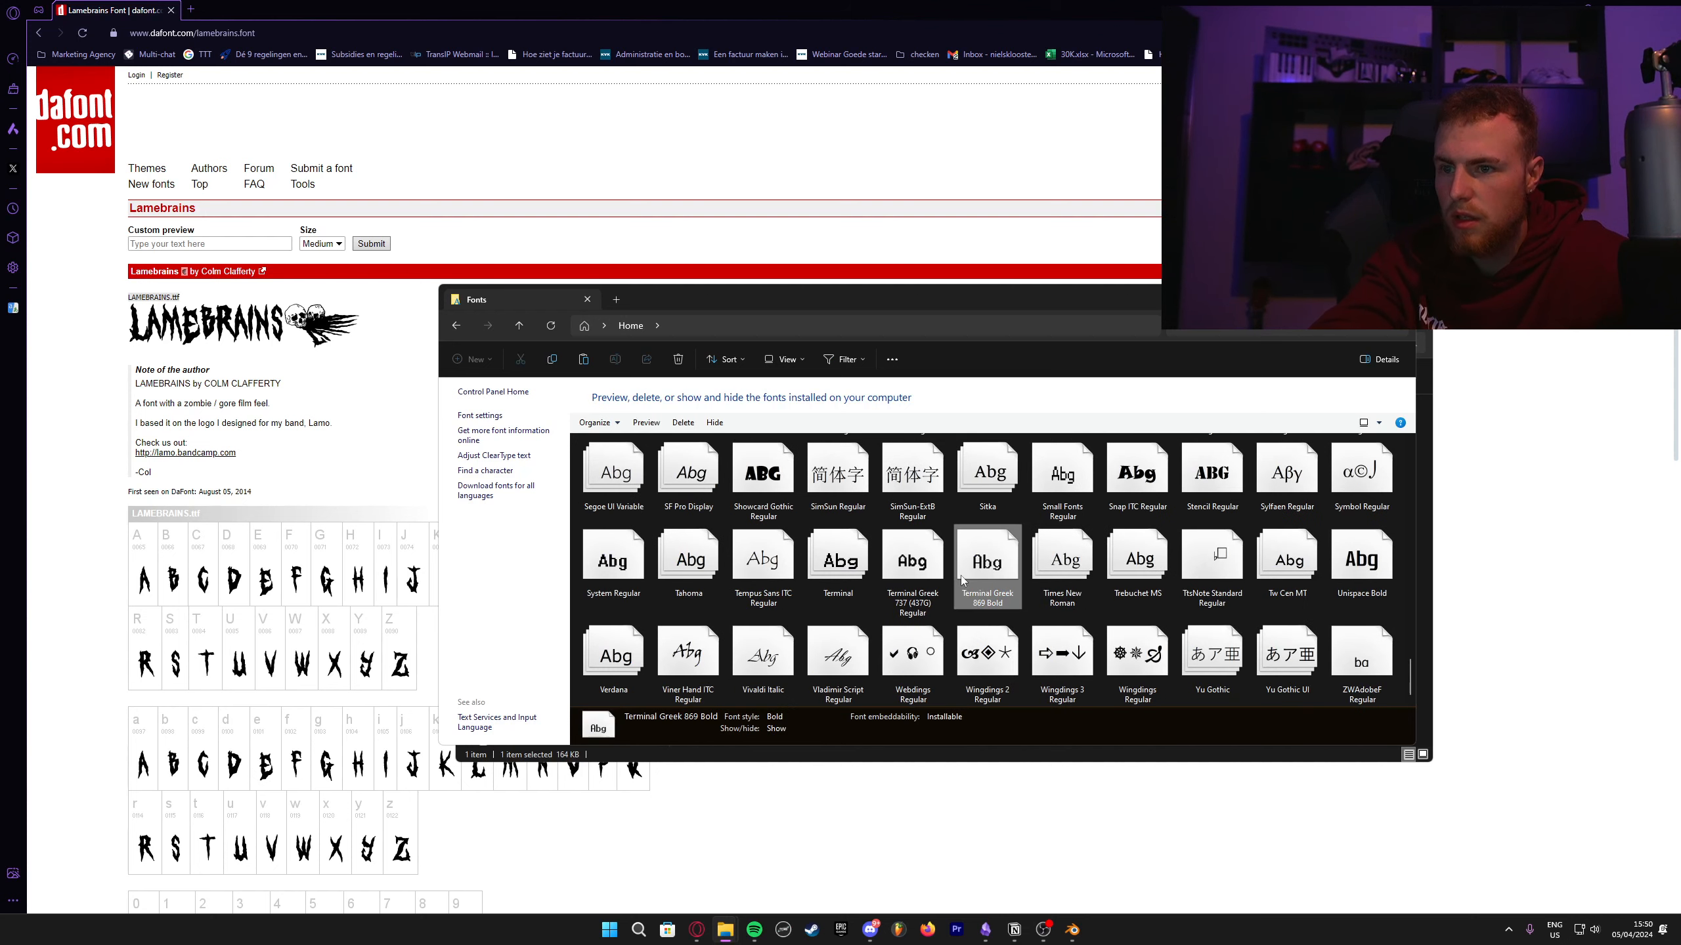
{"action": "key", "text": "l"}
{"action": "key", "text": "Right"}
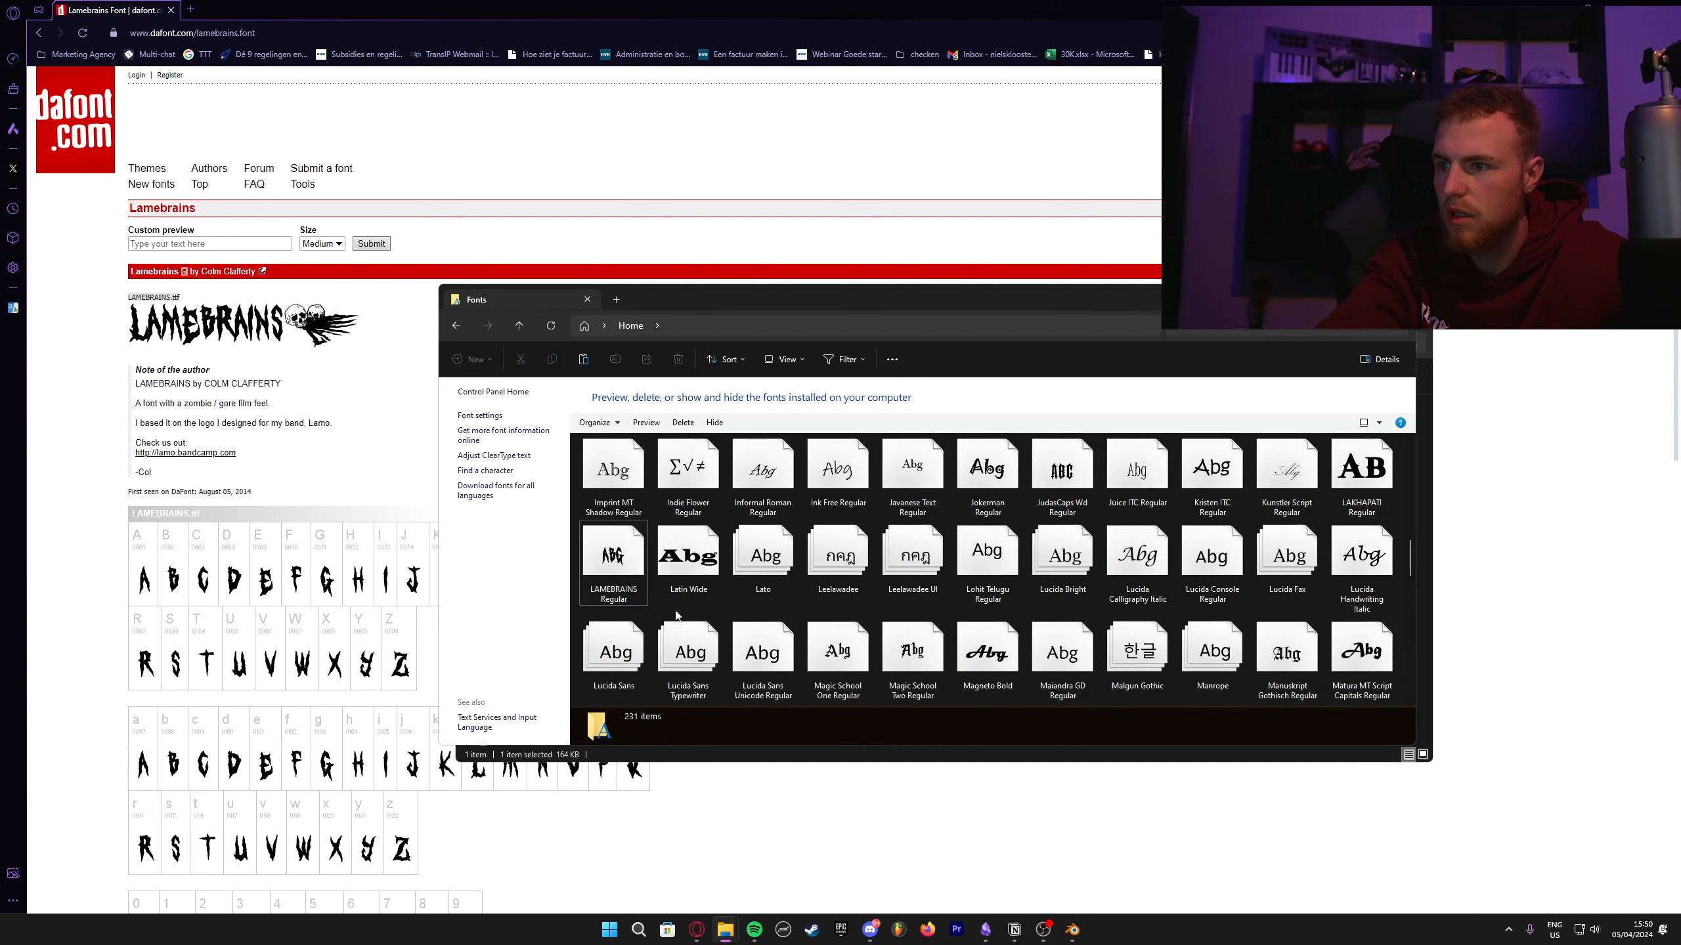
Step: Switch back to Blender's file browser and search the fonts folder for "la"
{"action": "left_click", "coordinate": [1114, 846]}
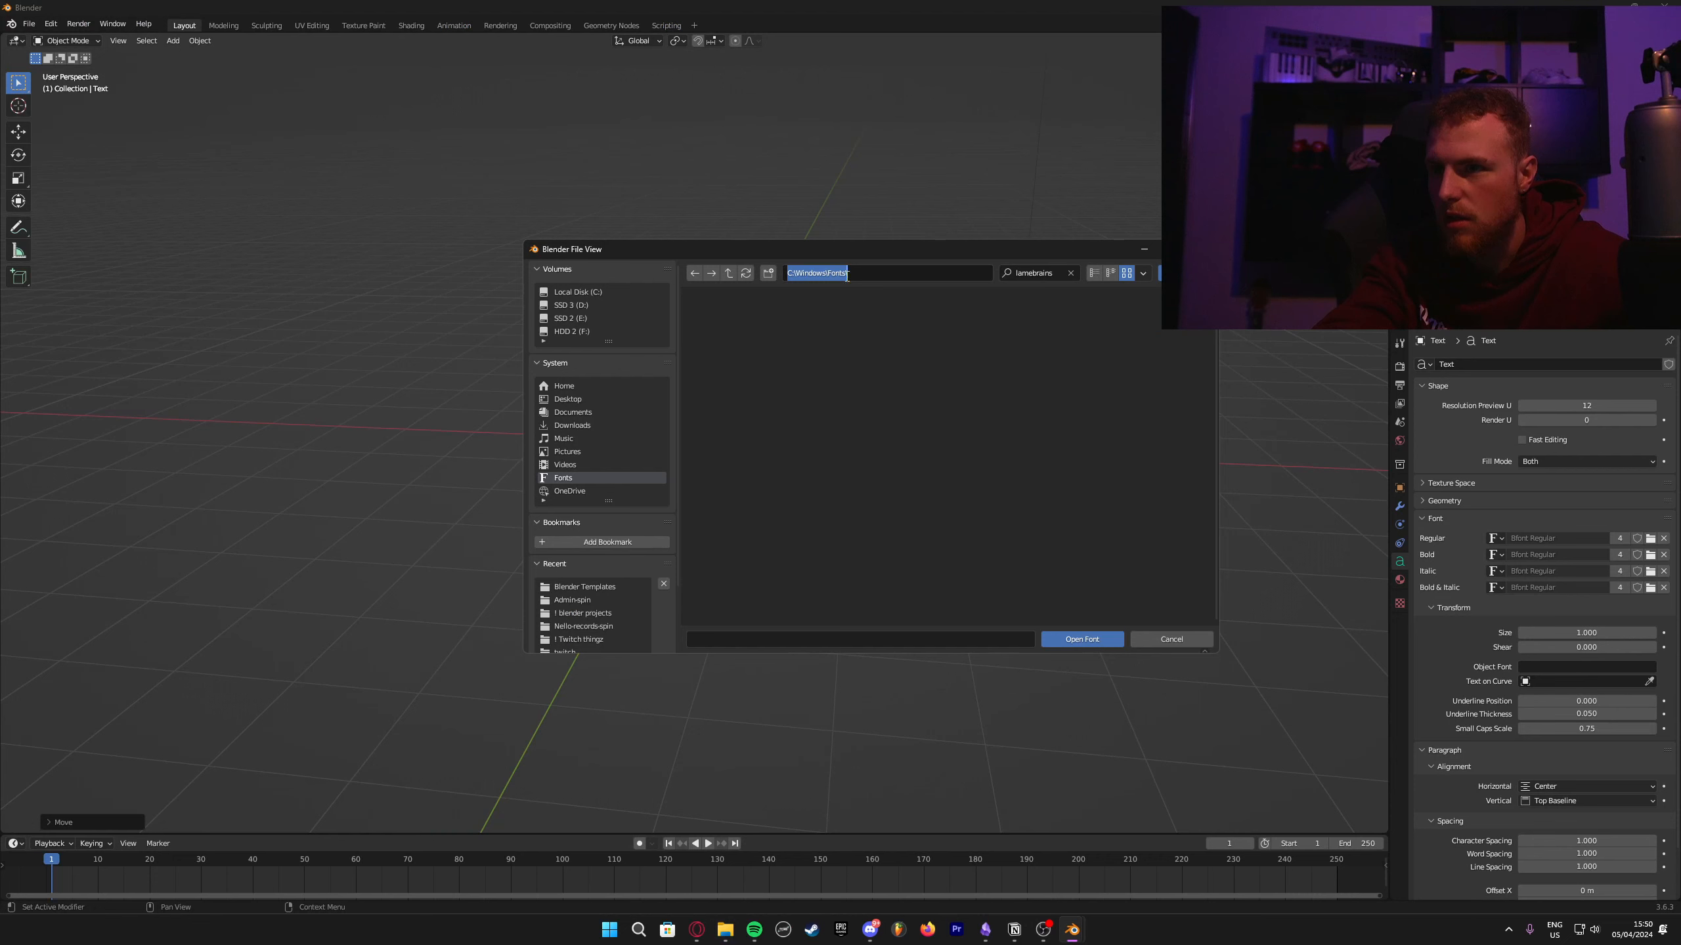
{"action": "left_click", "coordinate": [1044, 279]}
{"action": "type", "text": "la"}
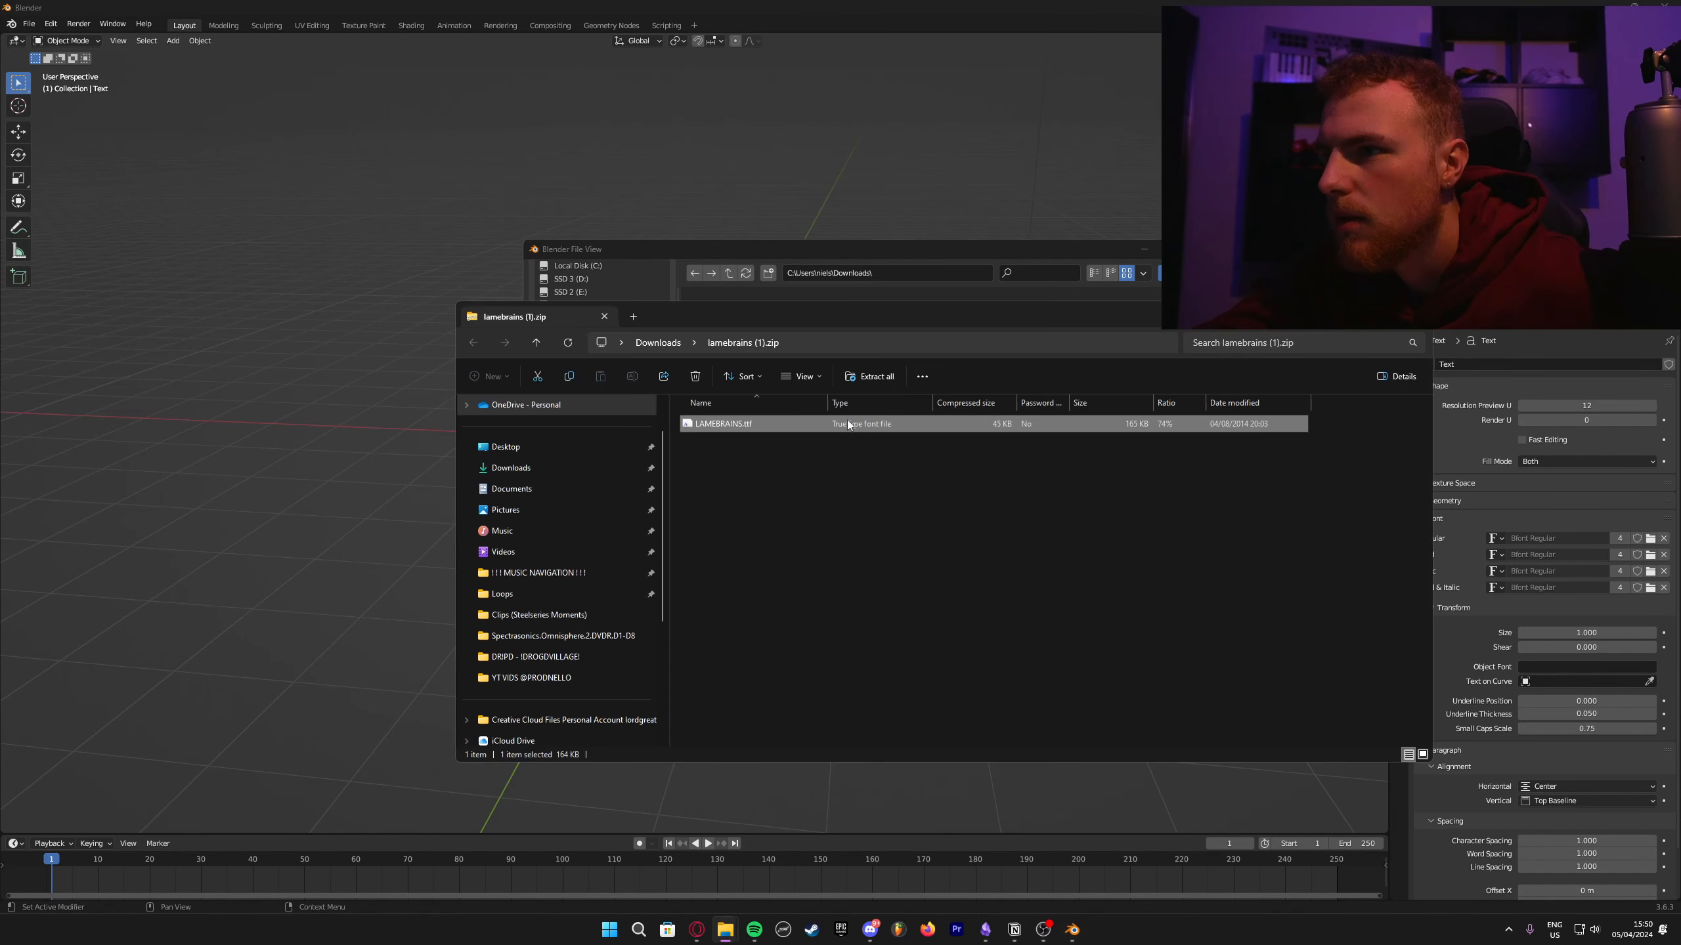
Step: Copy LAMEBRAINS.ttf from the archive into the Downloads folder and refresh Downloads in Blender's font file browser
{"action": "left_click", "coordinate": [668, 343]}
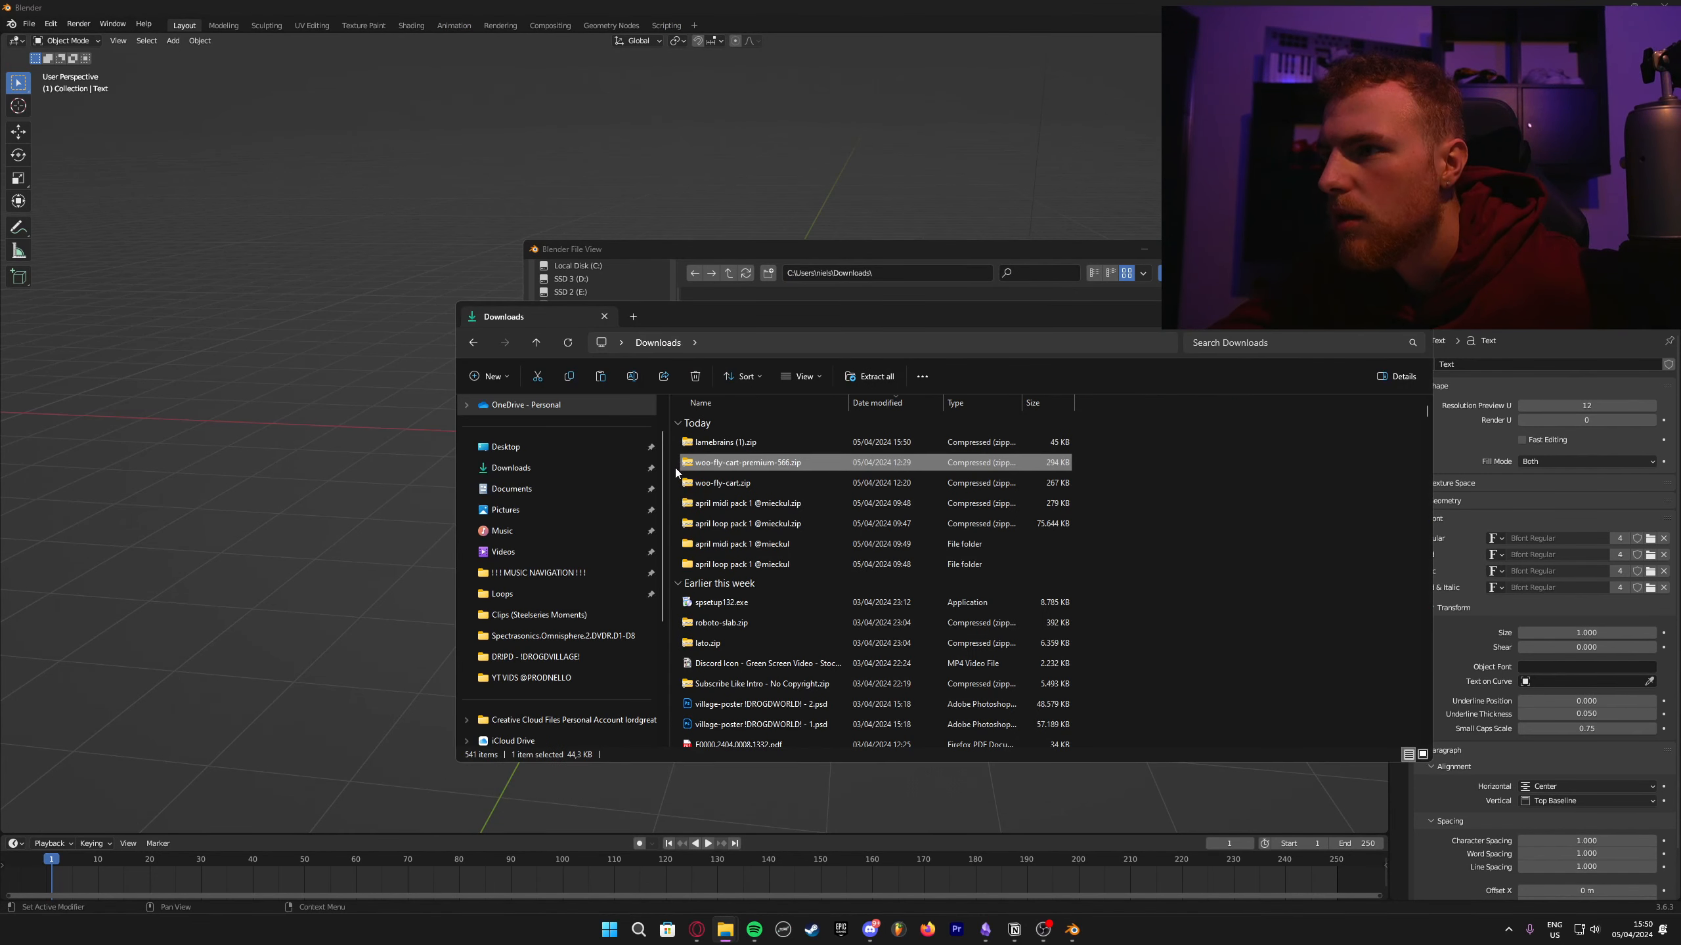
{"action": "left_click", "coordinate": [906, 292]}
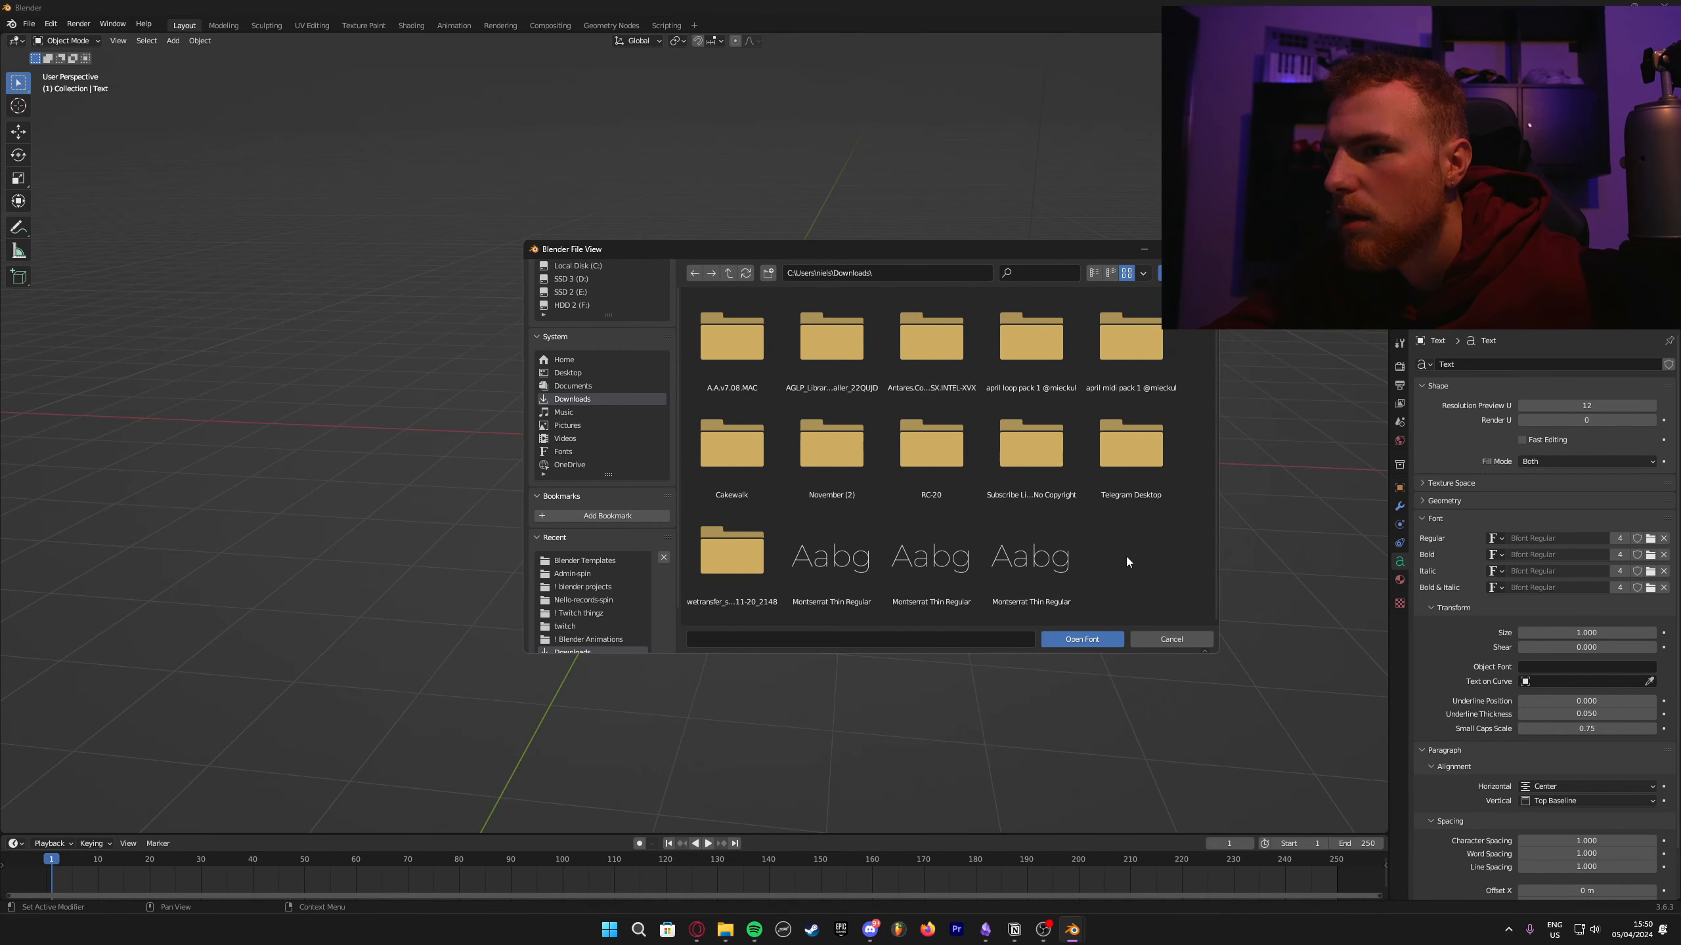
{"action": "left_click", "coordinate": [573, 386]}
{"action": "left_click", "coordinate": [582, 398]}
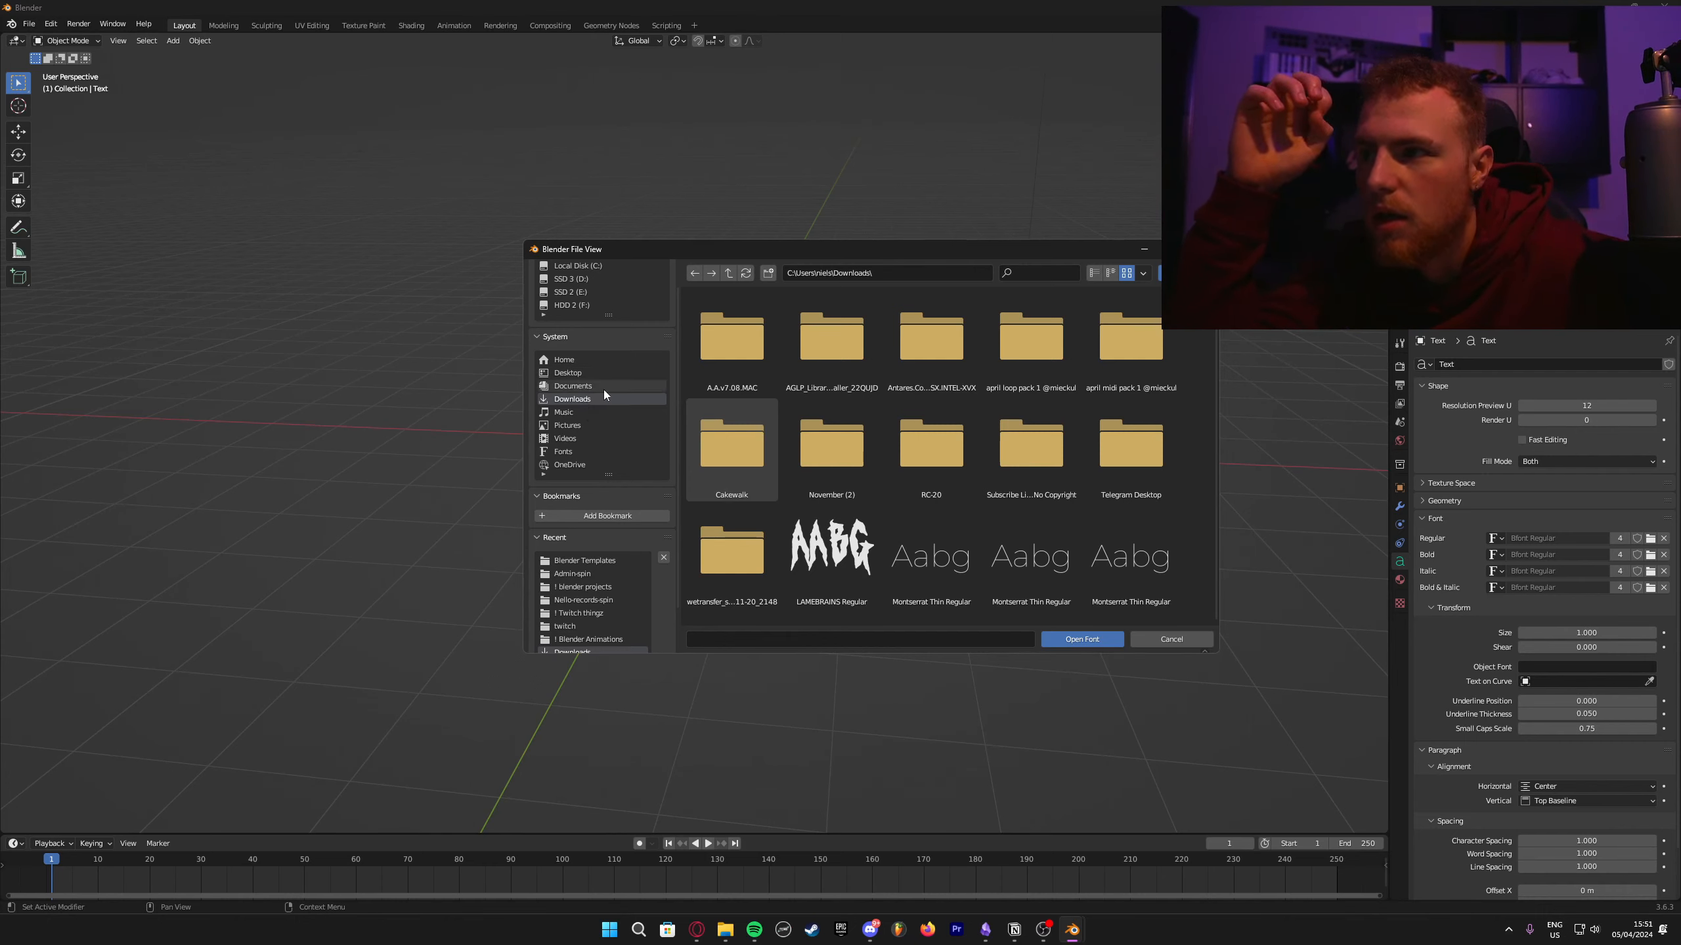
Step: Switch to the DaFont page in the web browser and look through the Fancy > Destroy category for another font
{"action": "key", "text": "alt+Tab"}
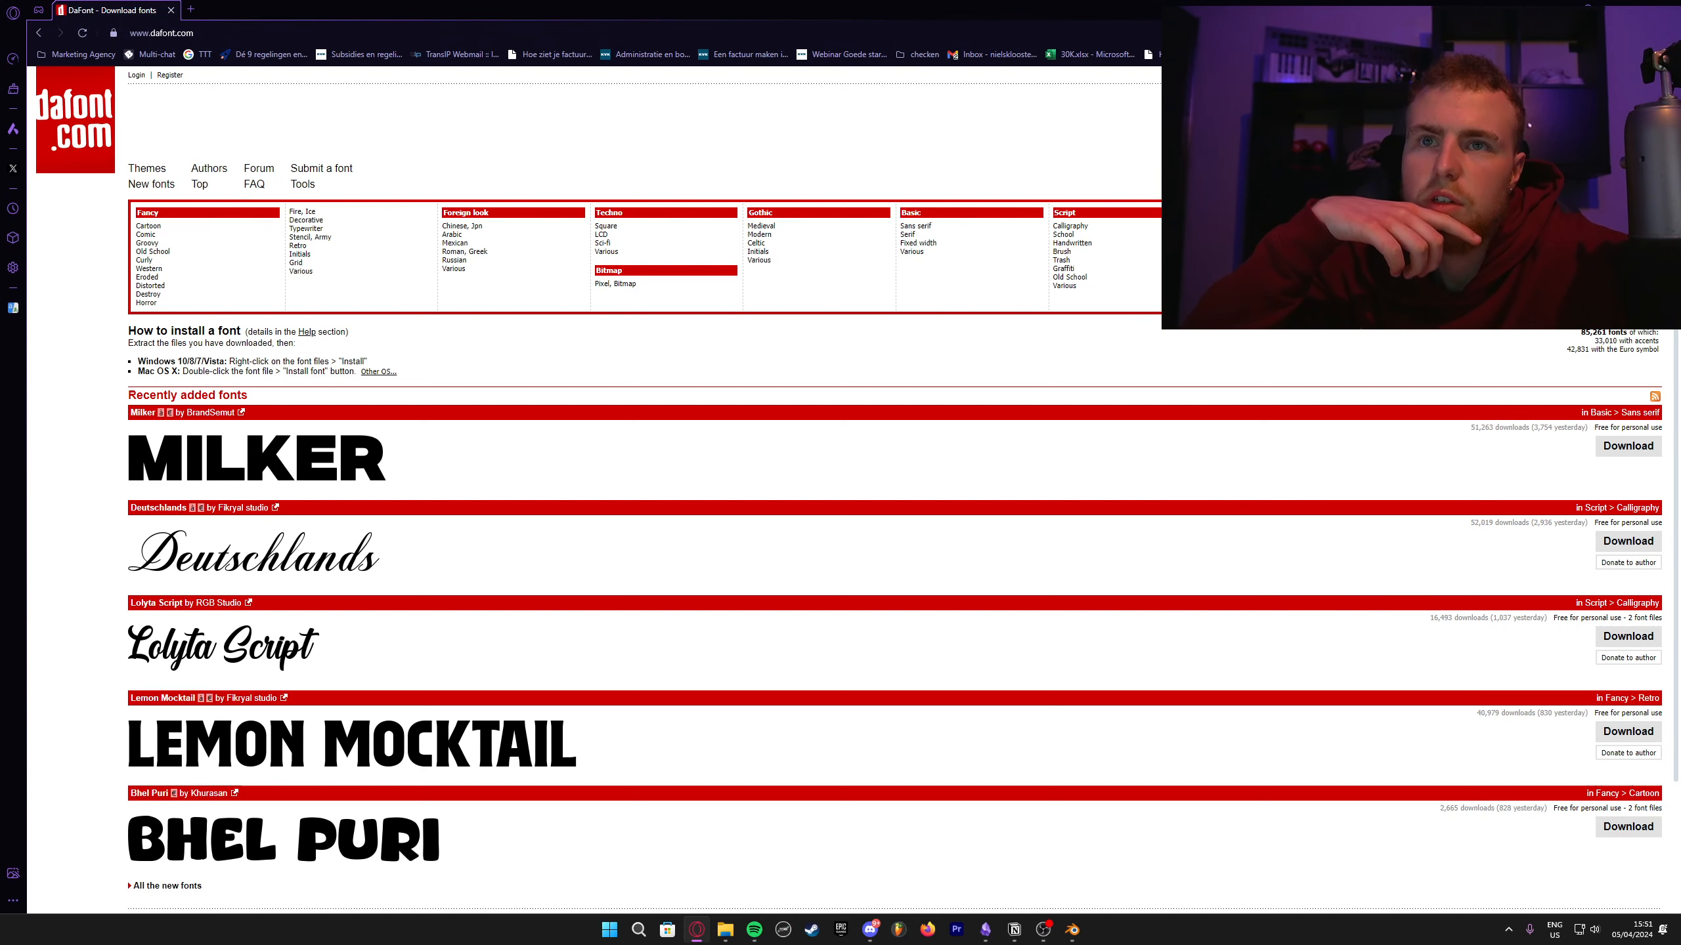
{"action": "scroll", "coordinate": [419, 602], "scroll_direction": "down", "scroll_amount": 3}
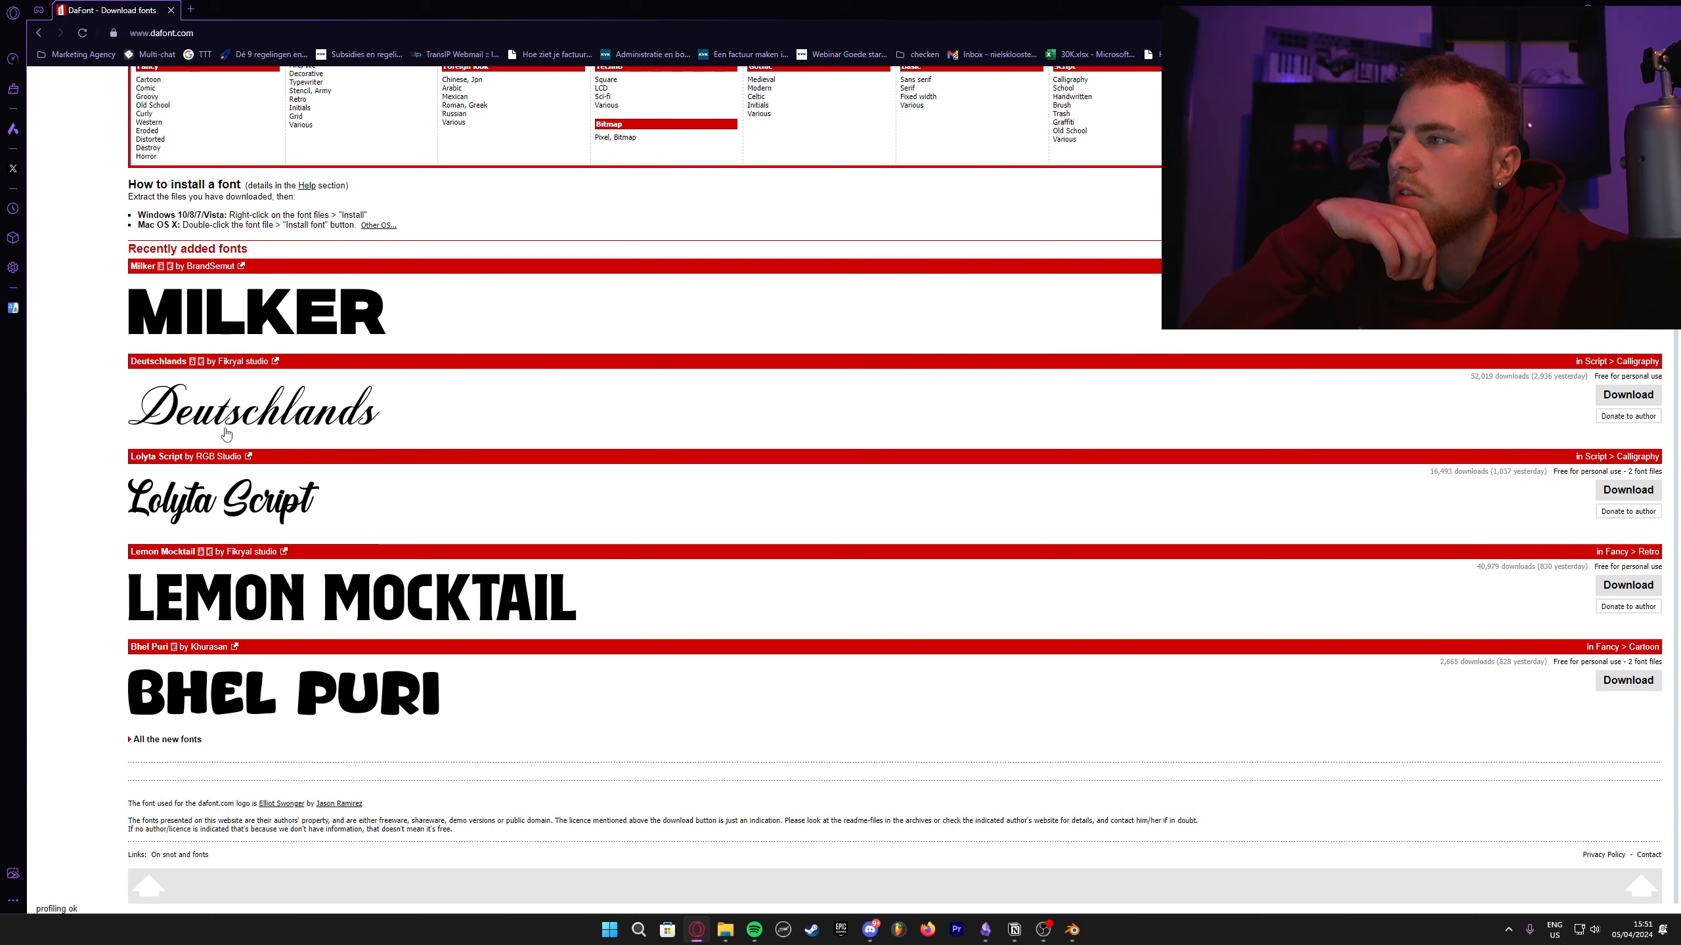
{"action": "scroll", "coordinate": [464, 350], "scroll_direction": "up", "scroll_amount": 2}
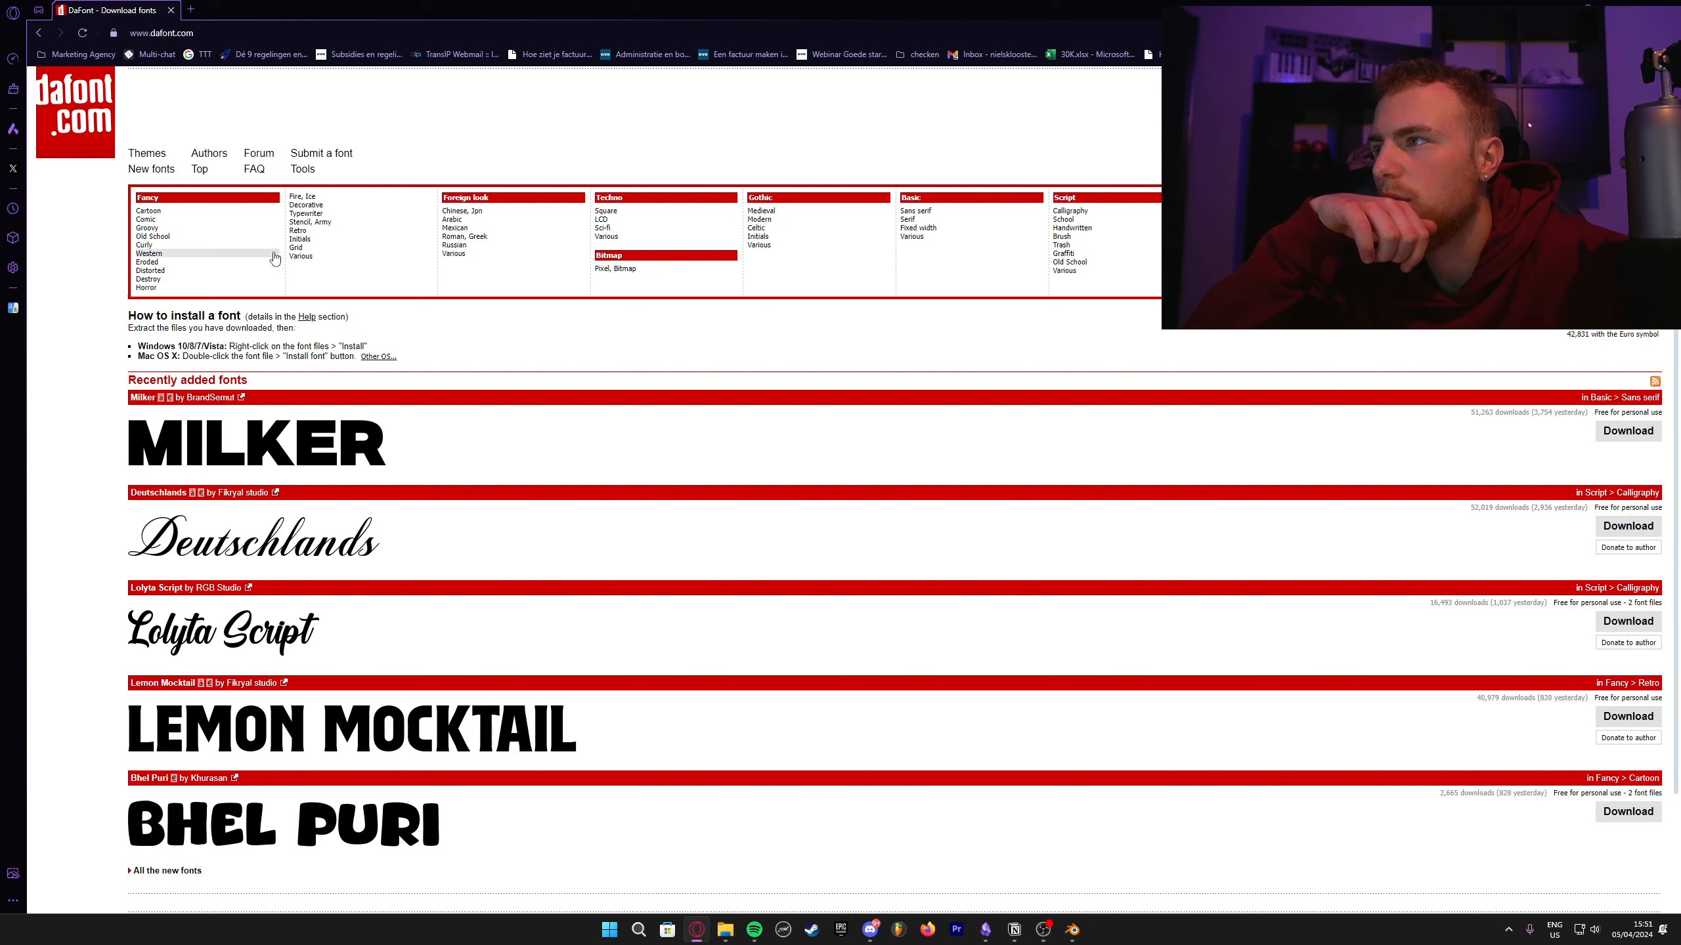
{"action": "left_click", "coordinate": [192, 282]}
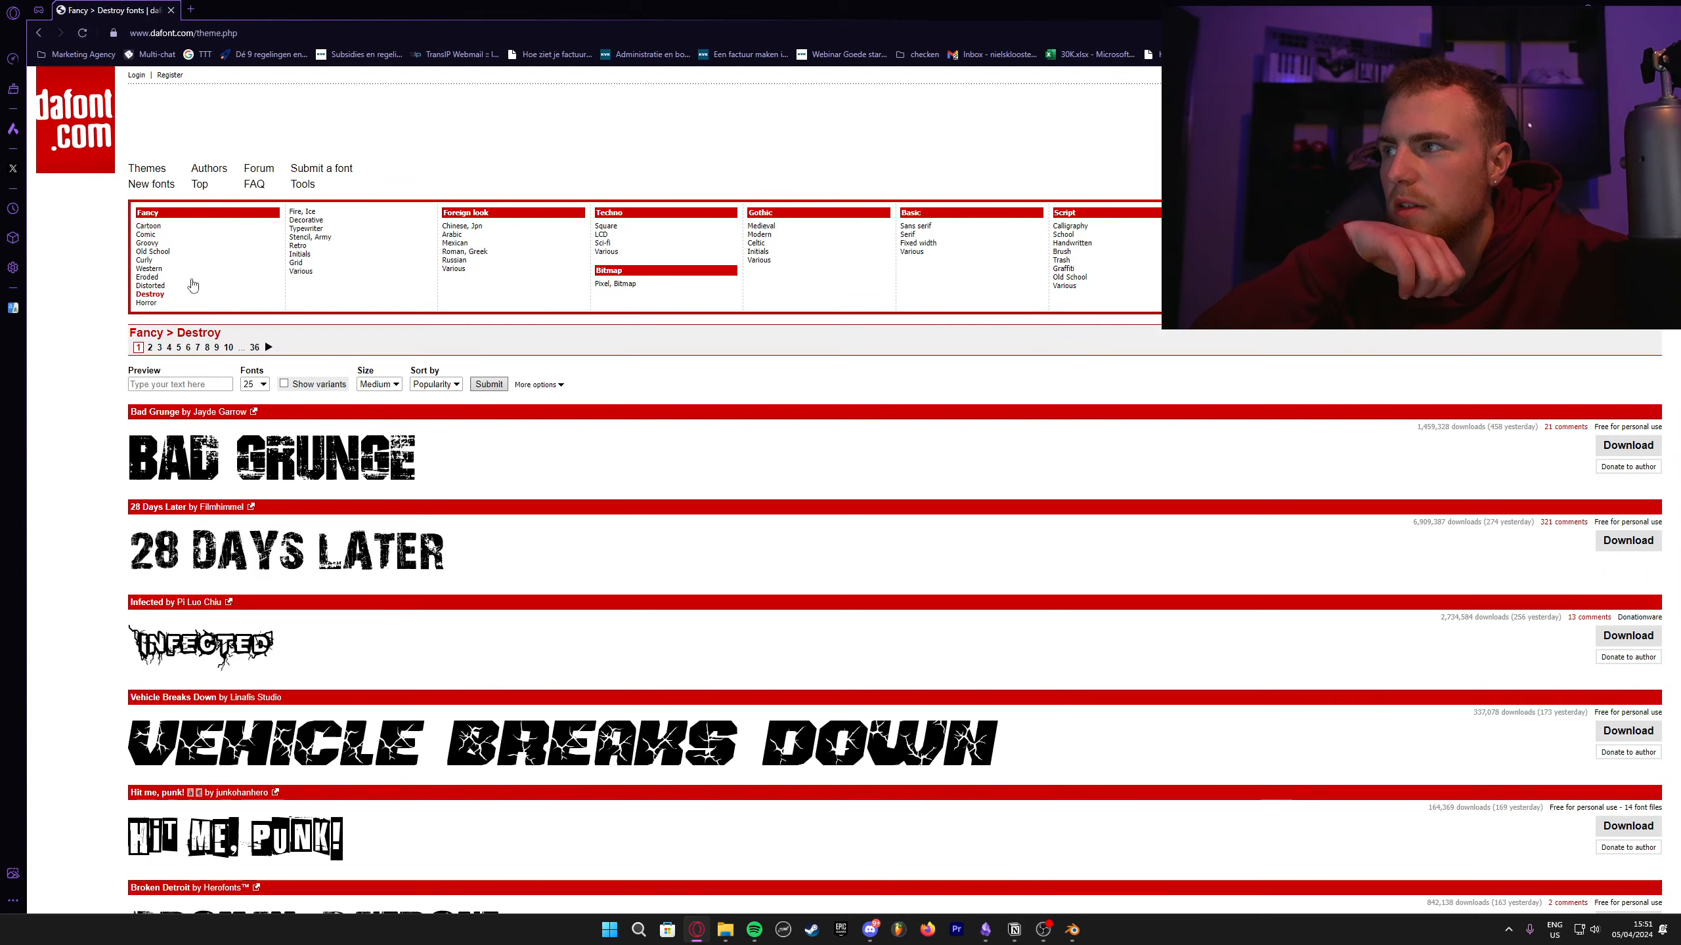
{"action": "scroll", "coordinate": [780, 543], "scroll_direction": "down", "scroll_amount": 3}
{"action": "scroll", "coordinate": [780, 543], "scroll_direction": "down", "scroll_amount": 12}
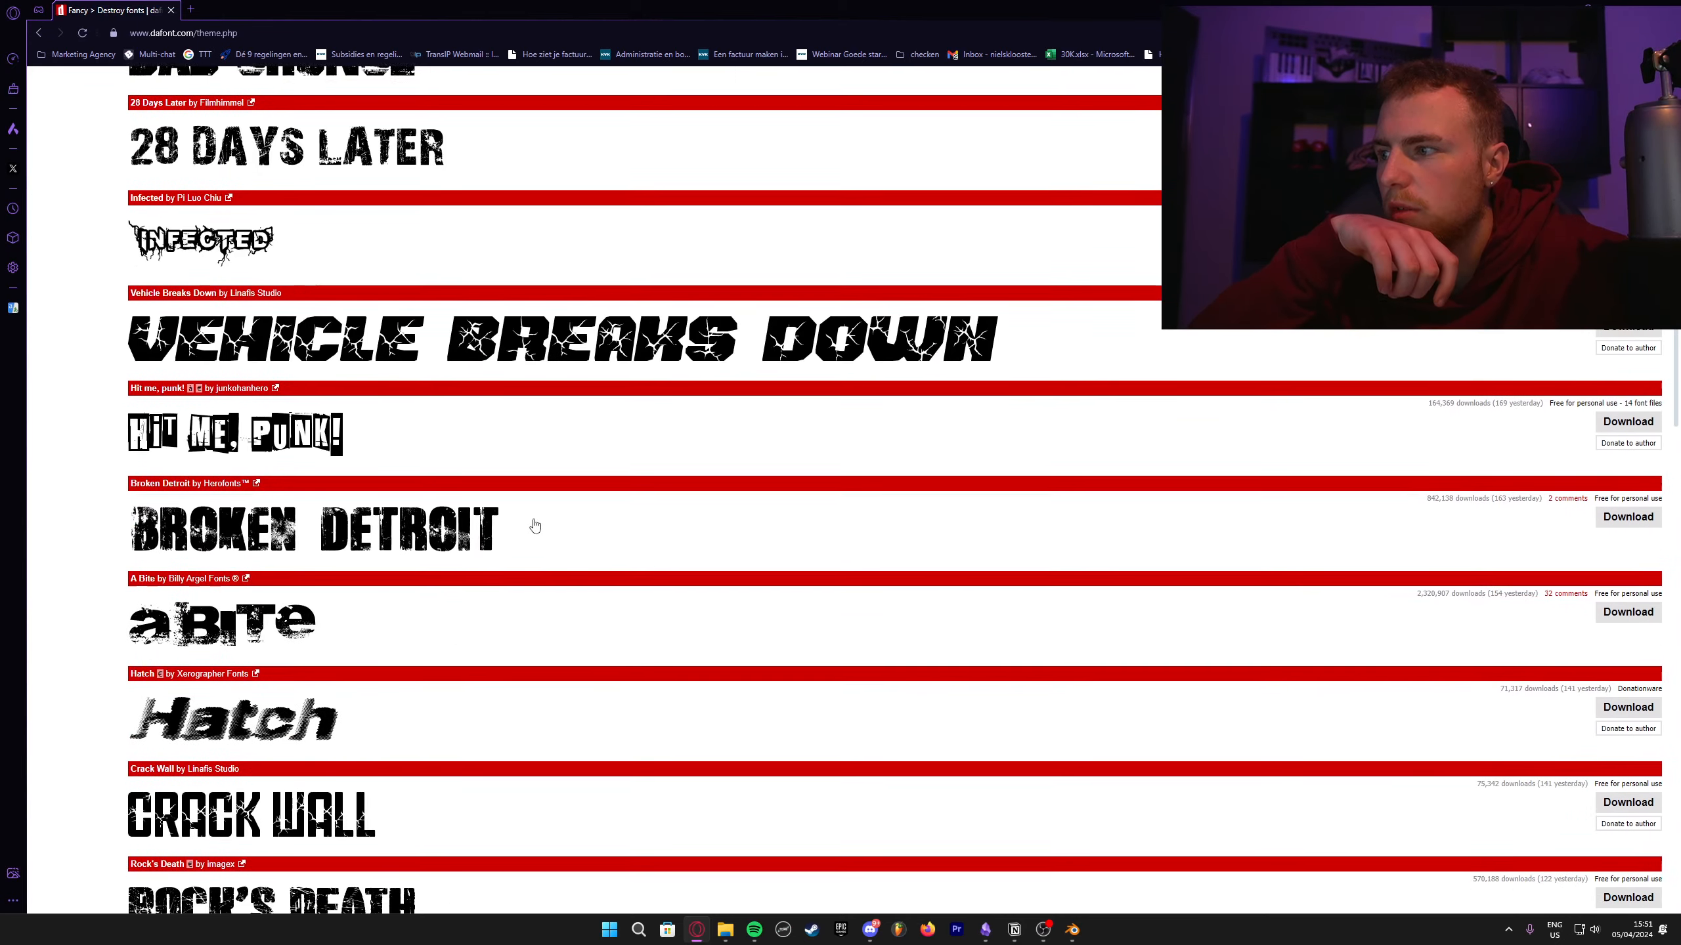
{"action": "scroll", "coordinate": [343, 676], "scroll_direction": "down", "scroll_amount": 2}
{"action": "scroll", "coordinate": [343, 675], "scroll_direction": "down", "scroll_amount": 12}
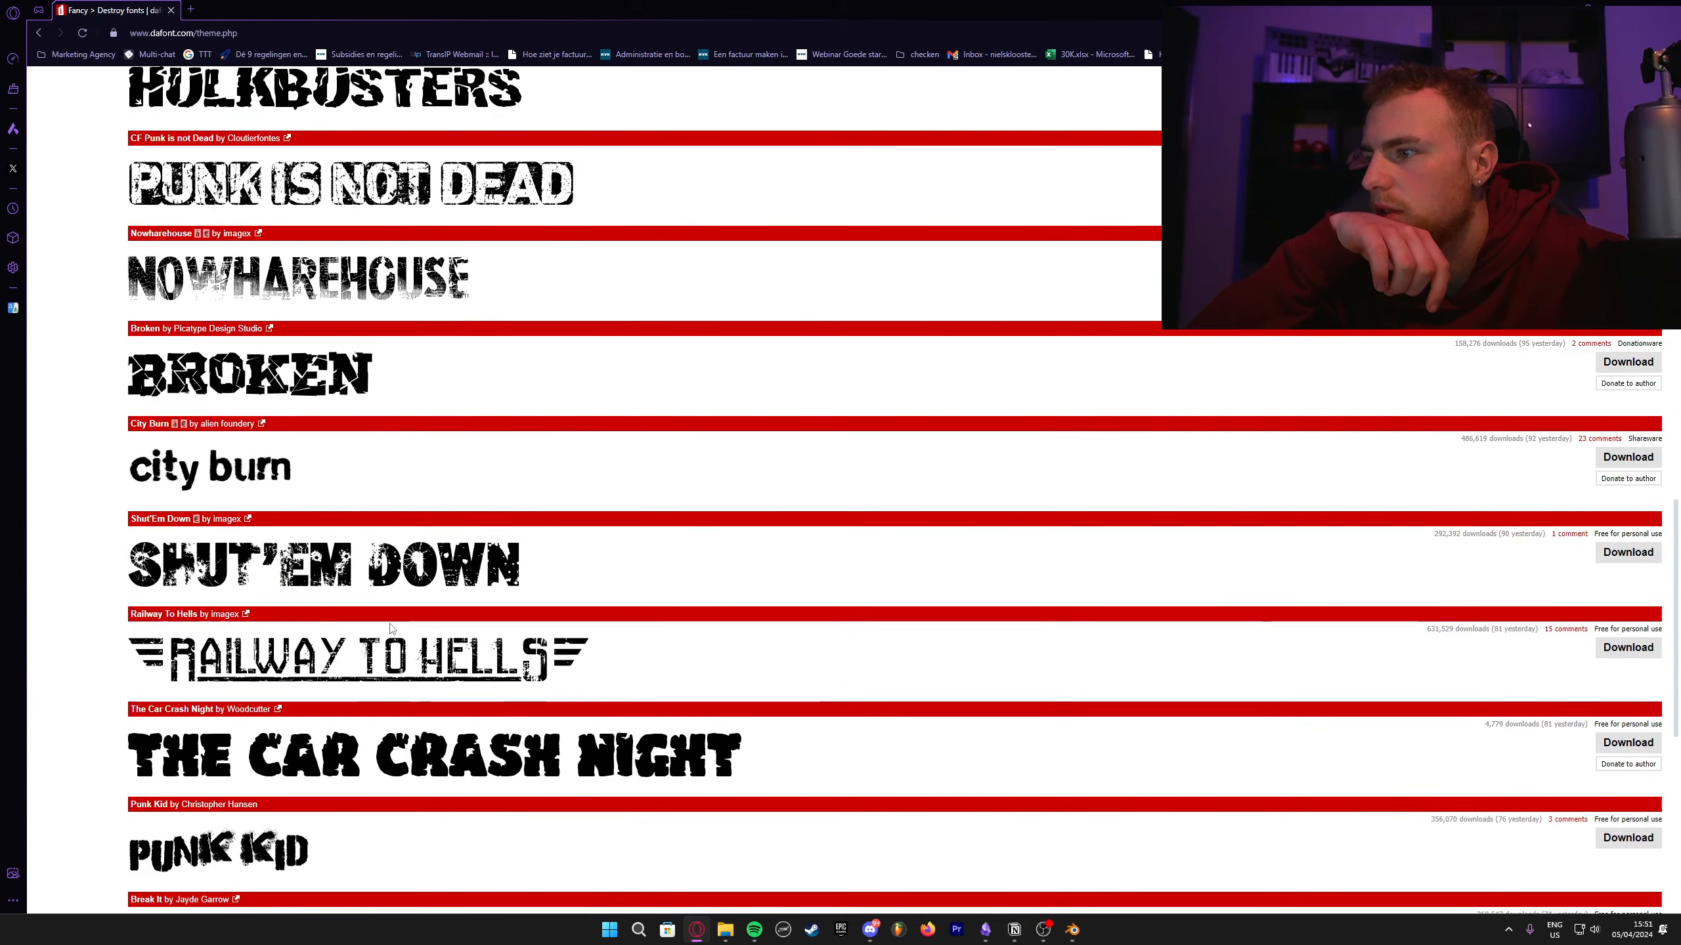
{"action": "scroll", "coordinate": [392, 629], "scroll_direction": "down", "scroll_amount": 2}
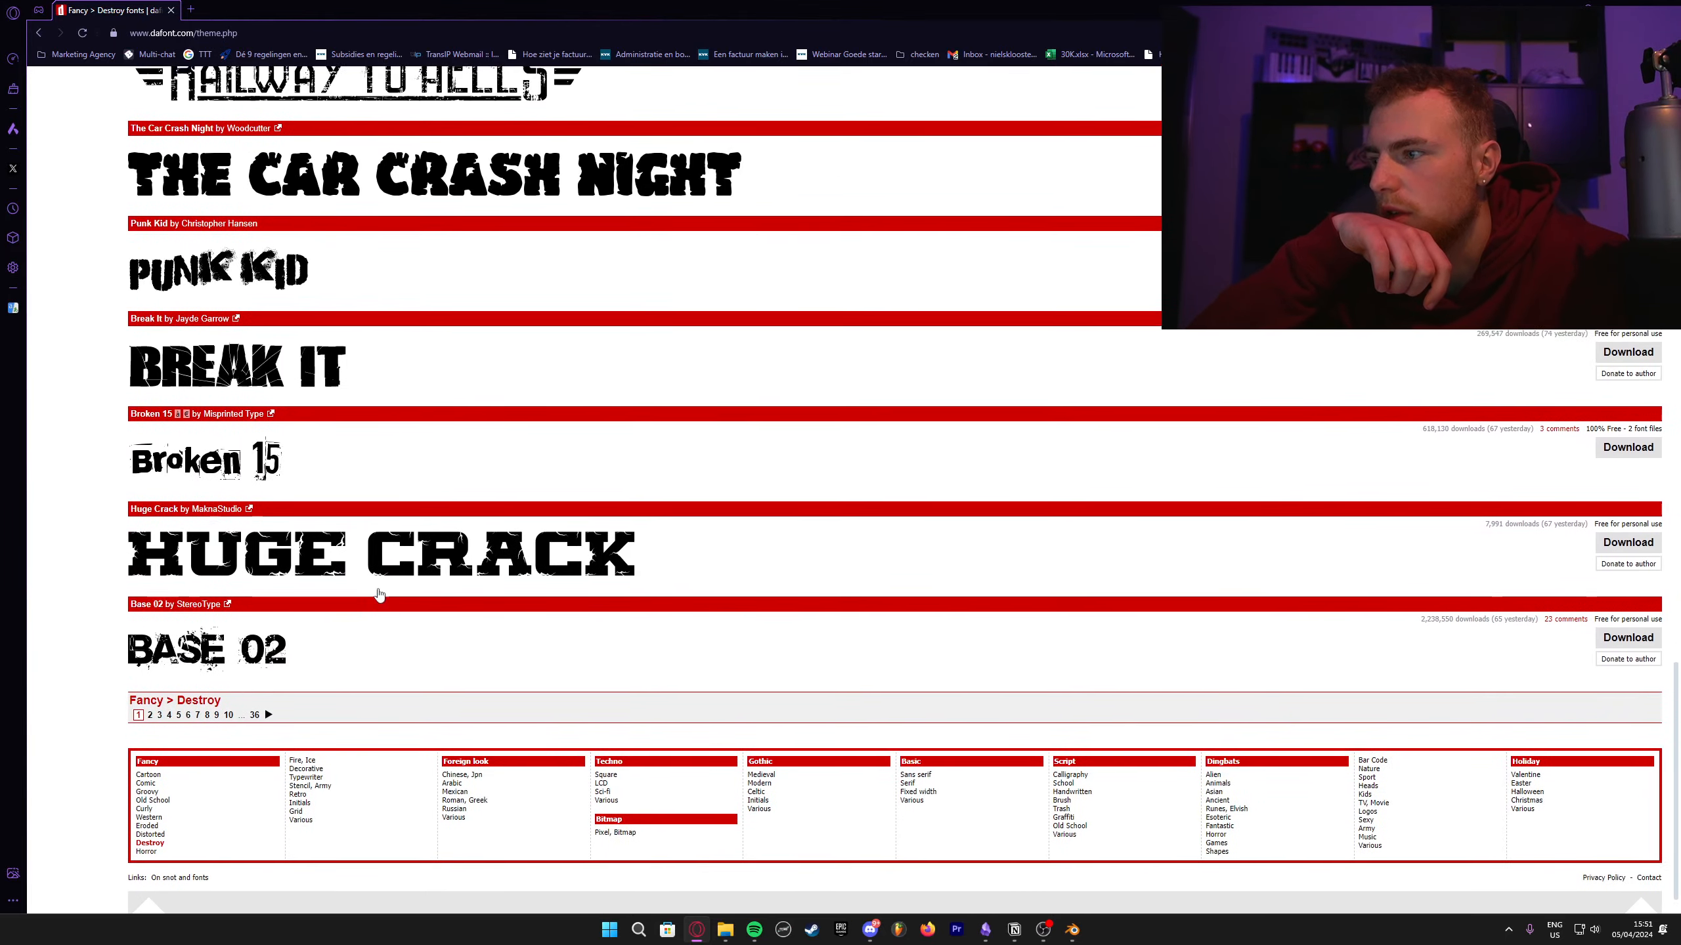
{"action": "scroll", "coordinate": [375, 589], "scroll_direction": "up", "scroll_amount": 16}
{"action": "scroll", "coordinate": [317, 525], "scroll_direction": "up", "scroll_amount": 2}
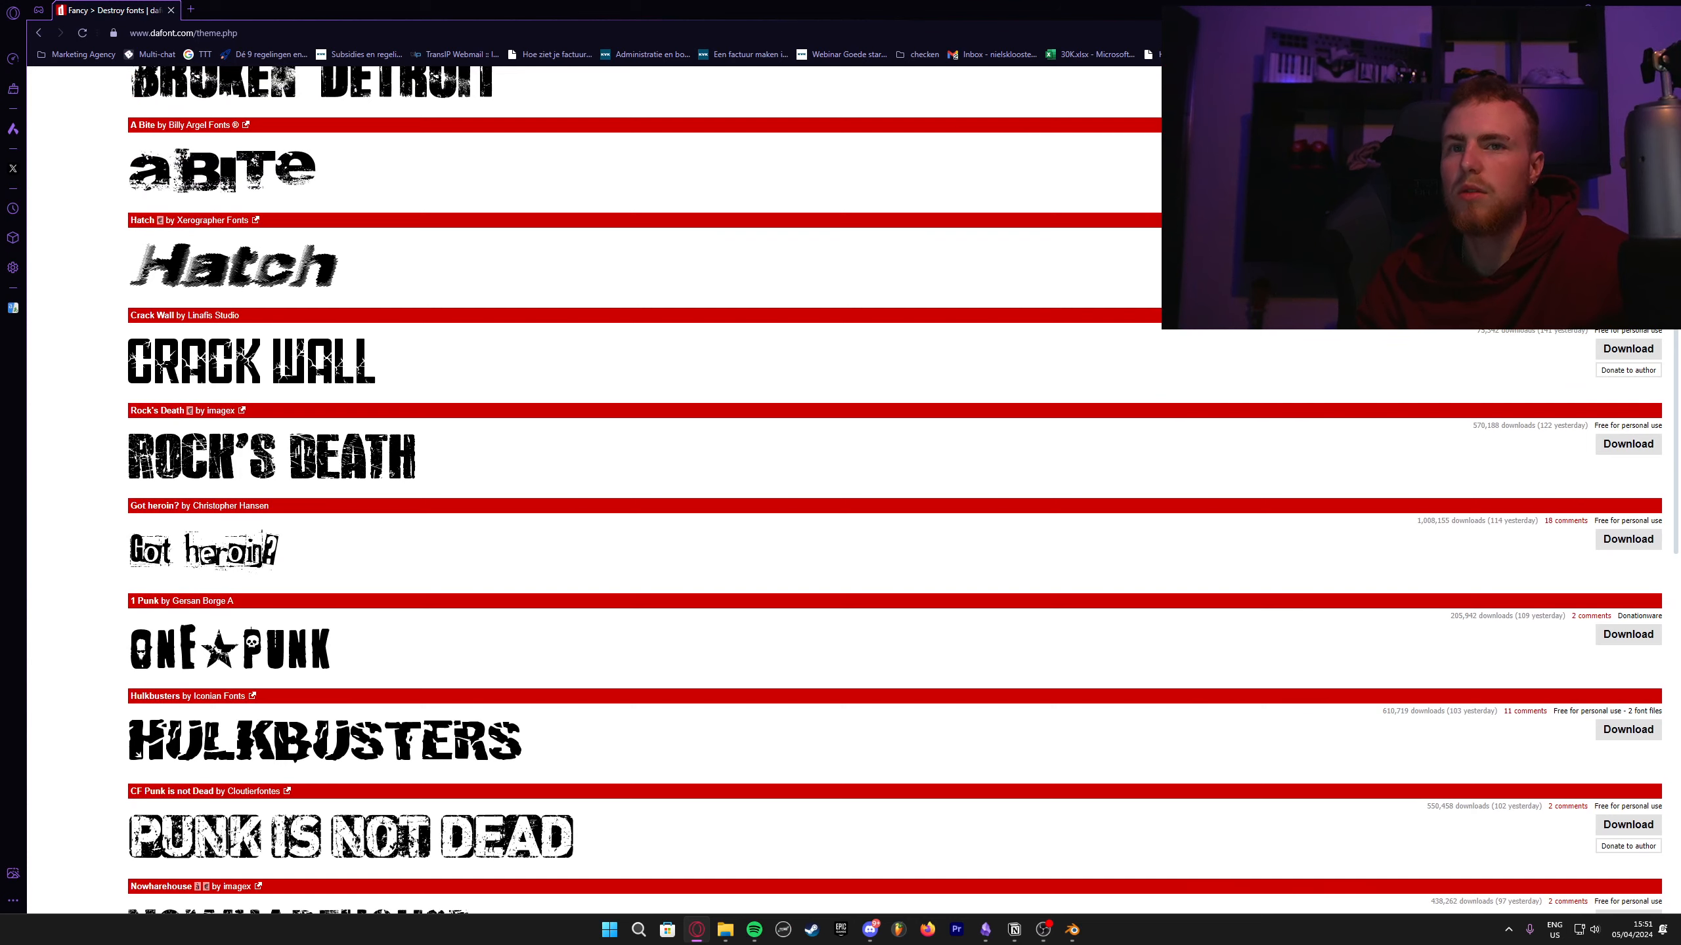
Step: Switch back to Blender's font file browser and apply Hatch Regular from Downloads to the NELLO text
{"action": "left_click", "coordinate": [724, 930]}
{"action": "left_click", "coordinate": [1067, 930]}
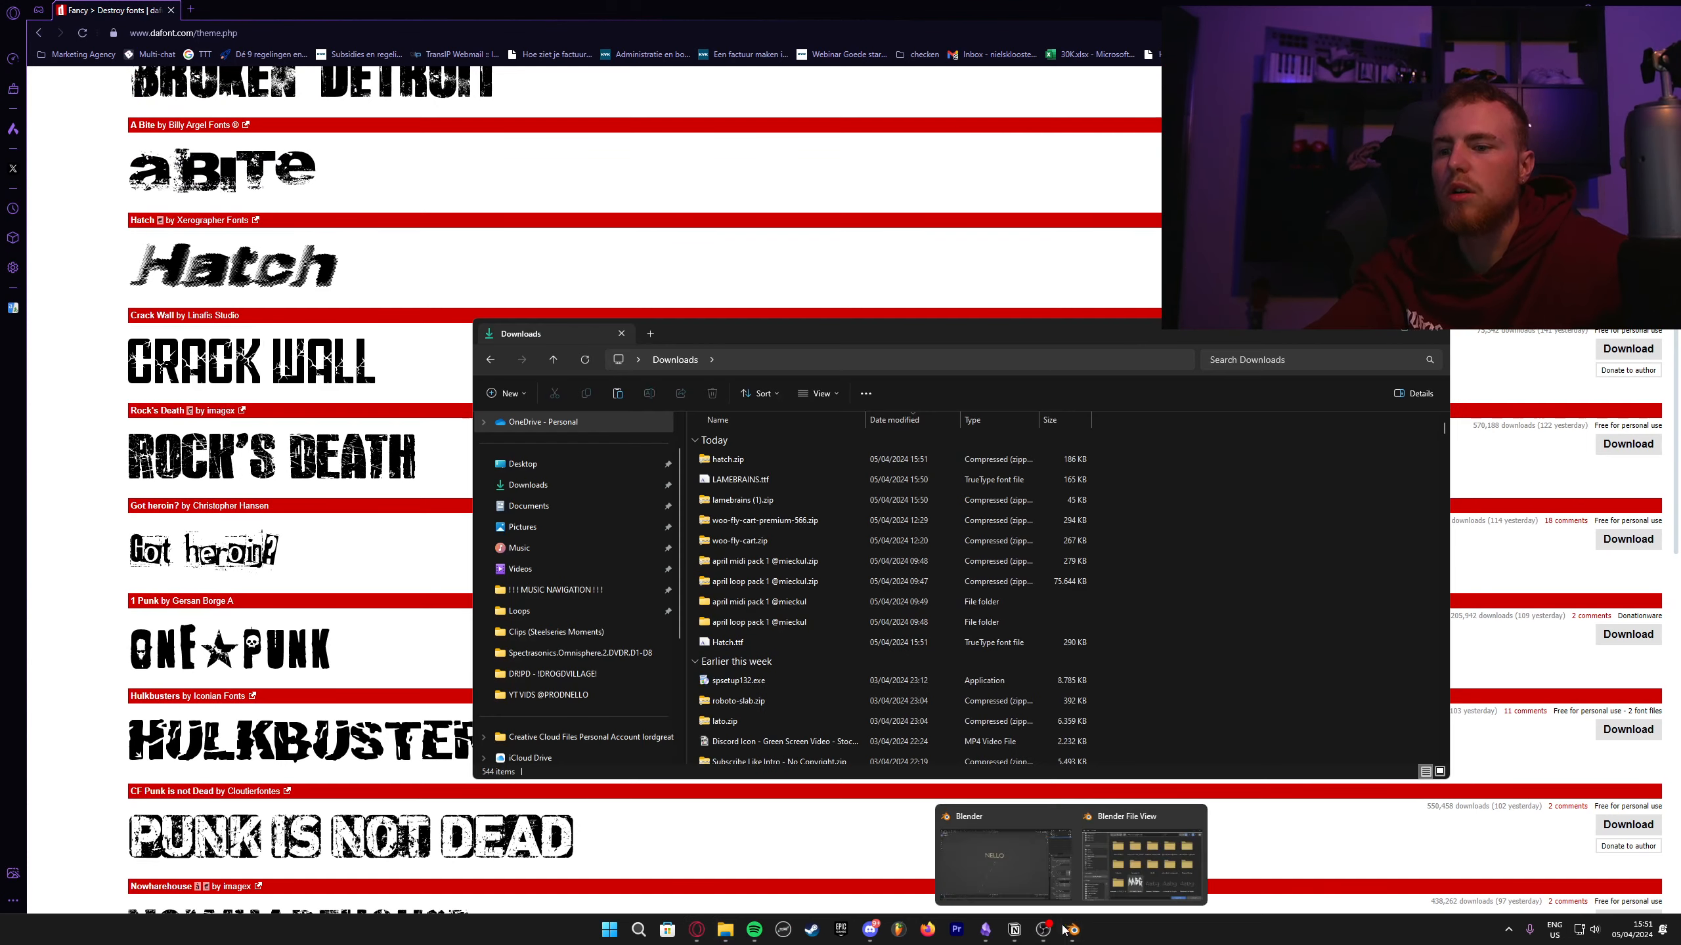
{"action": "left_click", "coordinate": [1141, 861]}
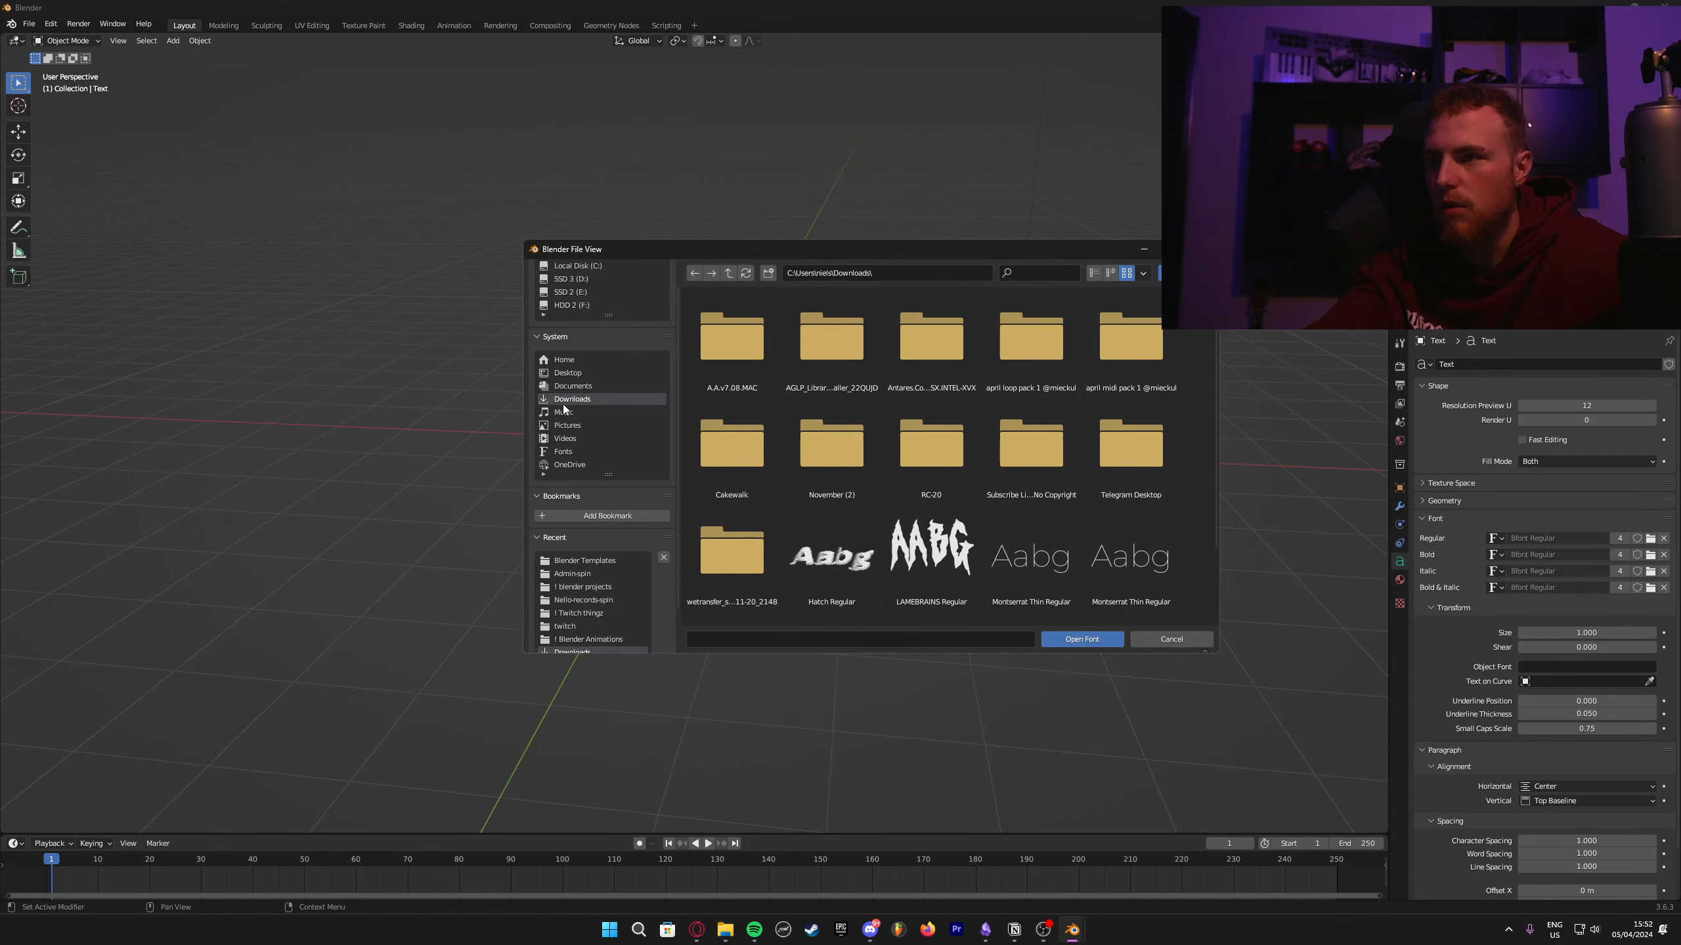
{"action": "double_click", "coordinate": [832, 552]}
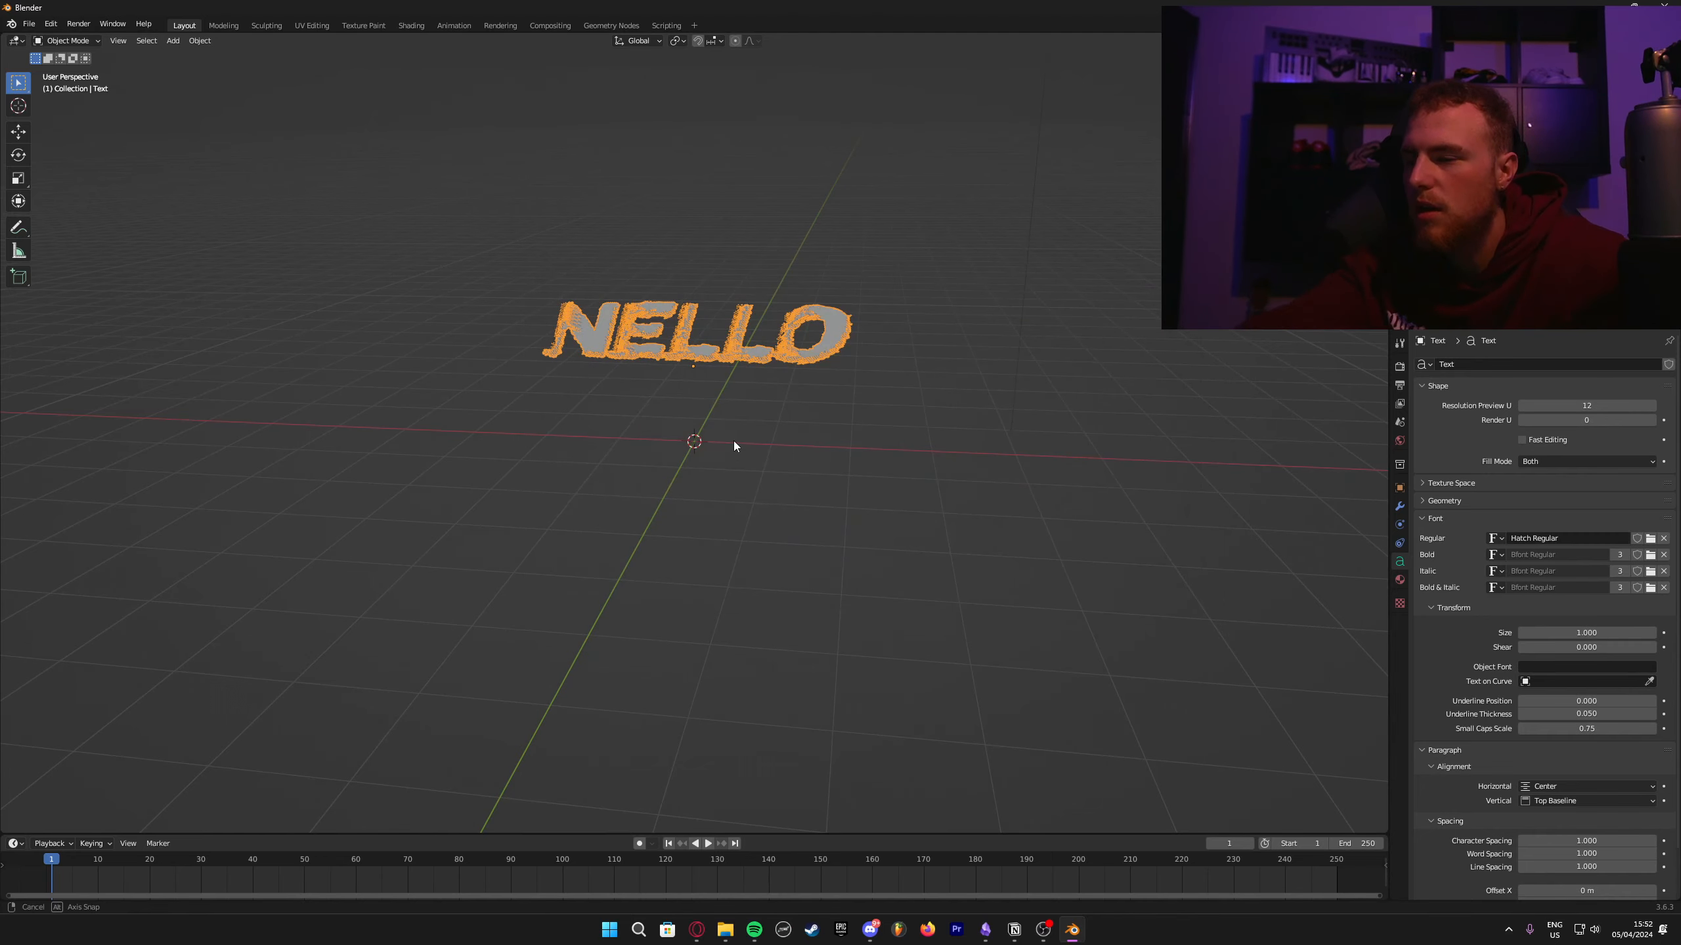
{"action": "middle_click_drag", "start_coordinate": [733, 441], "coordinate": [759, 439]}
{"action": "left_click", "coordinate": [974, 391]}
{"action": "middle_click_drag", "start_coordinate": [868, 375], "coordinate": [919, 359]}
{"action": "left_click", "coordinate": [820, 349]}
{"action": "left_click", "coordinate": [919, 359]}
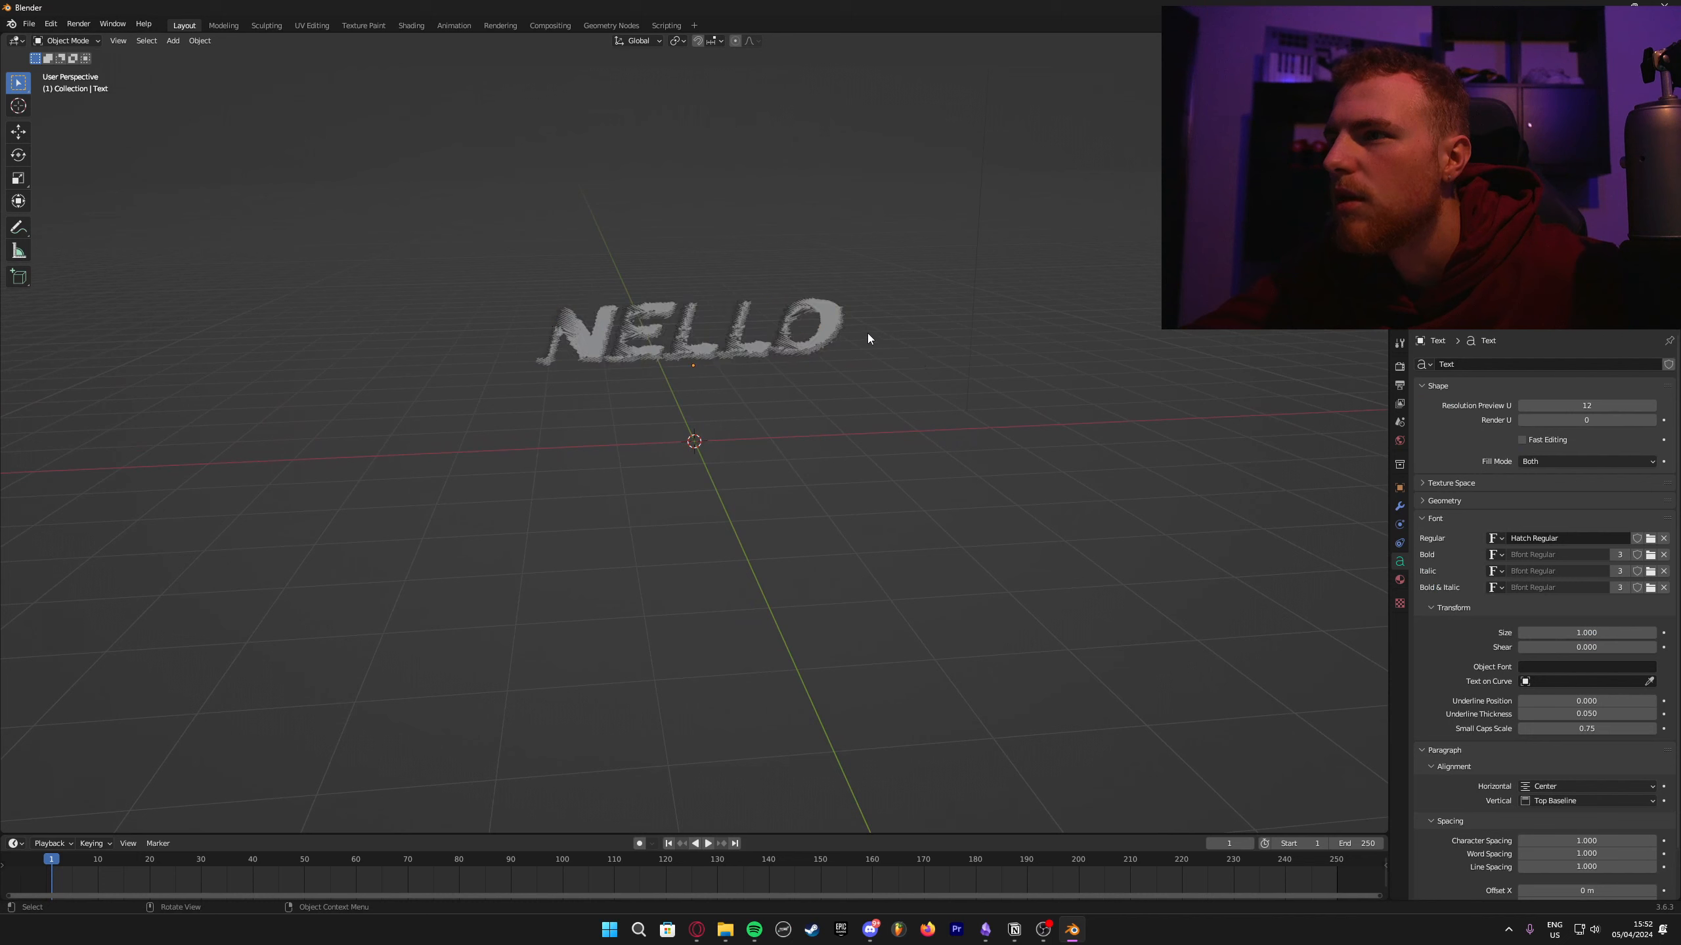
{"action": "left_click", "coordinate": [829, 326]}
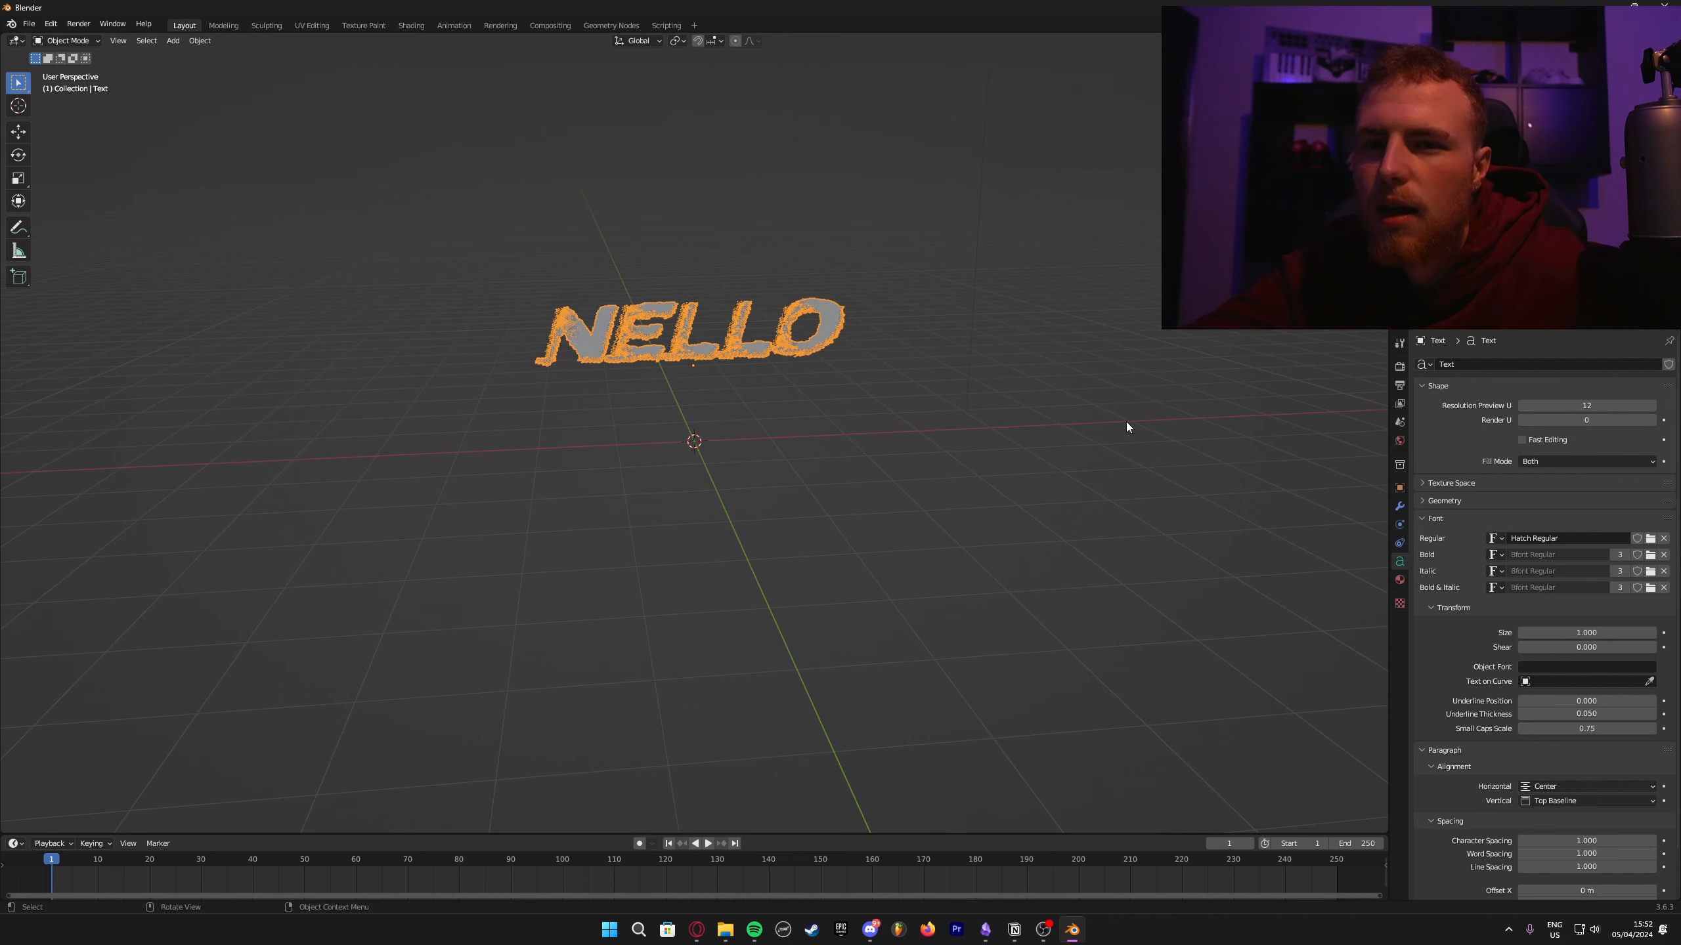
Step: Try extruding the NELLO text in its geometry settings by 0.2 m and by 2 m
{"action": "left_click", "coordinate": [1400, 487]}
{"action": "left_click", "coordinate": [1400, 441]}
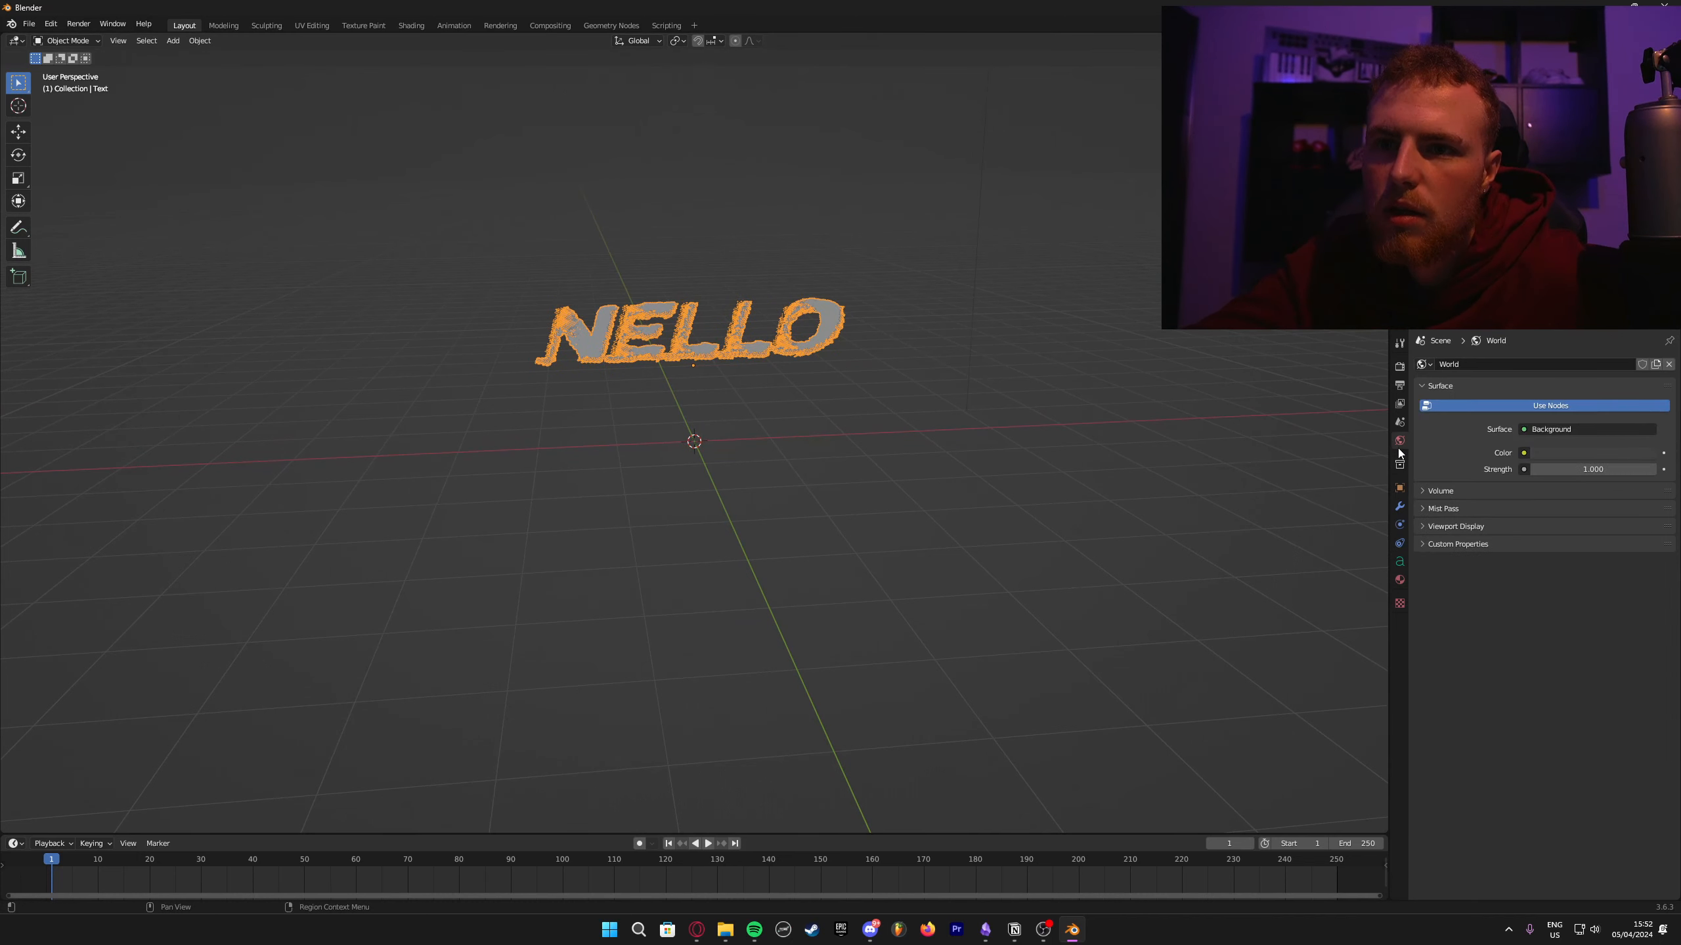
{"action": "left_click", "coordinate": [1399, 506]}
{"action": "left_click", "coordinate": [1400, 489]}
{"action": "left_click", "coordinate": [1401, 544]}
{"action": "left_click", "coordinate": [1400, 561]}
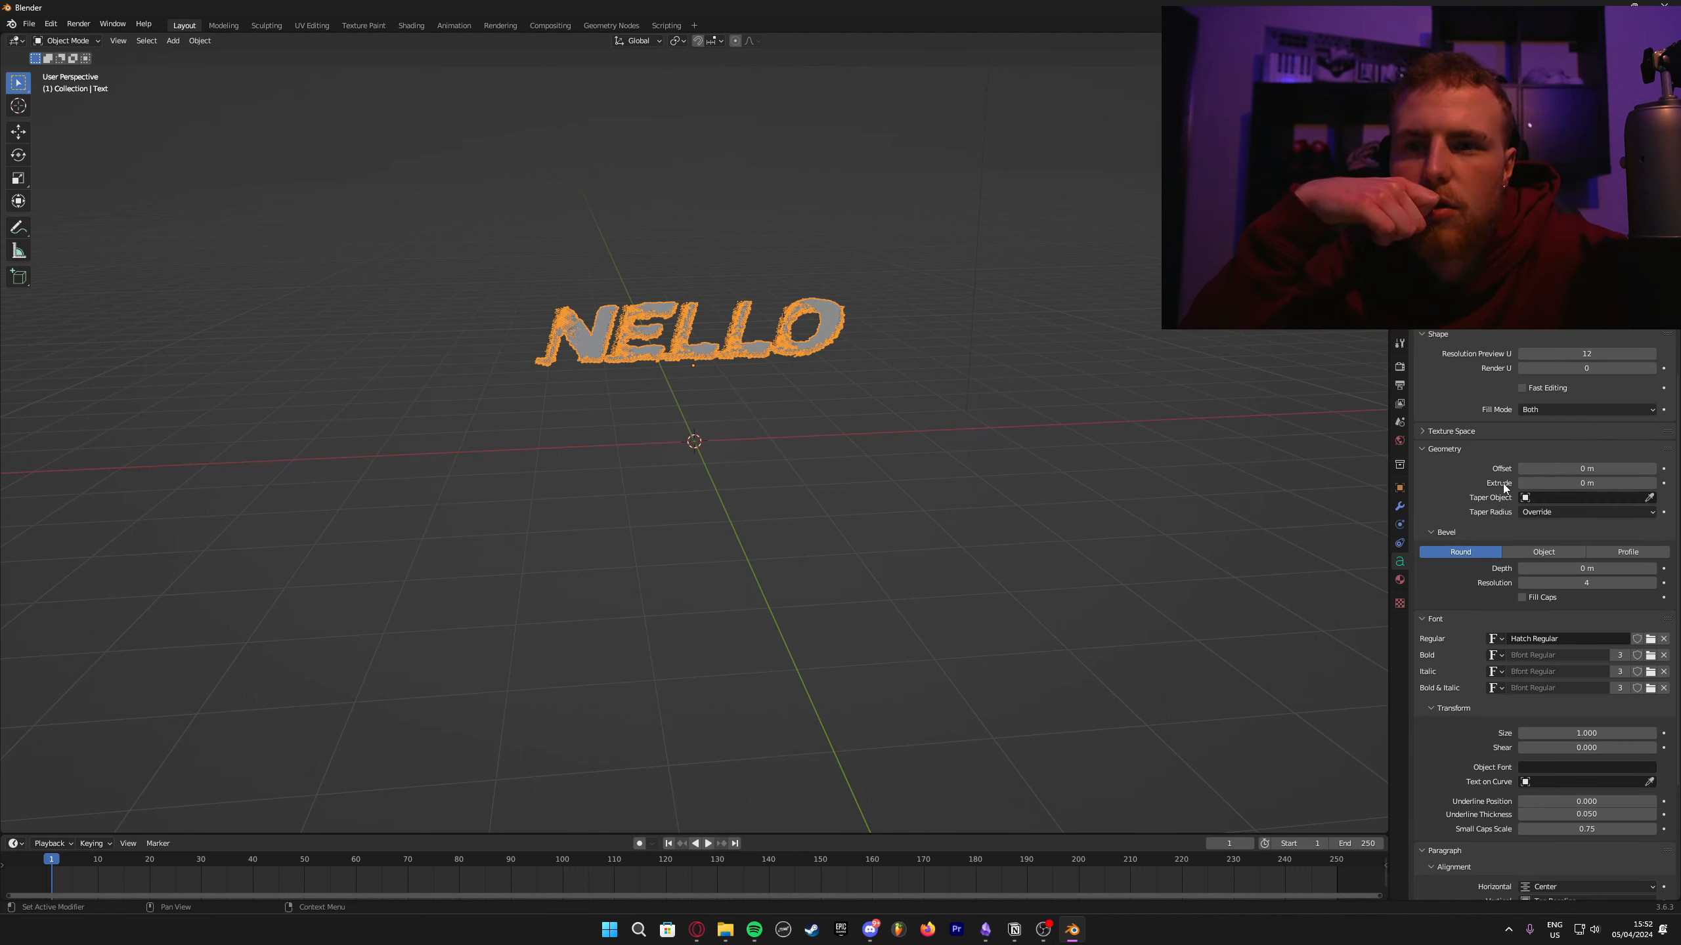
{"action": "left_click_drag", "start_coordinate": [1579, 484], "coordinate": [1595, 483]}
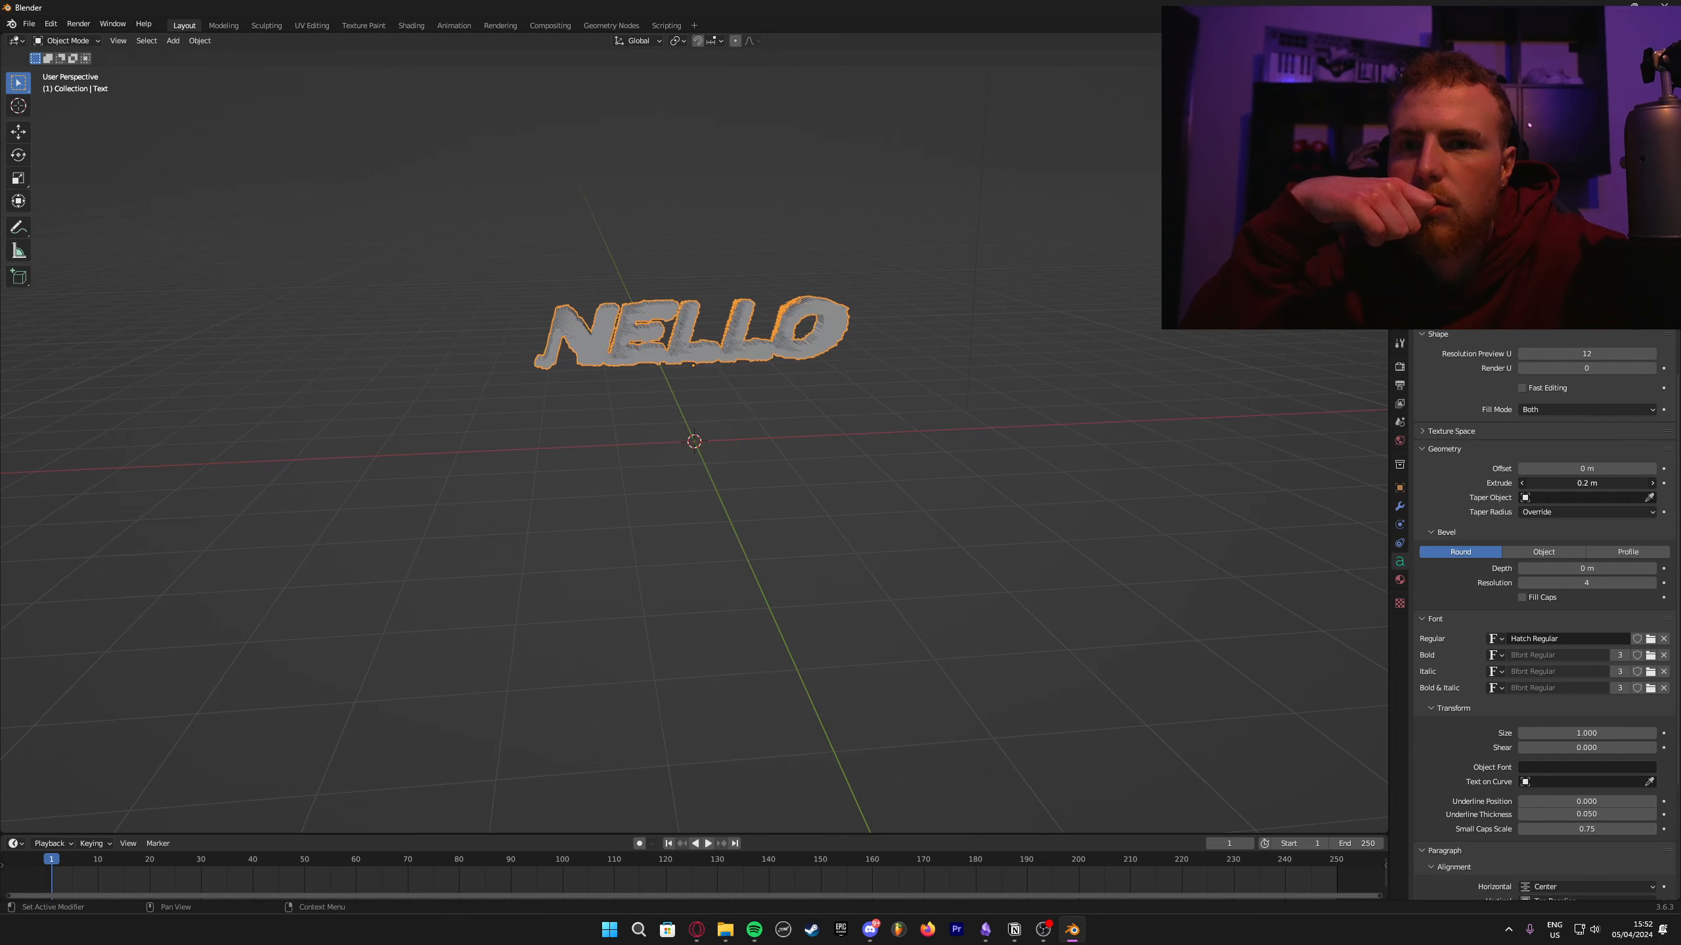
{"action": "left_click", "coordinate": [1581, 482]}
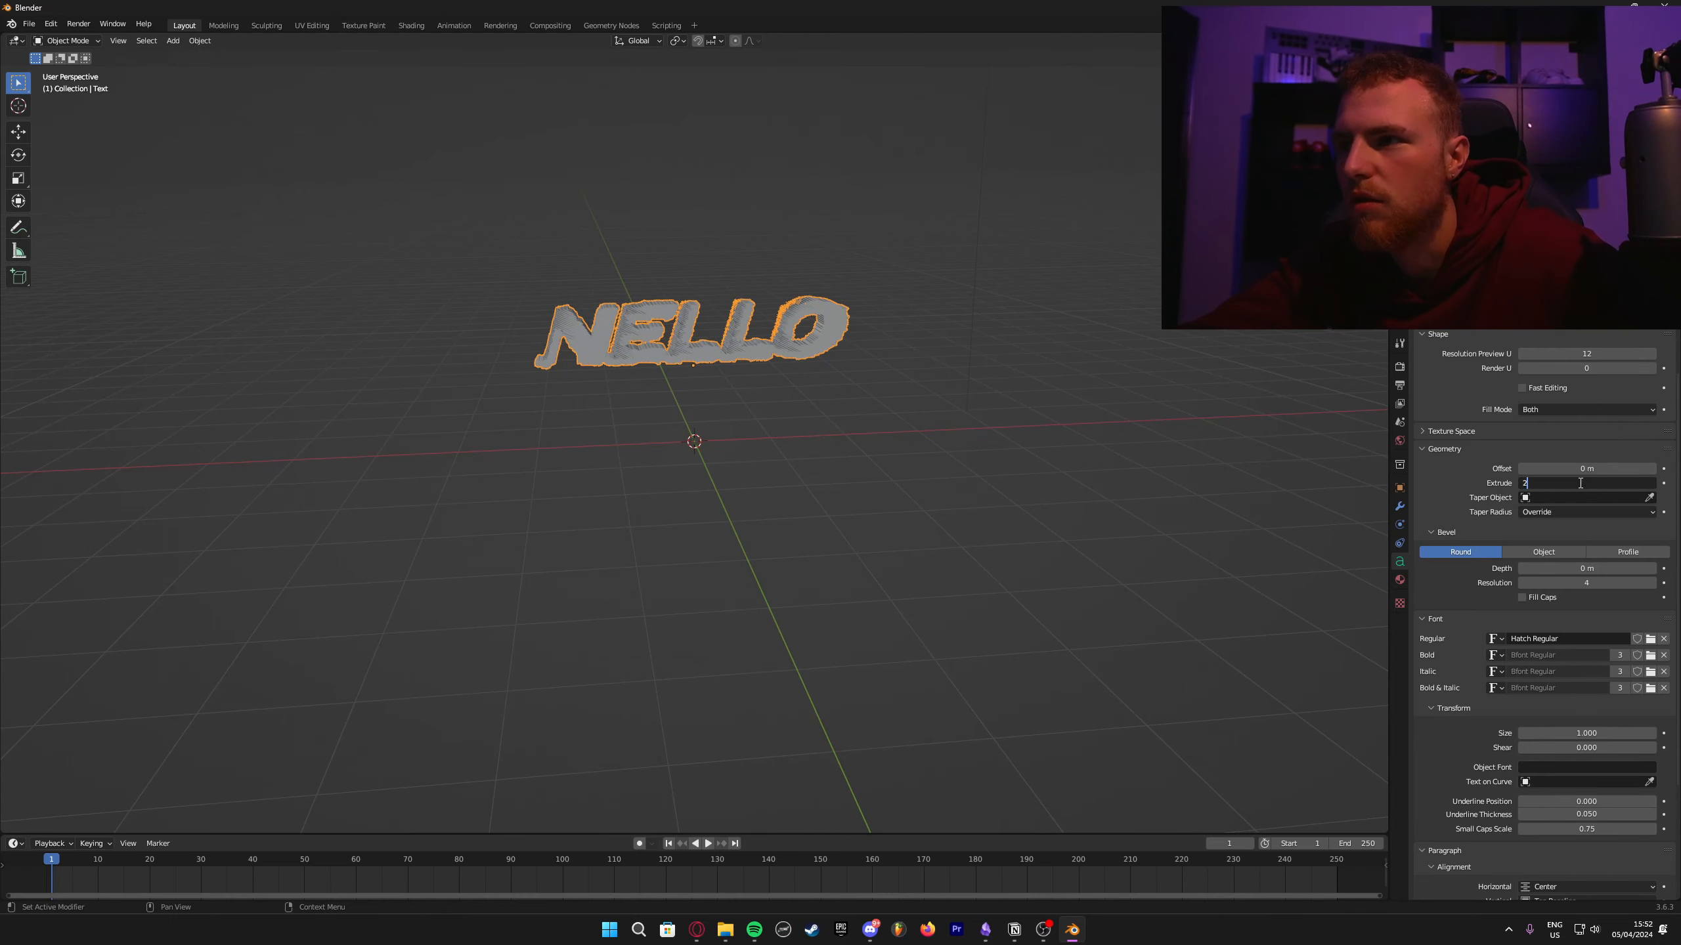
{"action": "key", "text": "Return"}
{"action": "mouse_move", "coordinate": [1175, 474]}
{"action": "middle_mouse_down"}
{"action": "mouse_move", "coordinate": [1190, 473]}
{"action": "mouse_move", "coordinate": [1164, 464]}
{"action": "middle_mouse_up"}
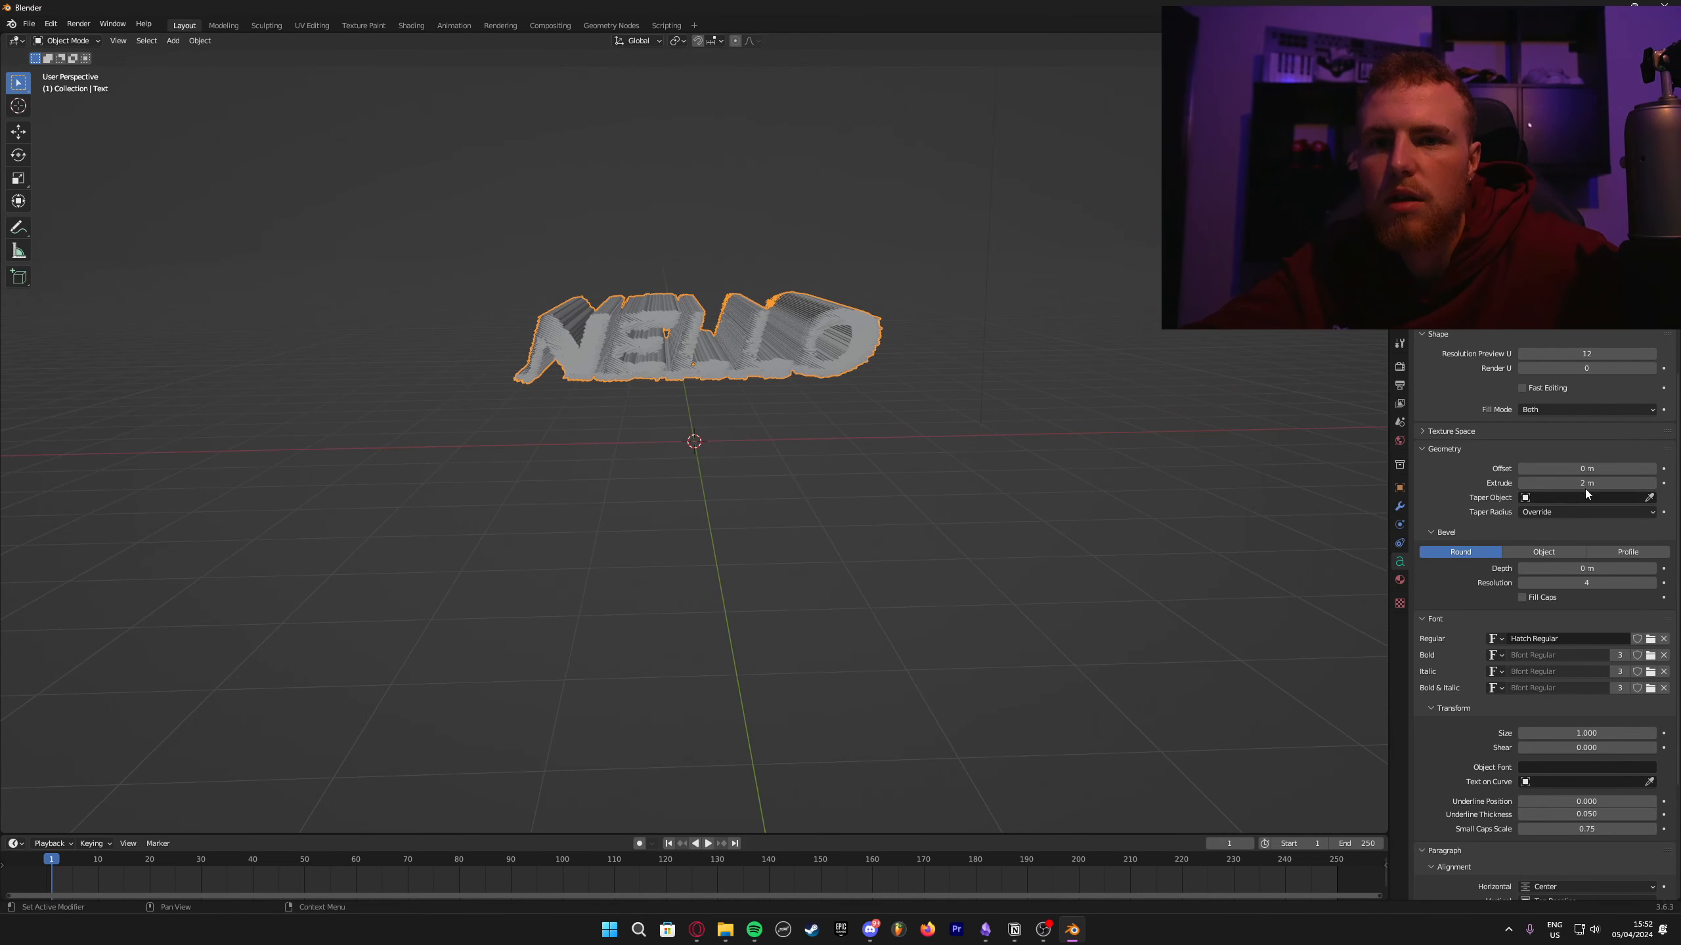
Step: Try smaller extrusion depths of 0.4 m and 0.3 m on the NELLO text
{"action": "type", "text": "0"}
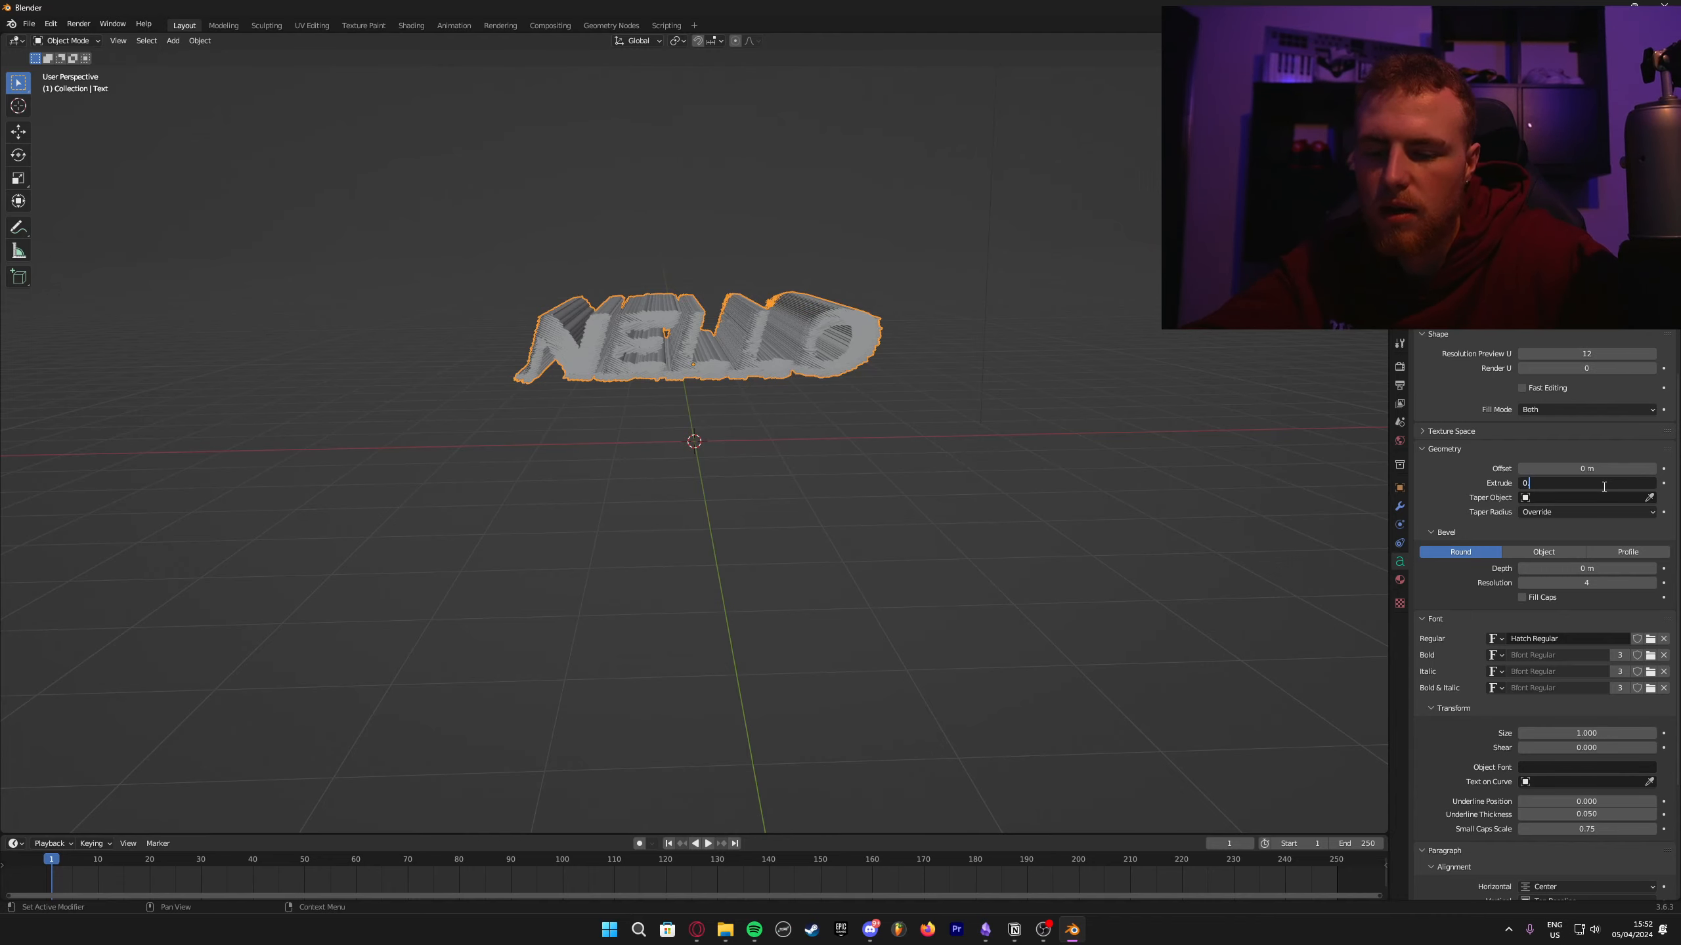
{"action": "type", "text": ".4"}
{"action": "key", "text": "Return"}
{"action": "mouse_move", "coordinate": [1008, 516]}
{"action": "middle_mouse_down"}
{"action": "mouse_move", "coordinate": [1037, 522]}
{"action": "mouse_move", "coordinate": [980, 523]}
{"action": "middle_mouse_up"}
{"action": "type", "text": "0"}
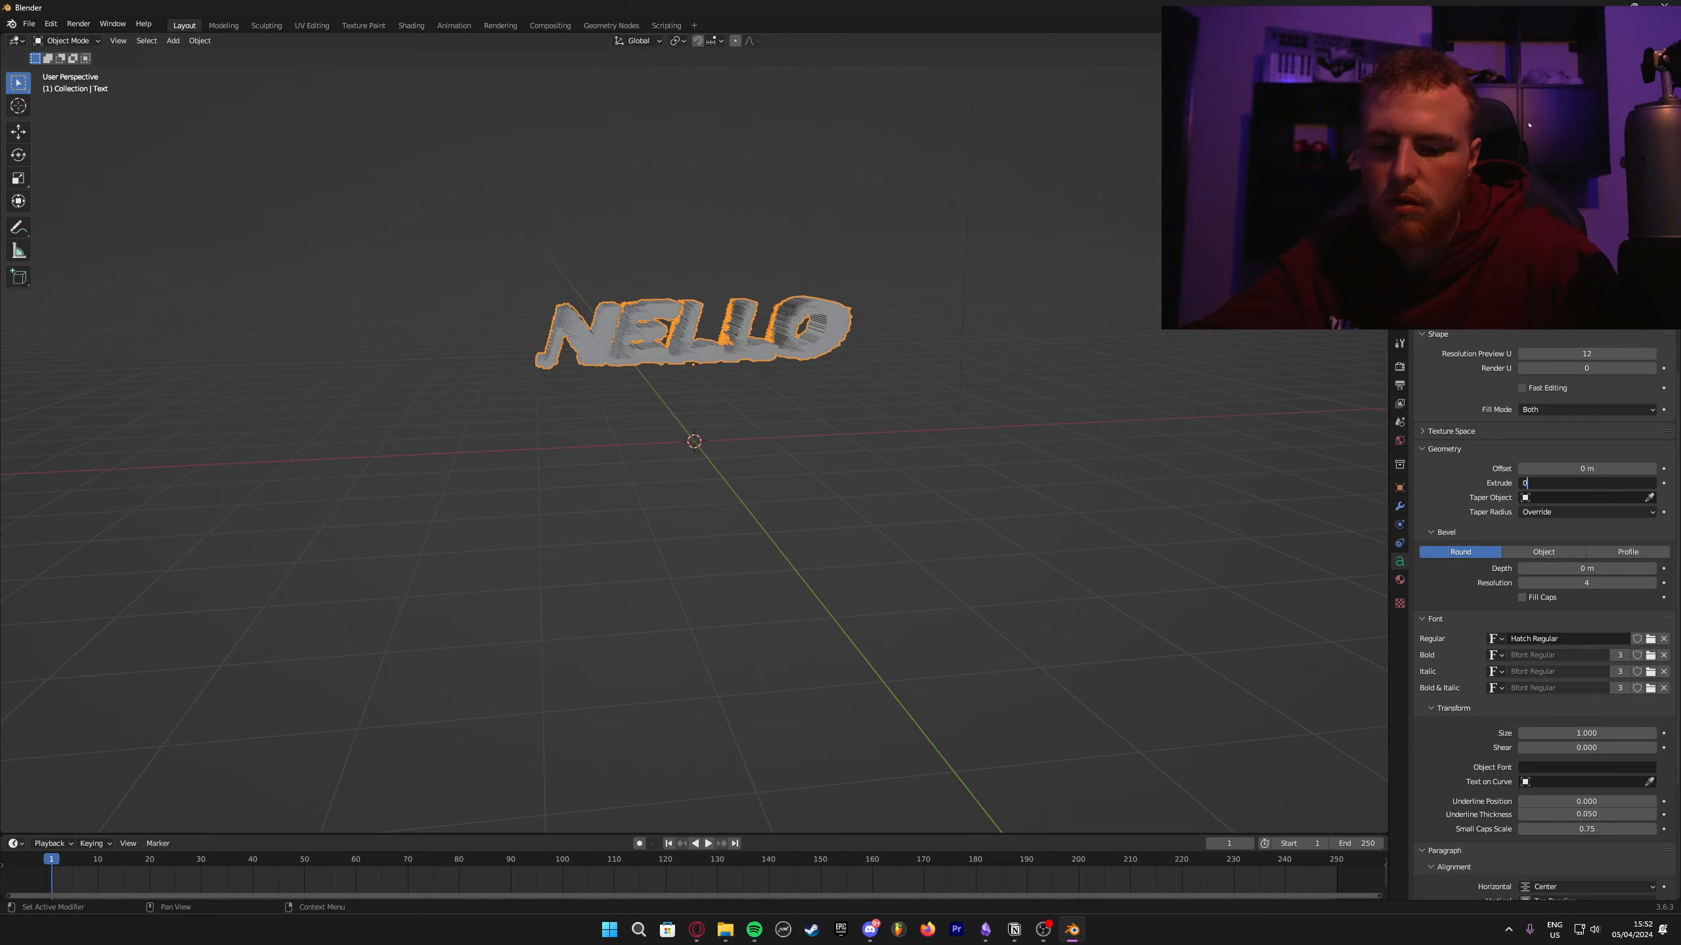
{"action": "type", "text": ".3"}
{"action": "key", "text": "Return"}
{"action": "middle_click_drag", "start_coordinate": [1160, 521], "coordinate": [1255, 551]}
Step: Set the NELLO text's extrusion to 0.1 m
{"action": "left_click", "coordinate": [1580, 483]}
{"action": "type", "text": "0.1"}
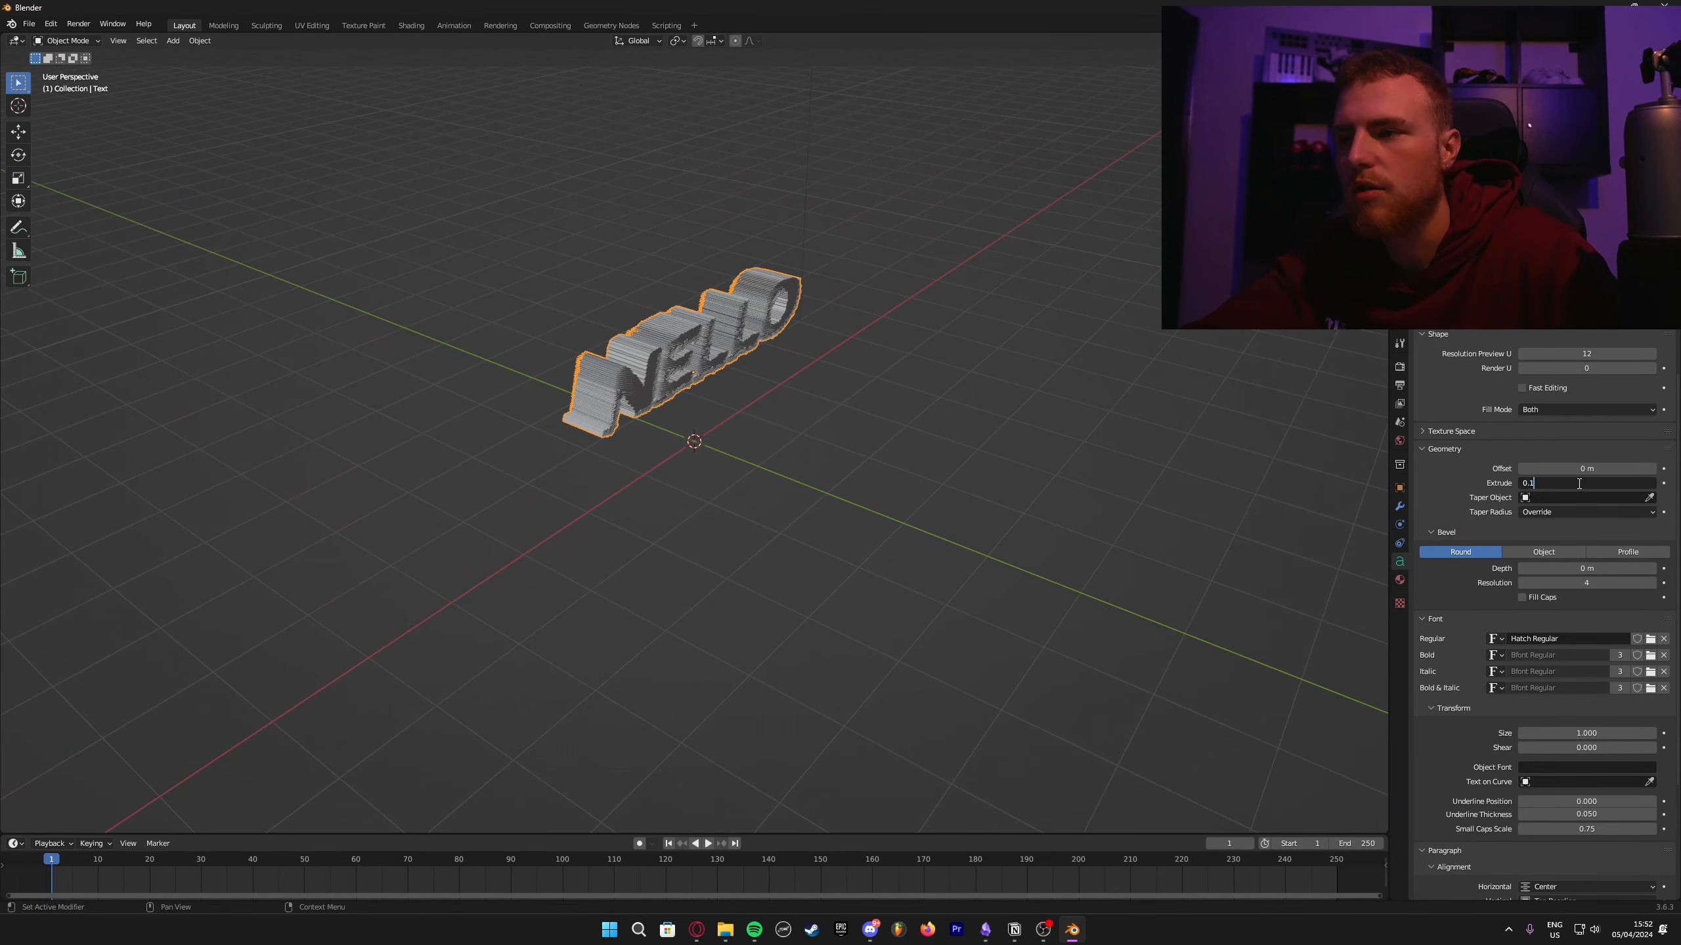
{"action": "key", "text": "Return"}
{"action": "middle_click_drag", "start_coordinate": [1087, 531], "coordinate": [997, 457]}
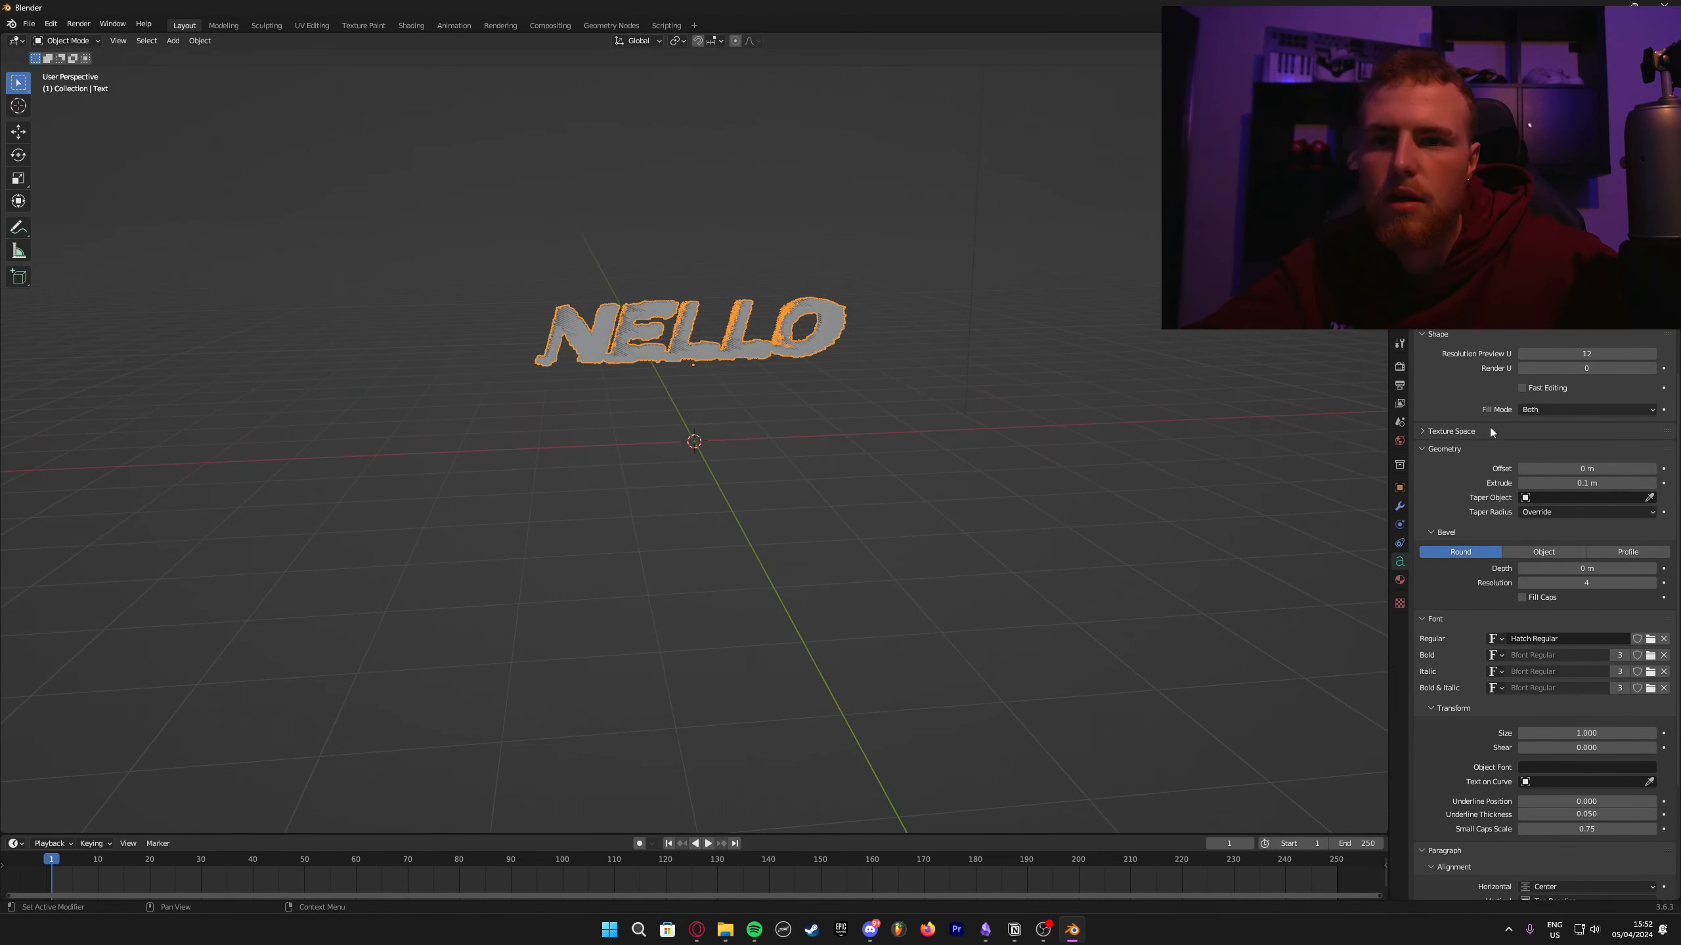
Step: Replace the text's regular font with LAMEBRAINS Regular from the Downloads folder
{"action": "left_click", "coordinate": [1400, 487]}
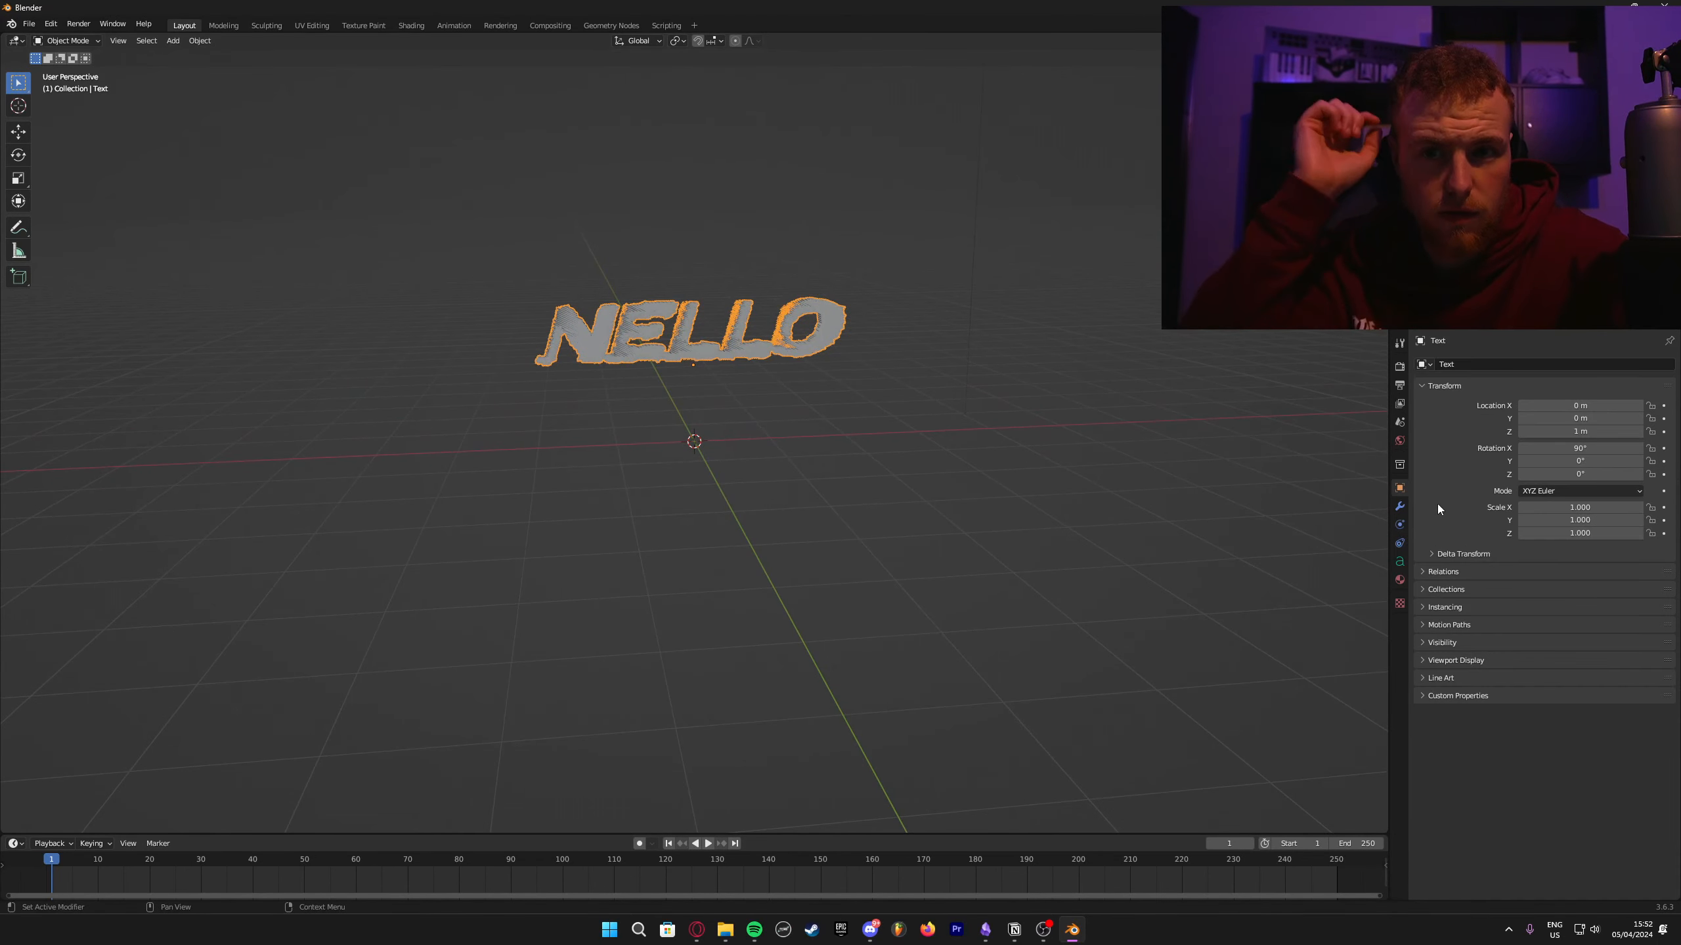
{"action": "left_click", "coordinate": [1400, 561]}
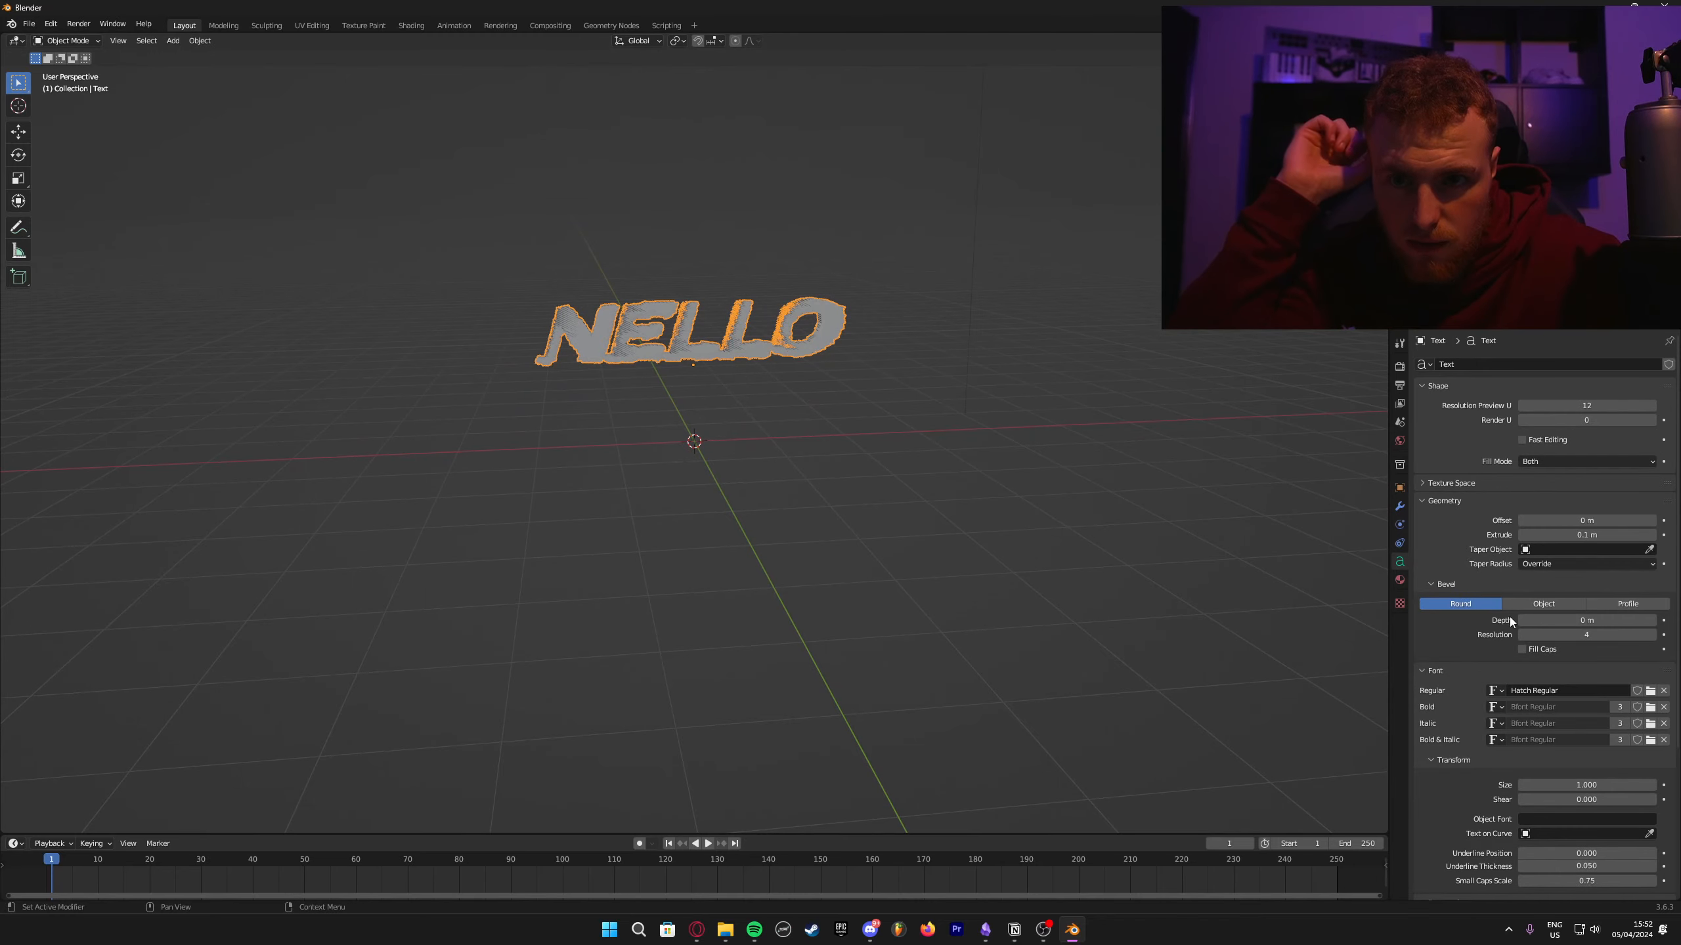
{"action": "left_click", "coordinate": [1650, 691]}
{"action": "double_click", "coordinate": [872, 586]}
{"action": "mouse_move", "coordinate": [801, 434]}
{"action": "middle_mouse_down"}
{"action": "mouse_move", "coordinate": [894, 458]}
{"action": "mouse_move", "coordinate": [1010, 446]}
{"action": "mouse_move", "coordinate": [783, 425]}
{"action": "mouse_move", "coordinate": [901, 428]}
{"action": "mouse_move", "coordinate": [776, 444]}
{"action": "mouse_move", "coordinate": [877, 408]}
{"action": "middle_mouse_up"}
{"action": "mouse_move", "coordinate": [843, 362]}
{"action": "middle_mouse_down"}
{"action": "mouse_move", "coordinate": [1031, 339]}
{"action": "mouse_move", "coordinate": [835, 394]}
{"action": "middle_mouse_up"}
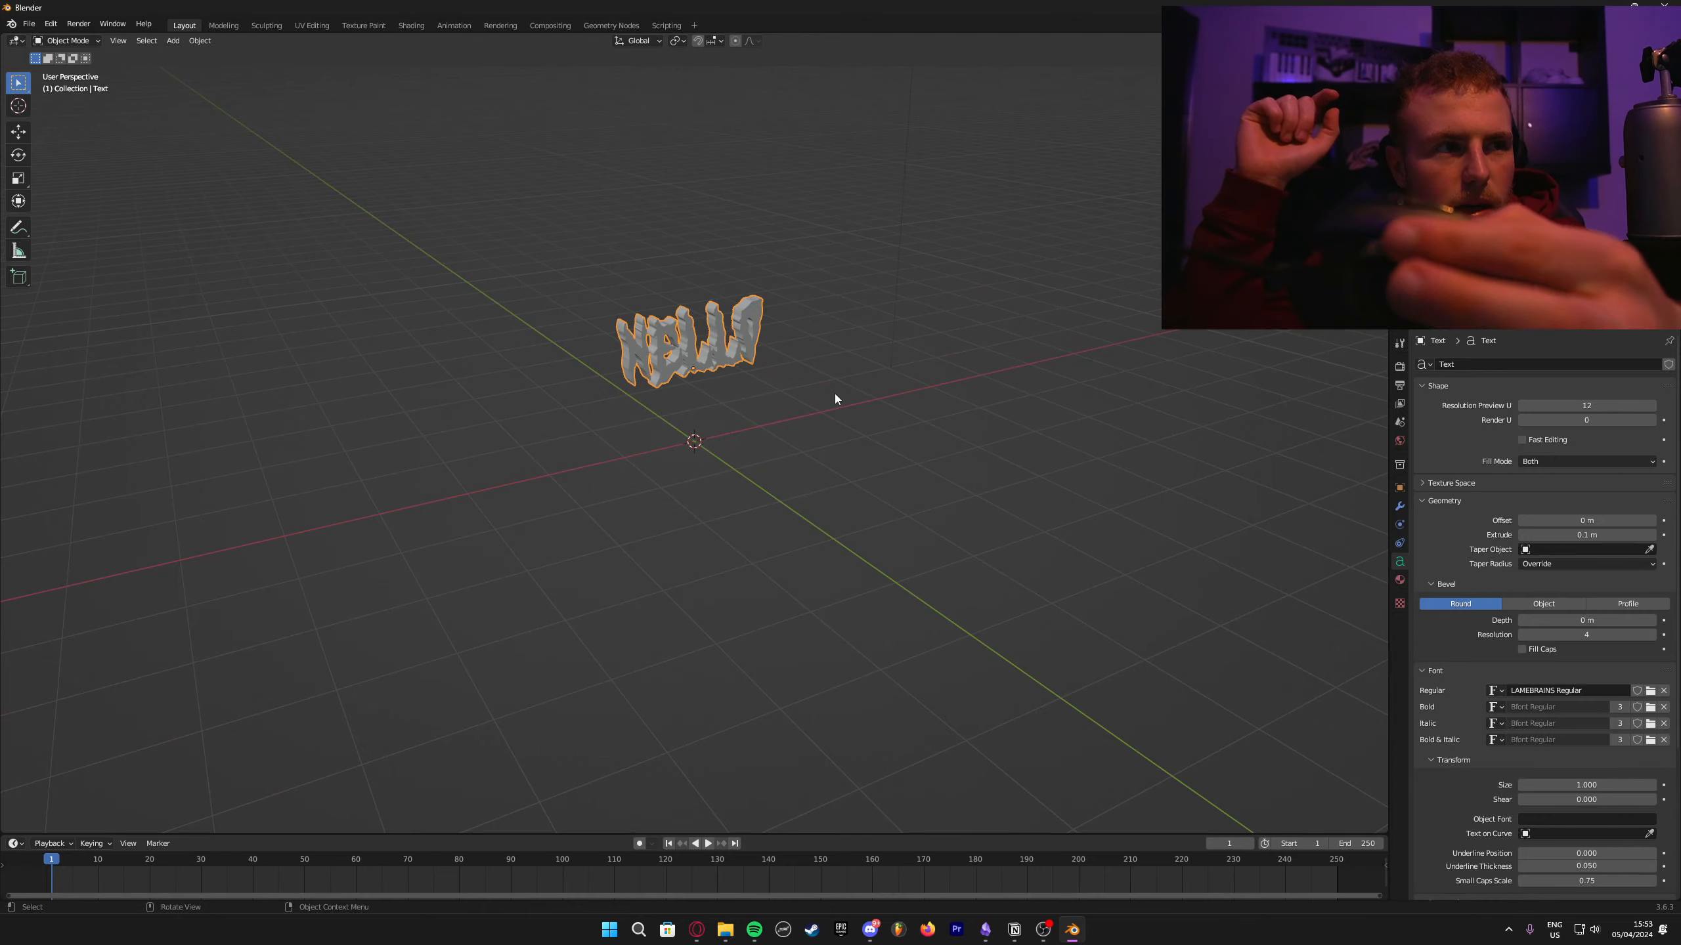
{"action": "mouse_move", "coordinate": [811, 360]}
{"action": "middle_mouse_down"}
{"action": "mouse_move", "coordinate": [690, 358]}
{"action": "mouse_move", "coordinate": [822, 371]}
{"action": "middle_mouse_up"}
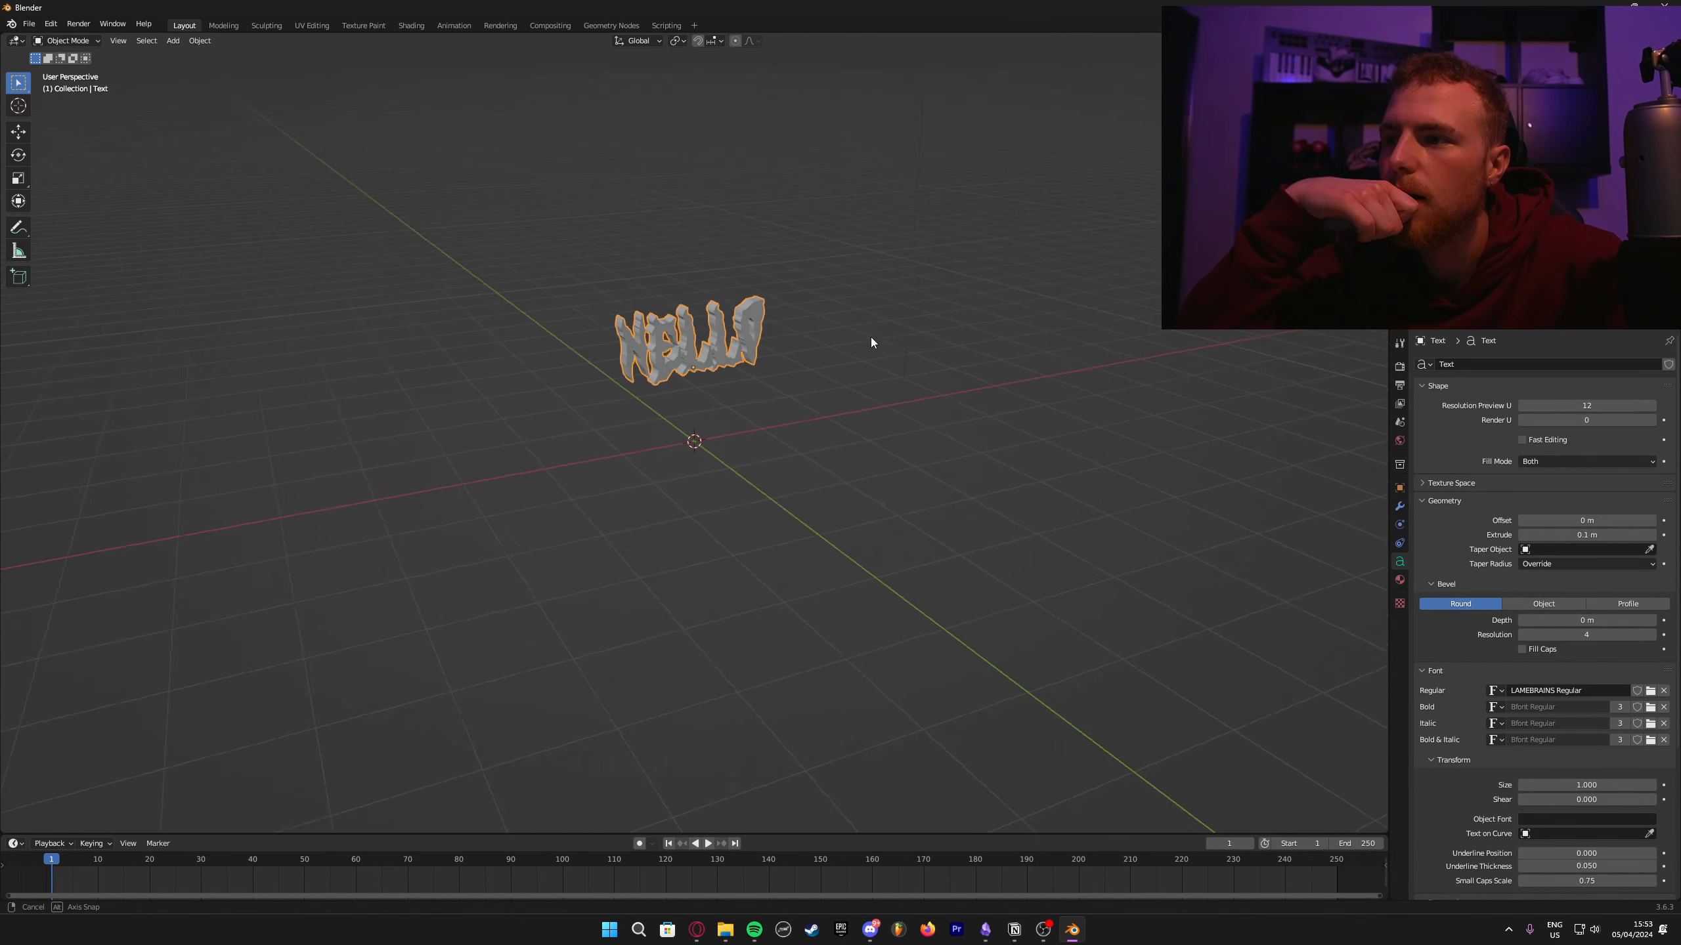
Step: Add a new material to the NELLO text and set its base color to bright red
{"action": "left_click", "coordinate": [1401, 580]}
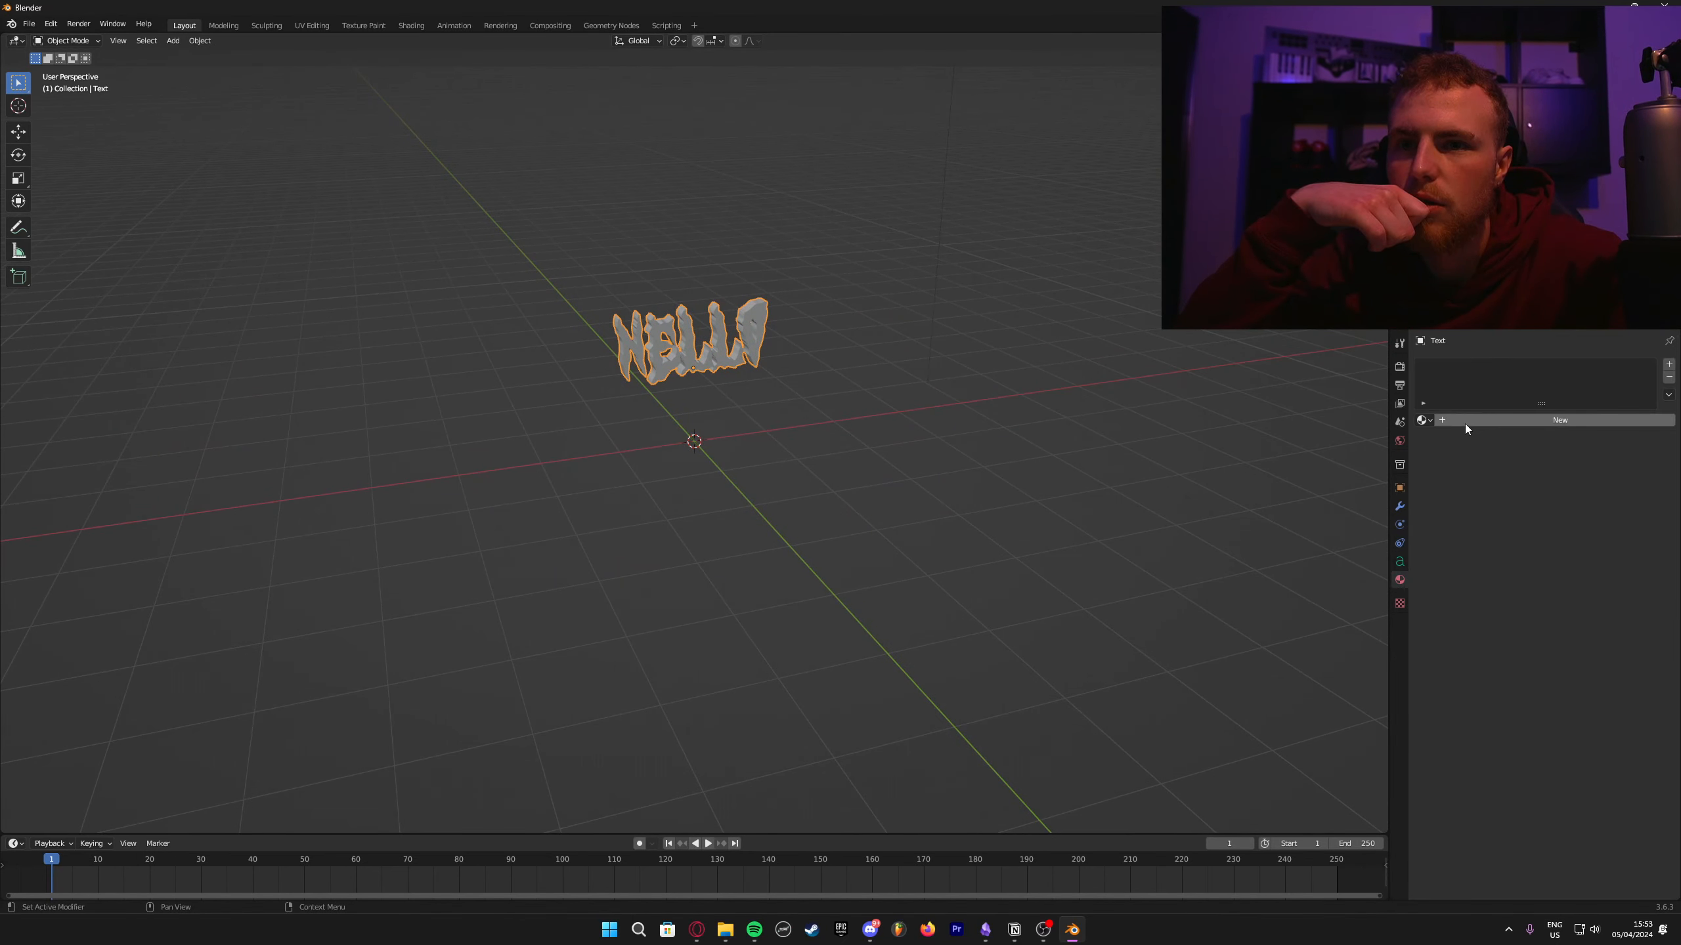
{"action": "left_click", "coordinate": [1506, 420]}
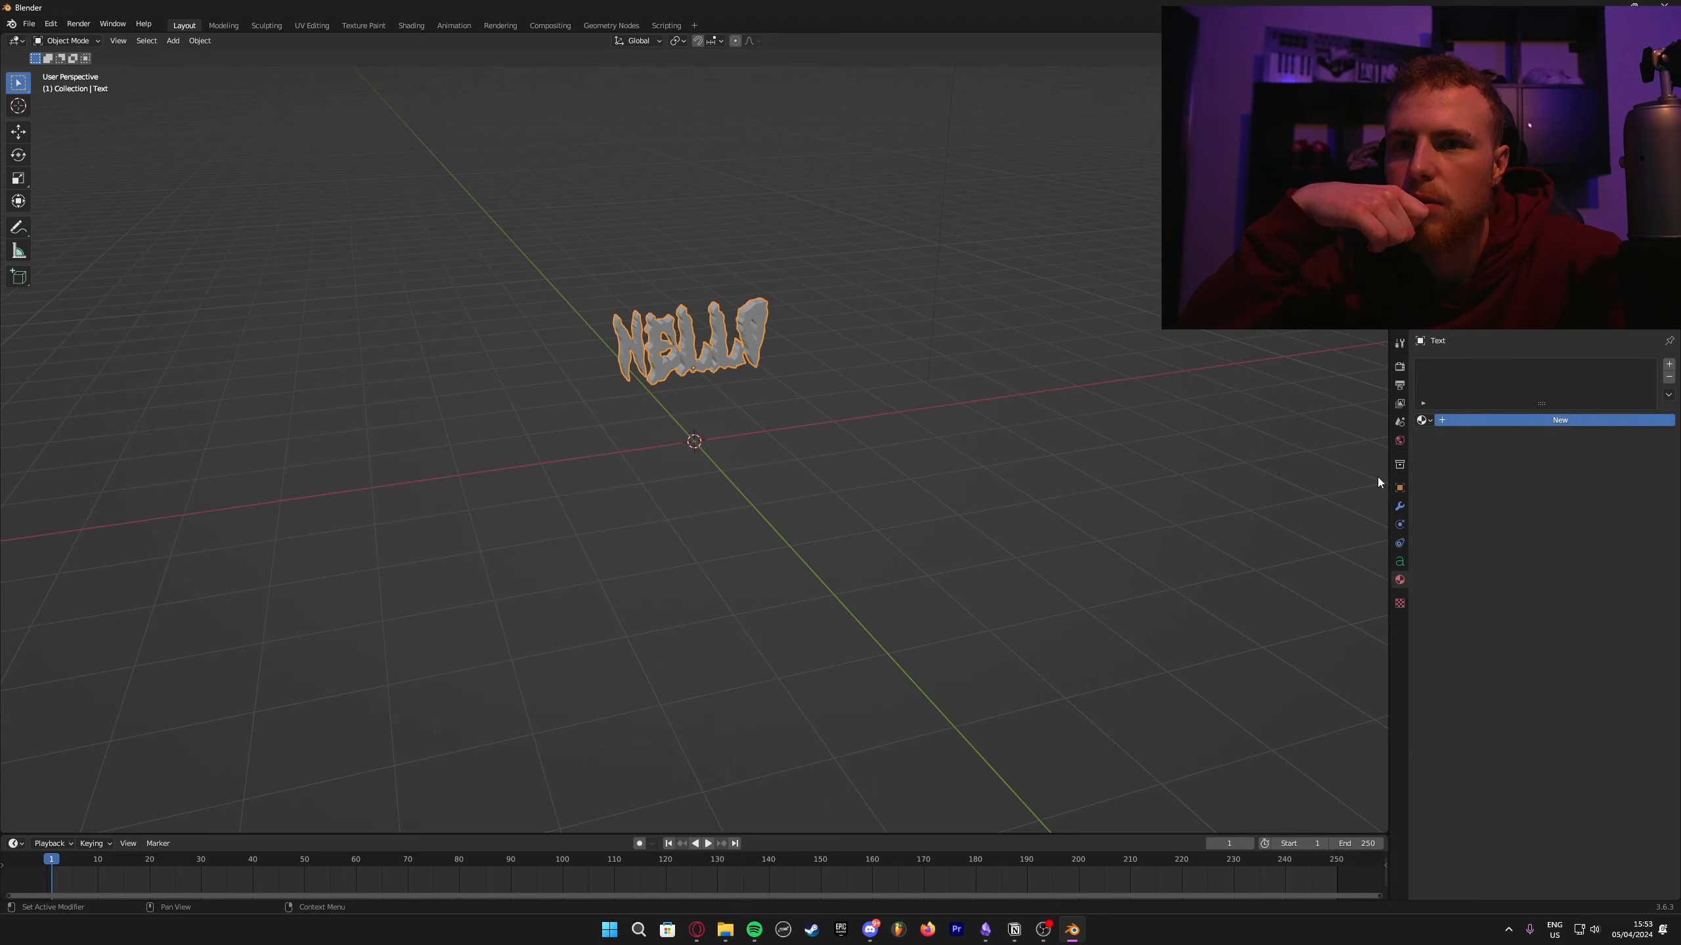
{"action": "middle_click_drag", "start_coordinate": [1184, 473], "coordinate": [1357, 489]}
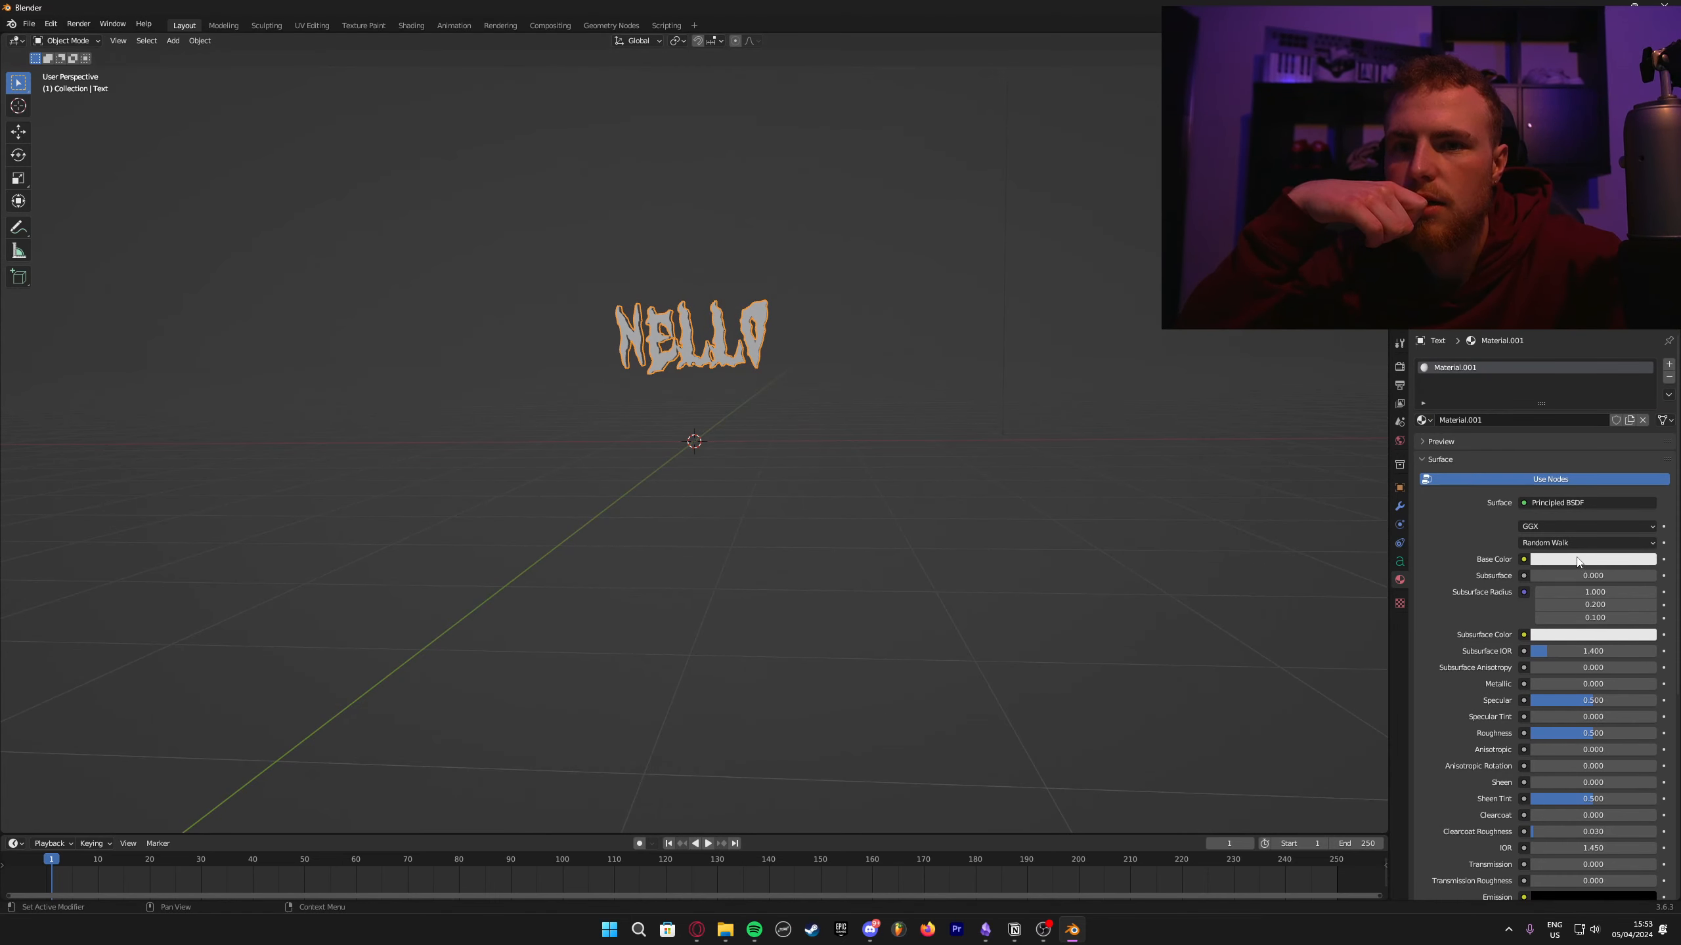
{"action": "left_click", "coordinate": [1573, 562]}
{"action": "left_click_drag", "start_coordinate": [1595, 414], "coordinate": [1580, 467]}
{"action": "left_click", "coordinate": [1573, 562]}
{"action": "left_click", "coordinate": [1560, 558]}
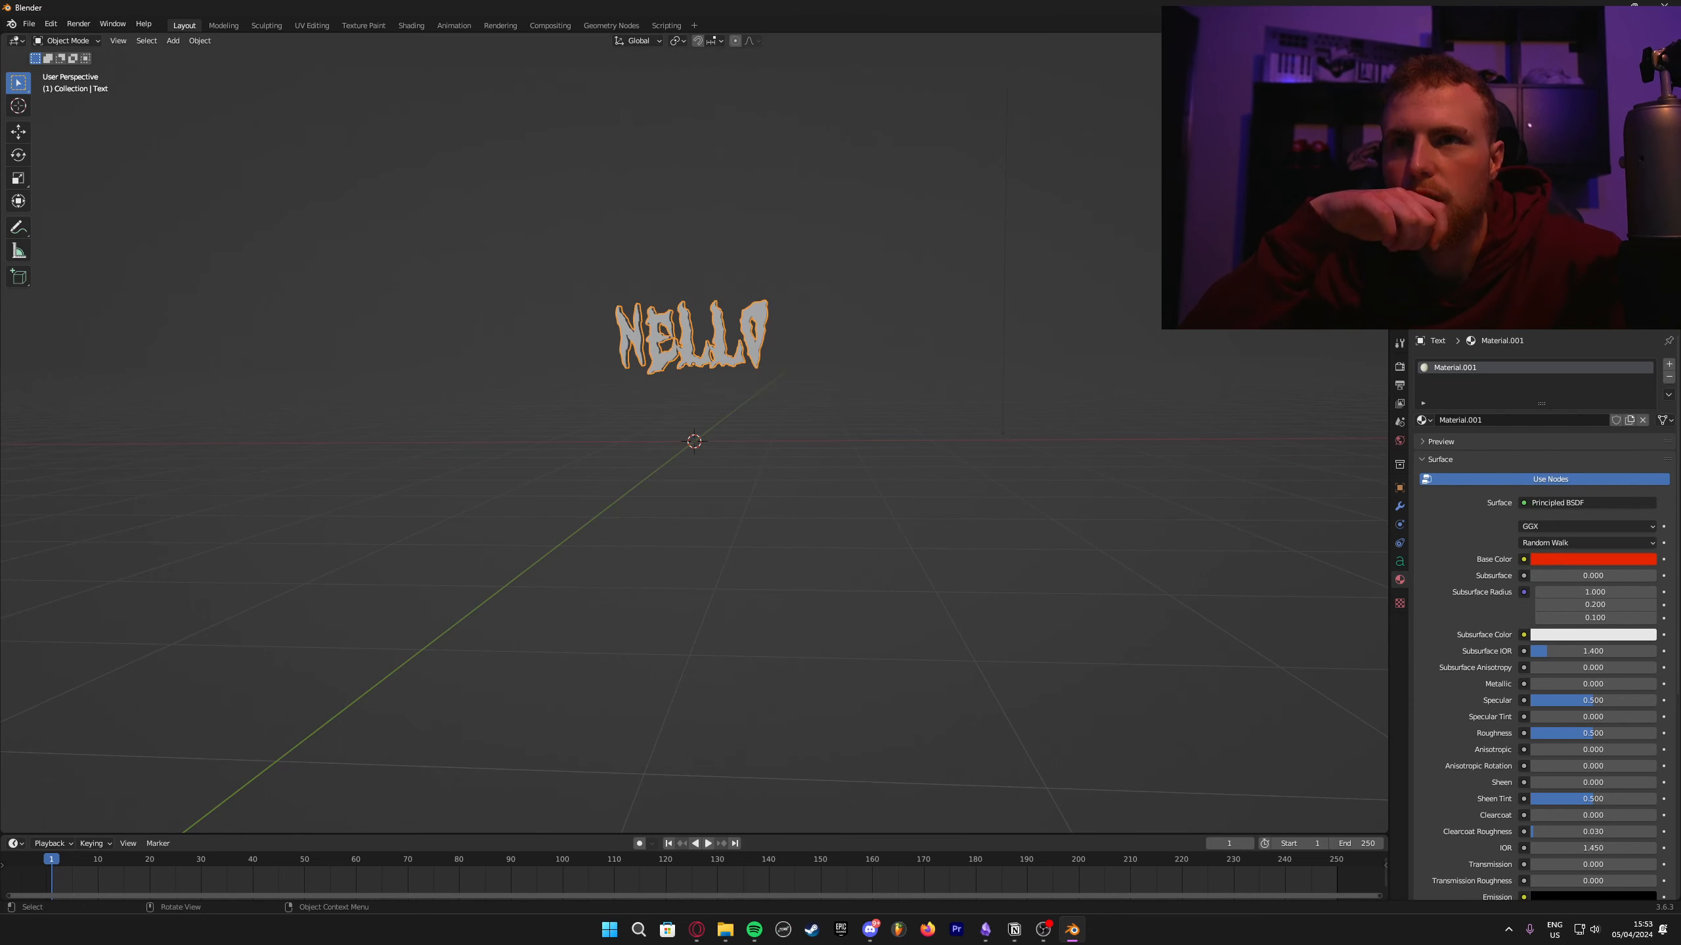
Step: Switch the 3D viewport to Material Preview shading to inspect the text's material color
{"action": "left_click", "coordinate": [1350, 40]}
{"action": "middle_click_drag", "start_coordinate": [1069, 269], "coordinate": [908, 312]}
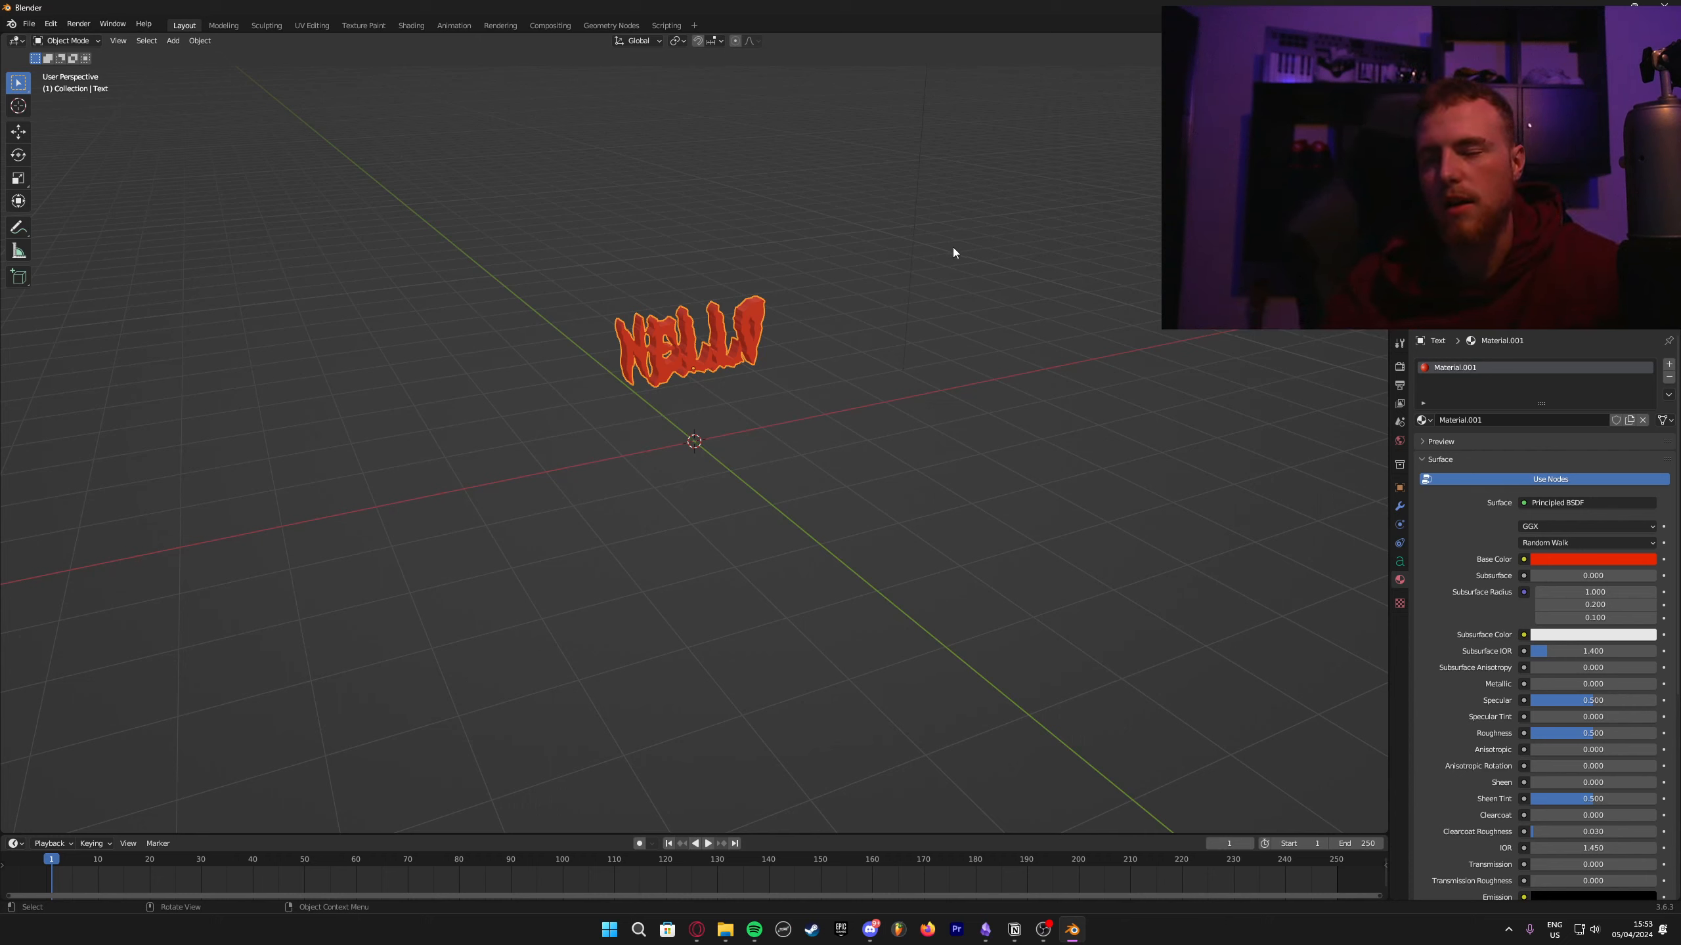
{"action": "middle_click_drag", "start_coordinate": [934, 264], "coordinate": [991, 319]}
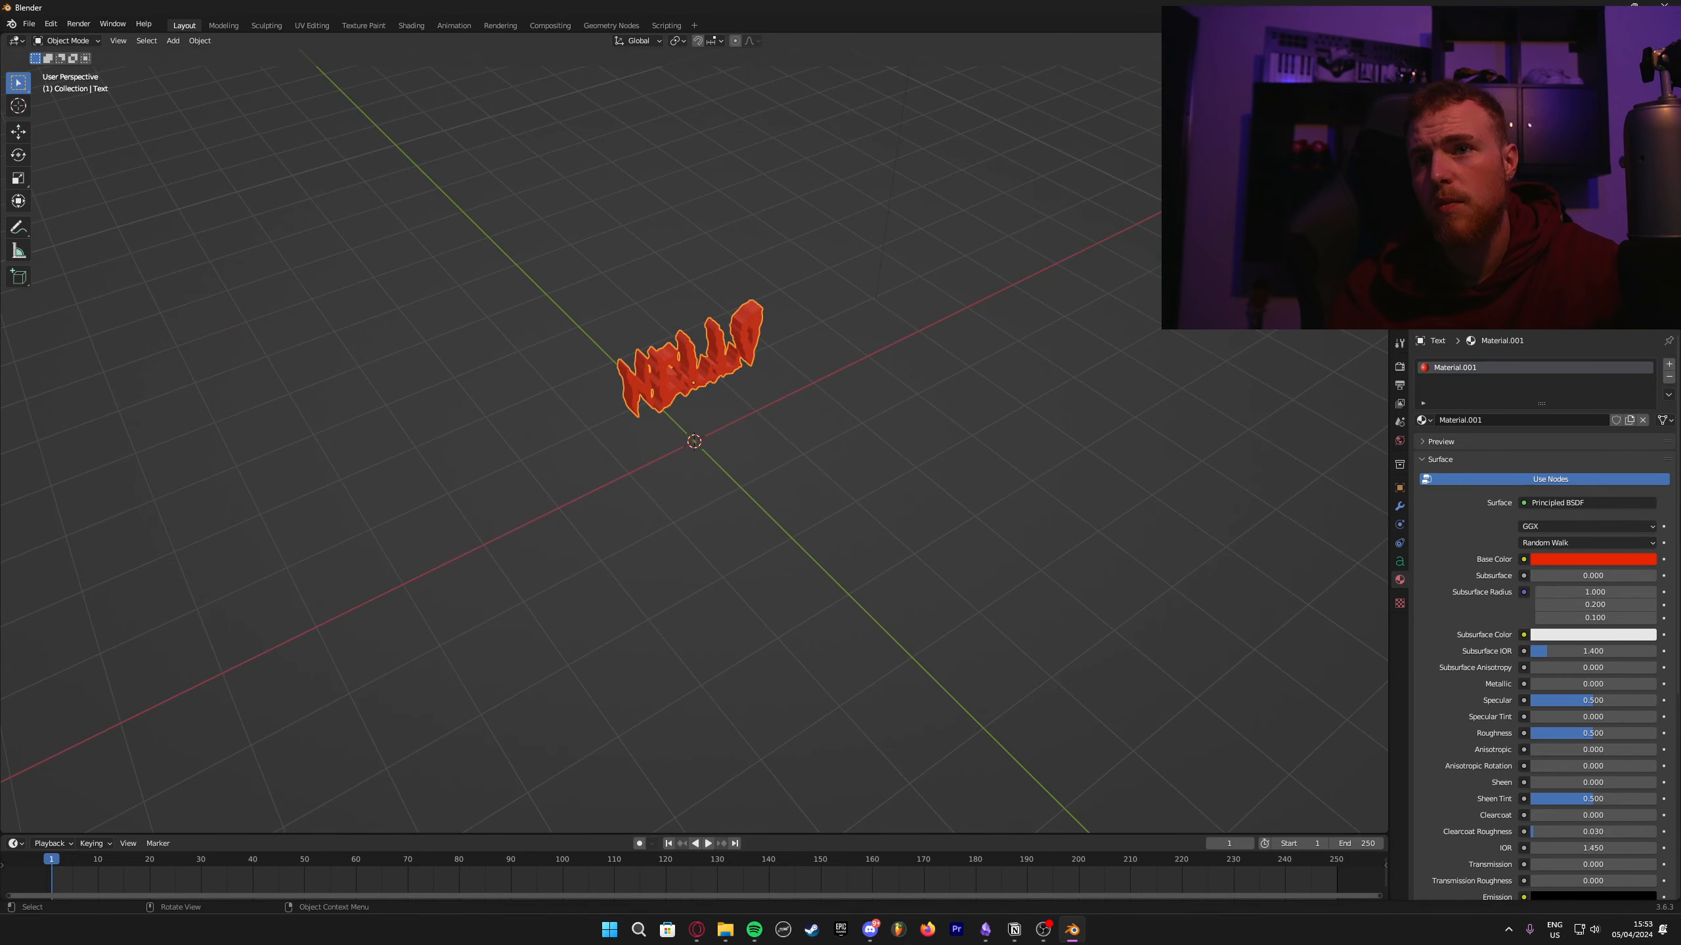
Step: Preview the NELLO text in Rendered viewport shading and check it from a more frontal angle
{"action": "key", "text": "z"}
{"action": "key", "text": "8"}
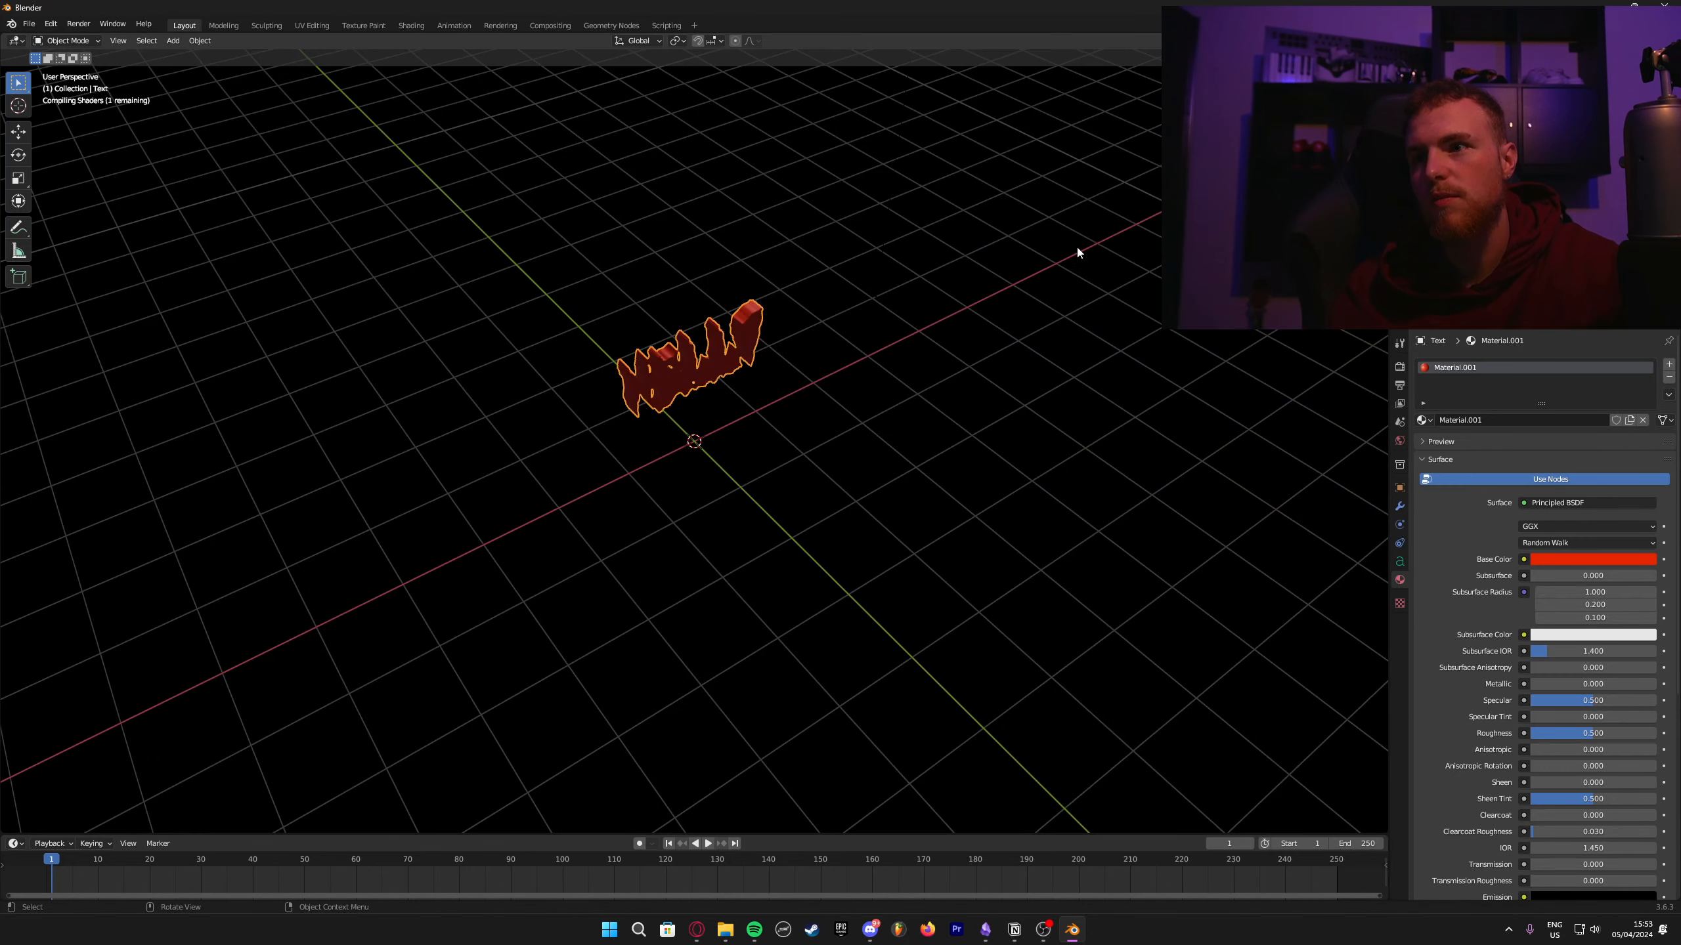
{"action": "middle_click_drag", "start_coordinate": [919, 273], "coordinate": [854, 236]}
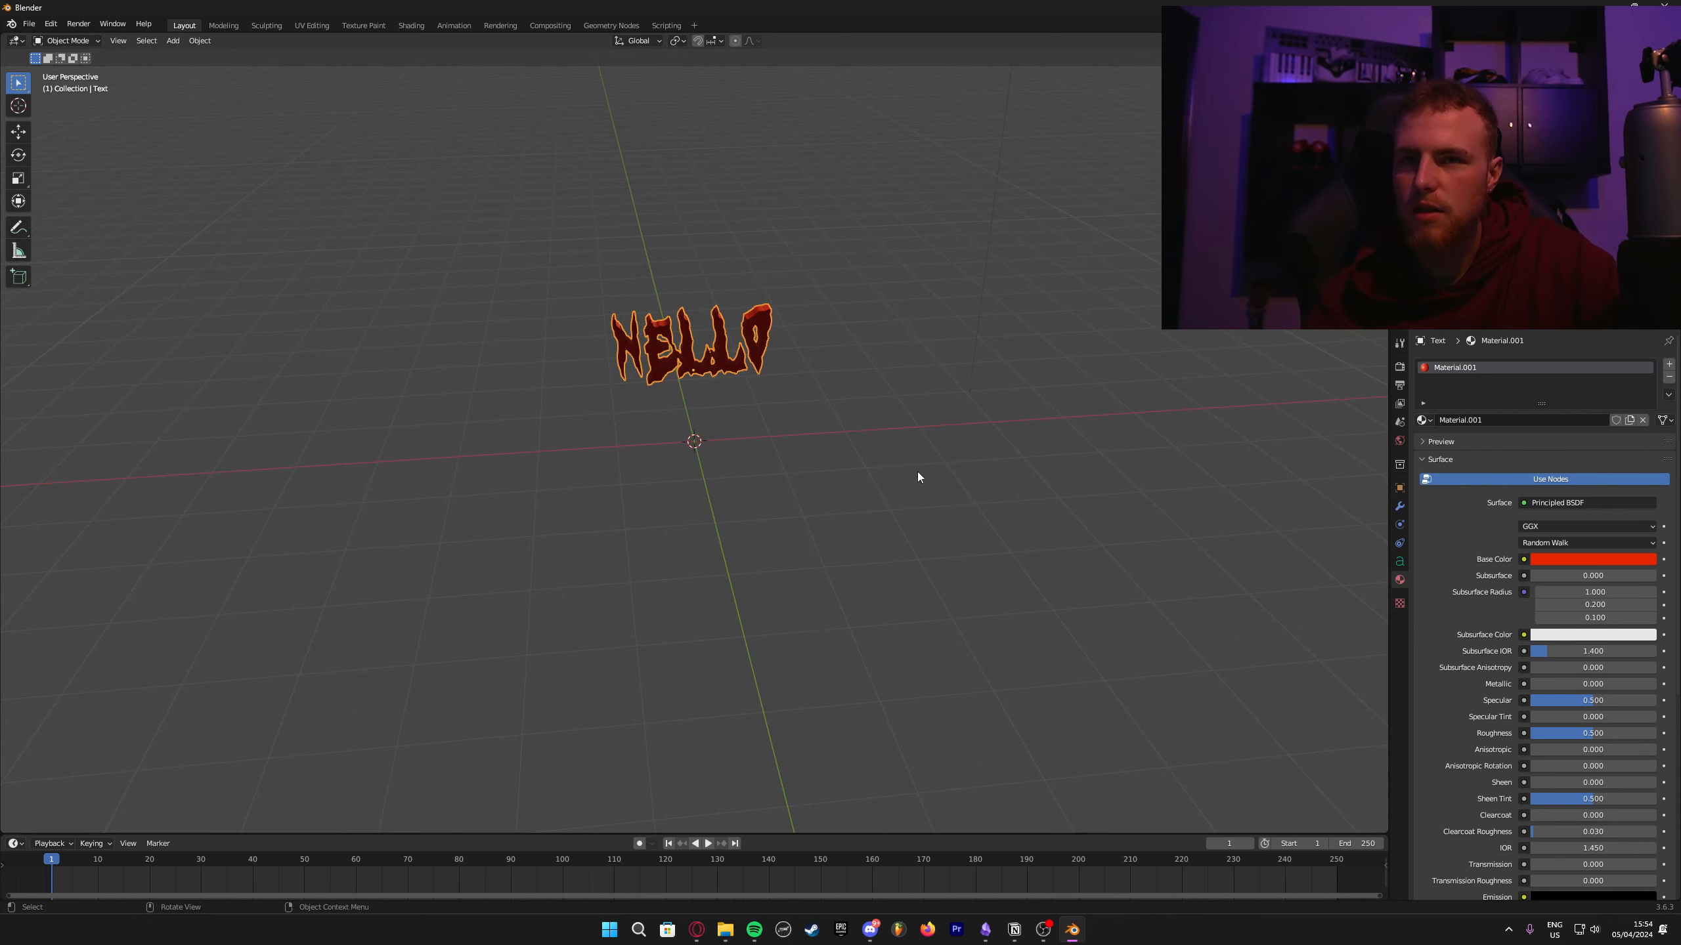
{"action": "middle_click_drag", "start_coordinate": [918, 474], "coordinate": [953, 496]}
Step: Change the scene's render engine to Cycles, keeping the Supported feature set and the CPU device
{"action": "left_click", "coordinate": [1400, 367]}
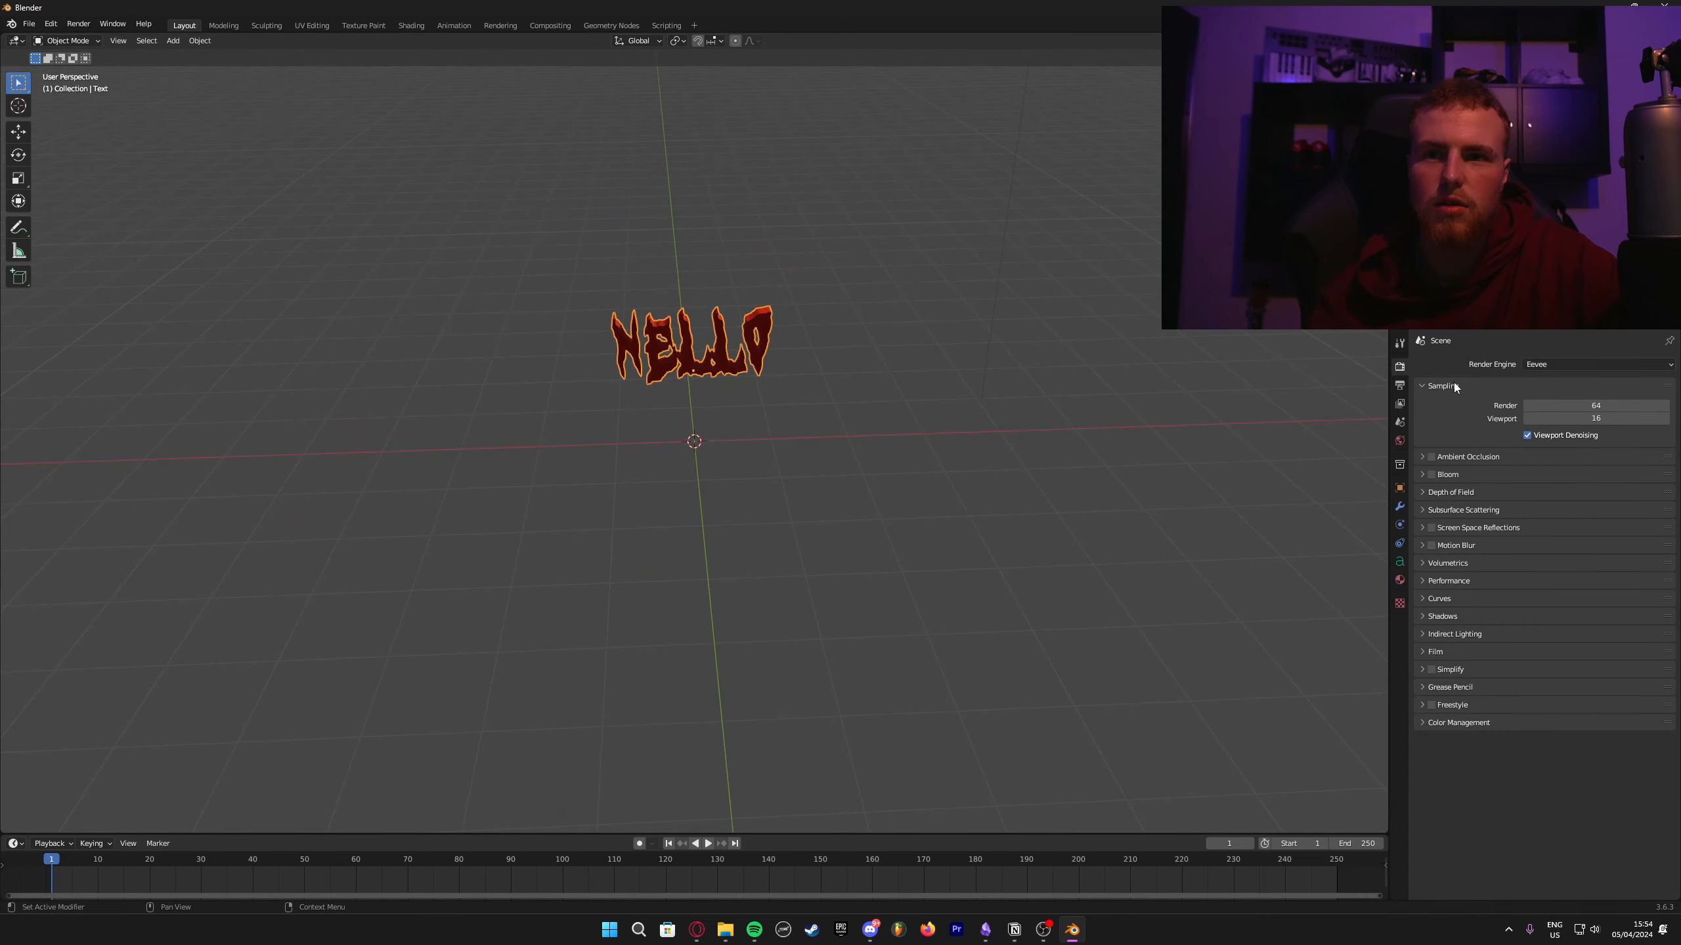
{"action": "left_click", "coordinate": [1569, 365]}
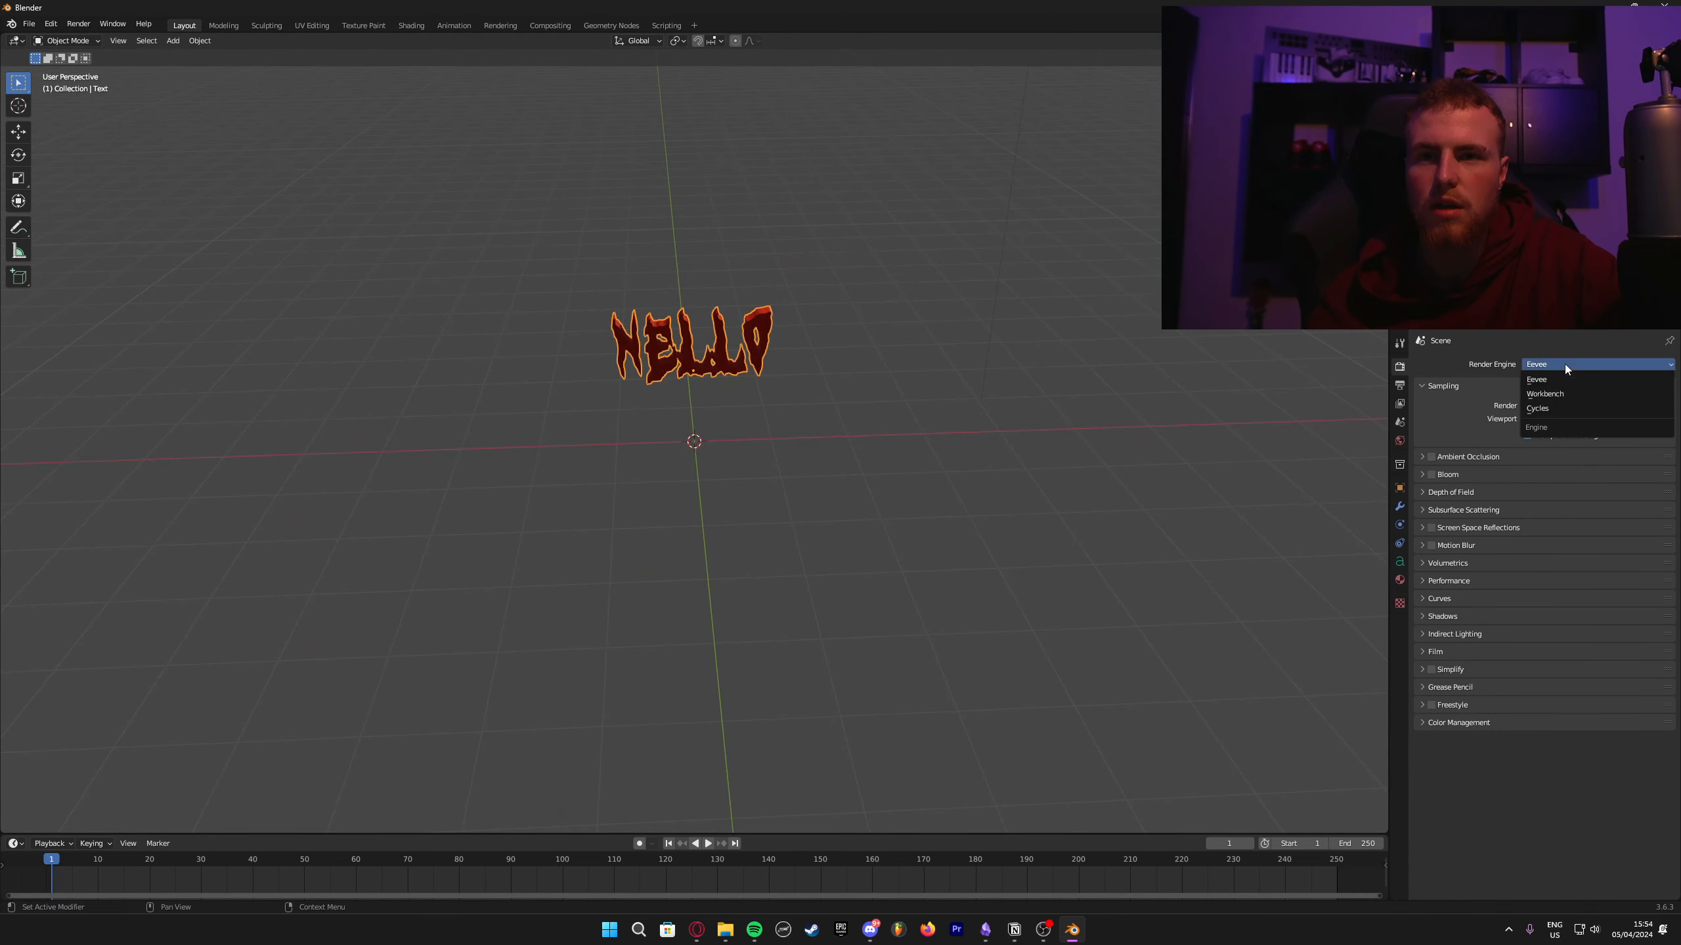
{"action": "left_click", "coordinate": [1545, 393]}
{"action": "left_click", "coordinate": [1555, 363]}
{"action": "left_click", "coordinate": [1544, 408]}
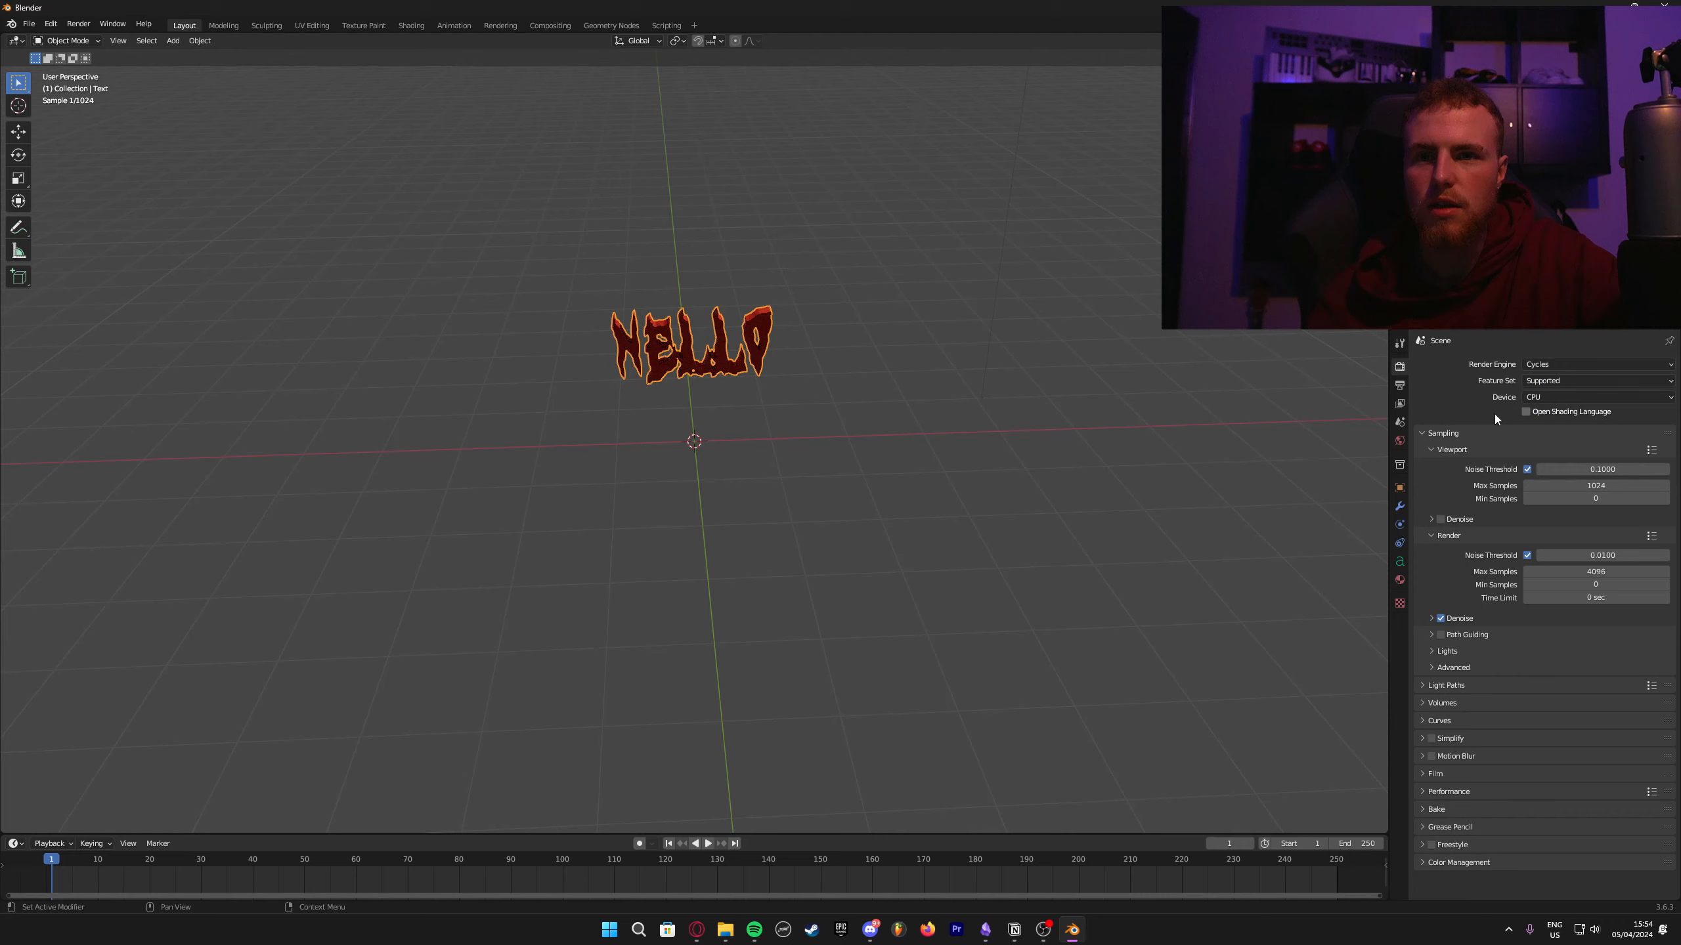
{"action": "left_click", "coordinate": [1563, 382]}
{"action": "left_click", "coordinate": [1555, 412]}
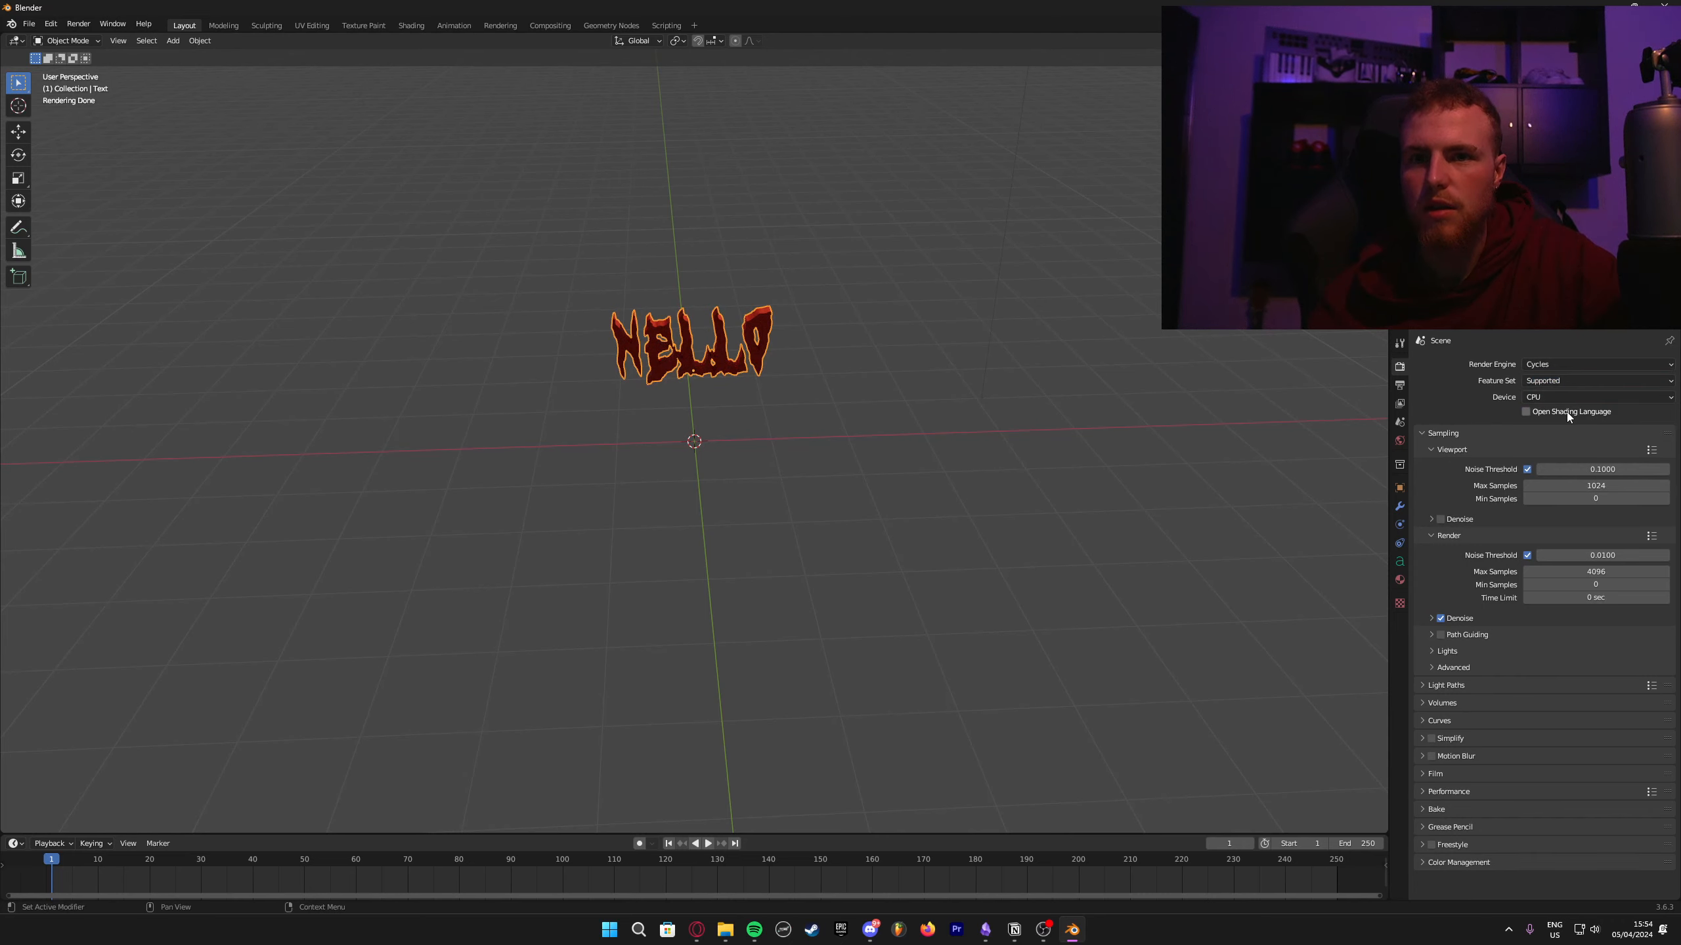
{"action": "left_click", "coordinate": [1535, 399]}
Step: Return the viewport to Material Preview shading and set the text material's base color to hex B400FF
{"action": "key", "text": "z"}
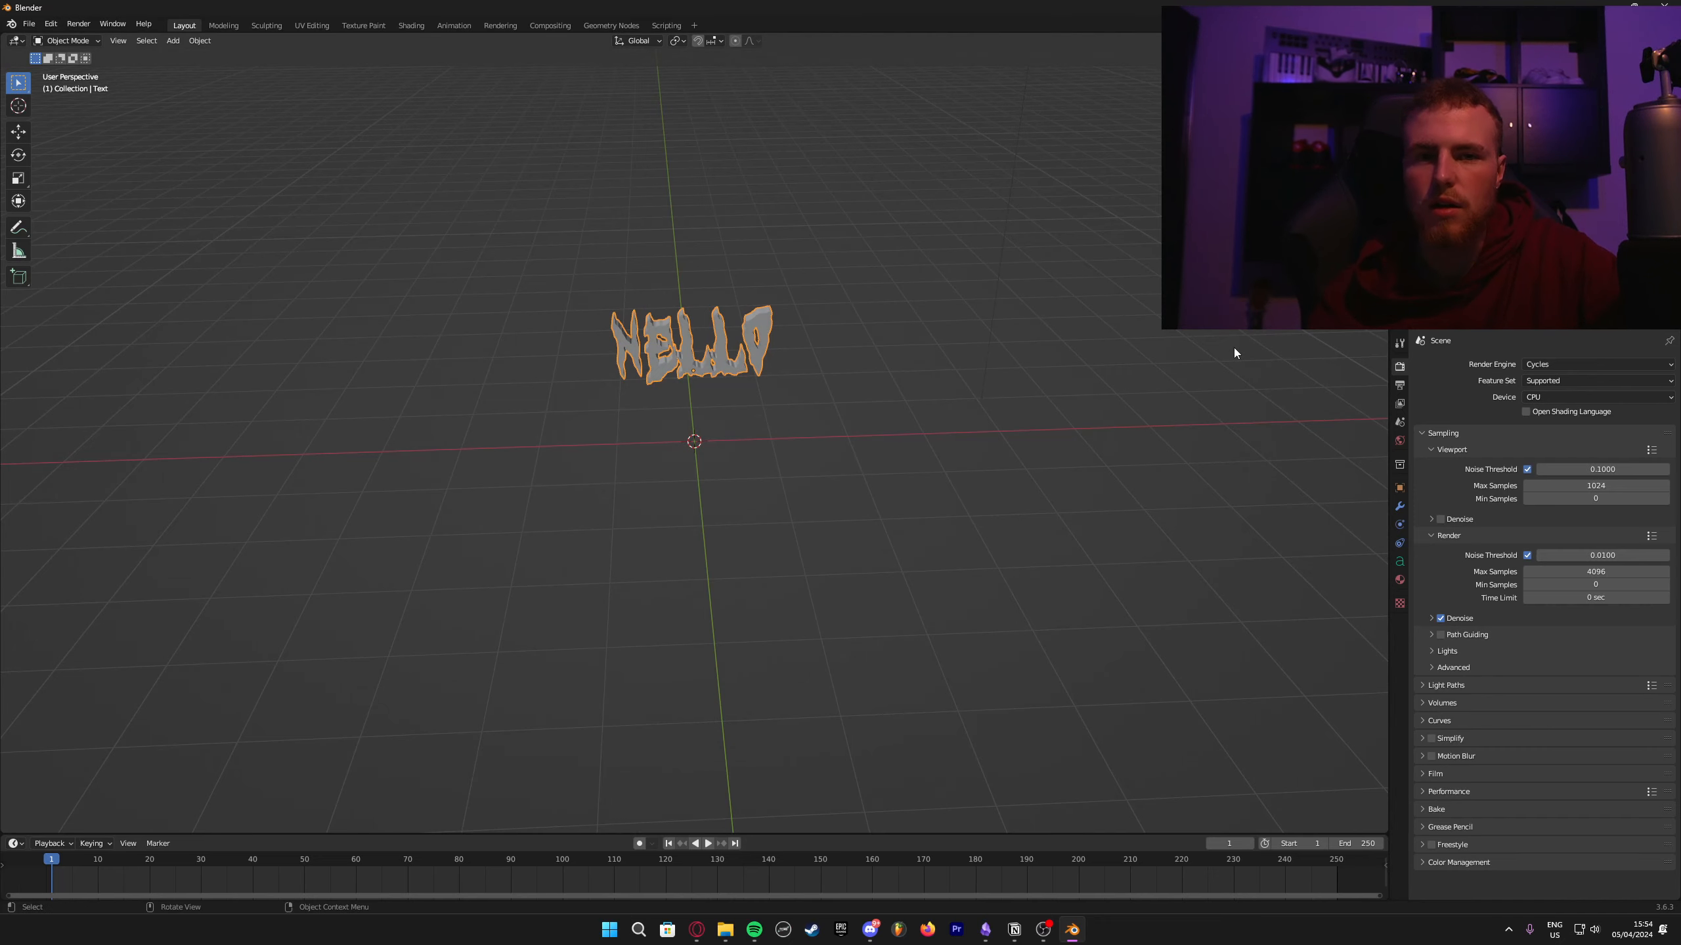
{"action": "mouse_move", "coordinate": [1044, 274]}
{"action": "middle_mouse_down"}
{"action": "mouse_move", "coordinate": [1082, 280]}
{"action": "mouse_move", "coordinate": [1035, 272]}
{"action": "middle_mouse_up"}
{"action": "left_click", "coordinate": [1400, 579]}
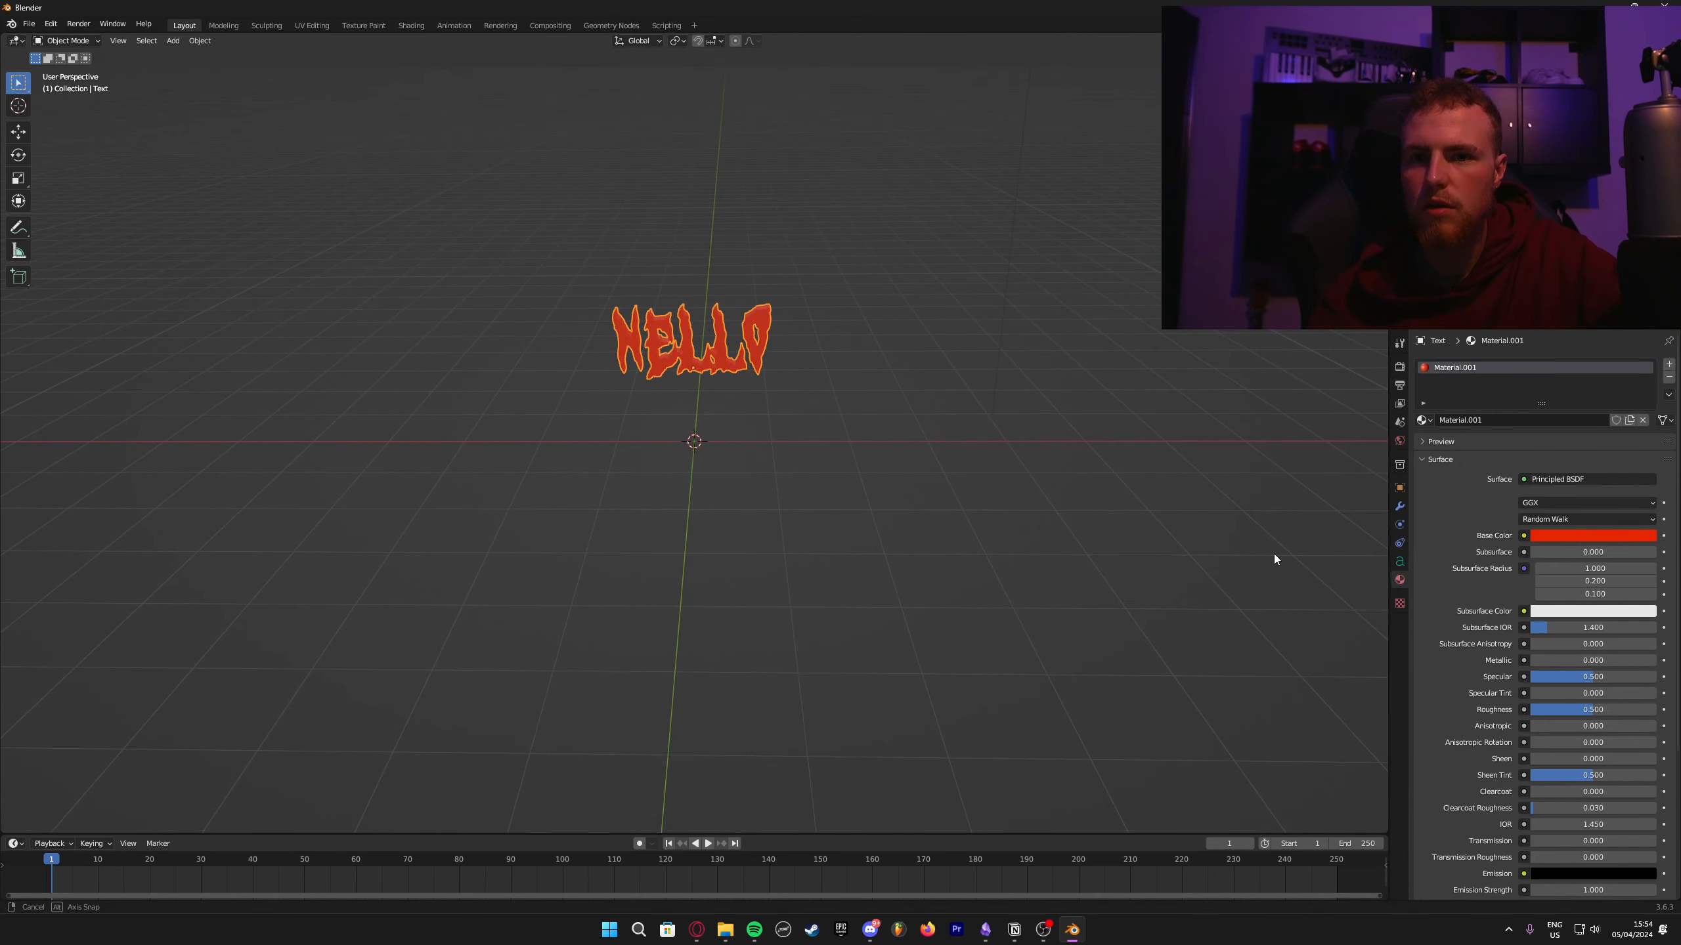
{"action": "left_click", "coordinate": [1594, 535]}
{"action": "left_click", "coordinate": [1604, 476]}
{"action": "type", "text": "b4"}
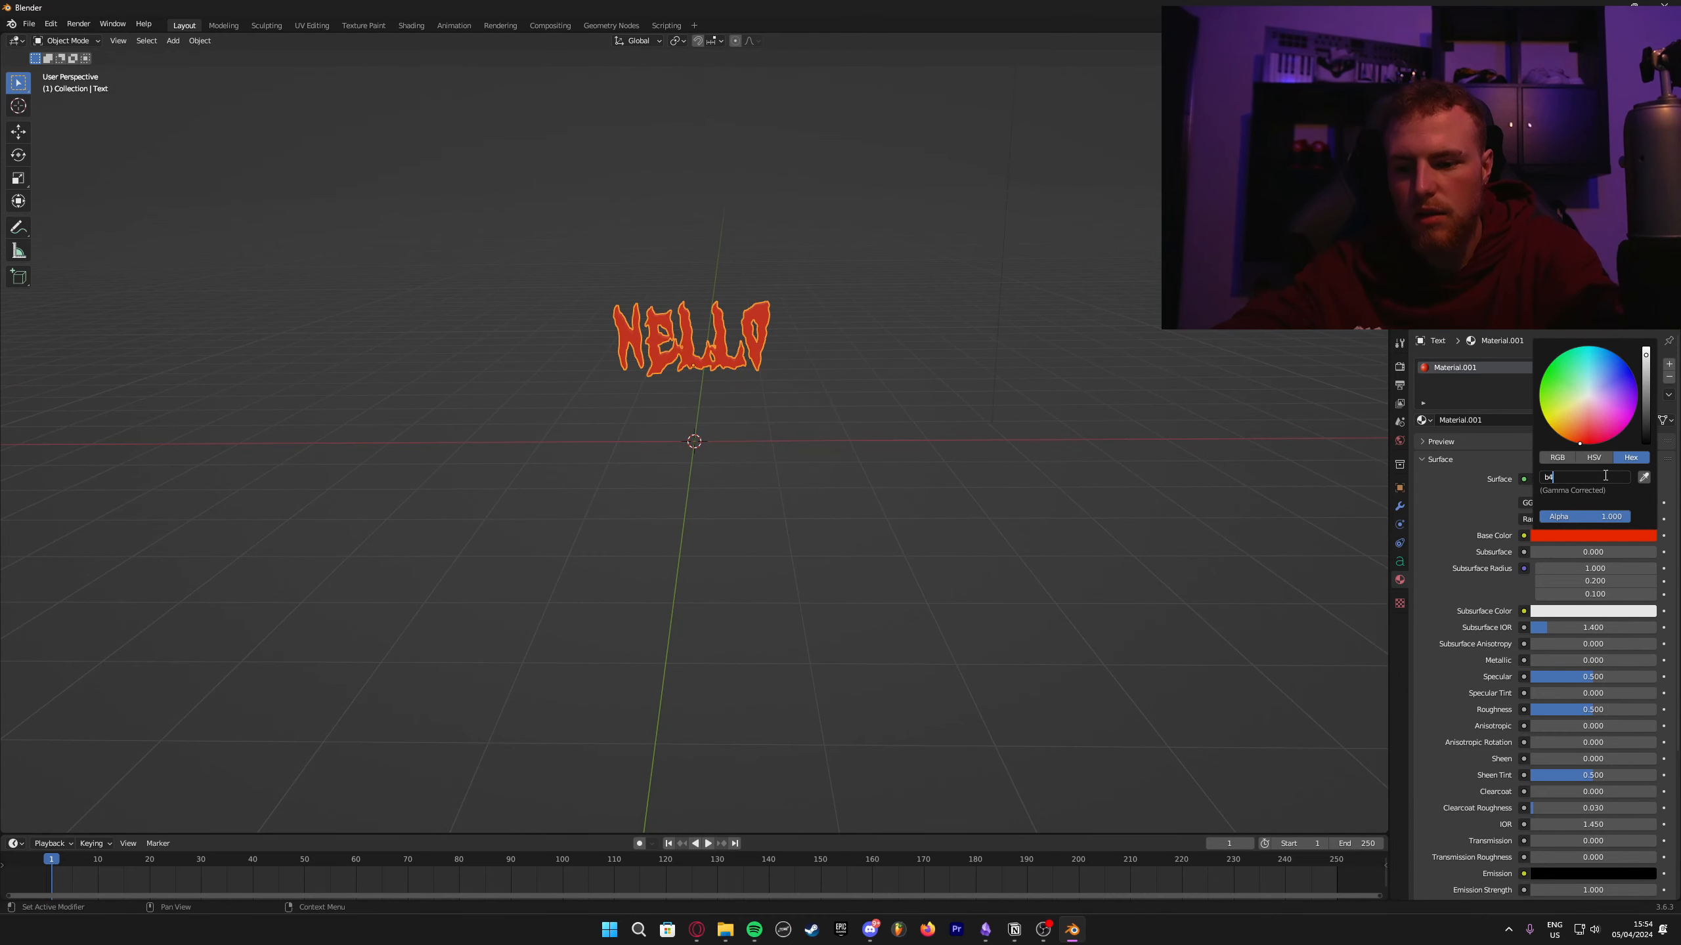
{"action": "type", "text": "00ff"}
{"action": "key", "text": "Return"}
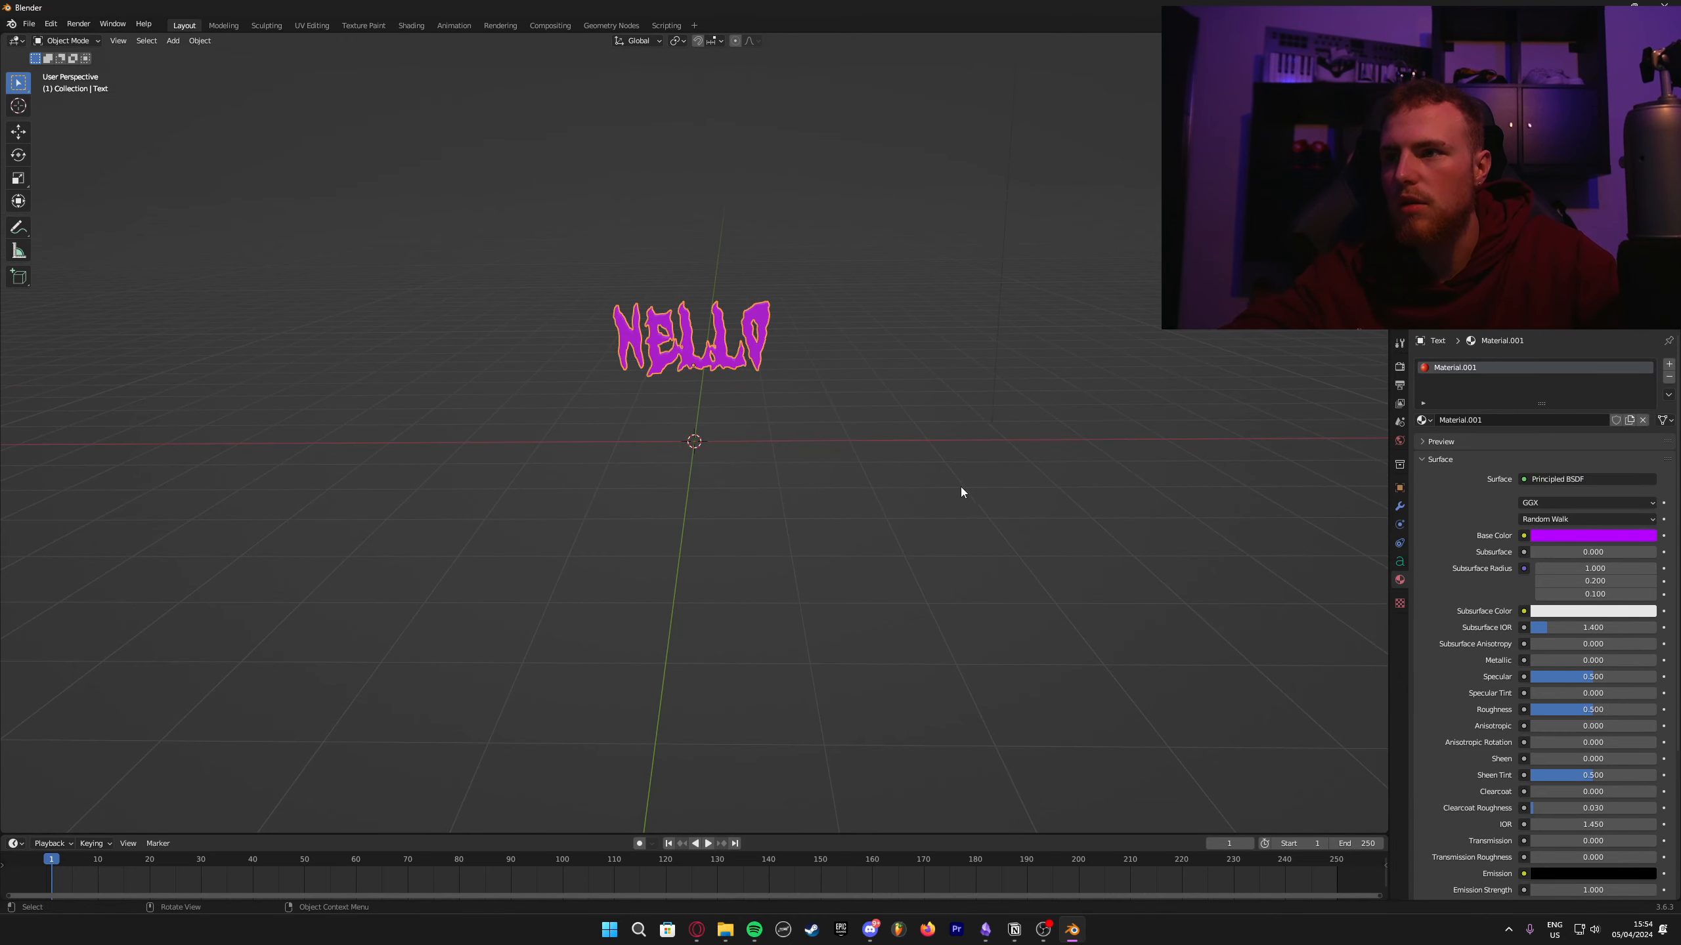
{"action": "middle_click_drag", "start_coordinate": [961, 492], "coordinate": [940, 497]}
{"action": "left_click", "coordinate": [1613, 536]}
{"action": "mouse_move", "coordinate": [1646, 348]}
{"action": "left_mouse_down"}
{"action": "mouse_move", "coordinate": [1646, 408]}
{"action": "mouse_move", "coordinate": [1646, 354]}
{"action": "left_mouse_up"}
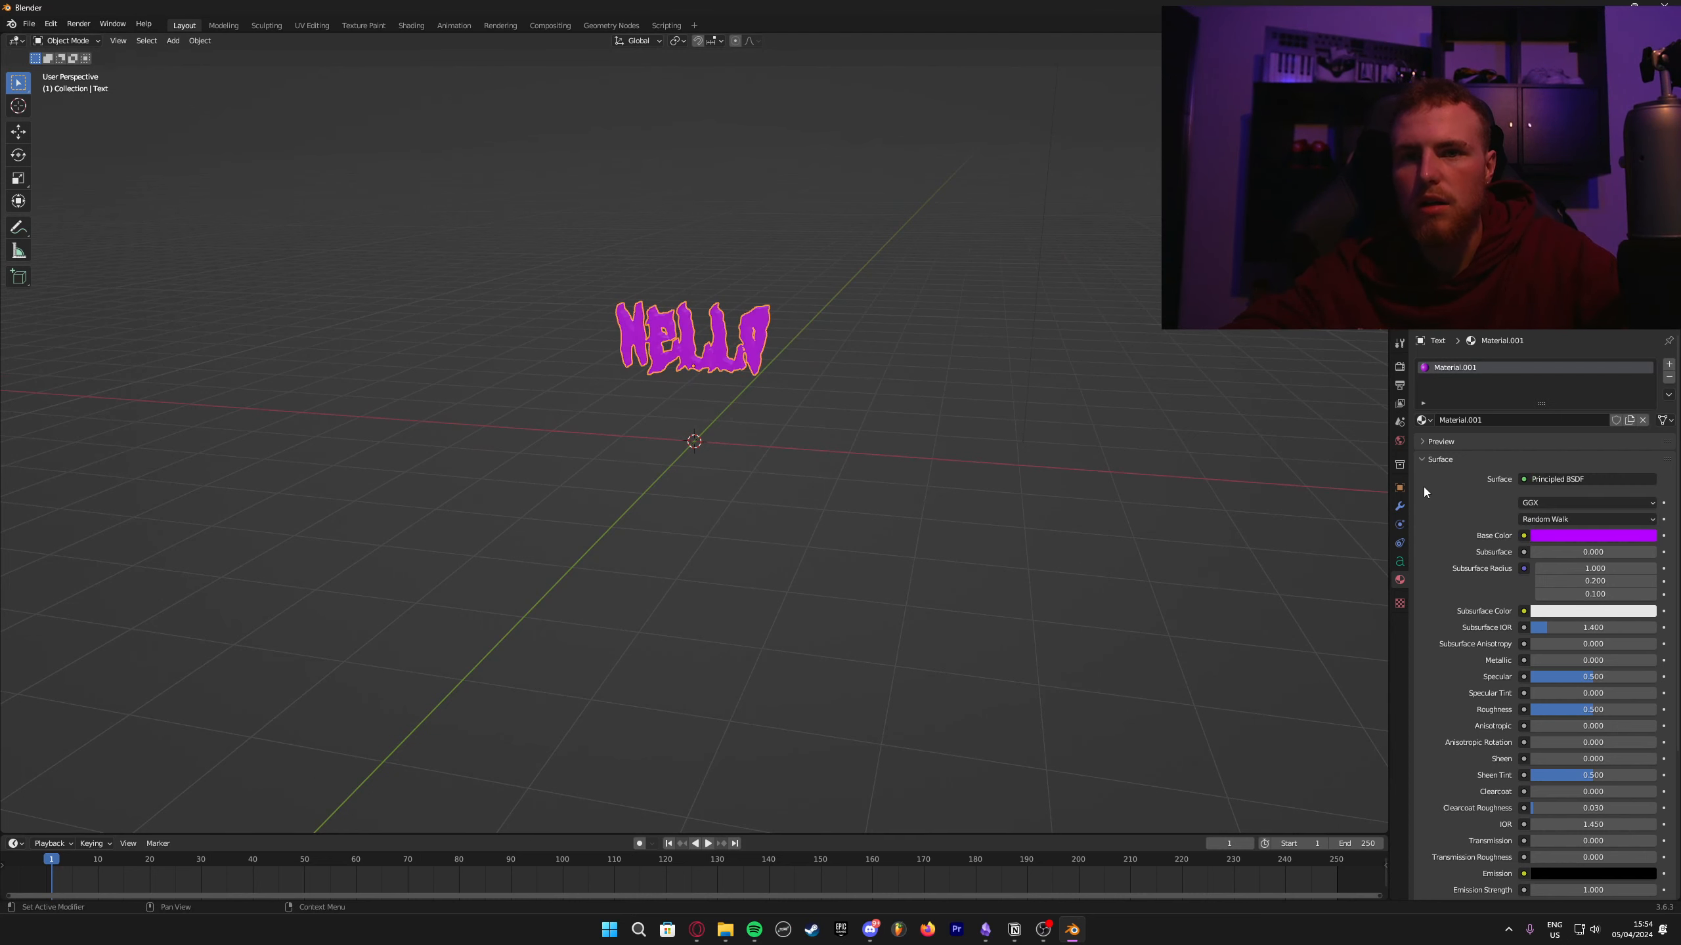
Step: Set the text material's metallic to 0.777 and its roughness to 0.262
{"action": "middle_click_drag", "start_coordinate": [1100, 548], "coordinate": [1118, 548]}
{"action": "left_click_drag", "start_coordinate": [1548, 660], "coordinate": [1631, 660]}
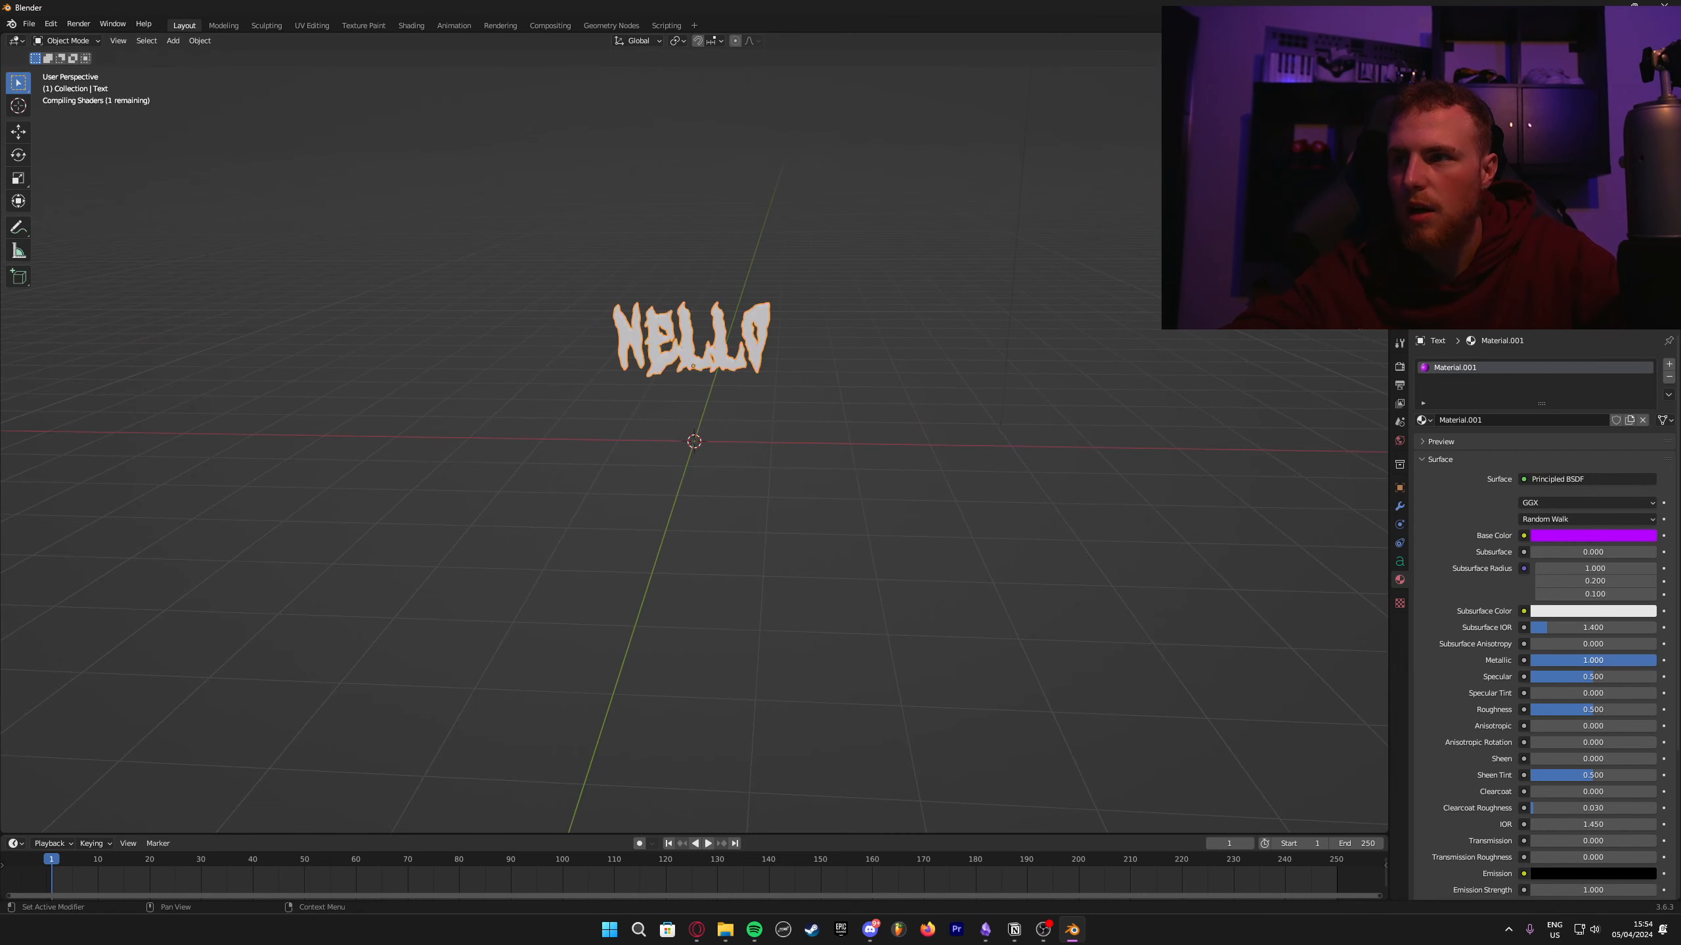
{"action": "middle_click_drag", "start_coordinate": [827, 597], "coordinate": [946, 565]}
{"action": "scroll", "coordinate": [1544, 707], "scroll_direction": "down", "scroll_amount": 2}
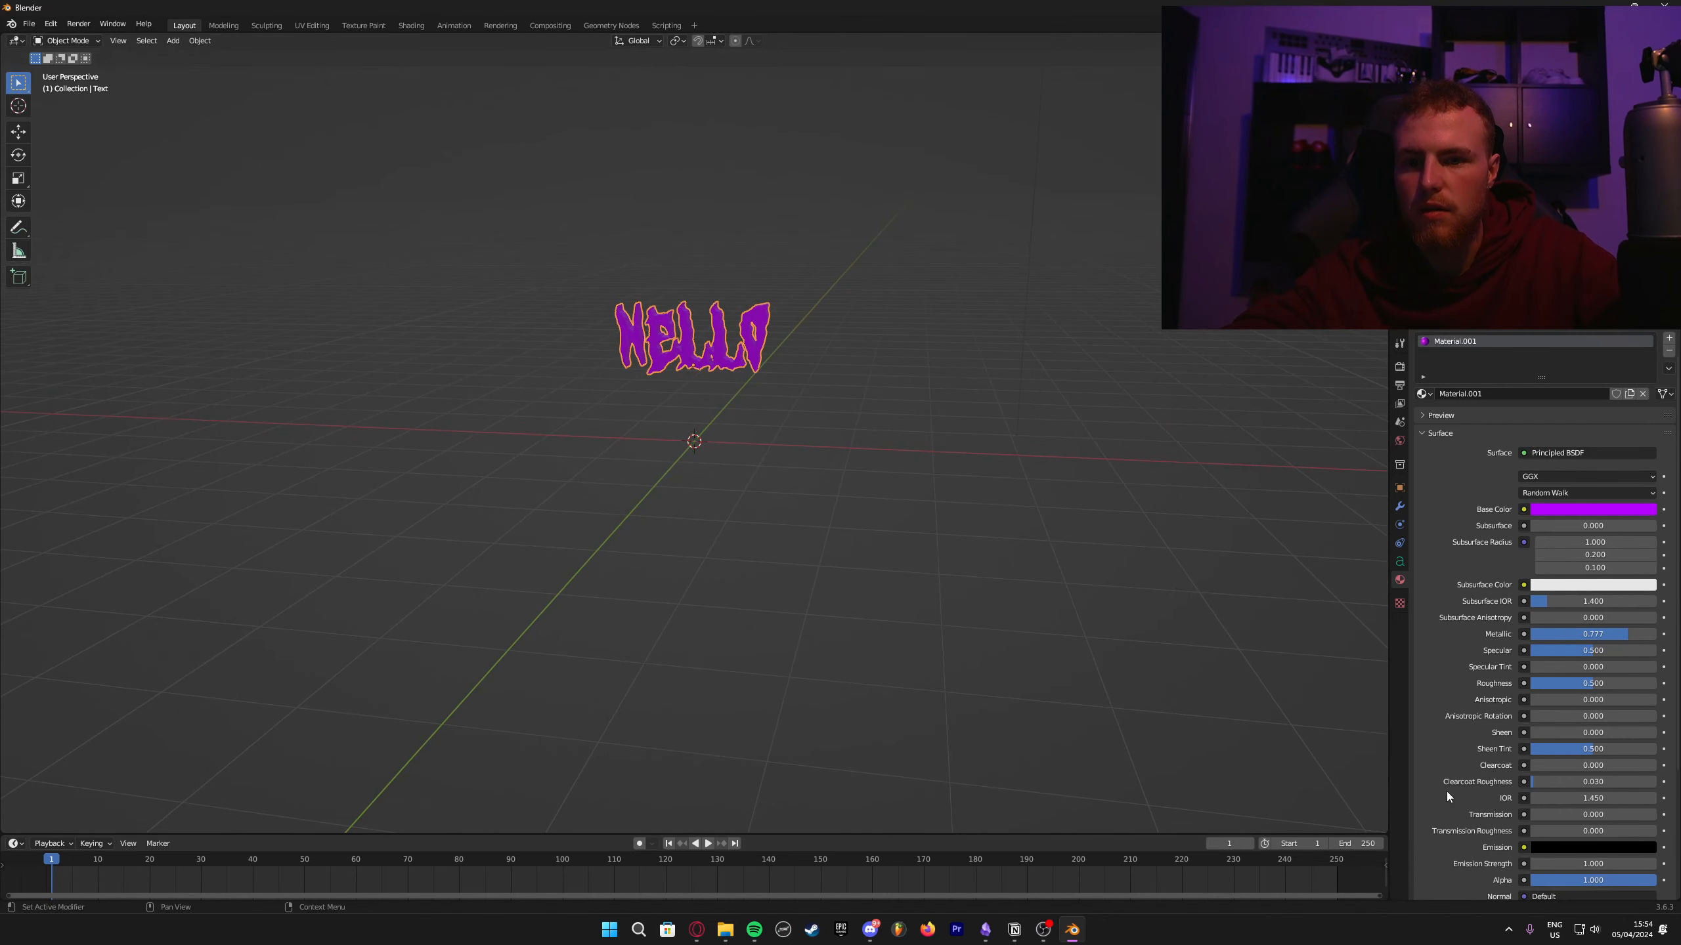
{"action": "left_click_drag", "start_coordinate": [1588, 657], "coordinate": [1567, 657]}
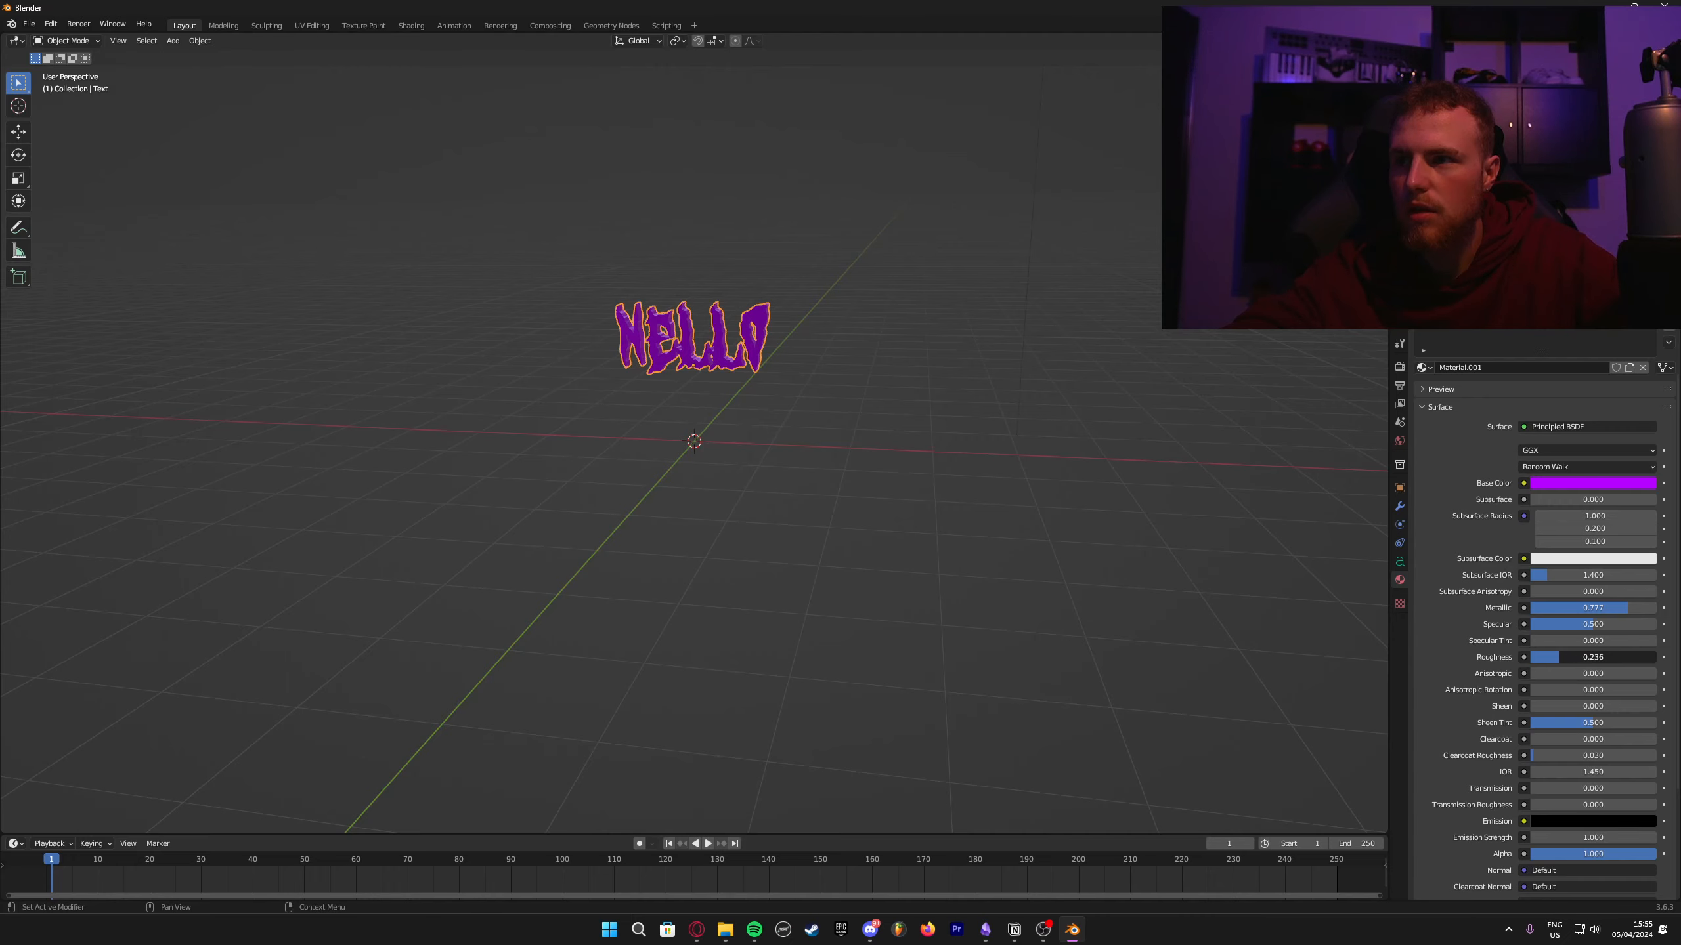
{"action": "left_click_drag", "start_coordinate": [1593, 656], "coordinate": [1589, 657]}
Step: Inspect the purple text in Rendered shading, from the front and through the camera
{"action": "mouse_move", "coordinate": [1140, 612]}
{"action": "middle_mouse_down"}
{"action": "mouse_move", "coordinate": [1182, 627]}
{"action": "mouse_move", "coordinate": [1214, 546]}
{"action": "mouse_move", "coordinate": [1145, 485]}
{"action": "mouse_move", "coordinate": [1173, 513]}
{"action": "middle_mouse_up"}
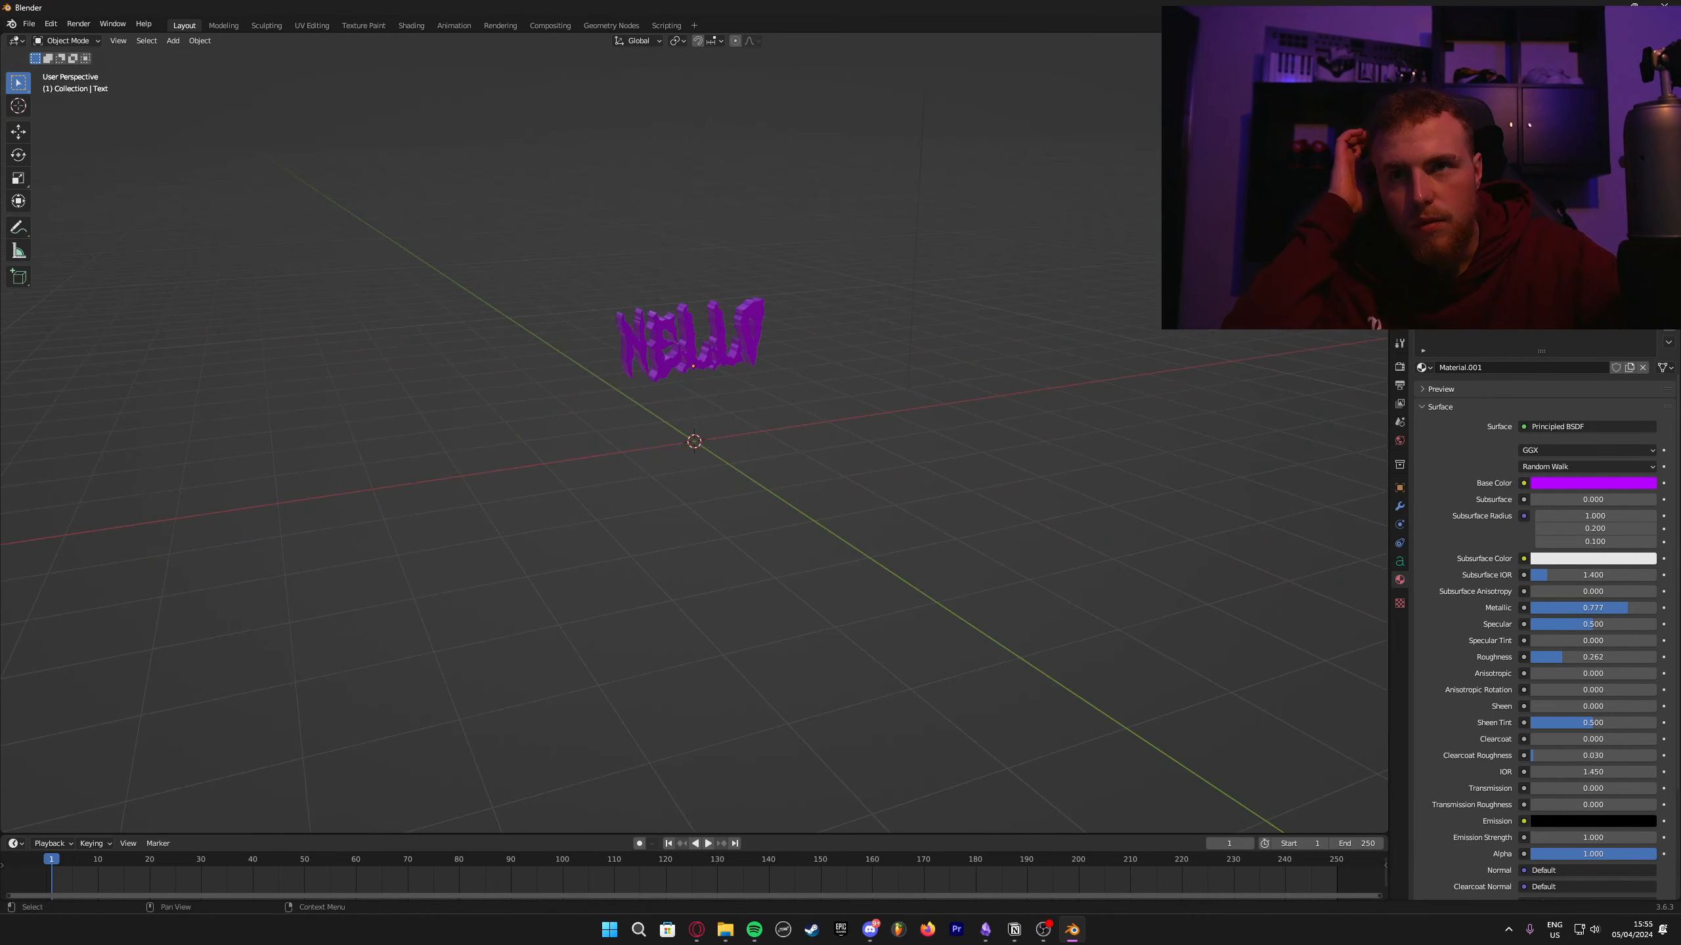
{"action": "left_click", "coordinate": [1357, 40]}
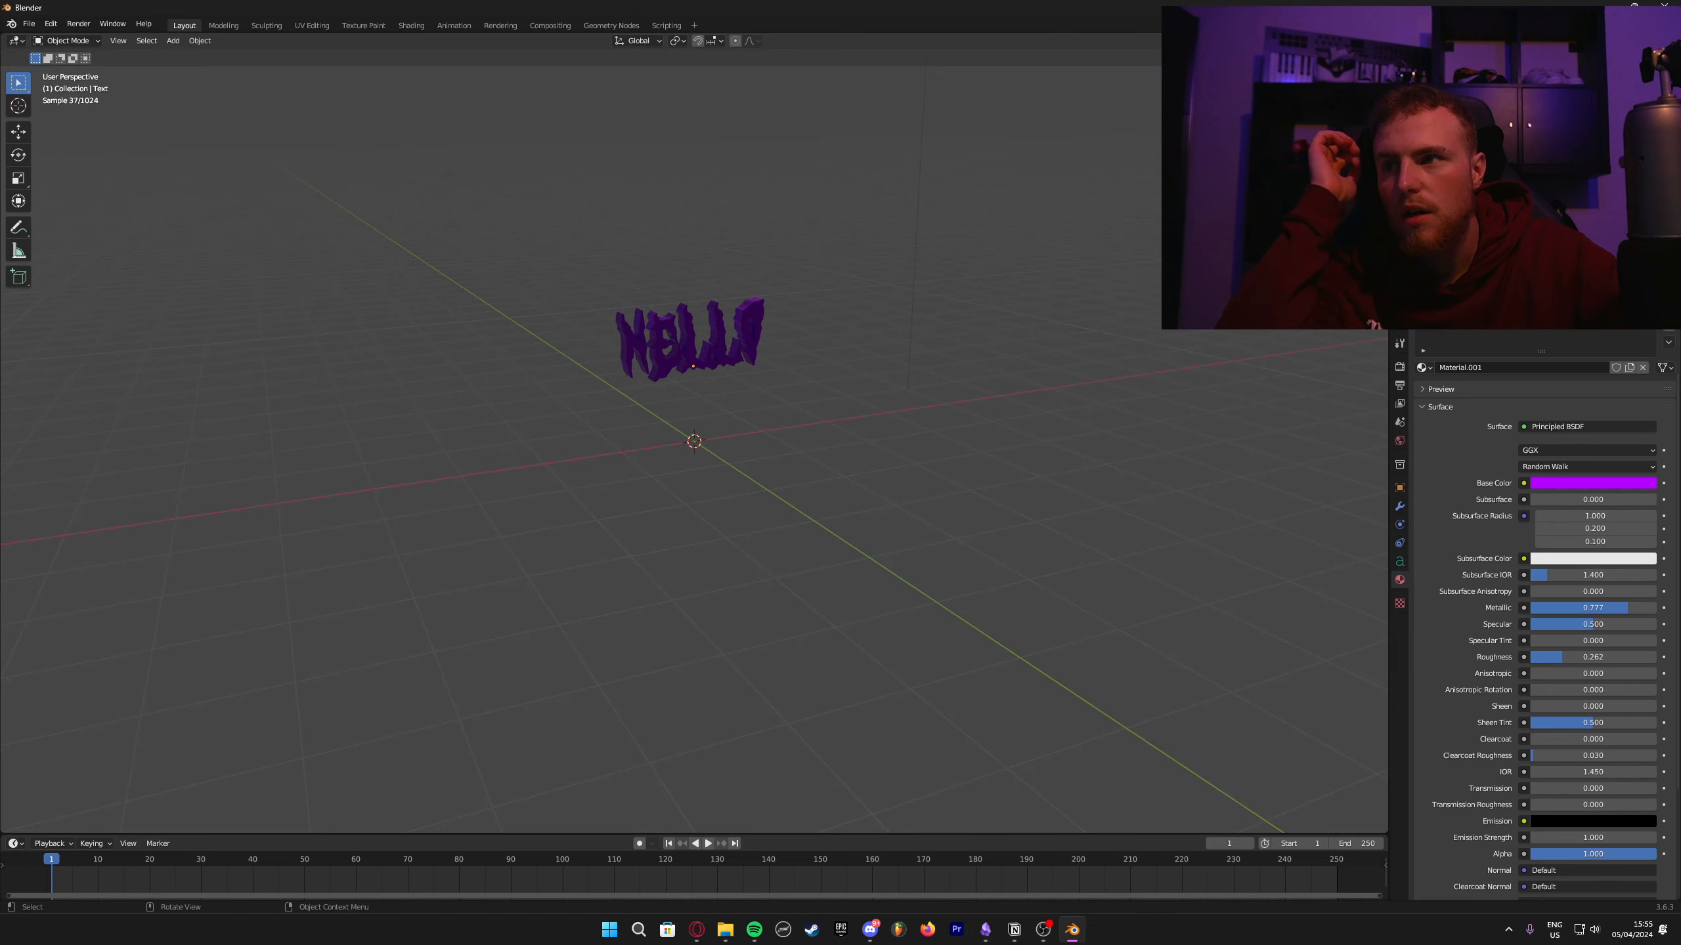
{"action": "middle_click_drag", "start_coordinate": [1257, 251], "coordinate": [1032, 282]}
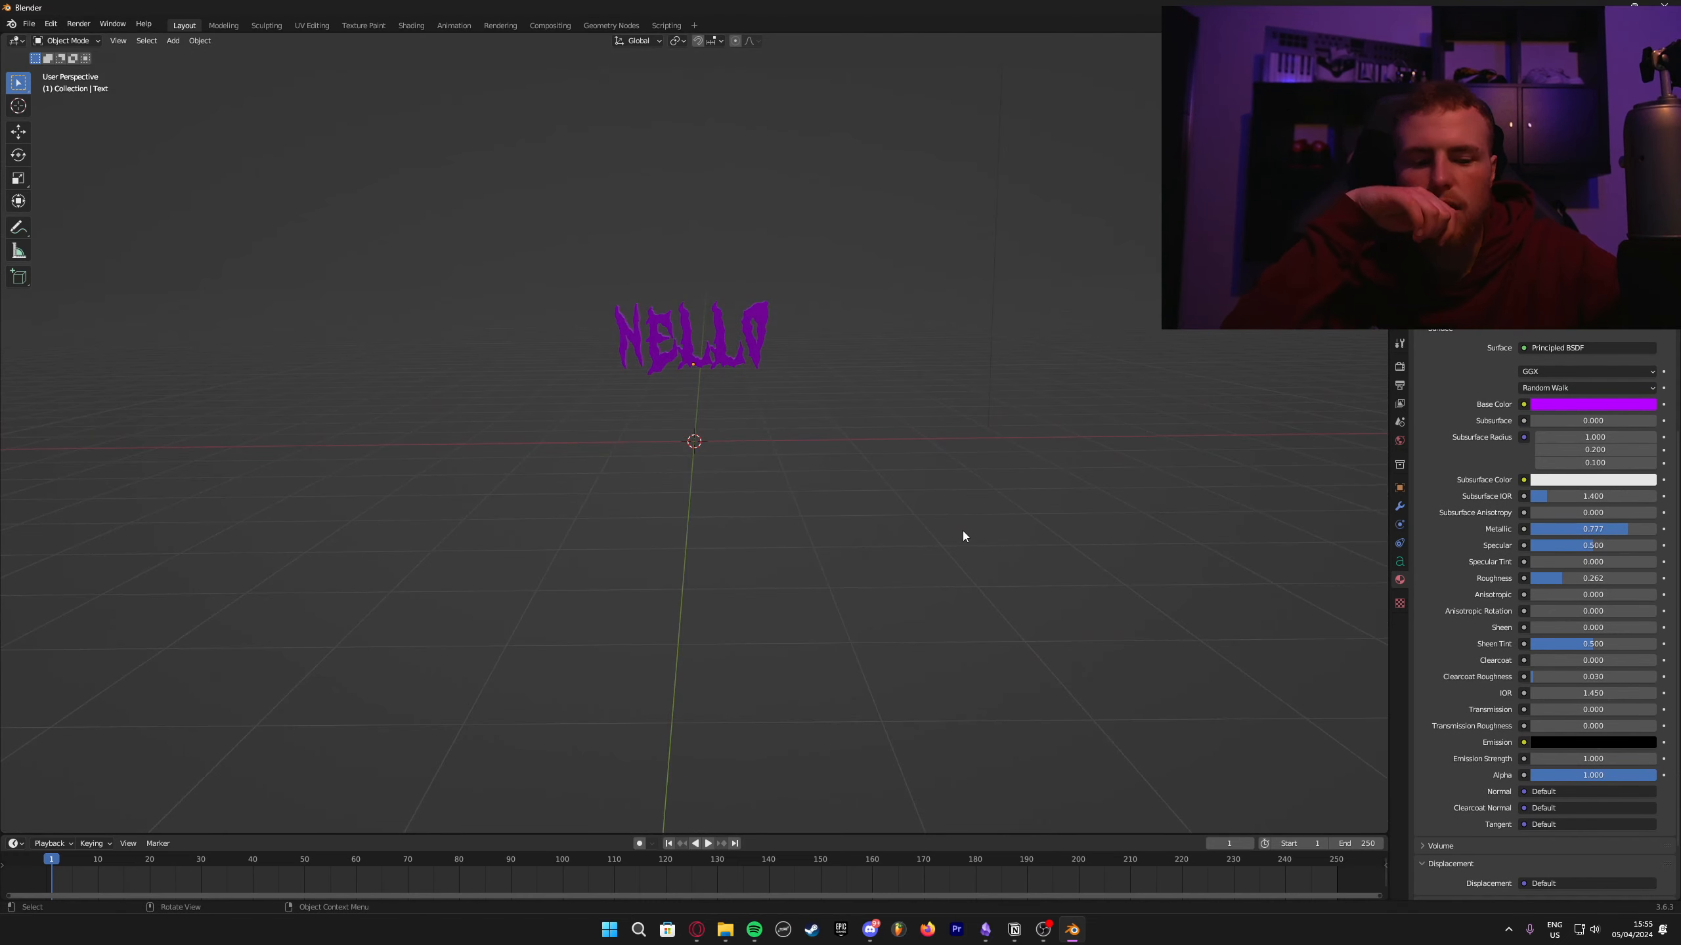
{"action": "key", "text": "KP_0"}
{"action": "key", "text": "KP_1"}
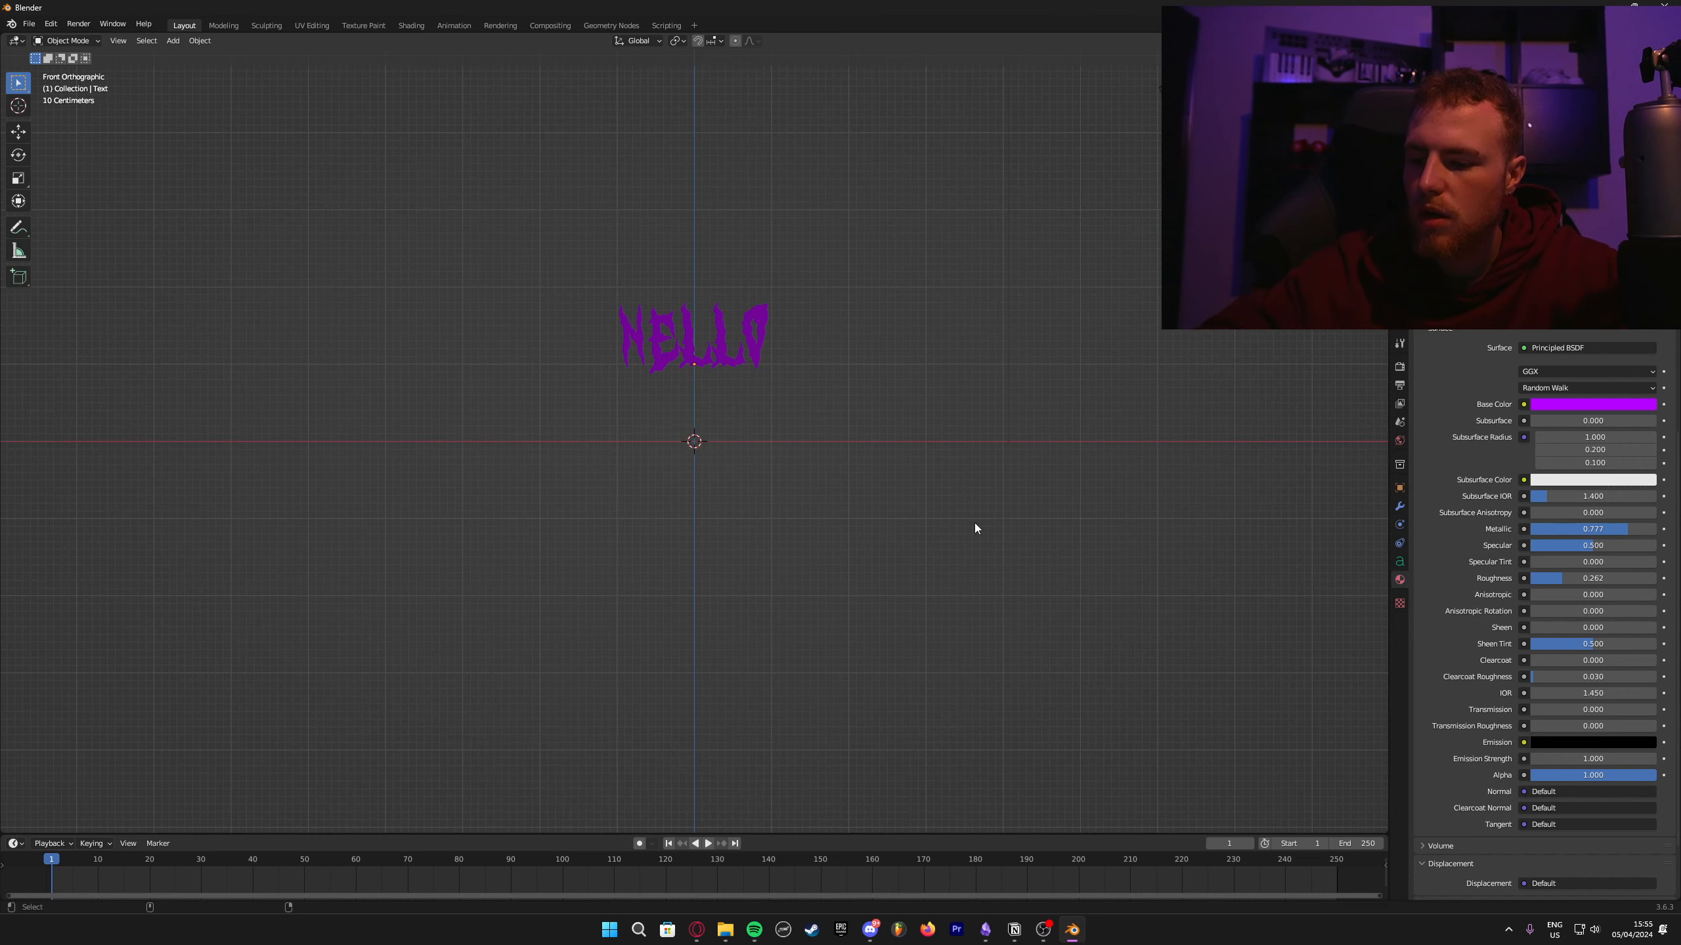
{"action": "key", "text": "KP_0"}
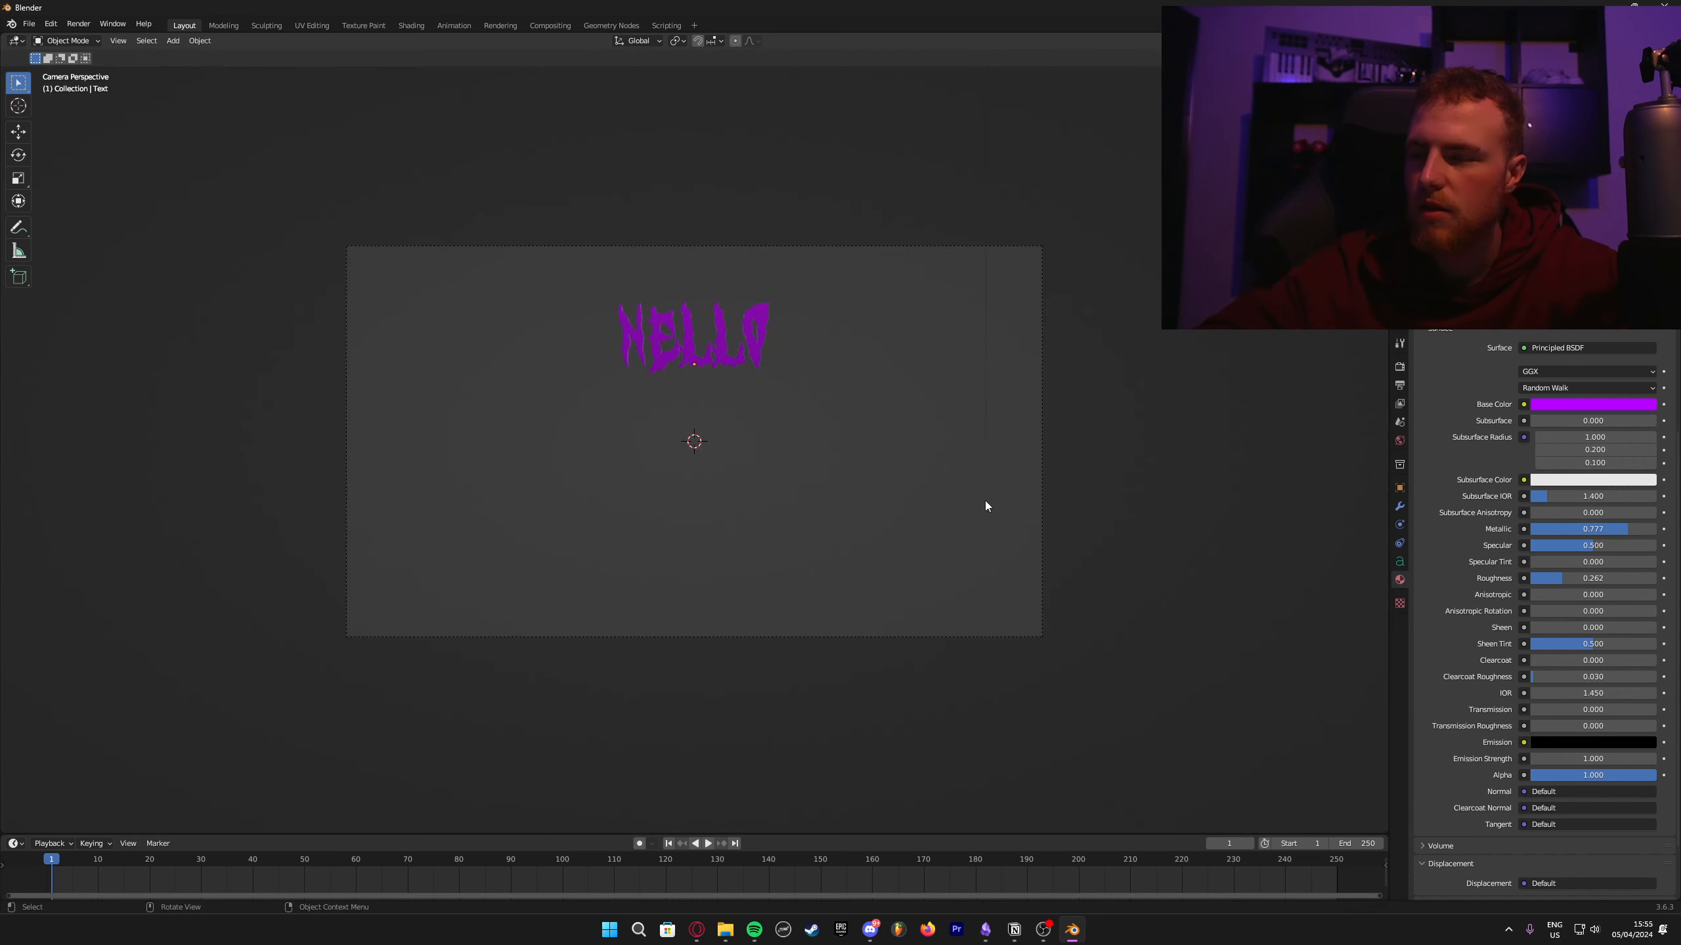
{"action": "middle_click_drag", "start_coordinate": [986, 502], "coordinate": [801, 468]}
Step: Add a Bezier circle at the world origin and scale it up until it is much wider than the text
{"action": "left_click", "coordinate": [173, 42]}
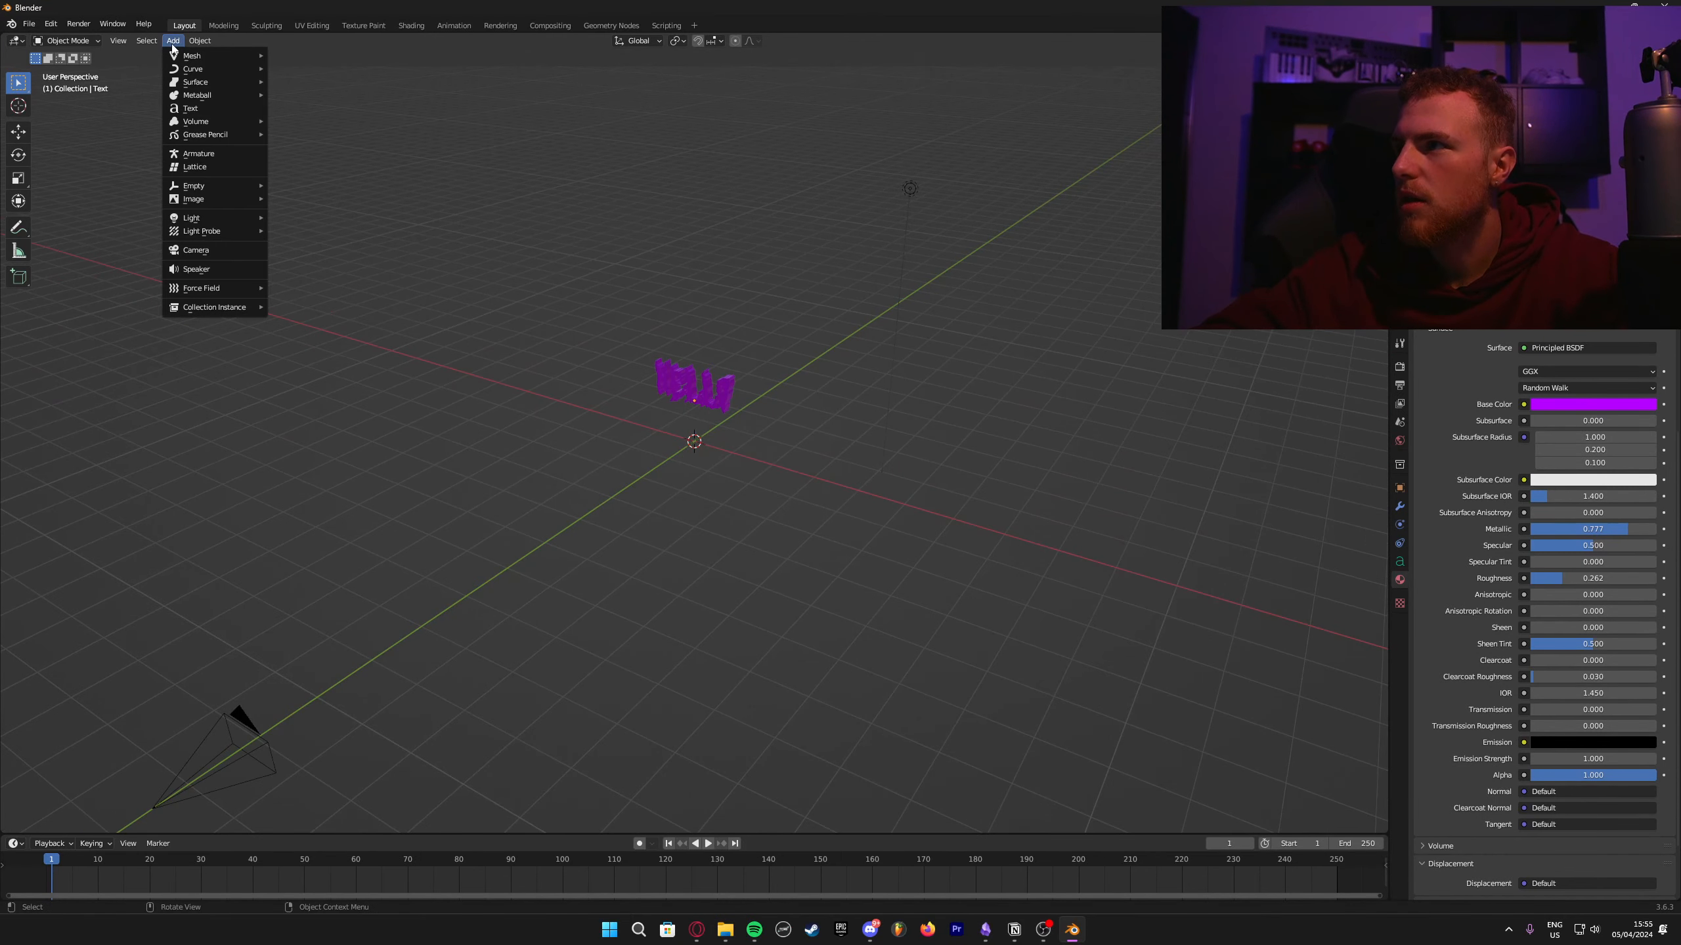
{"action": "mouse_move", "coordinate": [198, 69]}
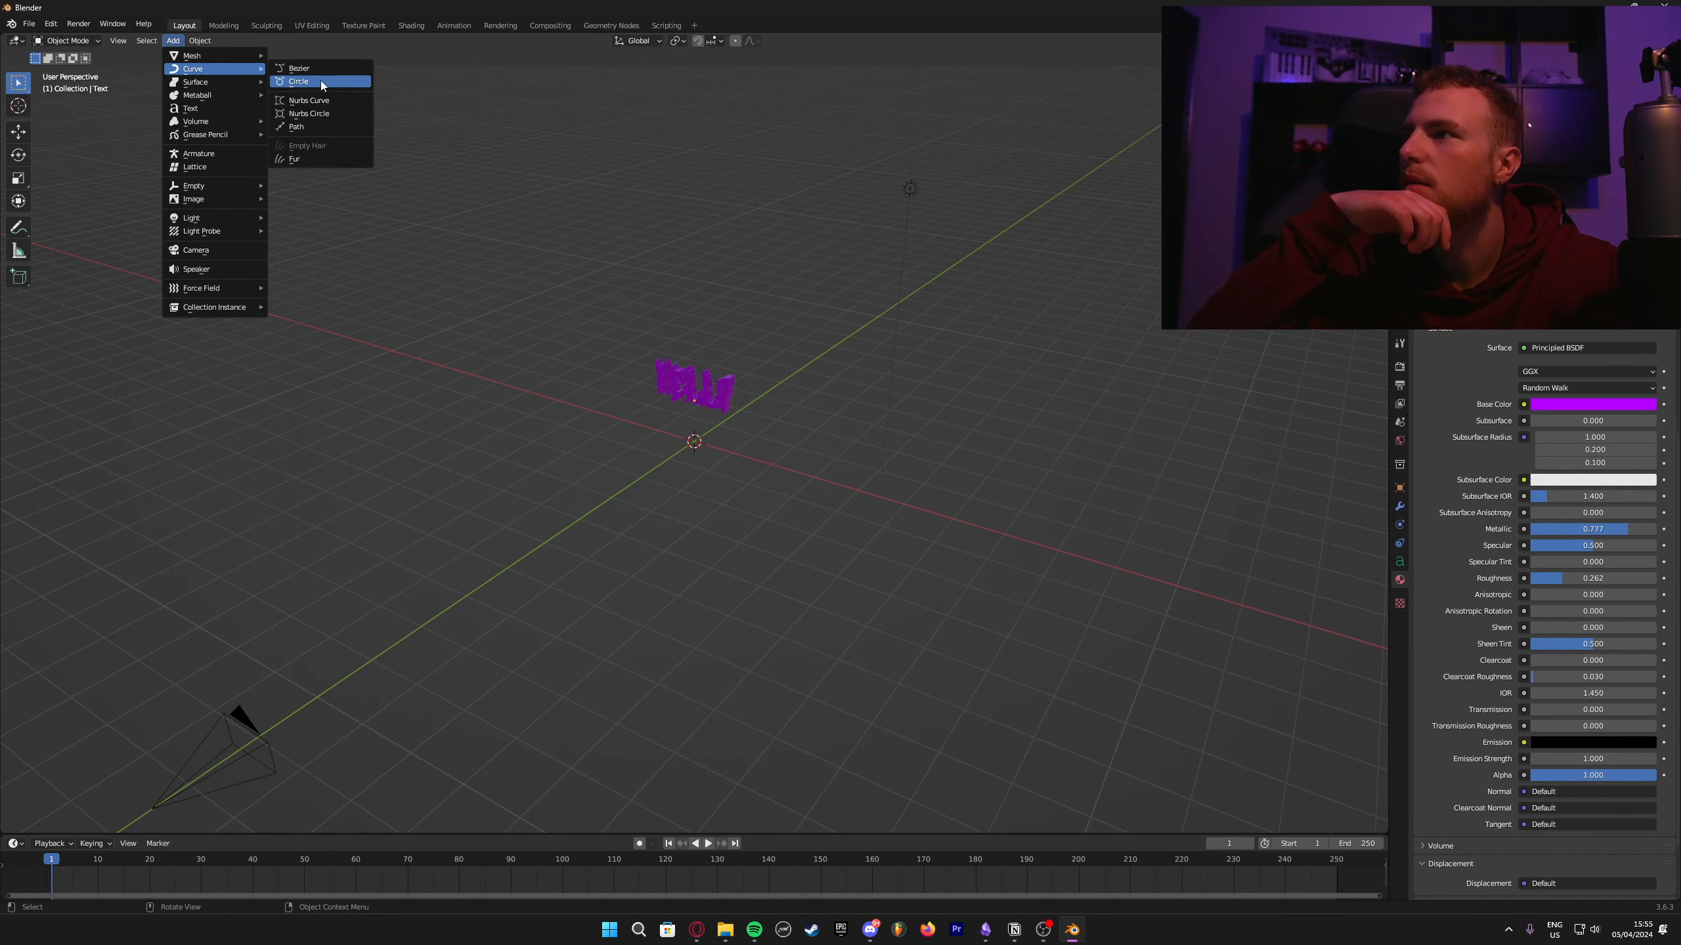
{"action": "left_click", "coordinate": [320, 80]}
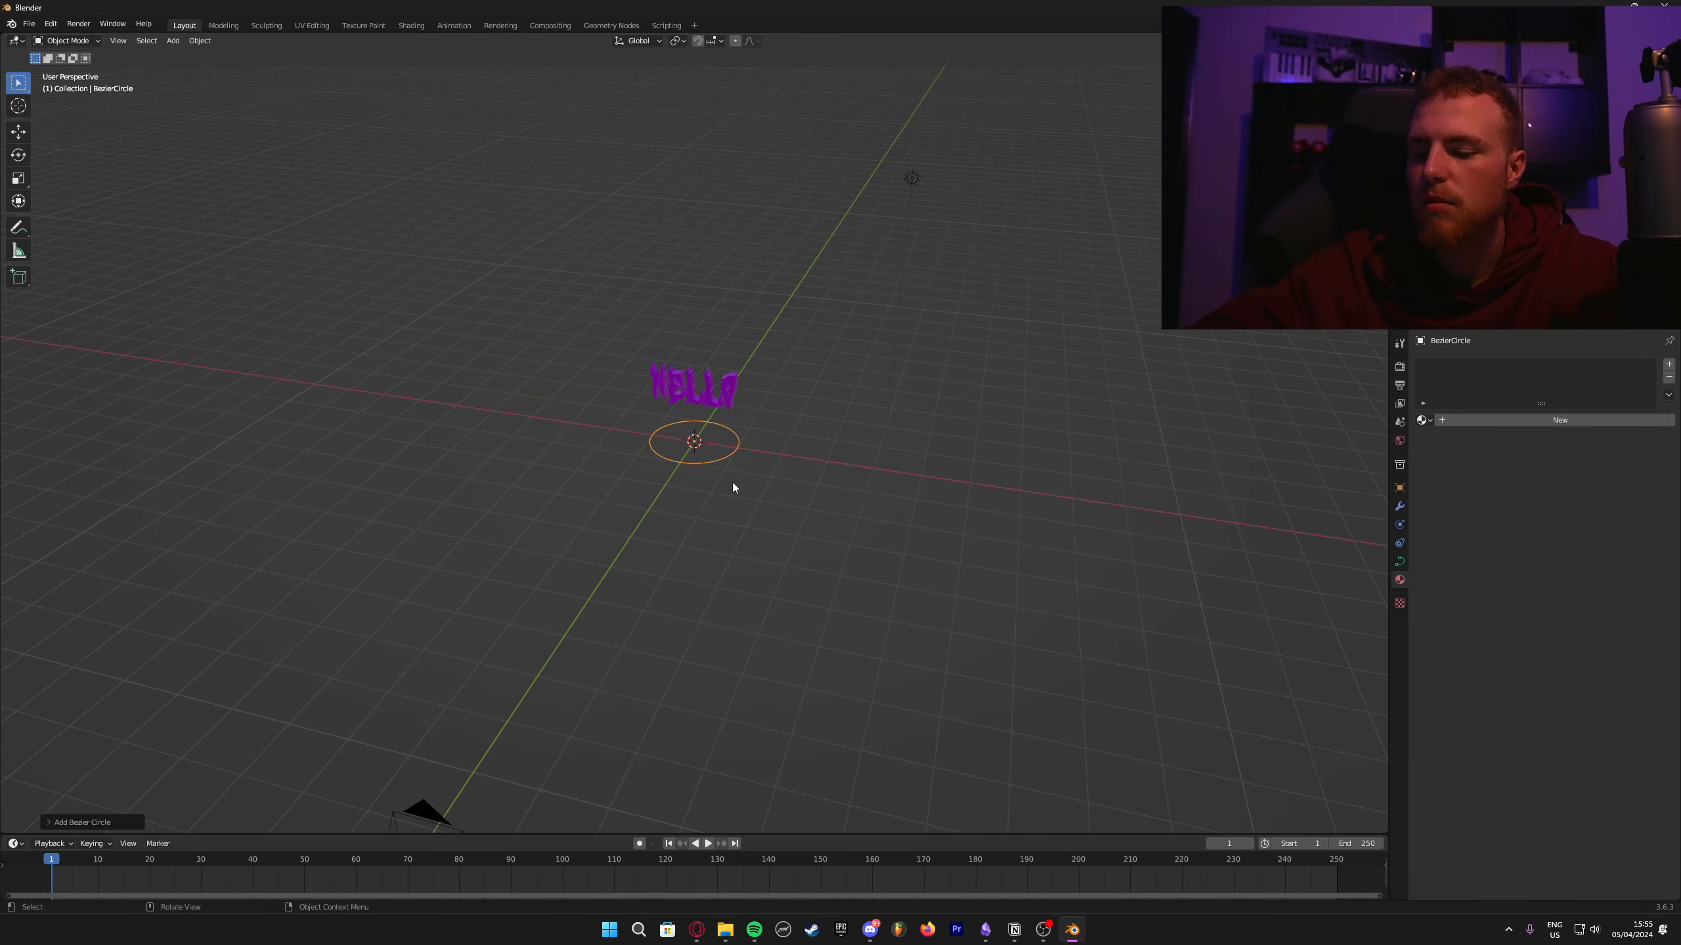
{"action": "key", "text": "s"}
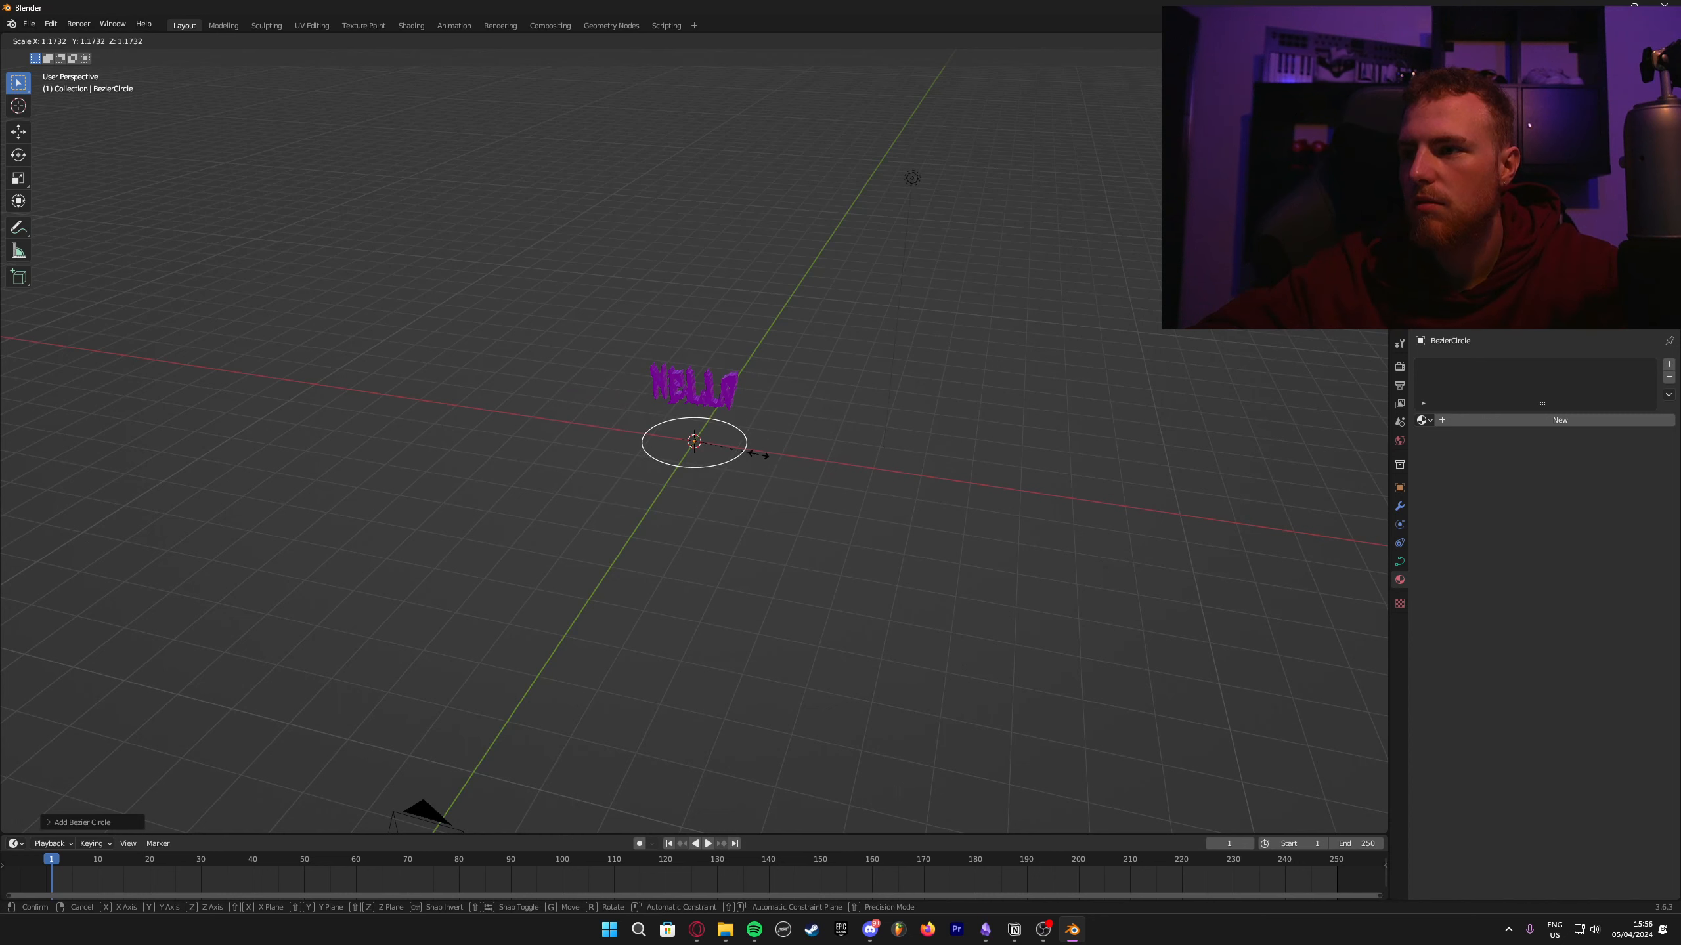
{"action": "left_click", "coordinate": [883, 520]}
{"action": "middle_click_drag", "start_coordinate": [929, 522], "coordinate": [977, 516]}
Step: Raise the Bezier circle along Z to the text's height and enlarge it into a wide ring around the text
{"action": "key", "text": "g"}
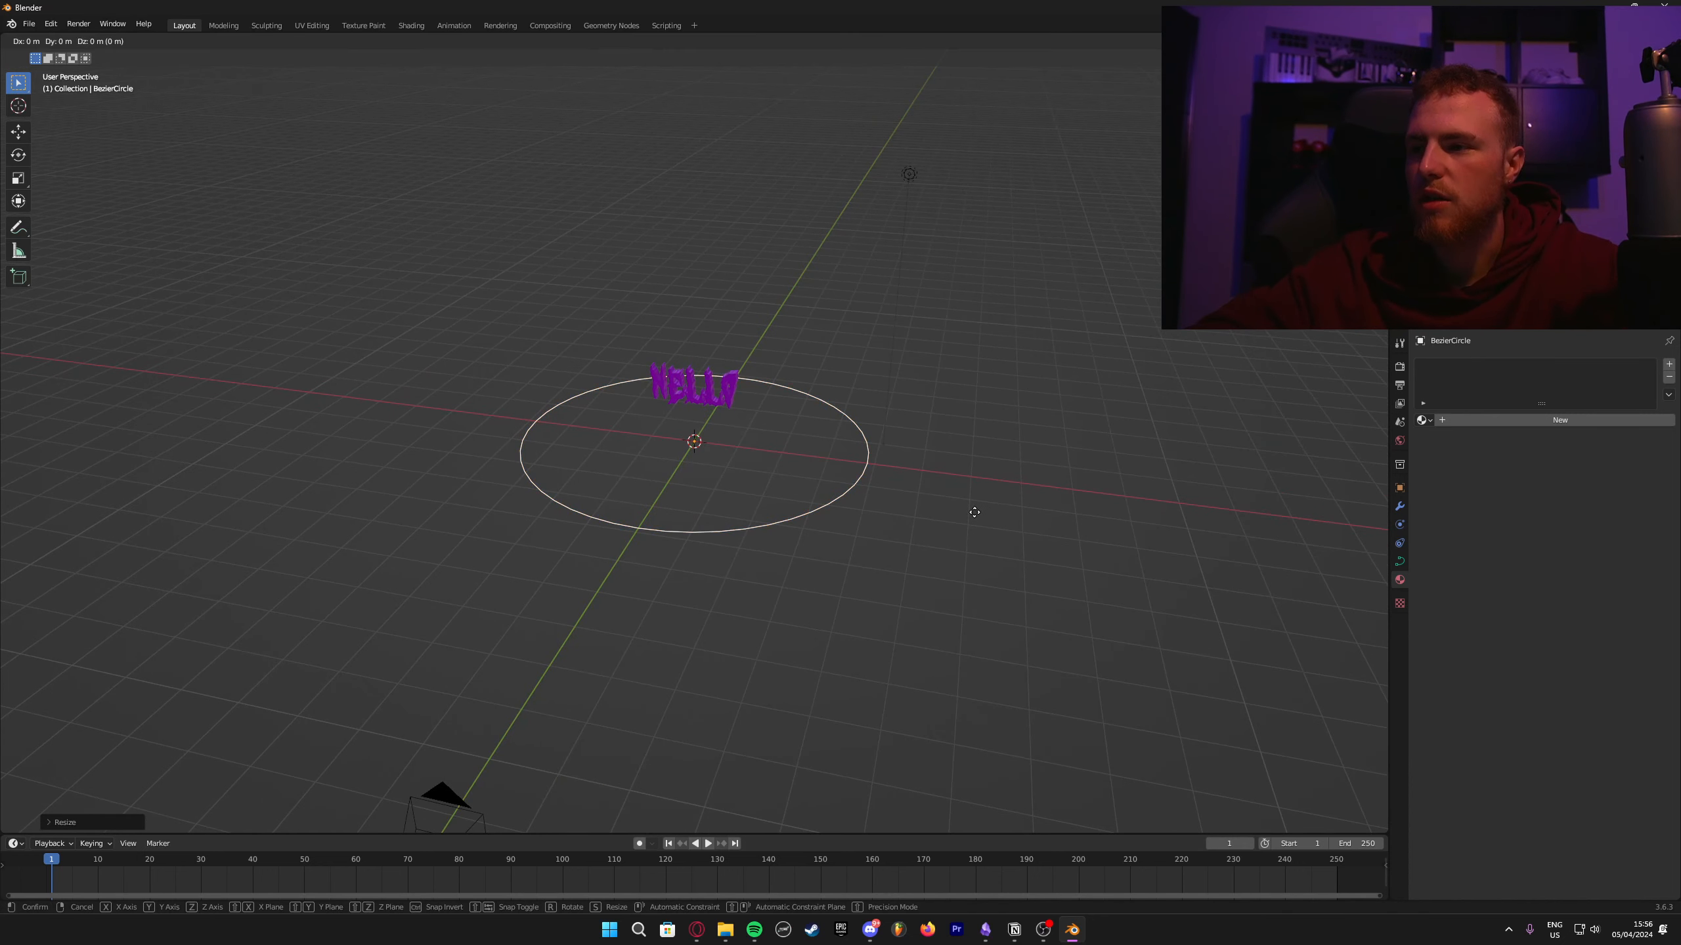
{"action": "key", "text": "z"}
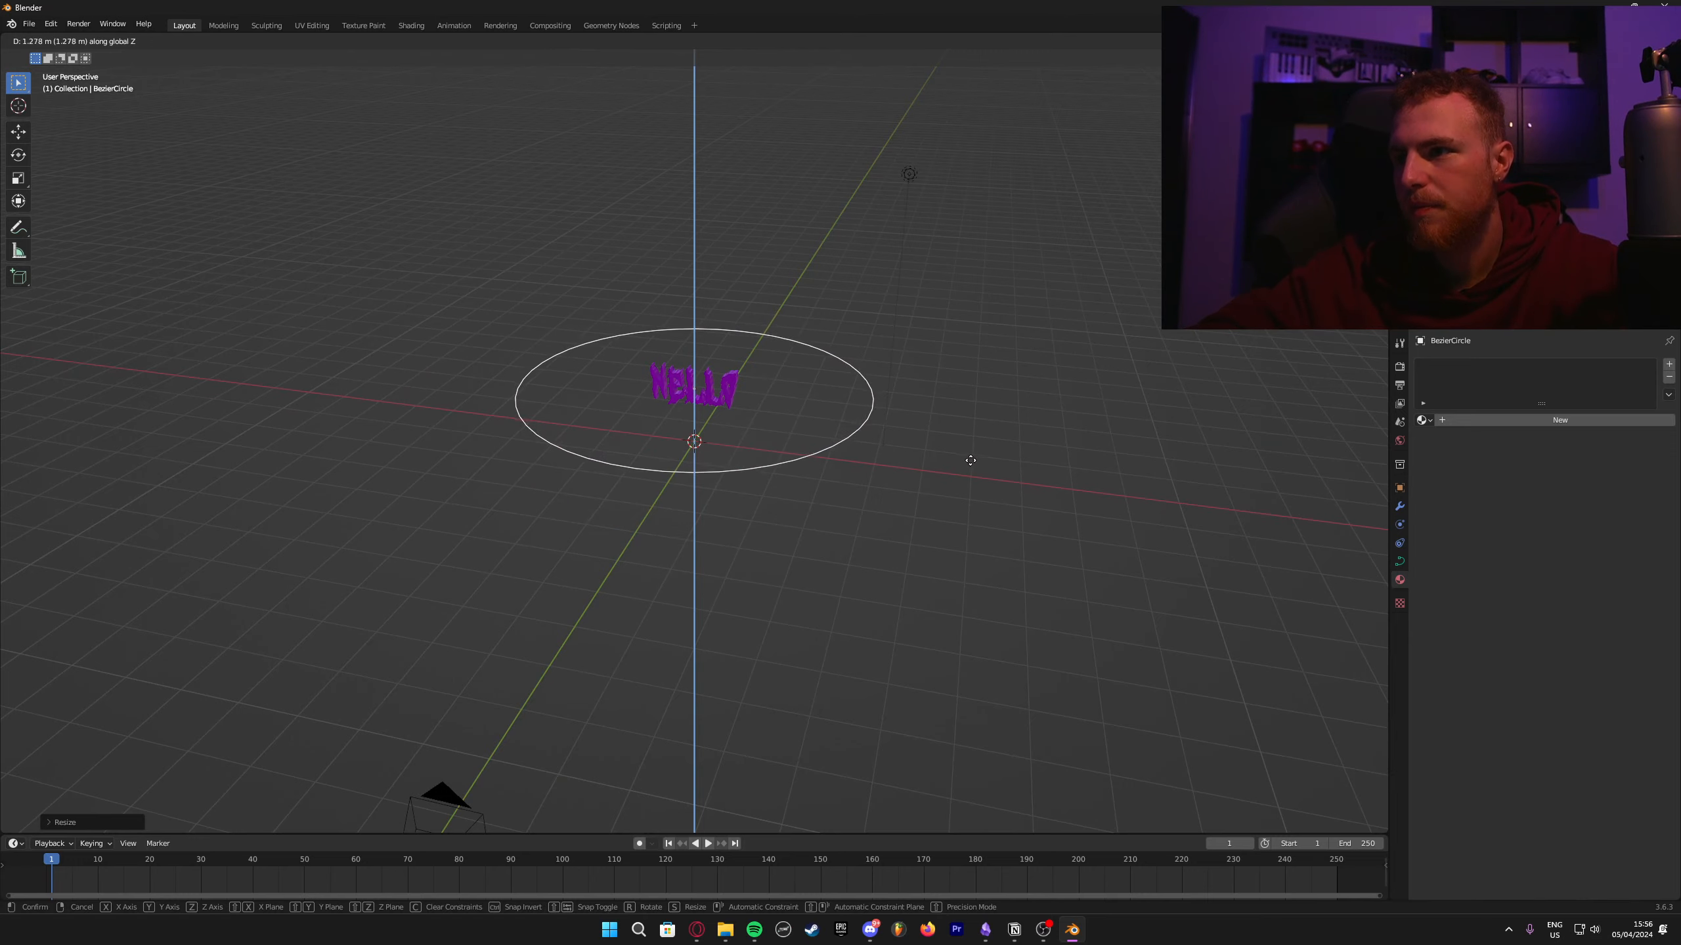
{"action": "left_click", "coordinate": [966, 447]}
{"action": "middle_click_drag", "start_coordinate": [965, 447], "coordinate": [1043, 434]}
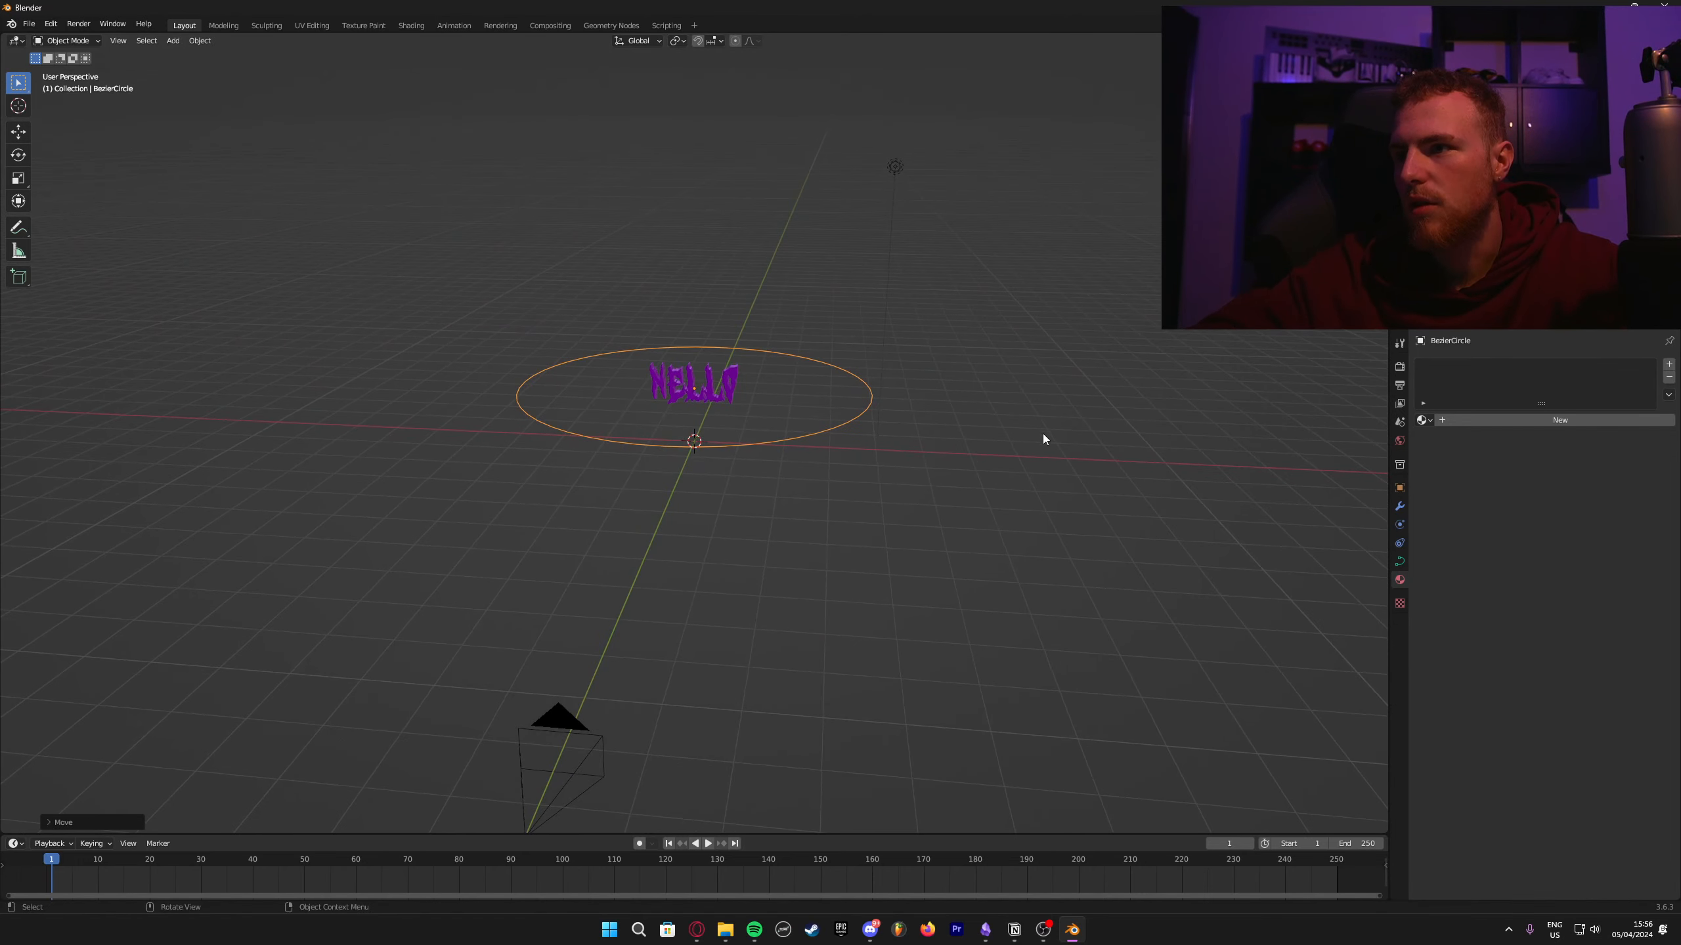
{"action": "key", "text": "s"}
{"action": "left_click", "coordinate": [1170, 496]}
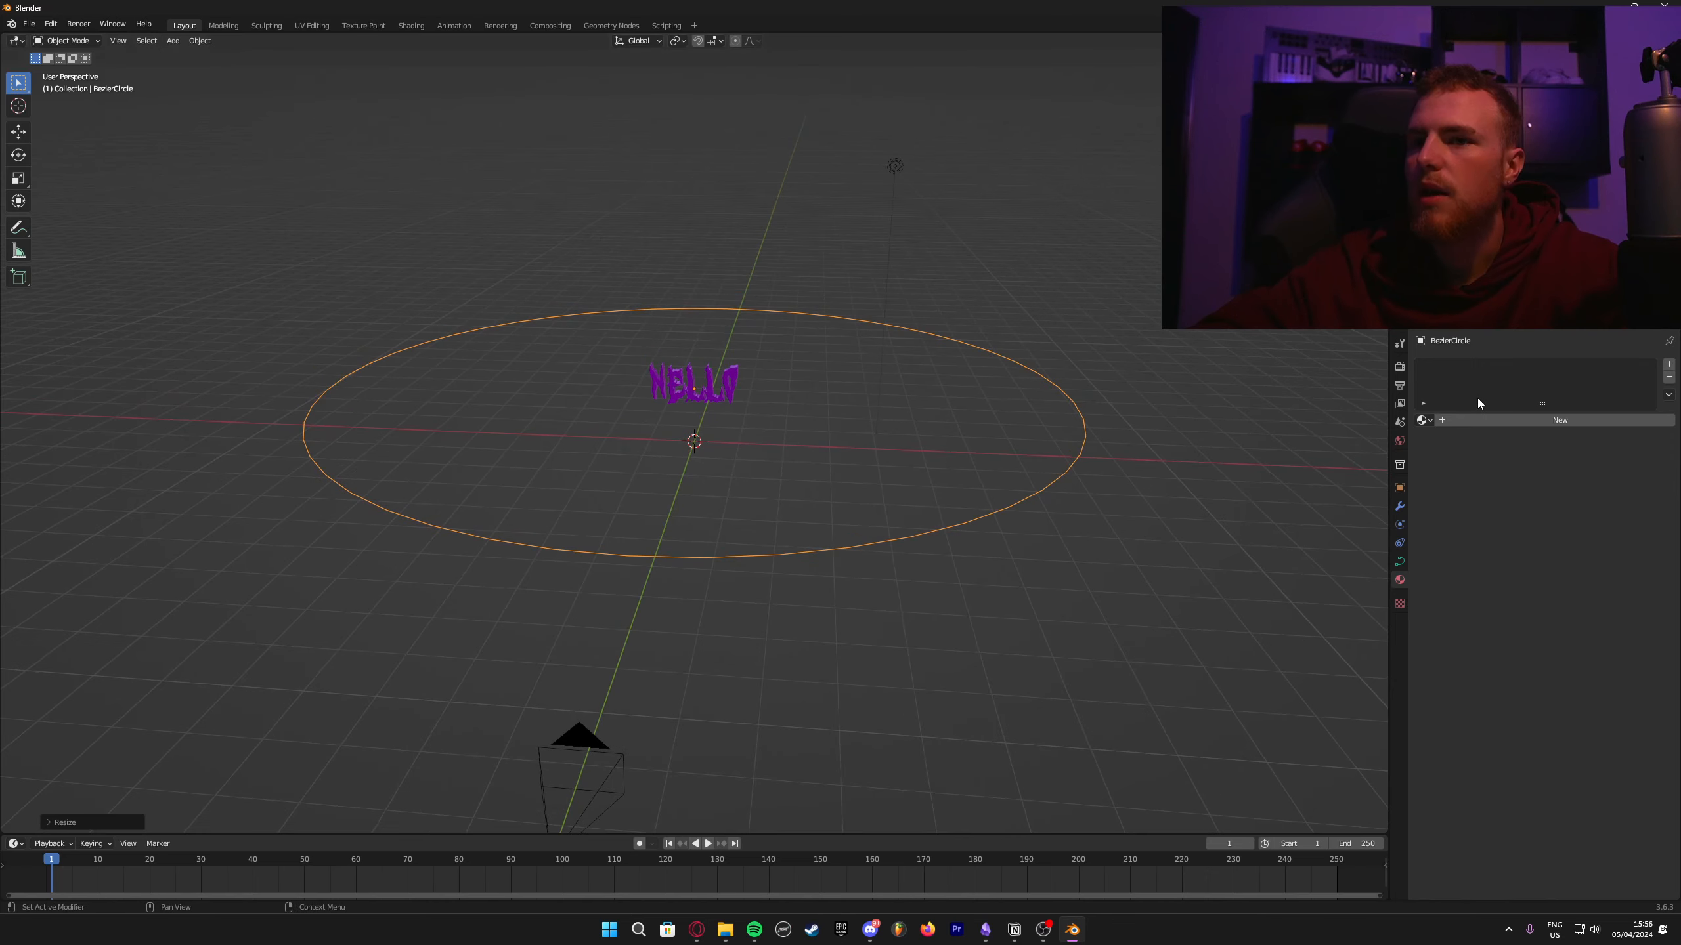
Step: Add a Track To constraint to the camera with Text as its target, and check the framing through the camera
{"action": "left_click", "coordinate": [1447, 97]}
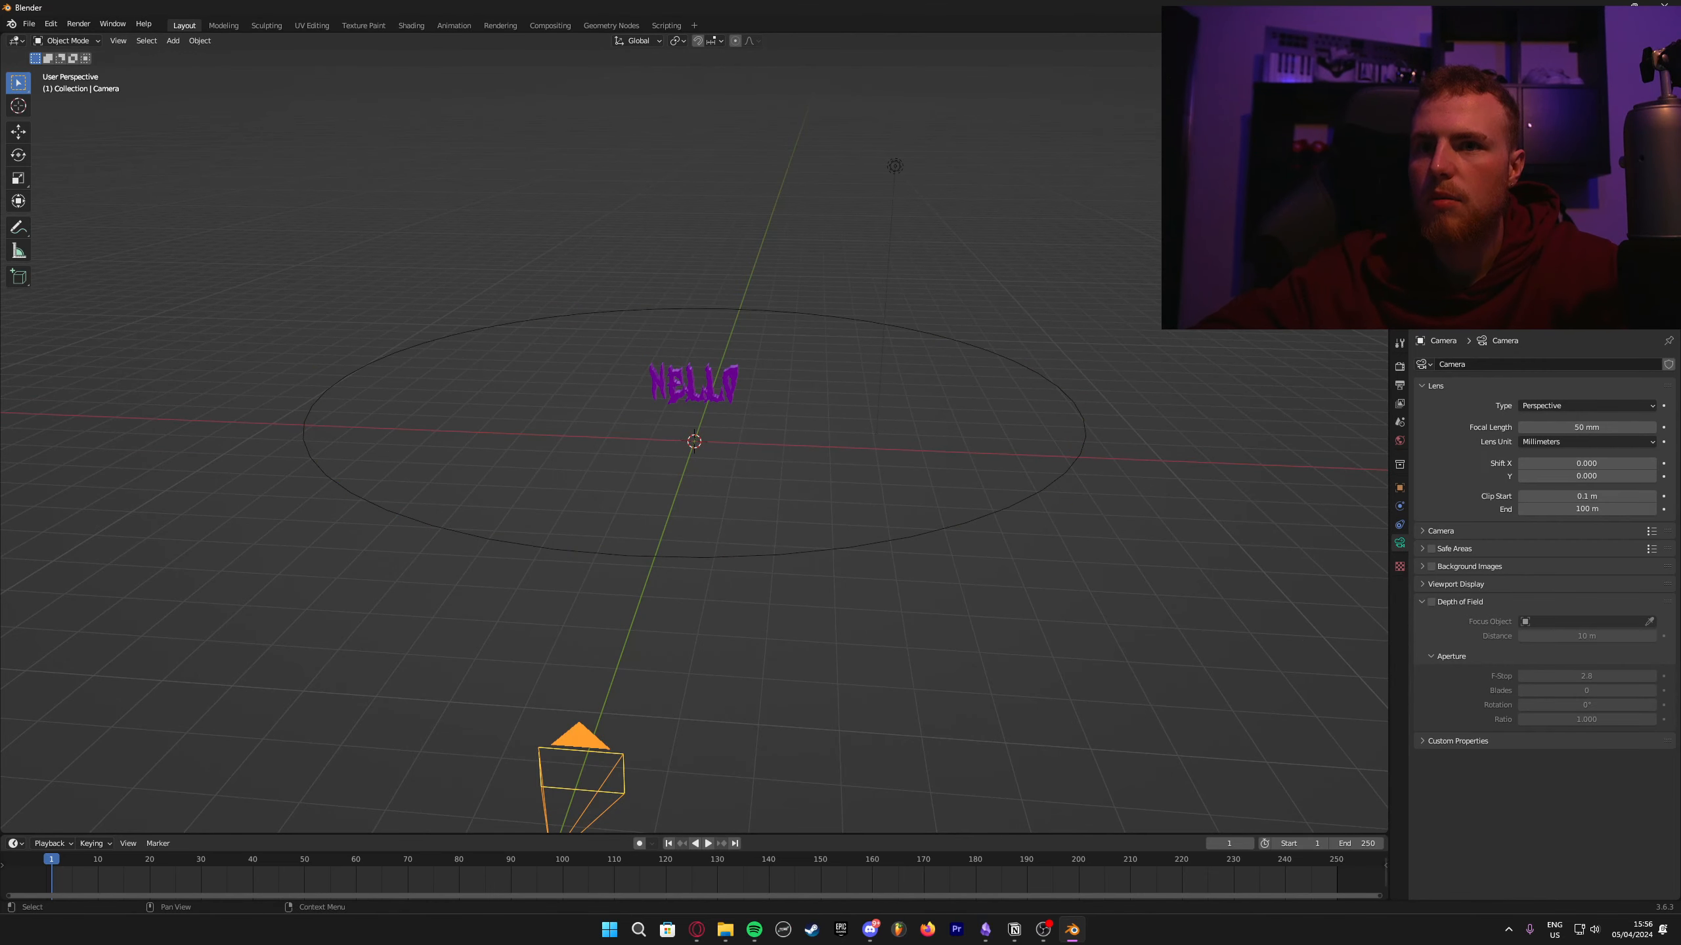
{"action": "left_click", "coordinate": [1400, 525]}
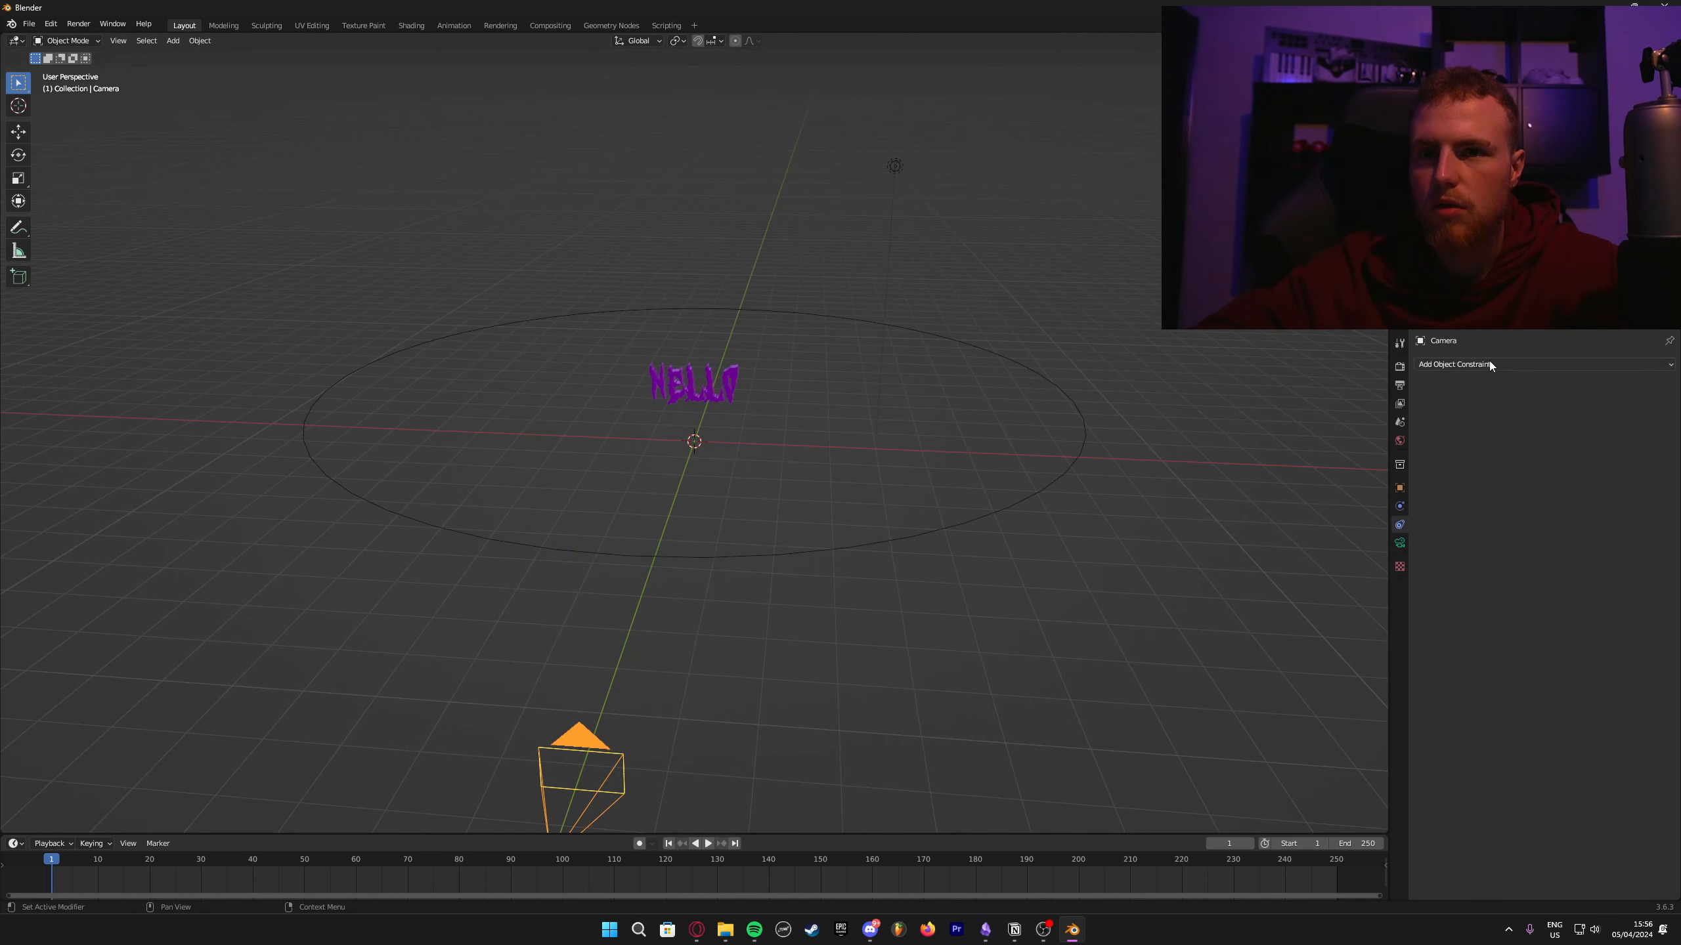
{"action": "left_click", "coordinate": [1486, 364]}
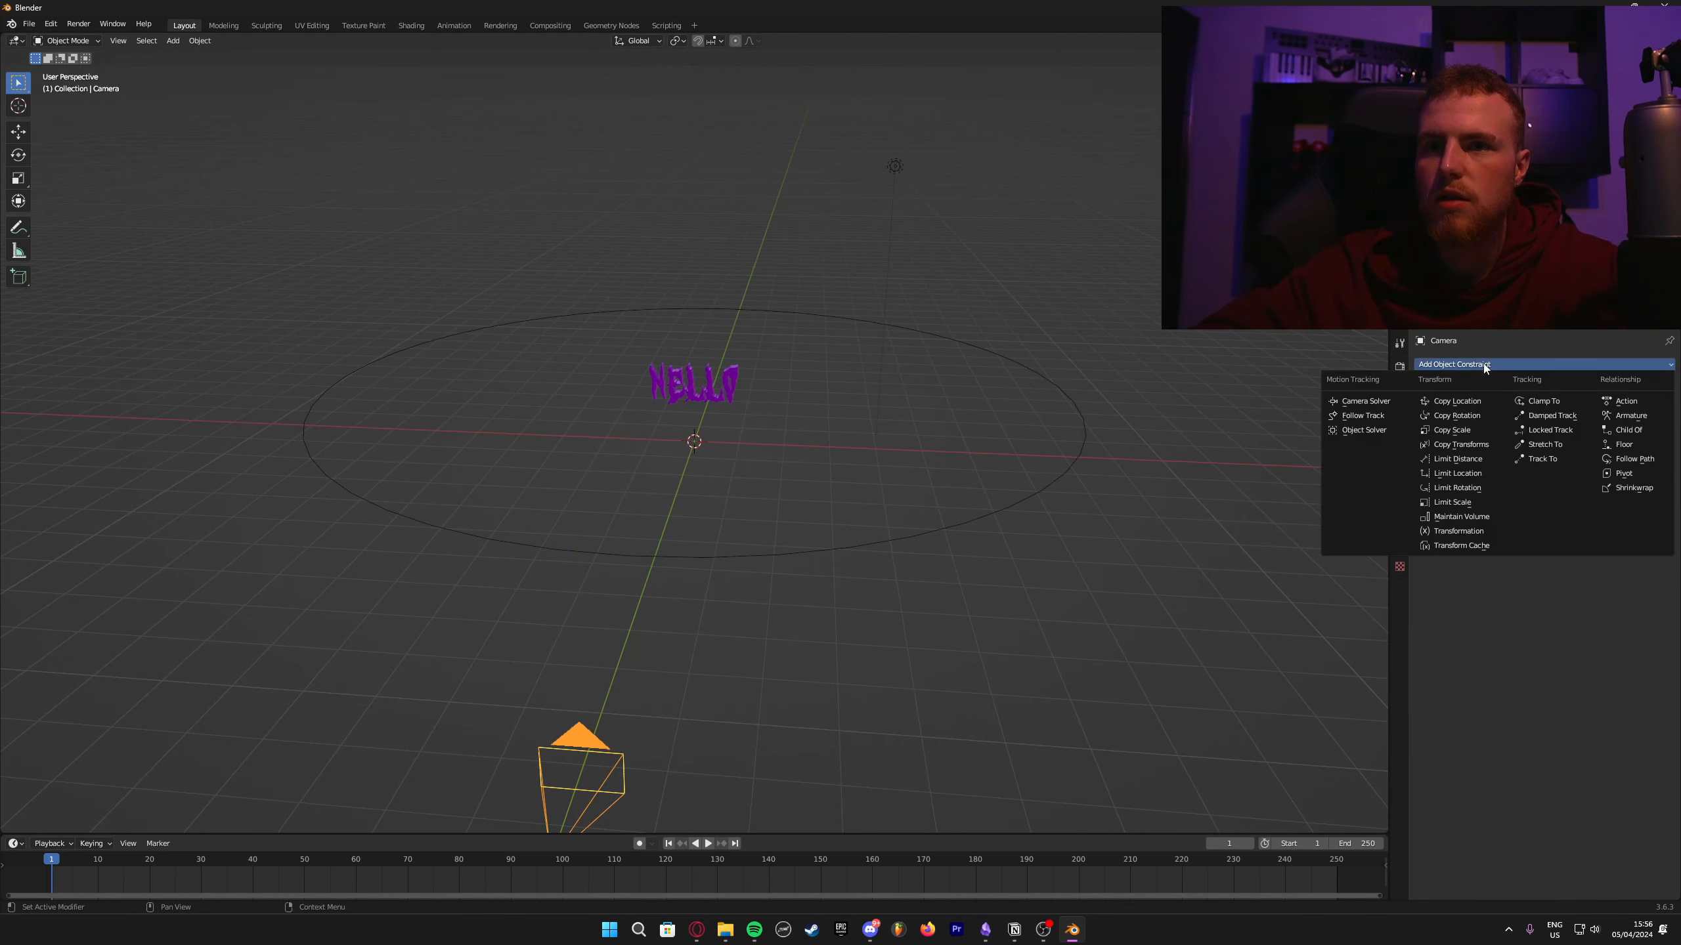
{"action": "left_click", "coordinate": [1545, 460]}
{"action": "left_click", "coordinate": [1528, 406]}
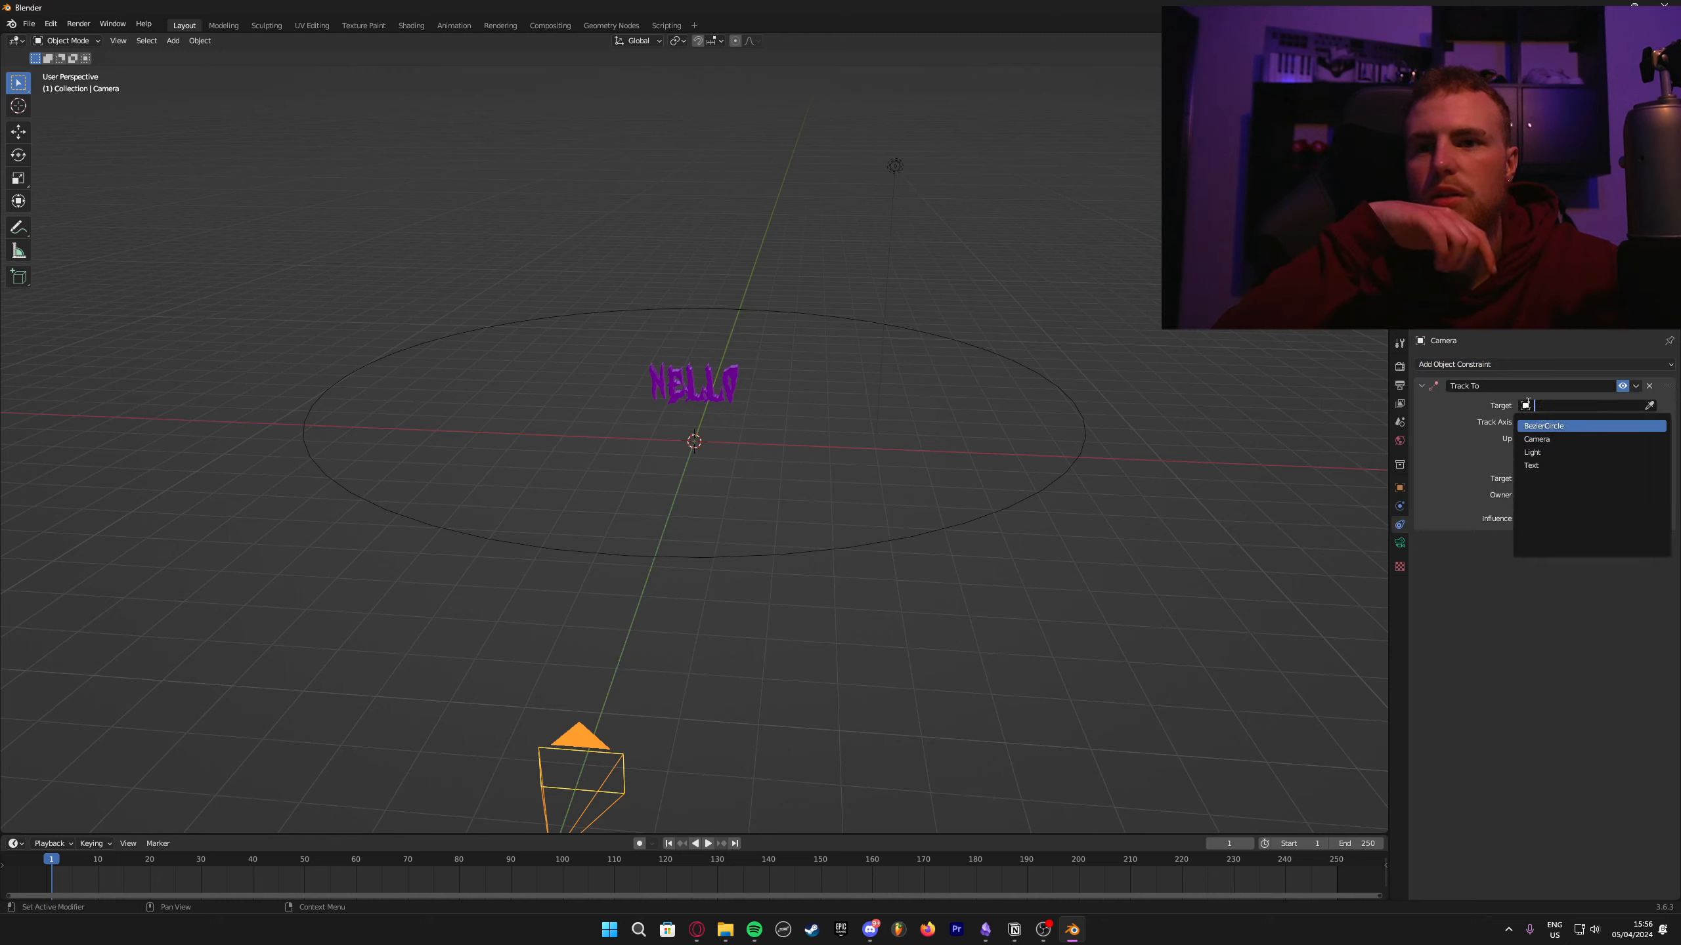
{"action": "left_click", "coordinate": [1532, 465]}
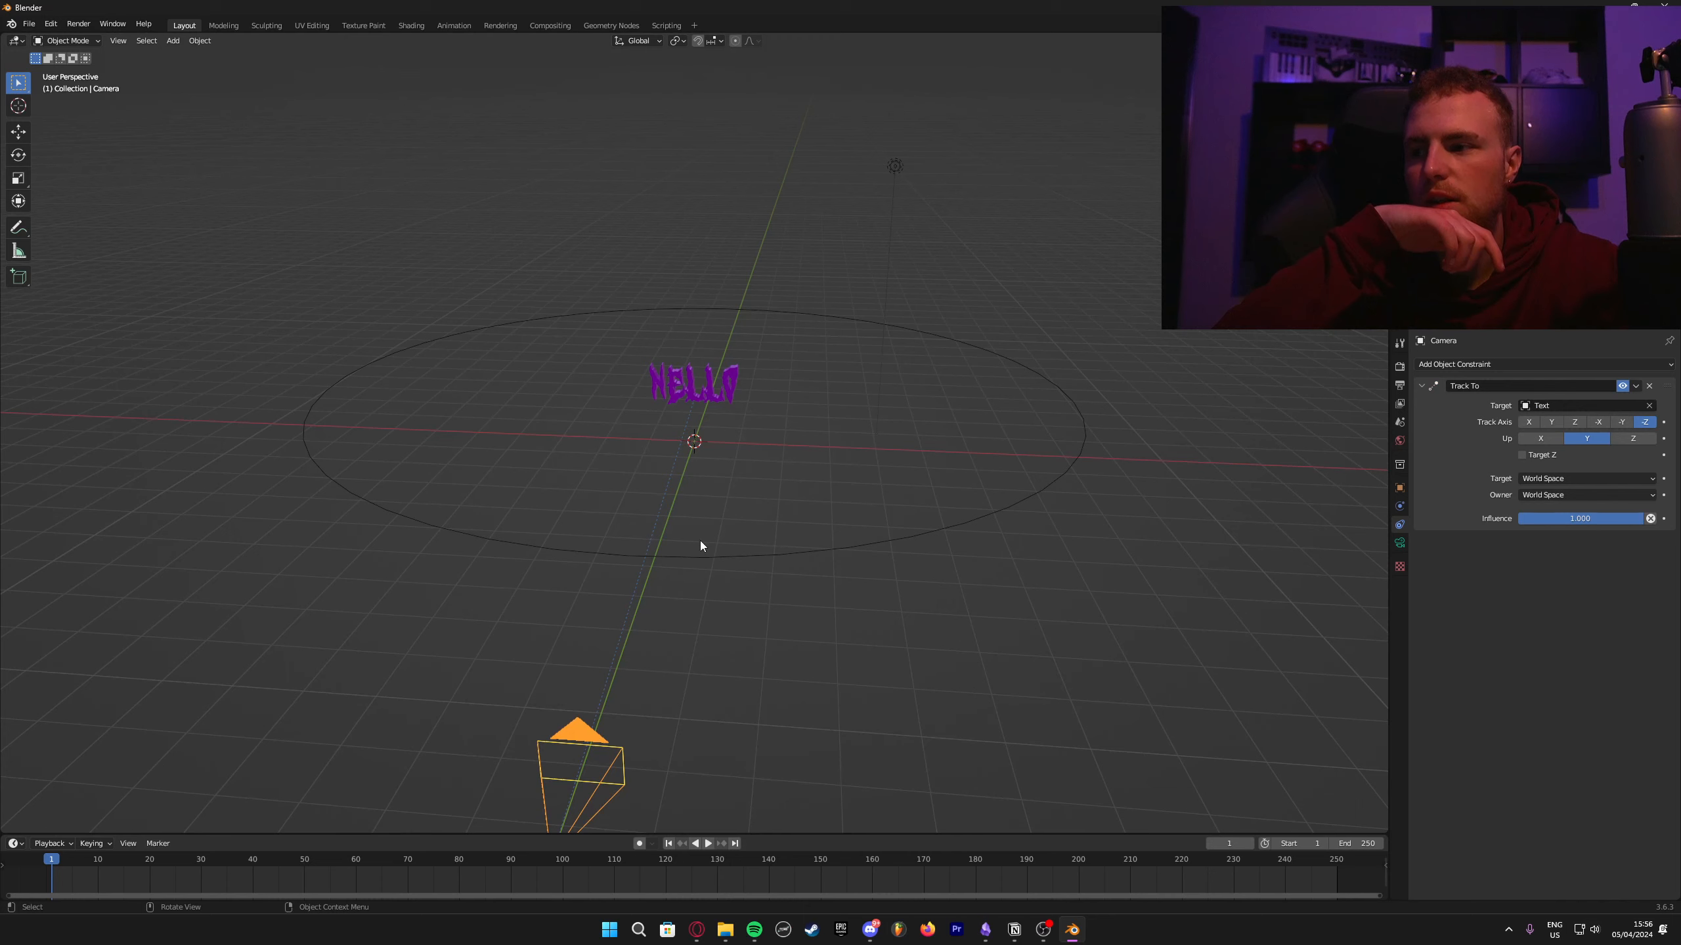
{"action": "key", "text": "KP_0"}
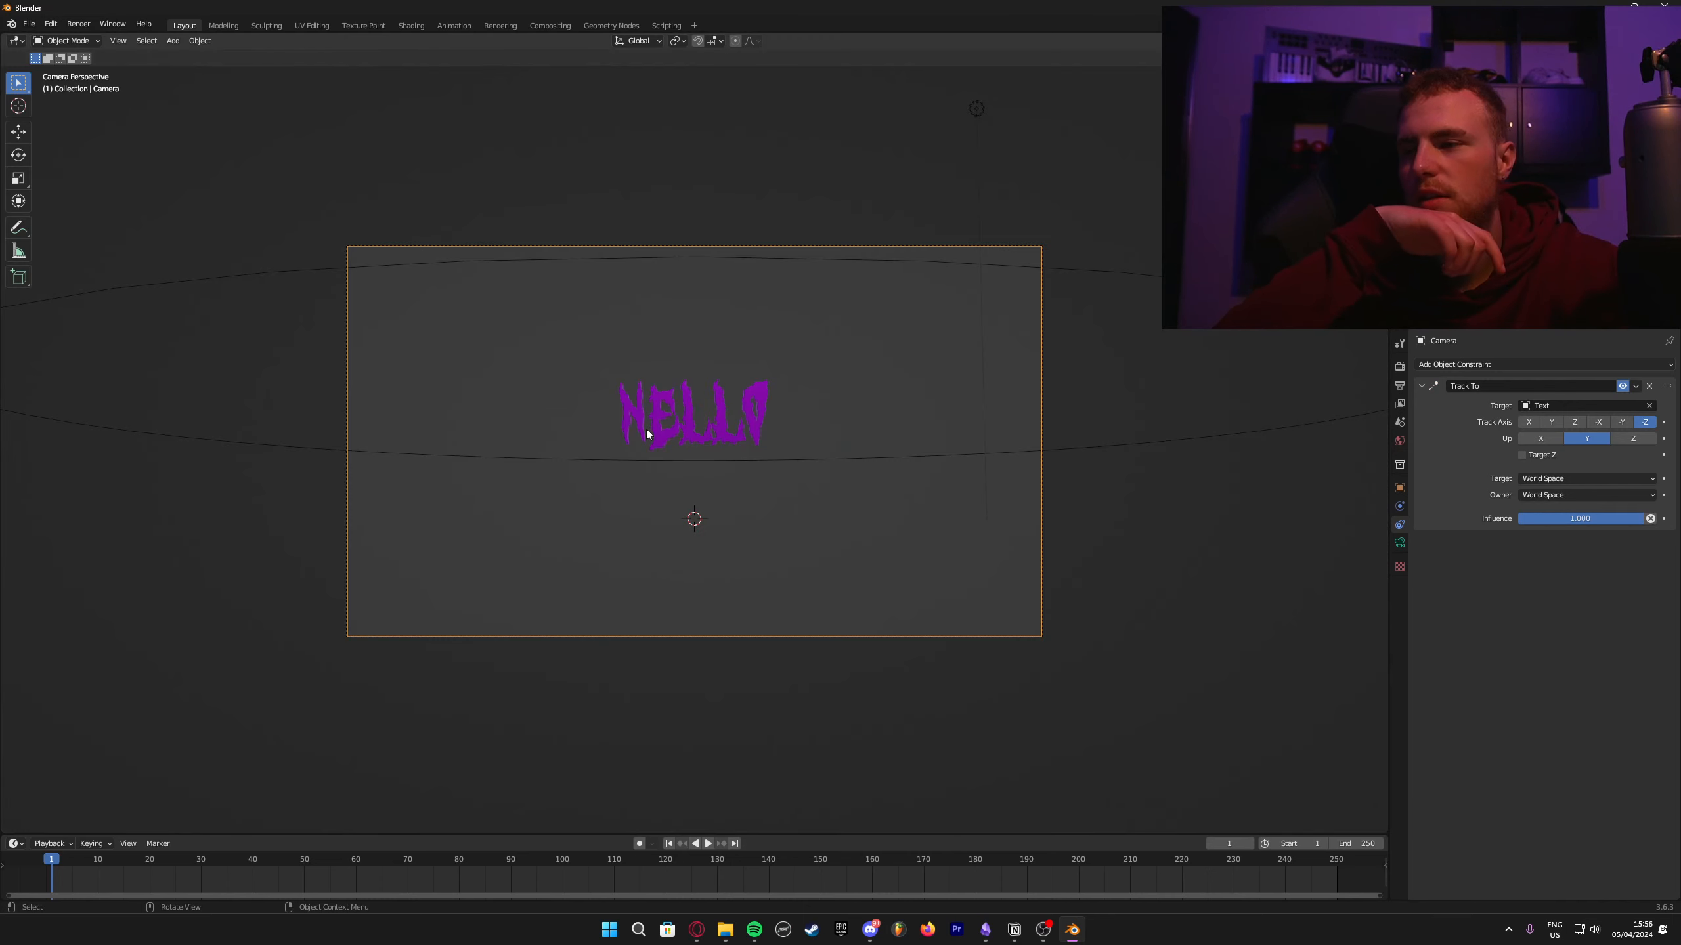
{"action": "key", "text": "KP_0"}
Step: Add a Clamp To constraint to the camera with BezierCircle as its target
{"action": "left_click", "coordinate": [1453, 365]}
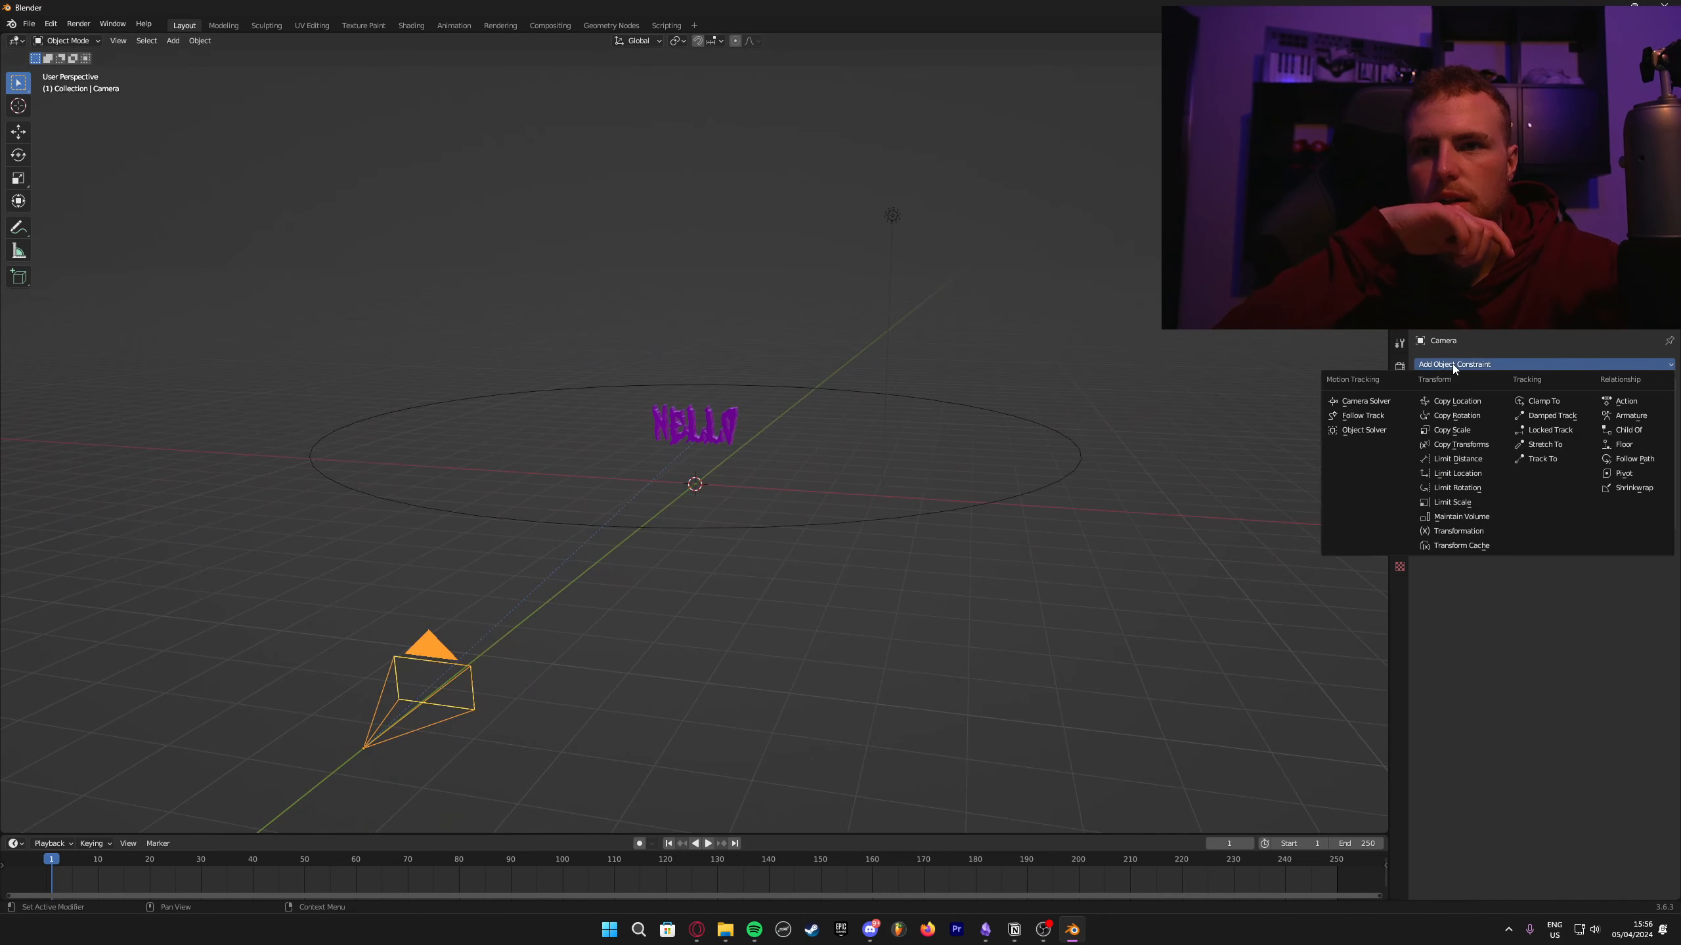
{"action": "left_click", "coordinate": [1541, 401]}
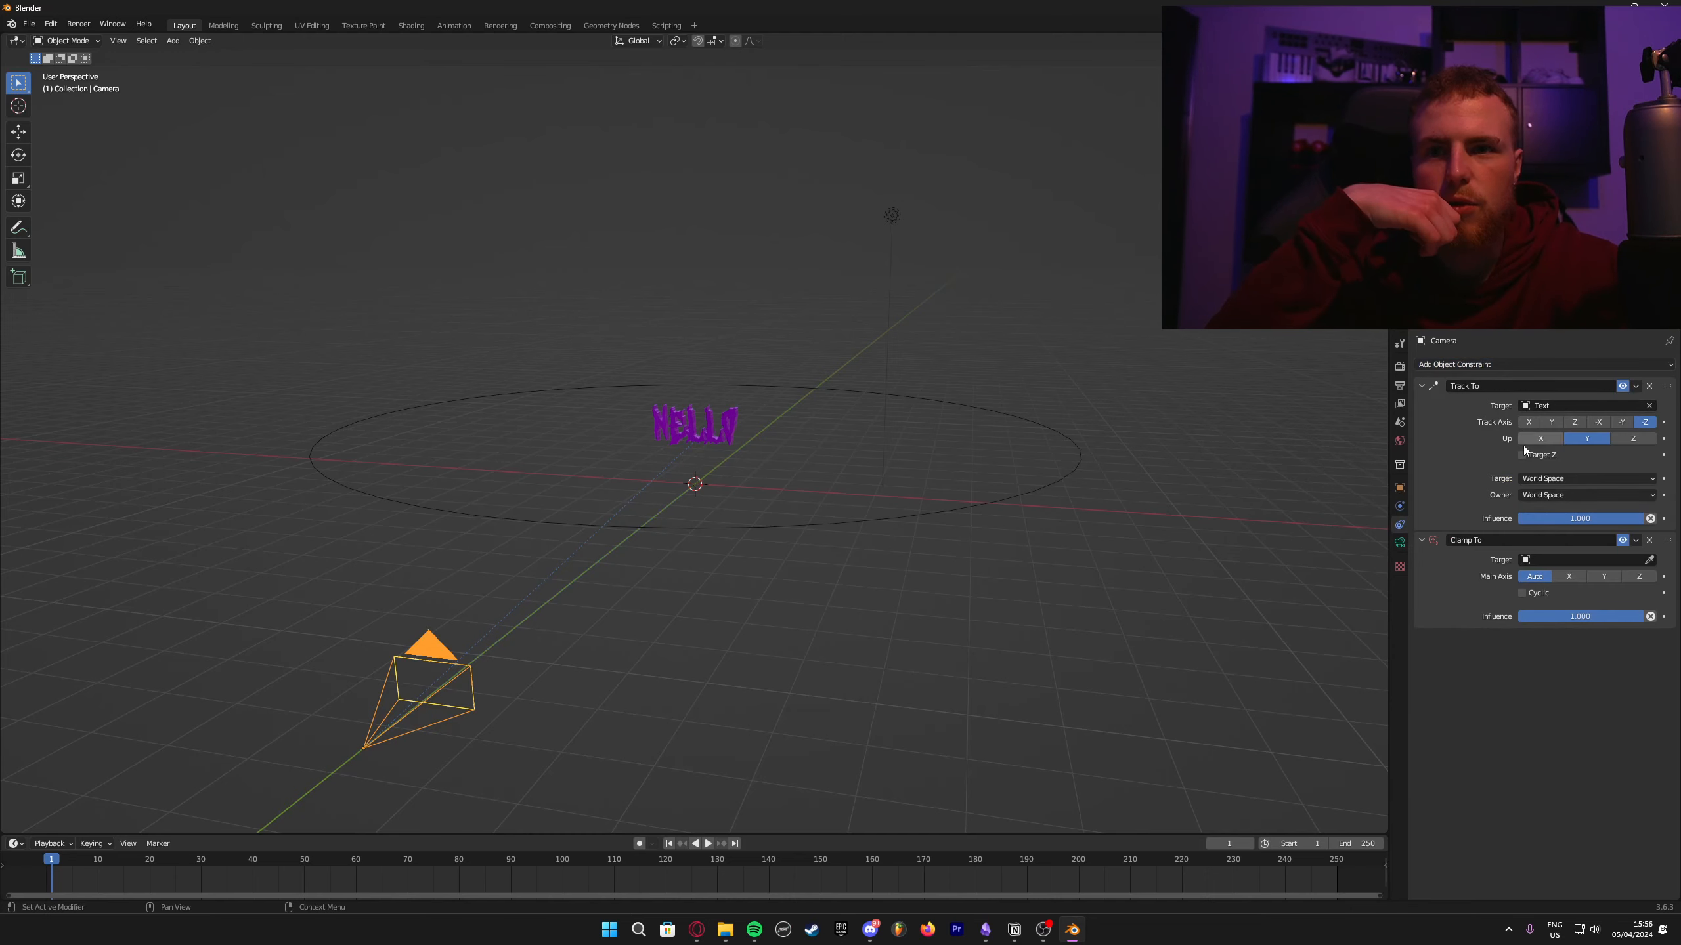
{"action": "left_click", "coordinate": [1533, 559]}
{"action": "left_click", "coordinate": [1548, 580]}
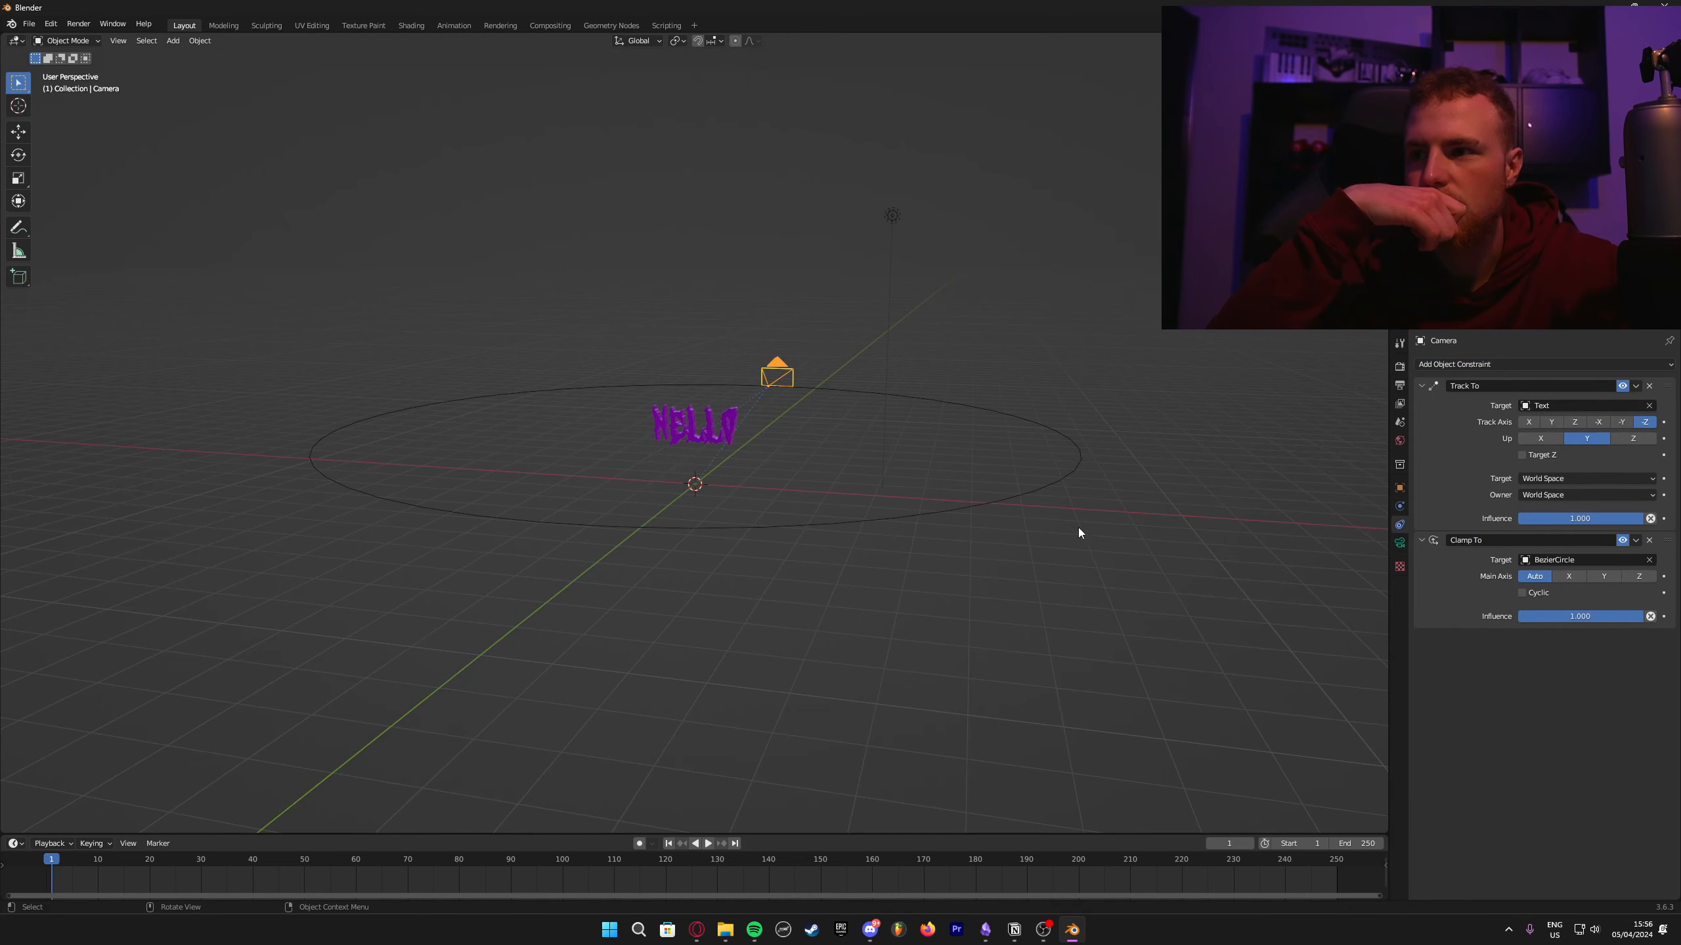
Step: Move the camera's Clamp To constraint above Track To in the constraint stack
{"action": "middle_click_drag", "start_coordinate": [1078, 529], "coordinate": [1046, 375]}
{"action": "middle_click_drag", "start_coordinate": [902, 400], "coordinate": [853, 410]}
{"action": "left_click", "coordinate": [1045, 414]}
{"action": "left_click", "coordinate": [1045, 414]}
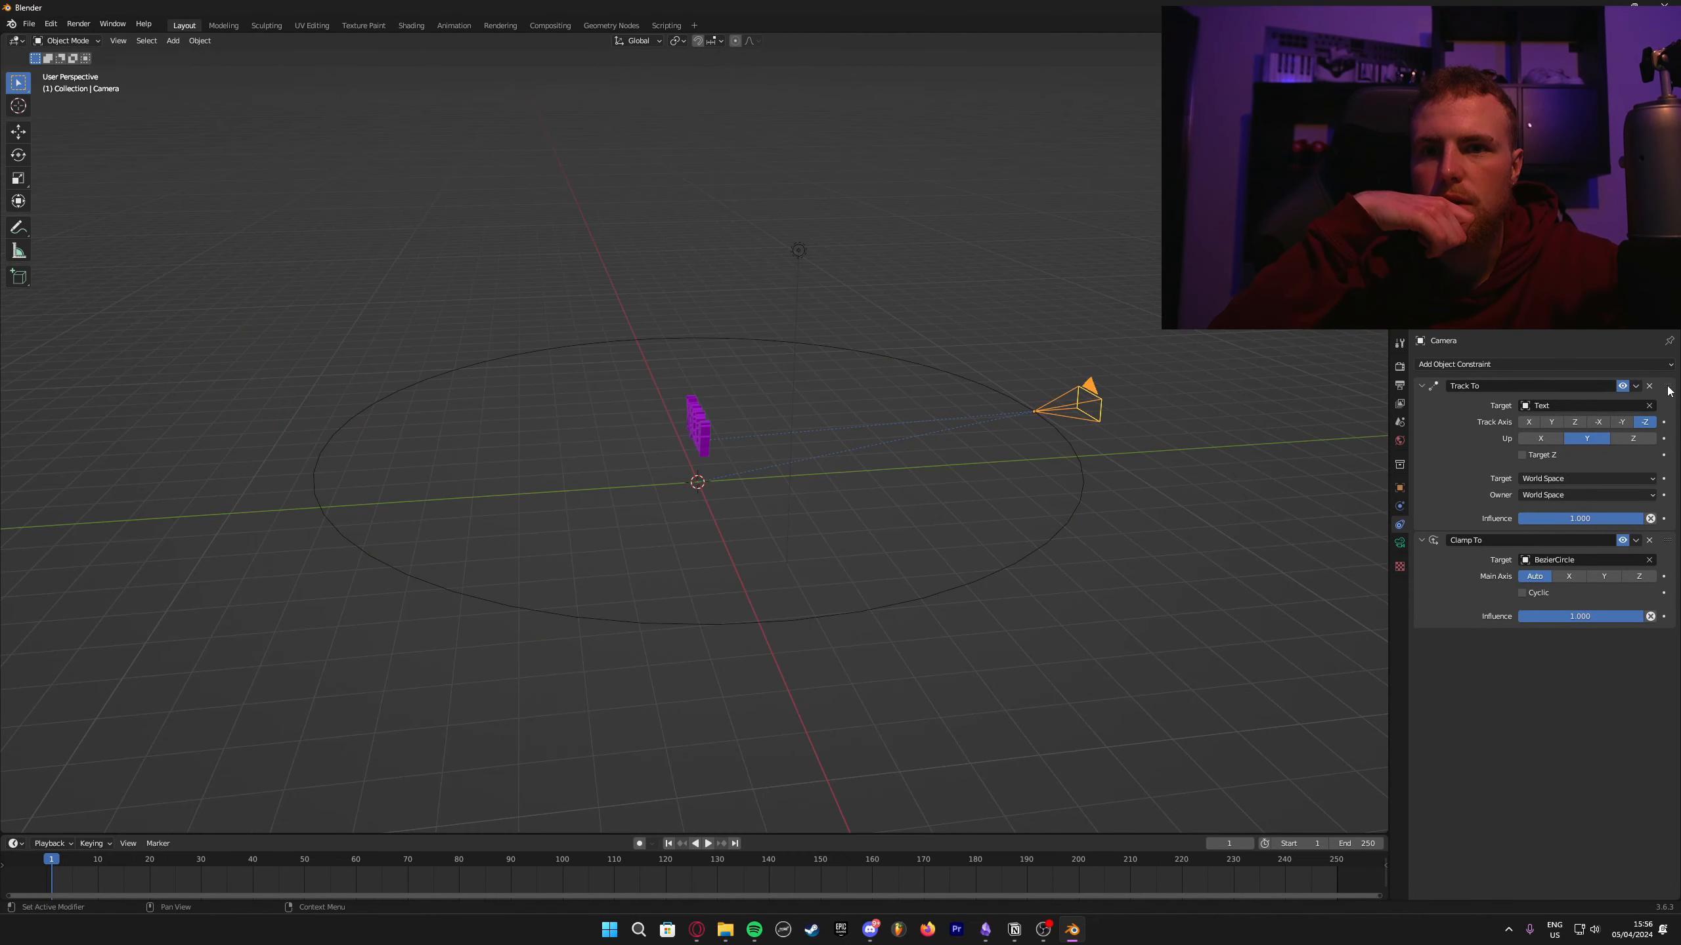
{"action": "left_click_drag", "start_coordinate": [1668, 387], "coordinate": [1638, 586]}
{"action": "middle_click_drag", "start_coordinate": [1165, 463], "coordinate": [1079, 444]}
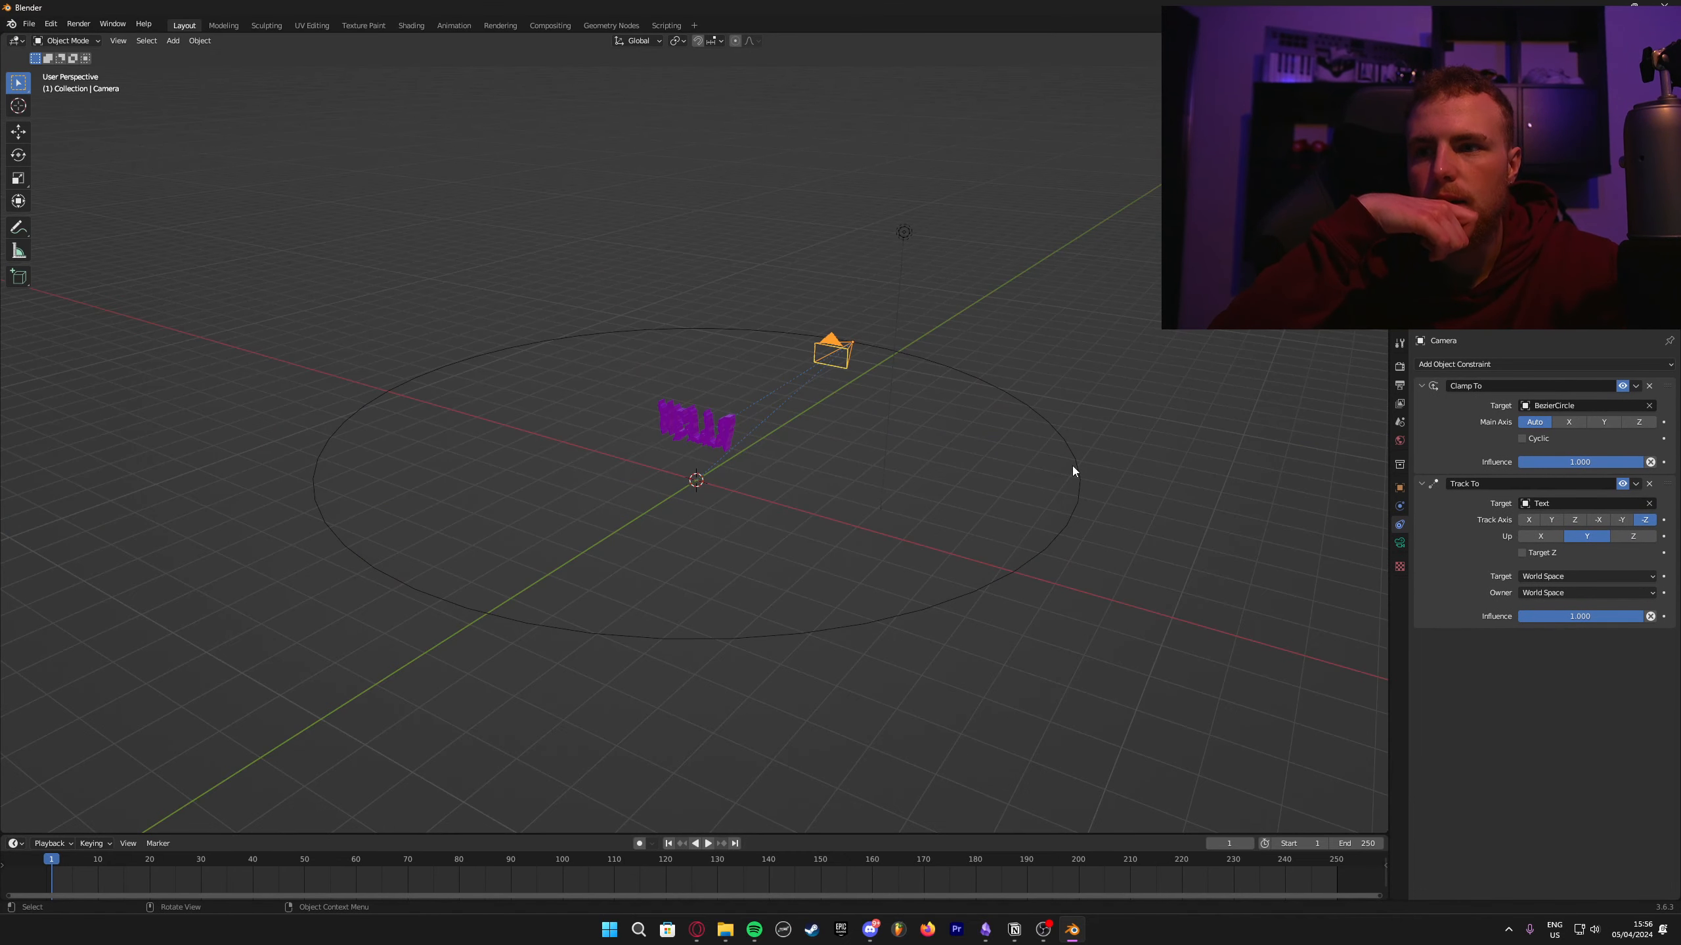
Step: Set the Bezier circle's Z rotation to 180° so the camera moves to the opposite side of the ring
{"action": "left_click", "coordinate": [1076, 469]}
{"action": "left_click", "coordinate": [1400, 489]}
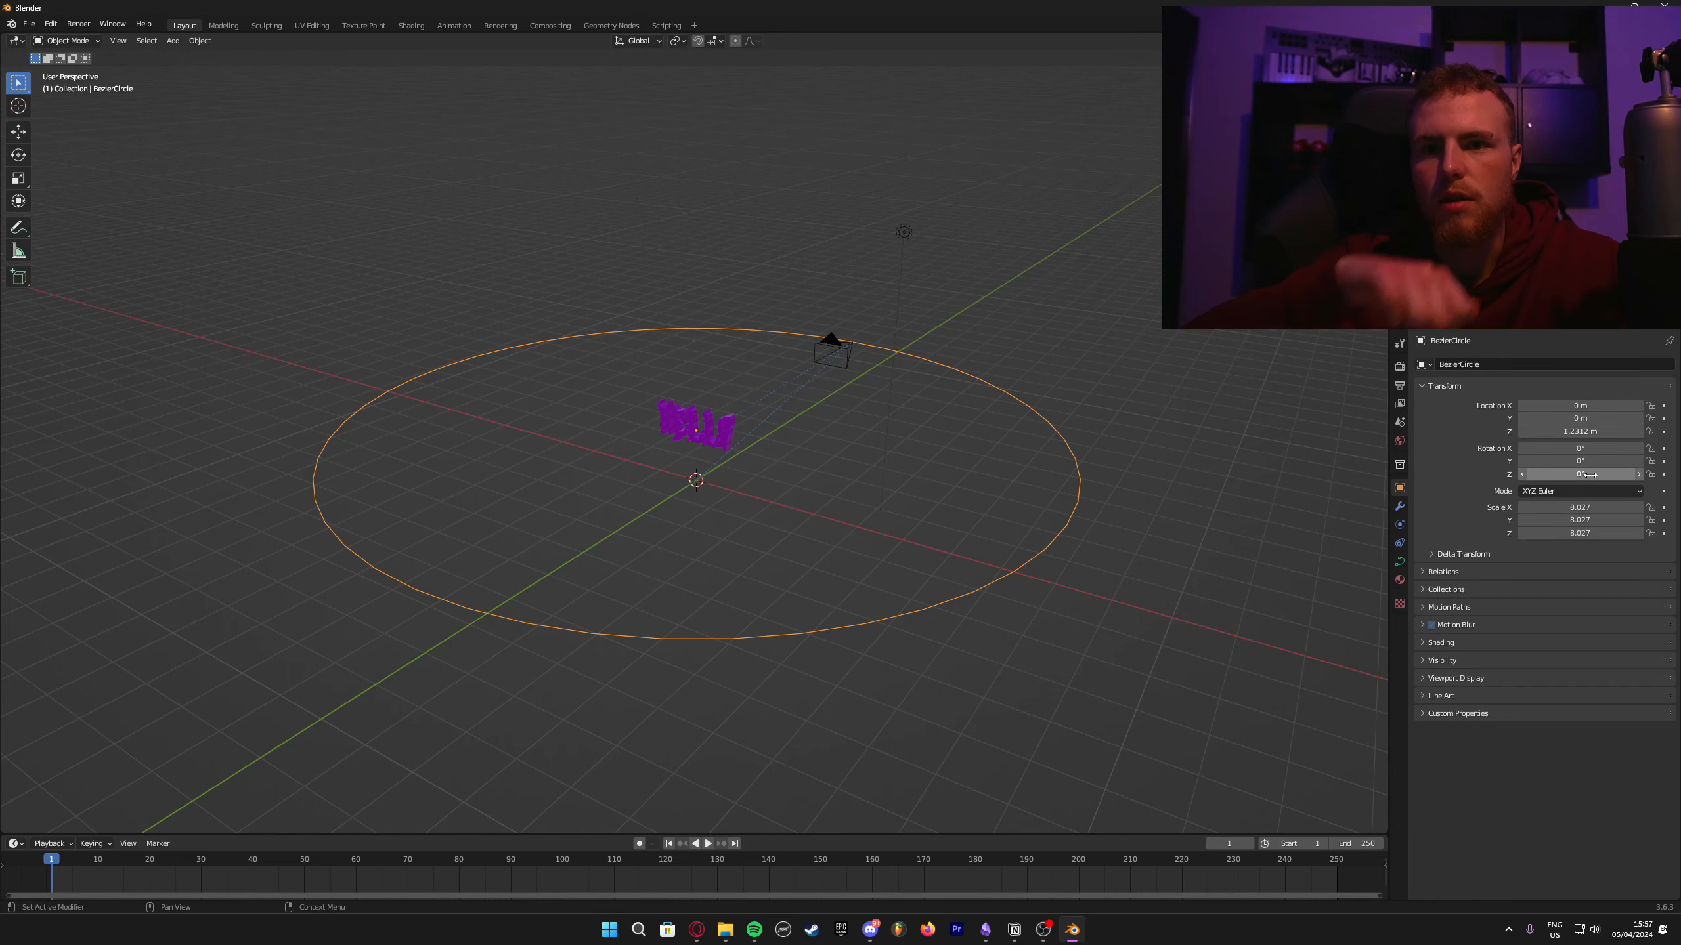
{"action": "left_click_drag", "start_coordinate": [1584, 475], "coordinate": [1609, 475]}
{"action": "left_click", "coordinate": [1585, 476]}
{"action": "type", "text": "180"}
{"action": "key", "text": "Return"}
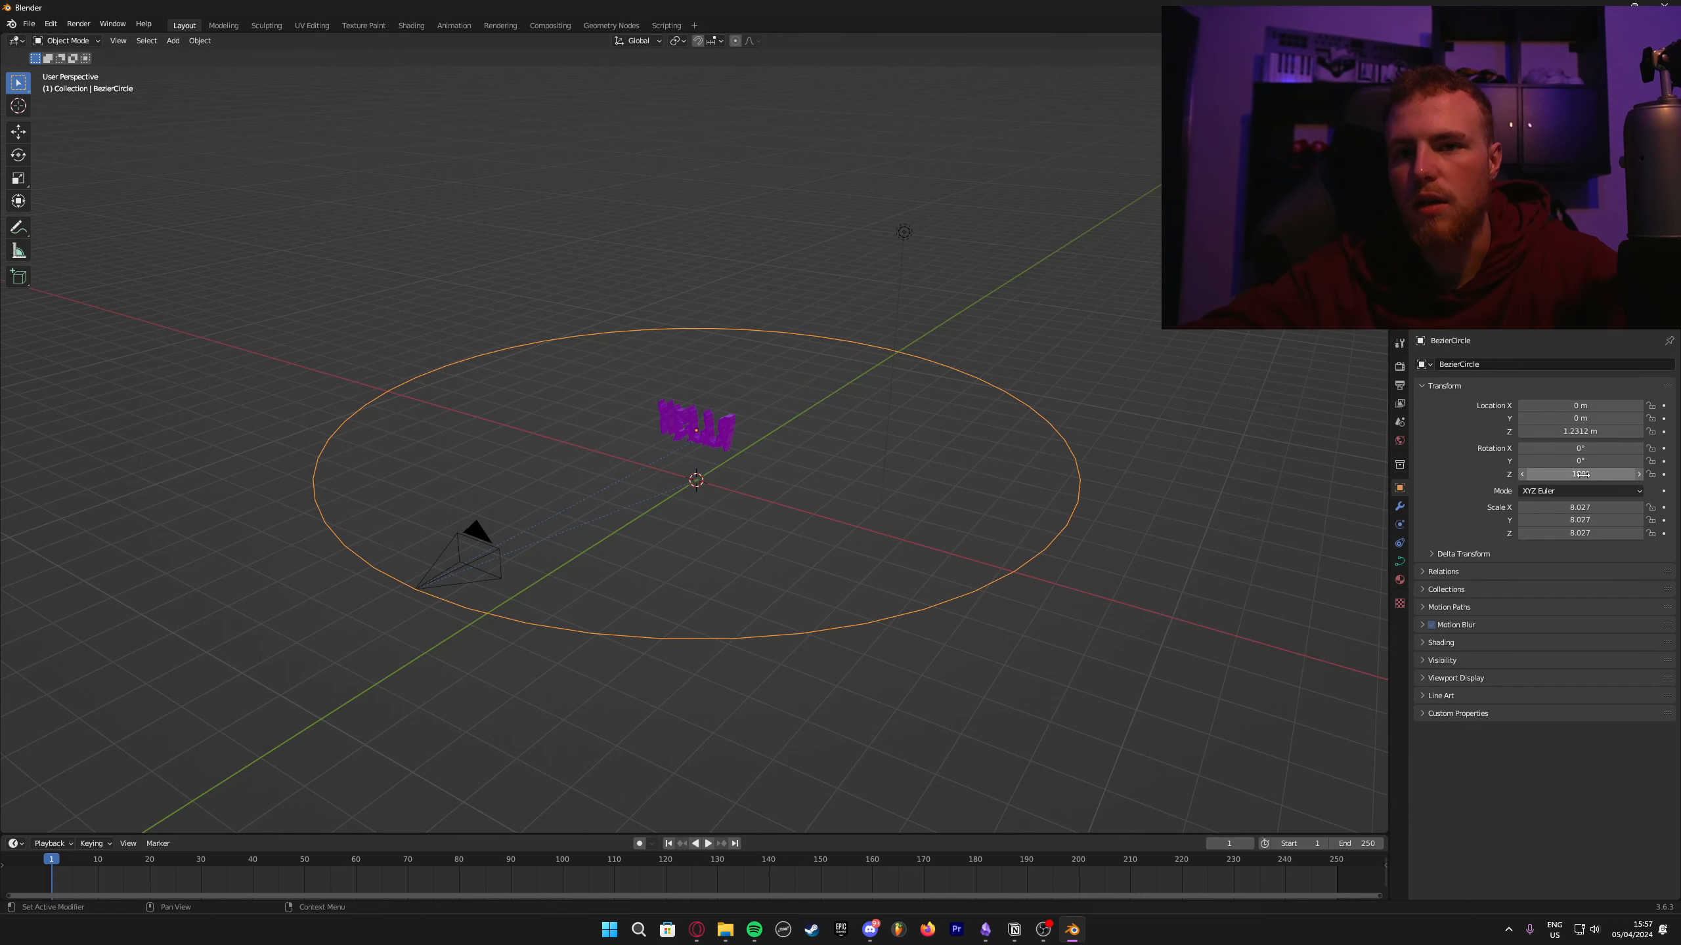
{"action": "middle_click_drag", "start_coordinate": [1185, 522], "coordinate": [1091, 394]}
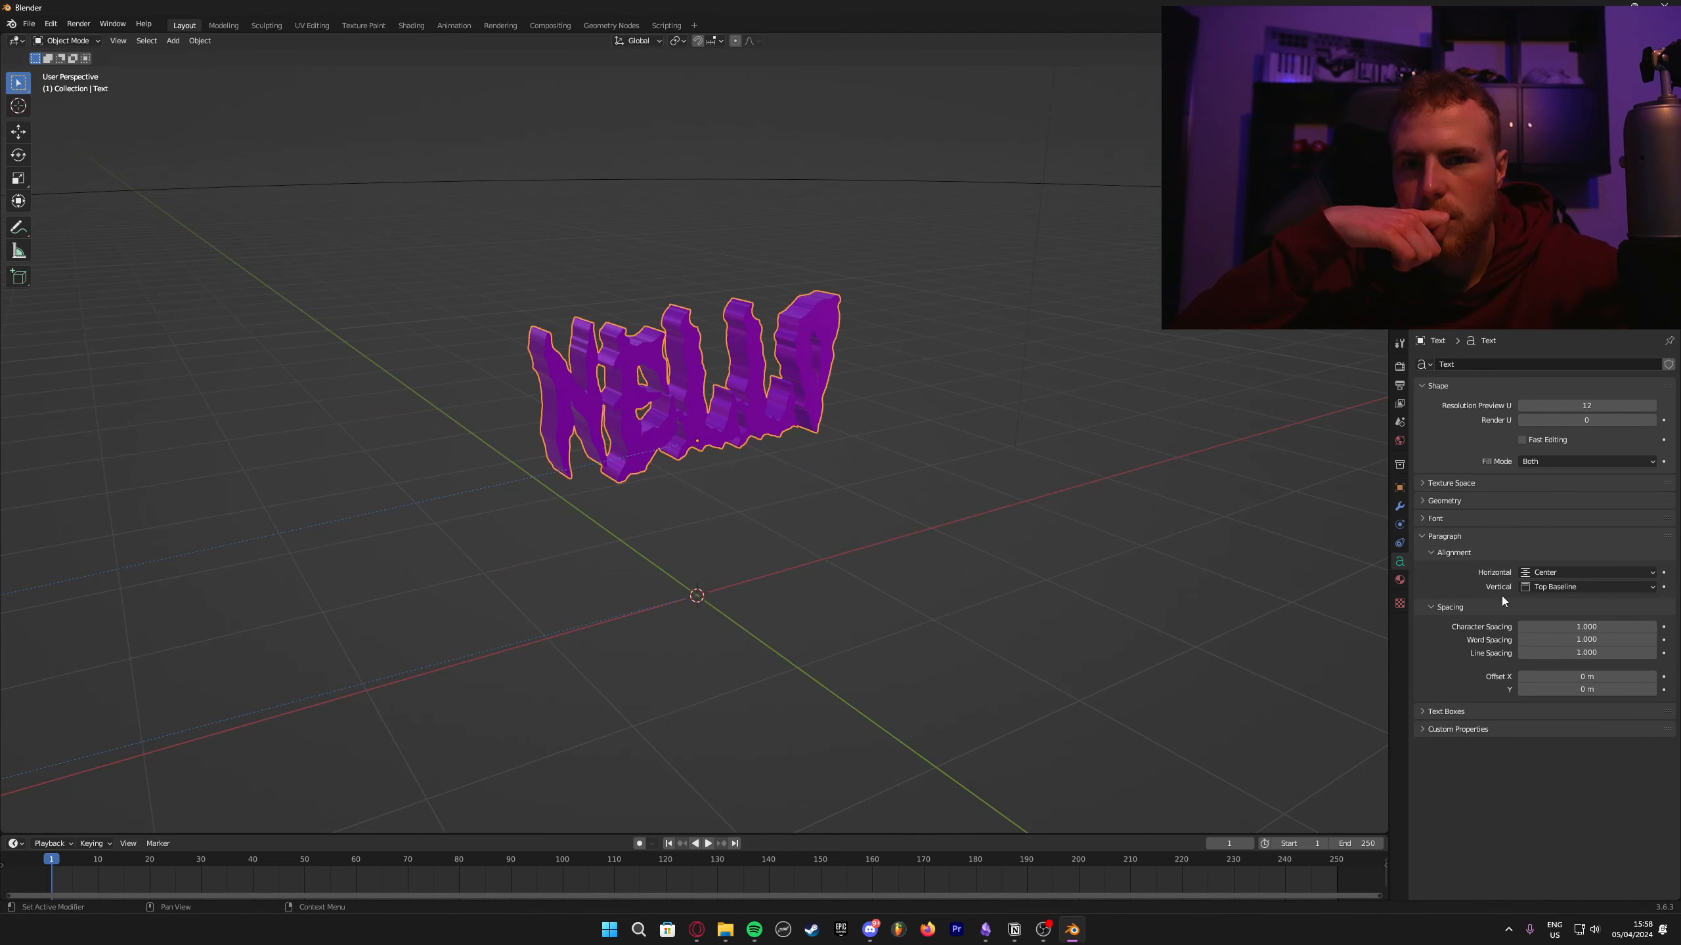
Step: Set the text's vertical alignment to Middle and check its framing through the camera
{"action": "left_click", "coordinate": [1539, 587]}
{"action": "left_click", "coordinate": [1562, 630]}
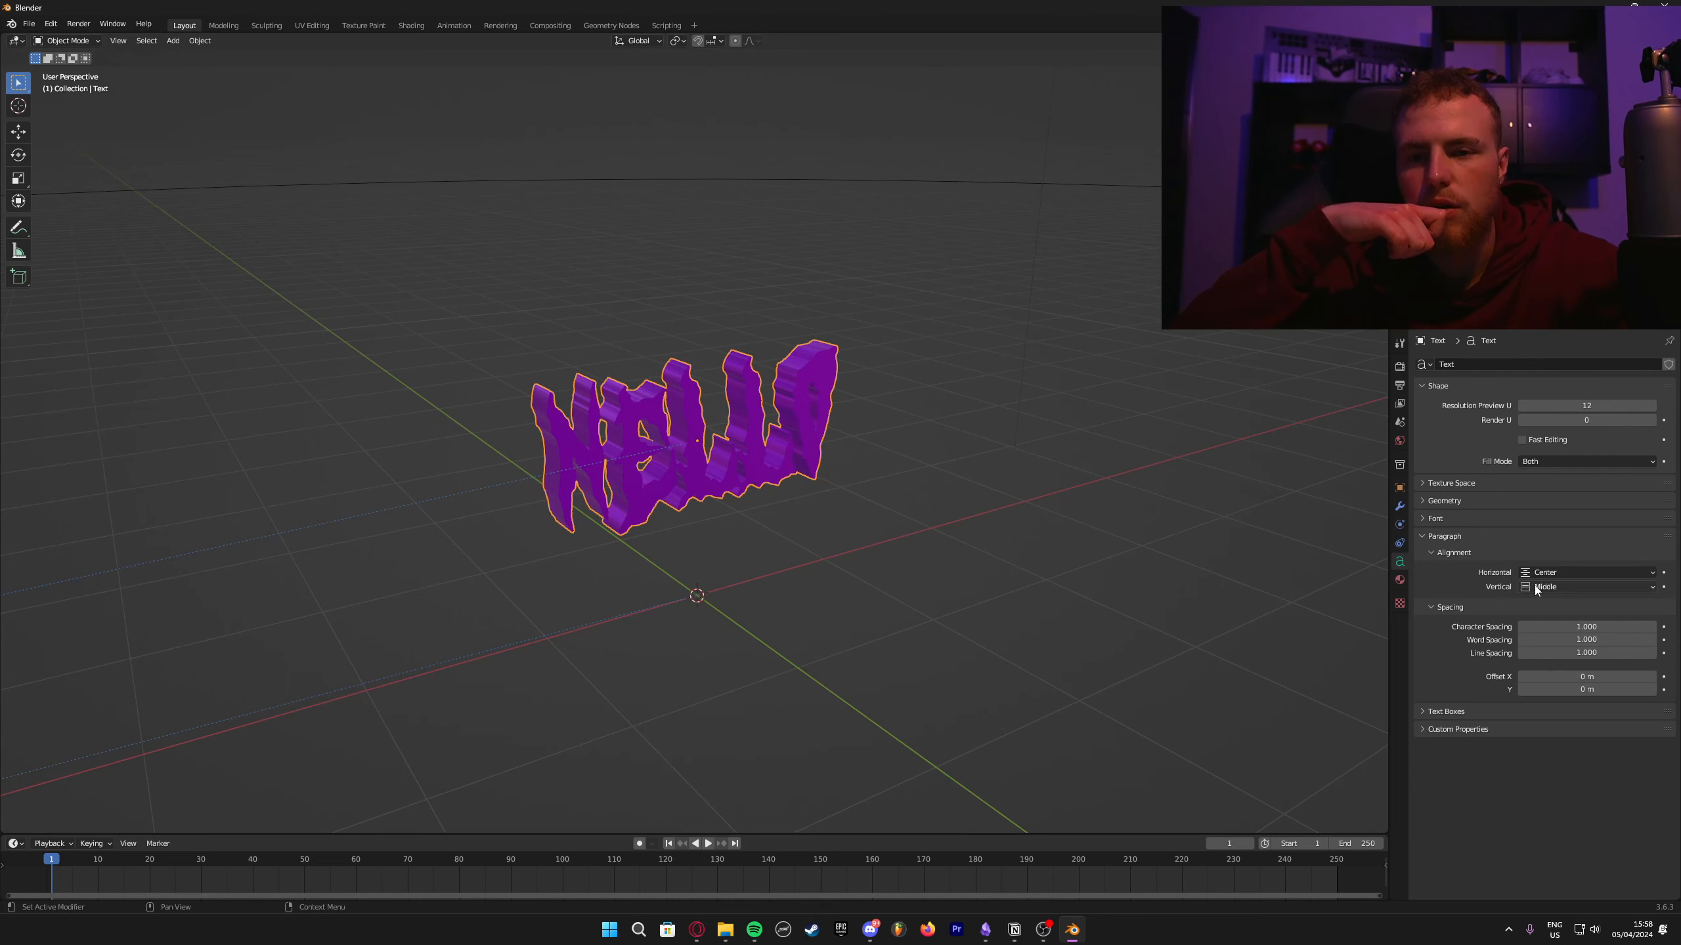
{"action": "key", "text": "KP_0"}
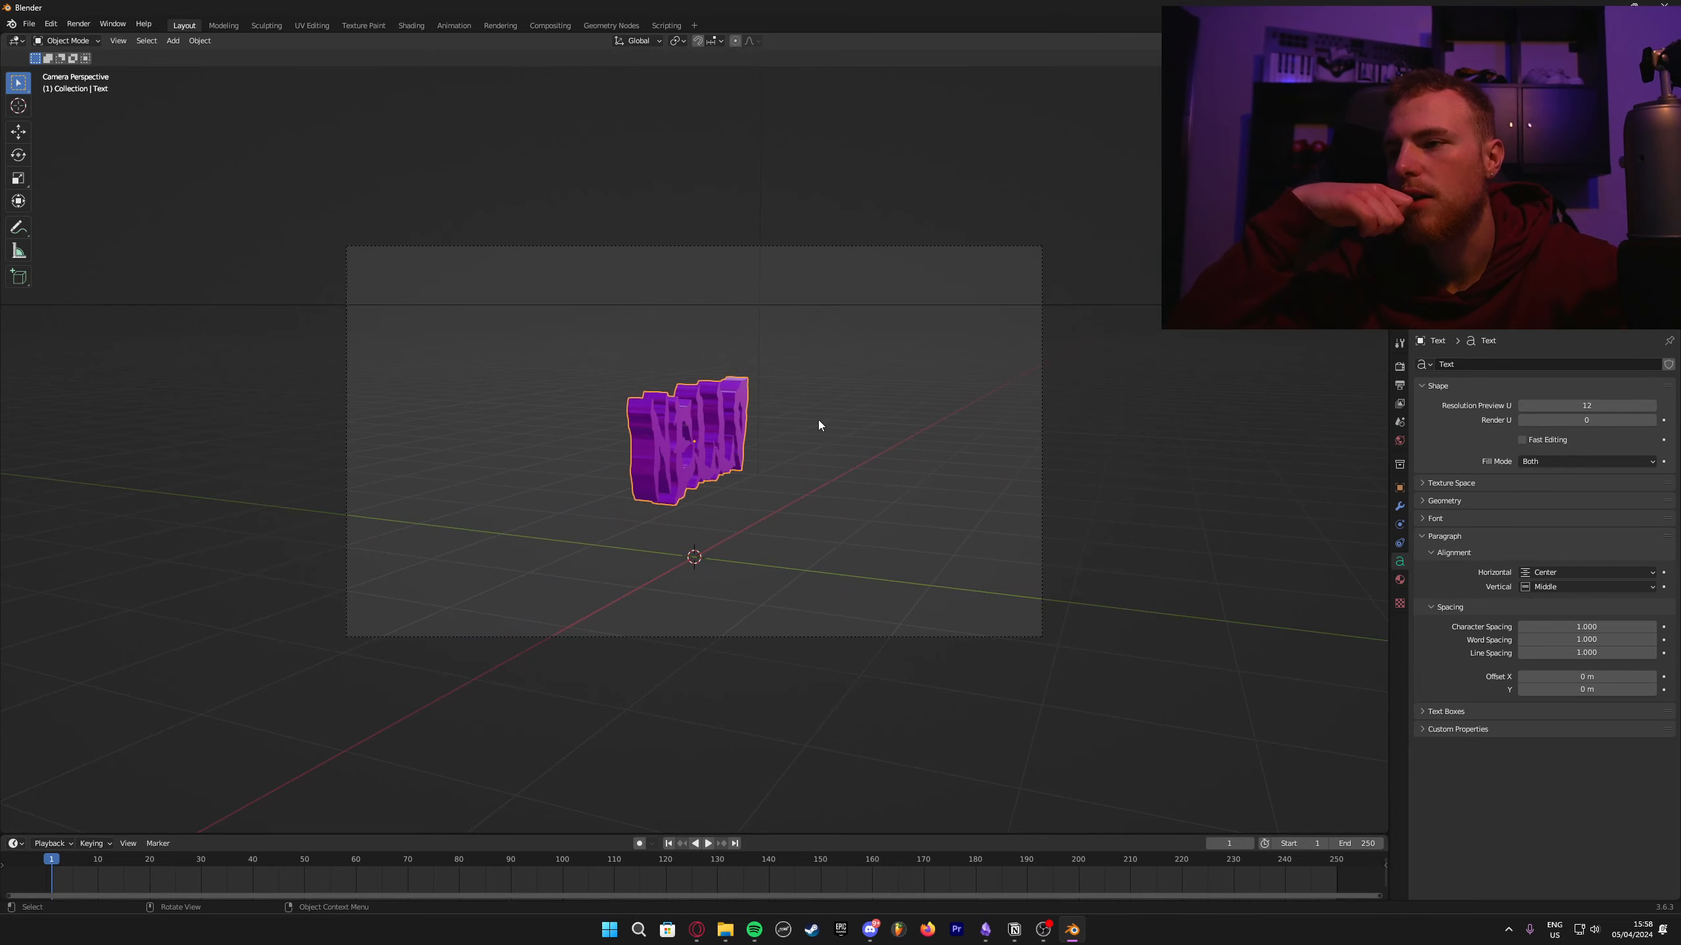
{"action": "key", "text": "KP_0"}
Step: Test the Bezier circle's Z rotation through the camera, including 0°, and set it to 180°
{"action": "left_click", "coordinate": [797, 449]}
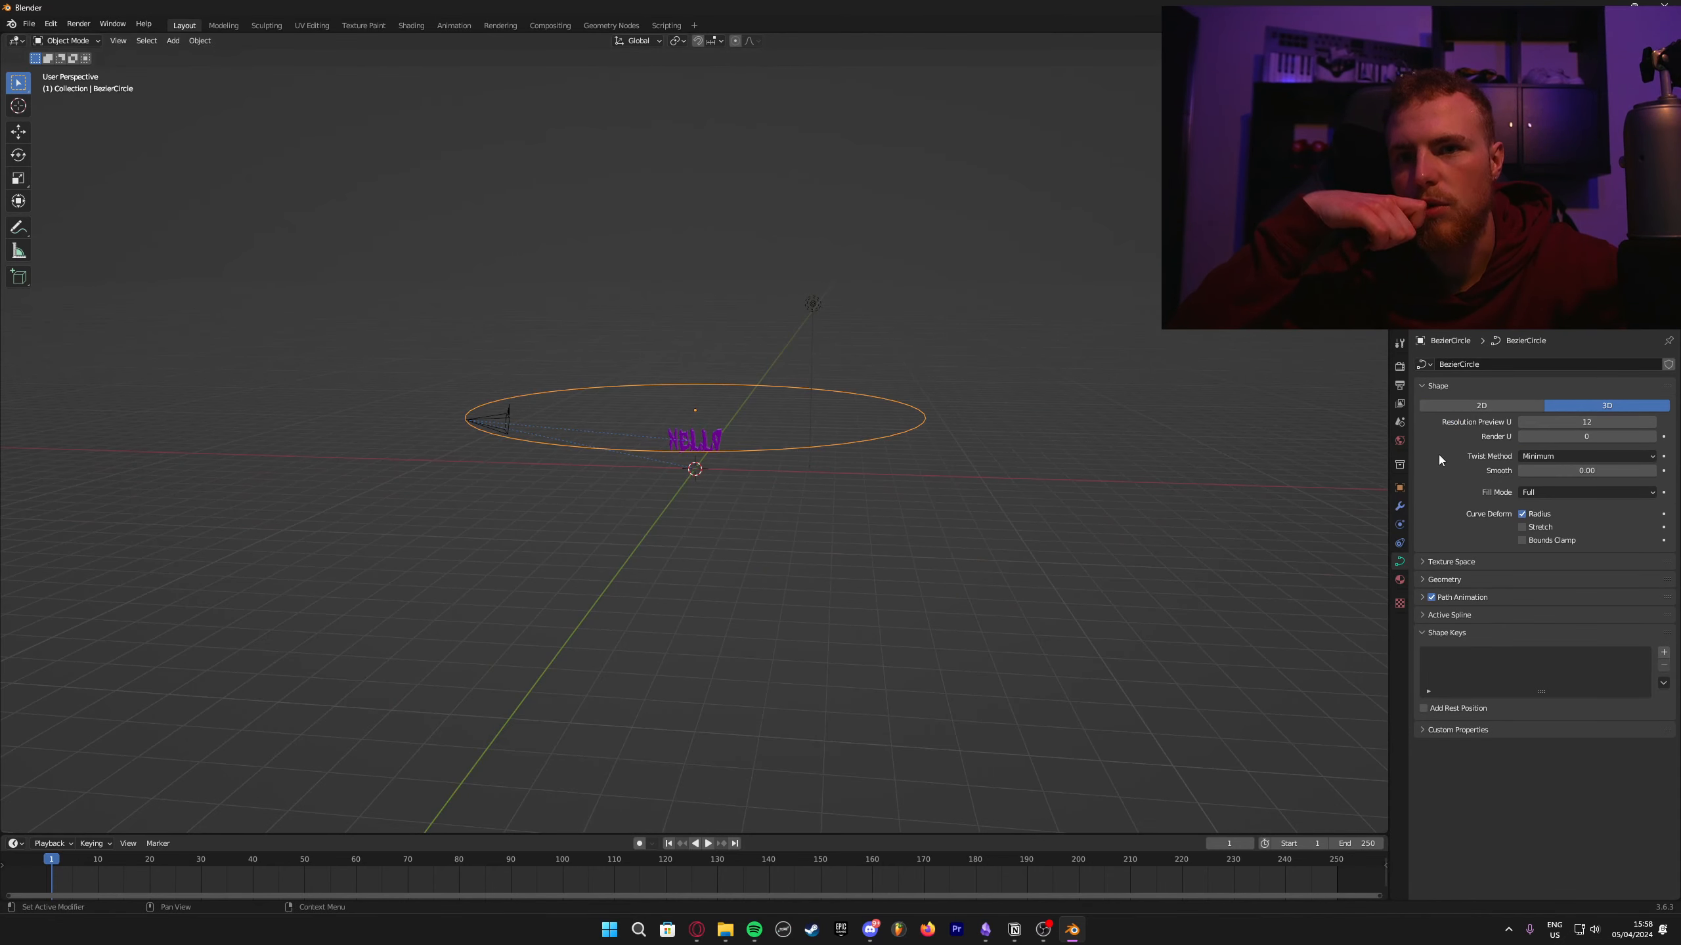
{"action": "left_click", "coordinate": [1399, 487]}
{"action": "key", "text": "KP_0"}
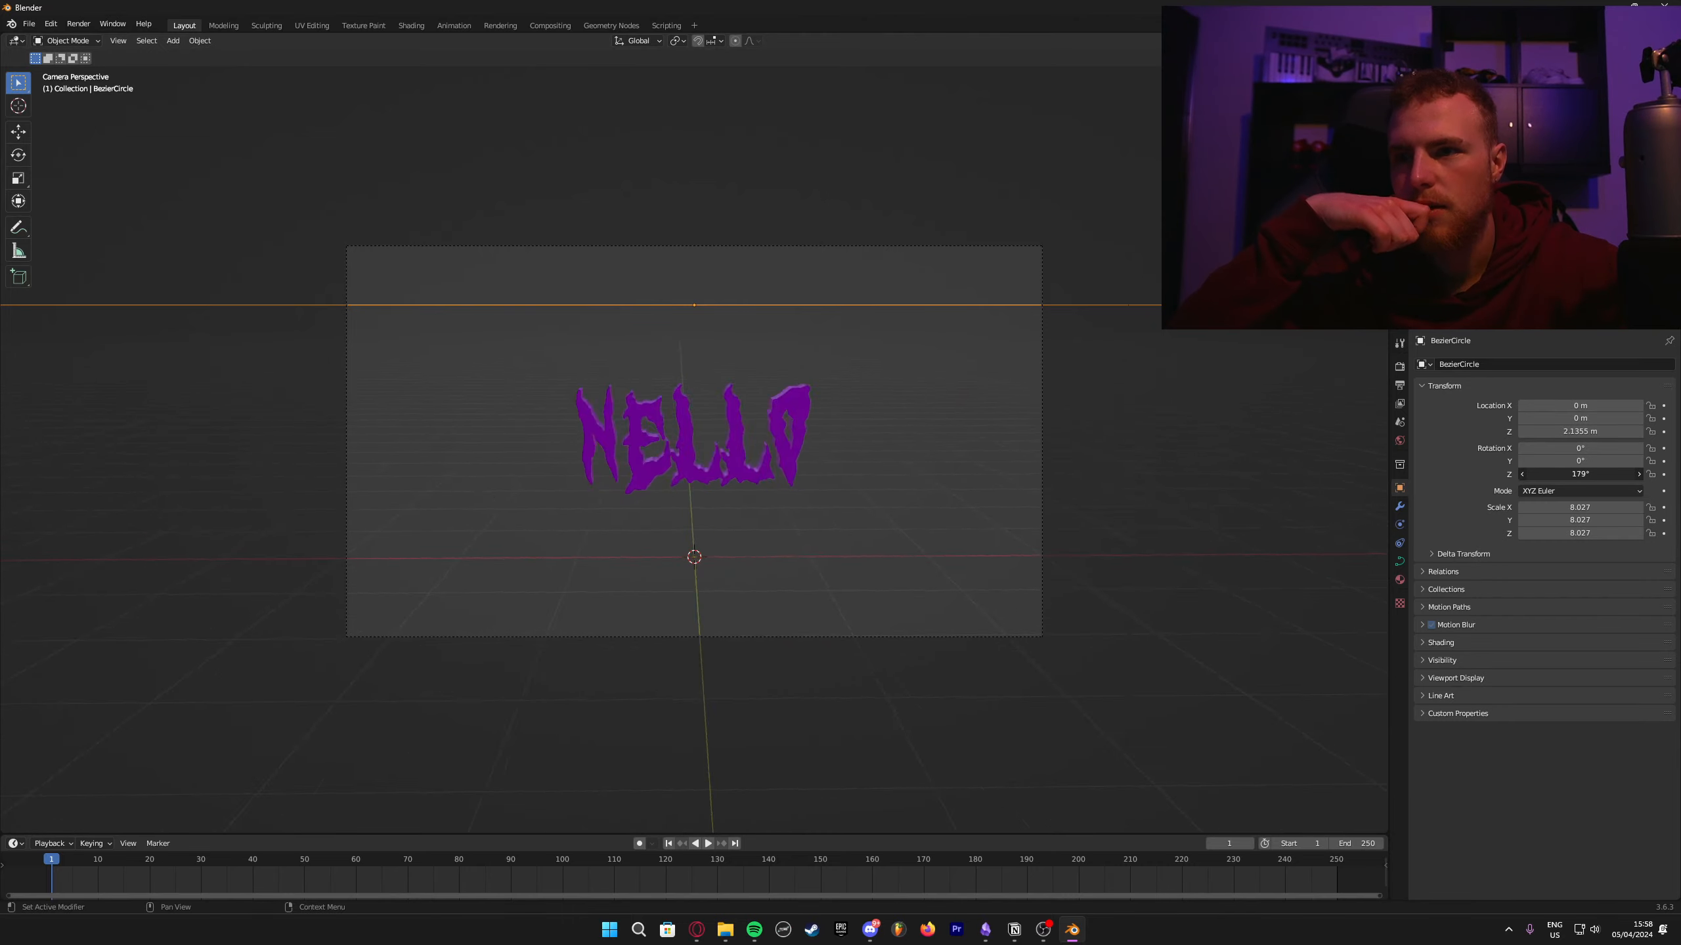
{"action": "mouse_move", "coordinate": [1580, 474]}
{"action": "left_mouse_down"}
{"action": "mouse_move", "coordinate": [1605, 474]}
{"action": "mouse_move", "coordinate": [1463, 474]}
{"action": "mouse_move", "coordinate": [1581, 474]}
{"action": "left_mouse_up"}
{"action": "left_click", "coordinate": [1580, 475]}
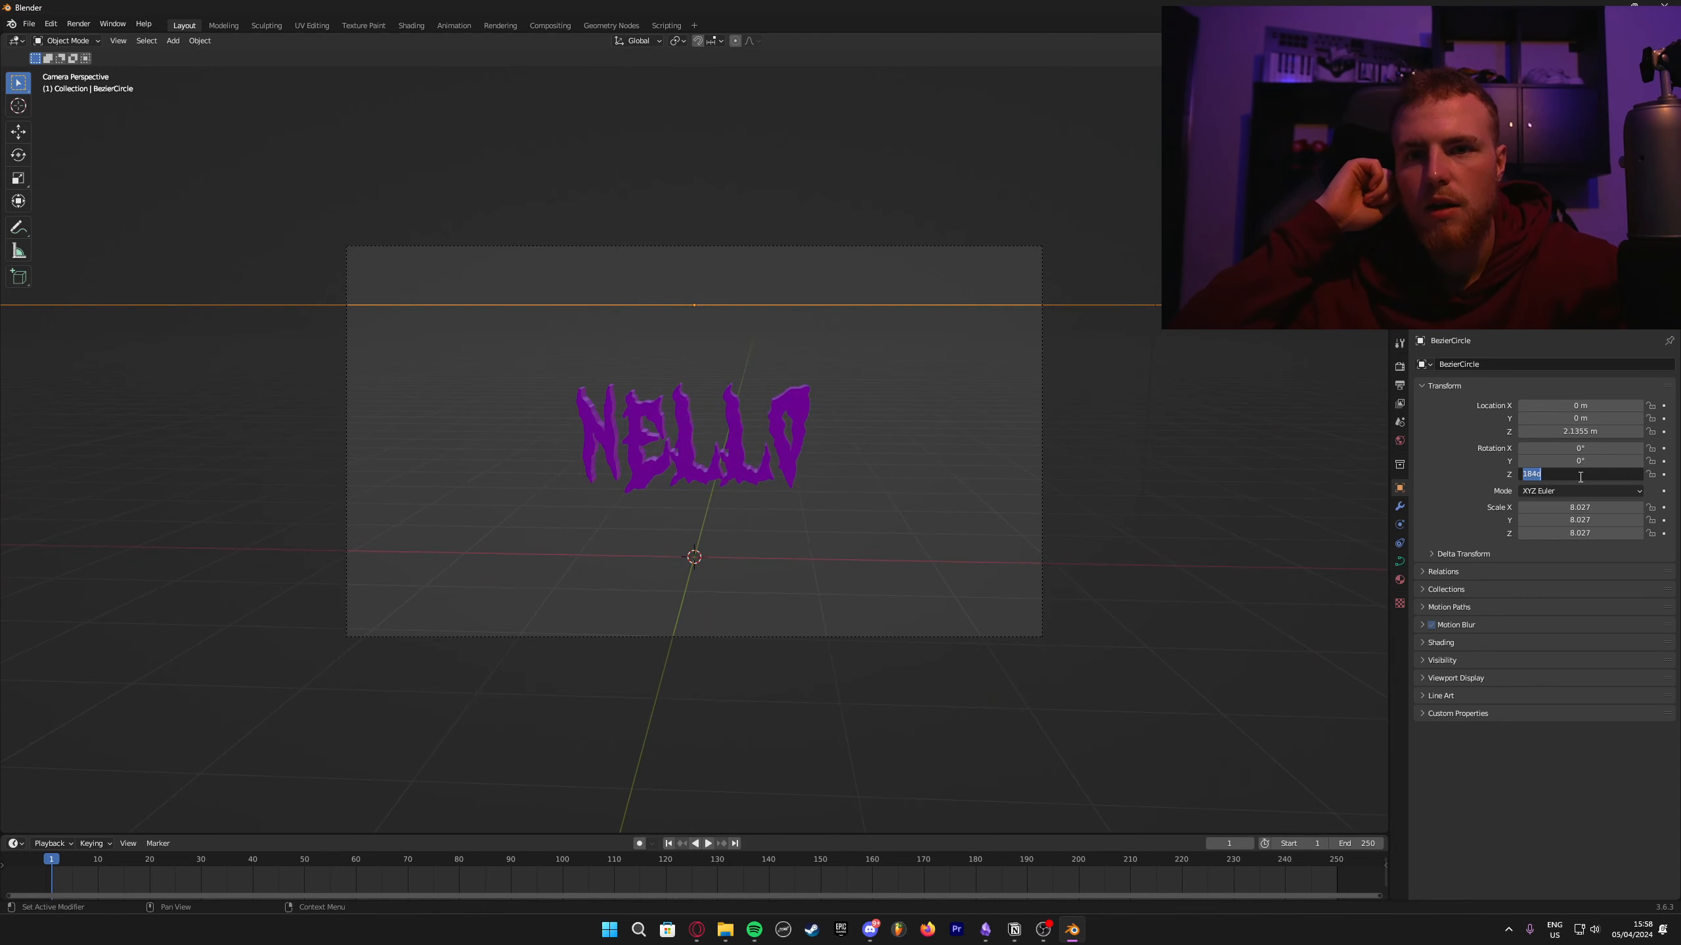
{"action": "type", "text": "0"}
{"action": "key", "text": "Return"}
{"action": "left_click", "coordinate": [1583, 475]}
{"action": "type", "text": "180"}
{"action": "key", "text": "Return"}
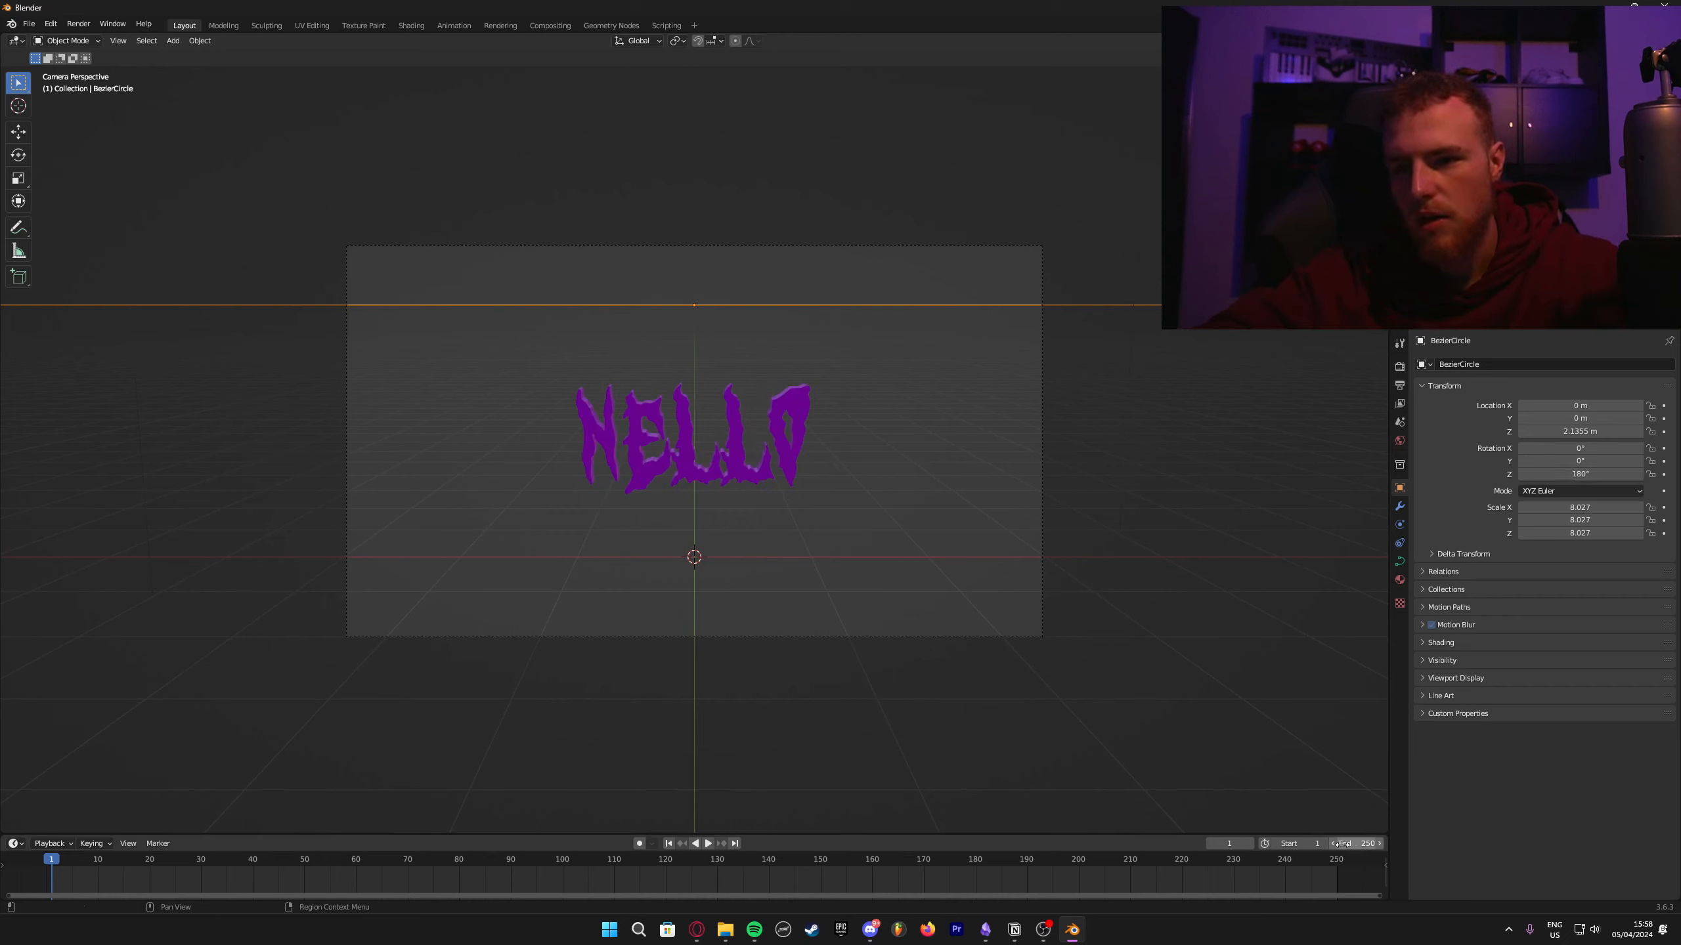
Step: Set the animation's frame range to start at 0 and end at 120
{"action": "left_click", "coordinate": [1299, 845]}
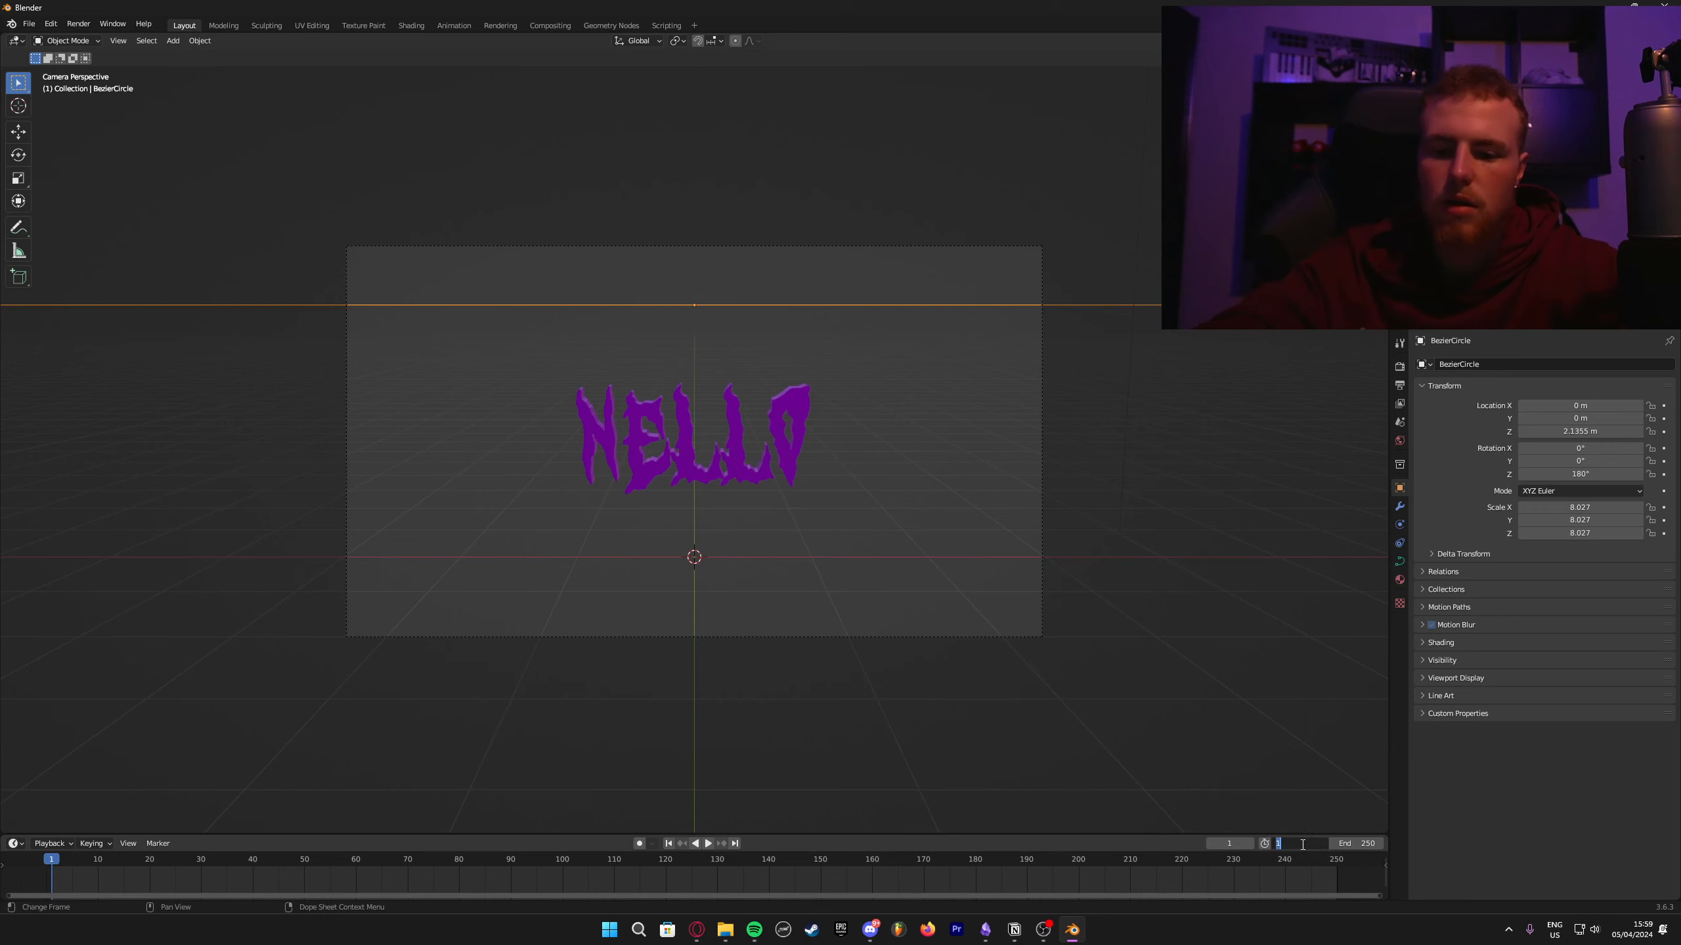
{"action": "left_click", "coordinate": [1364, 844]}
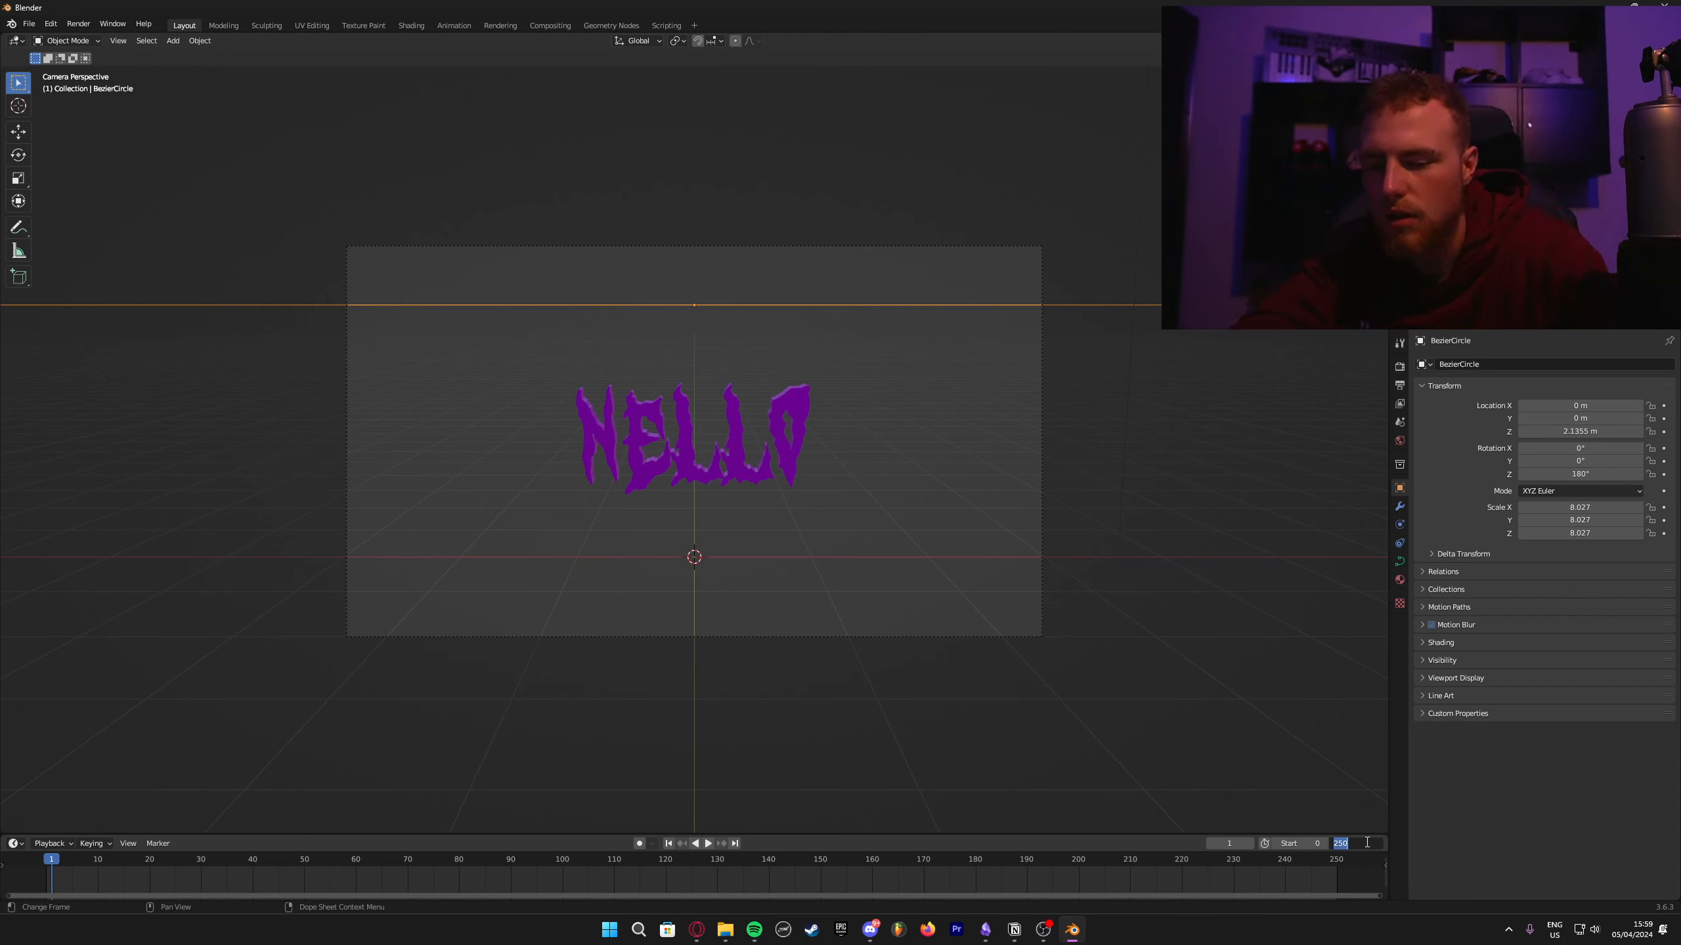
{"action": "type", "text": "120"}
{"action": "key", "text": "Return"}
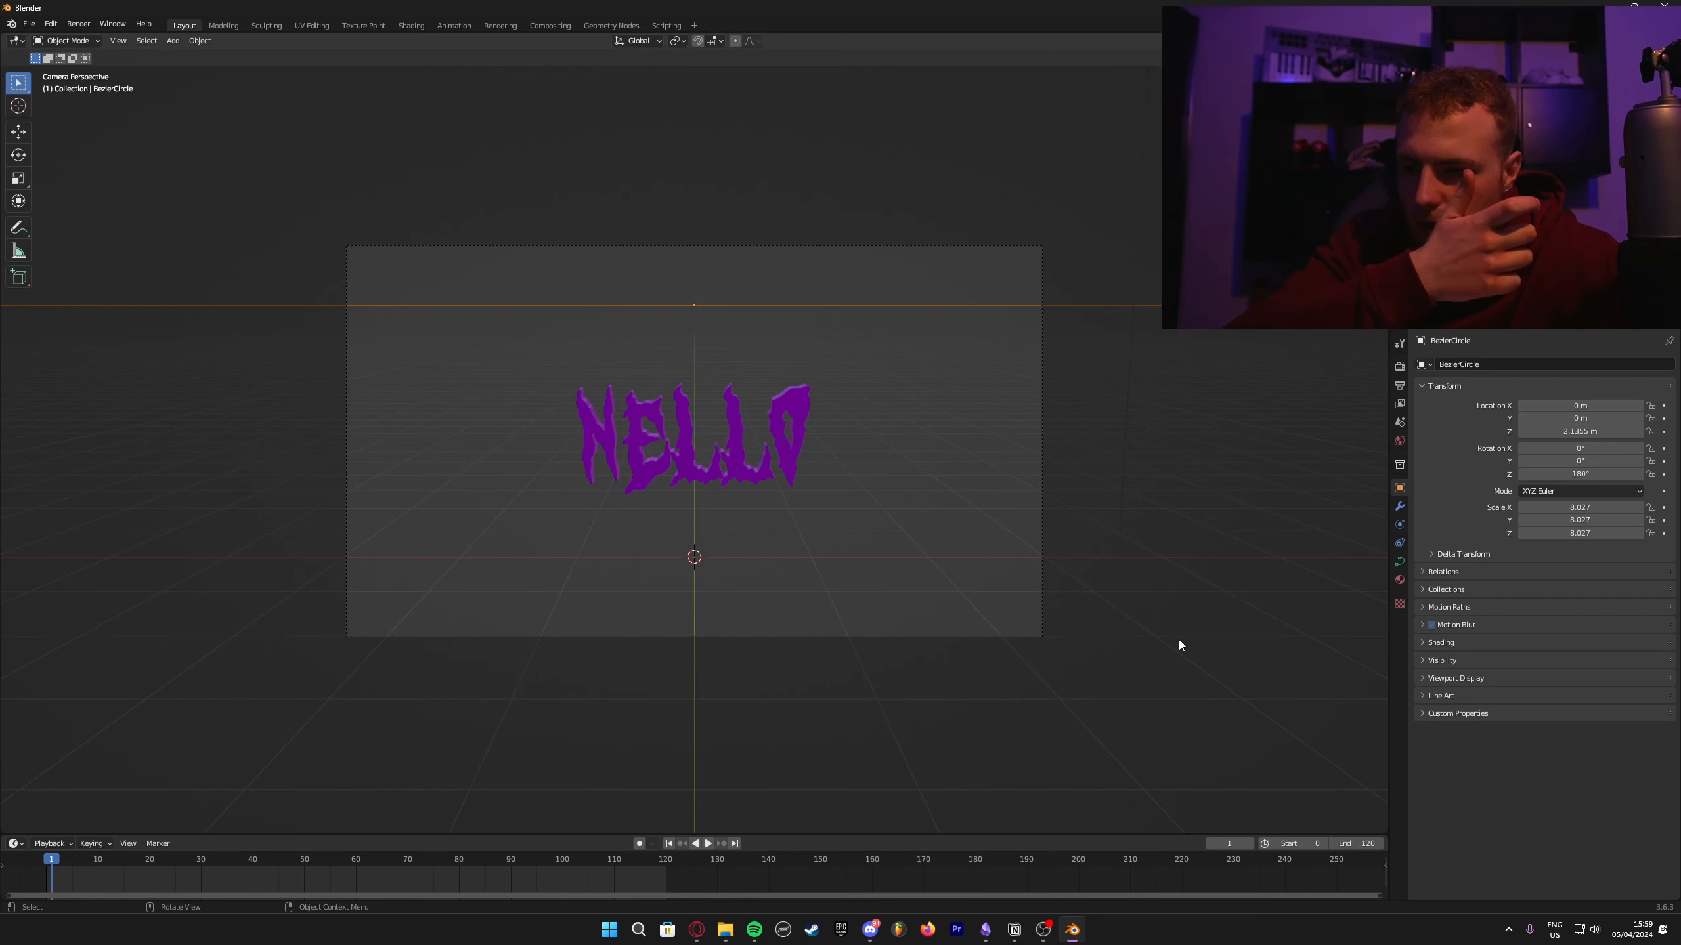
Step: Enlarge the timeline and keyframe the Bezier circle's 180° Z rotation at frame 0
{"action": "key", "text": "shift+Left"}
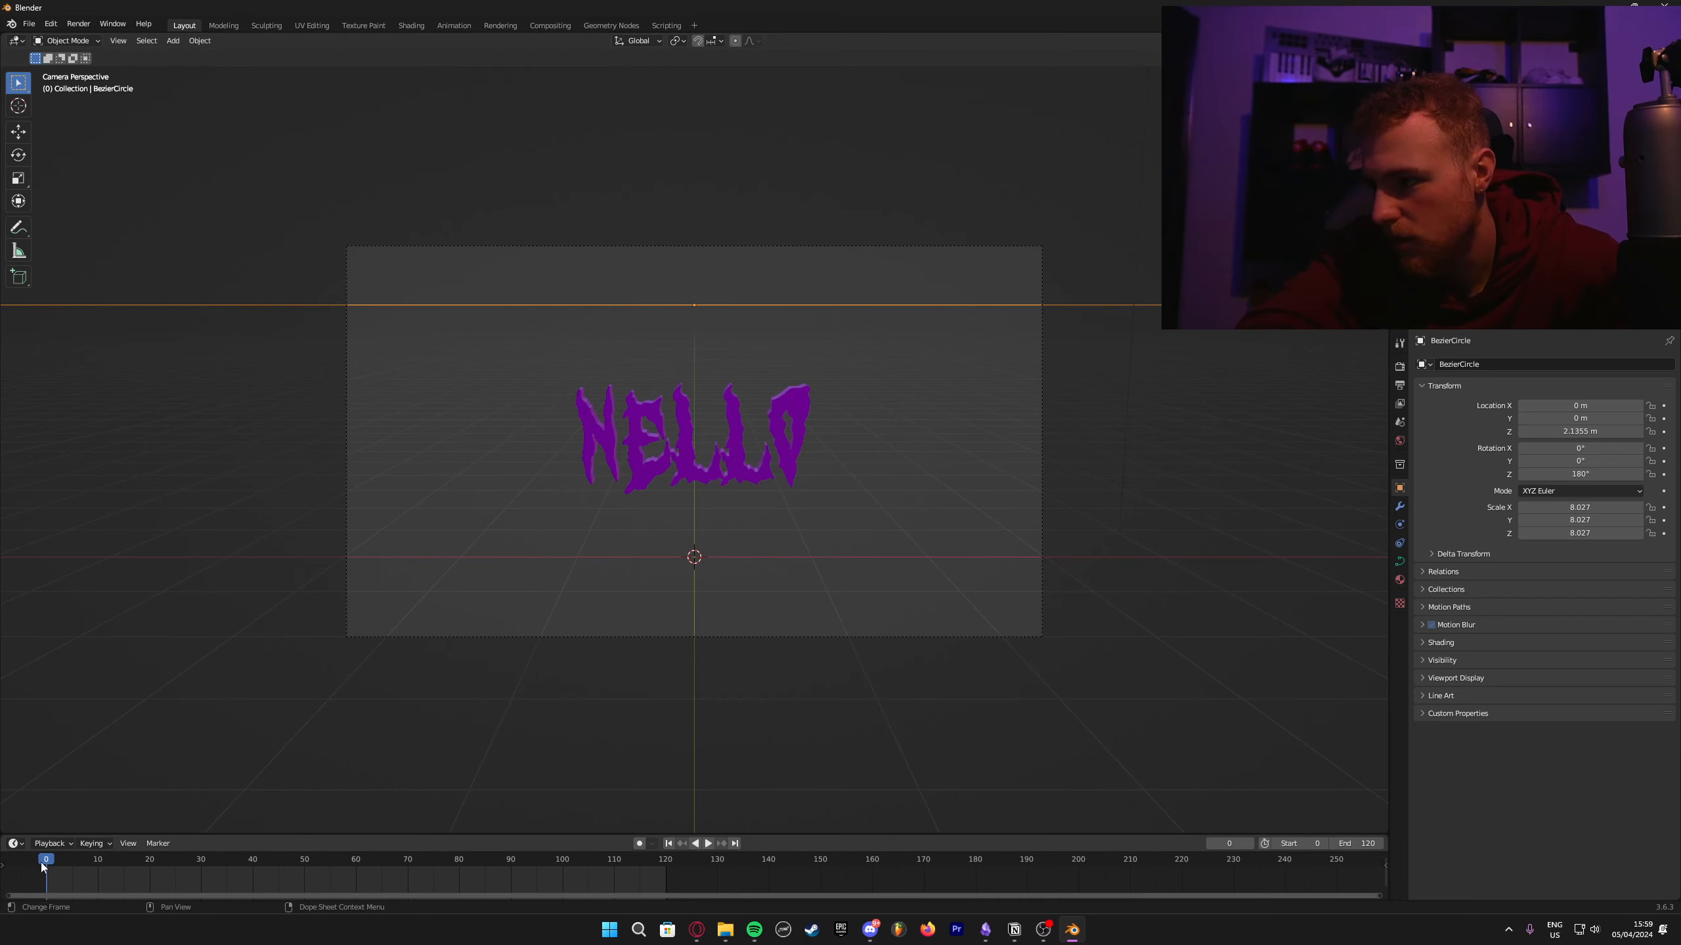
{"action": "left_click_drag", "start_coordinate": [287, 835], "coordinate": [298, 725]}
{"action": "left_click", "coordinate": [1664, 475]}
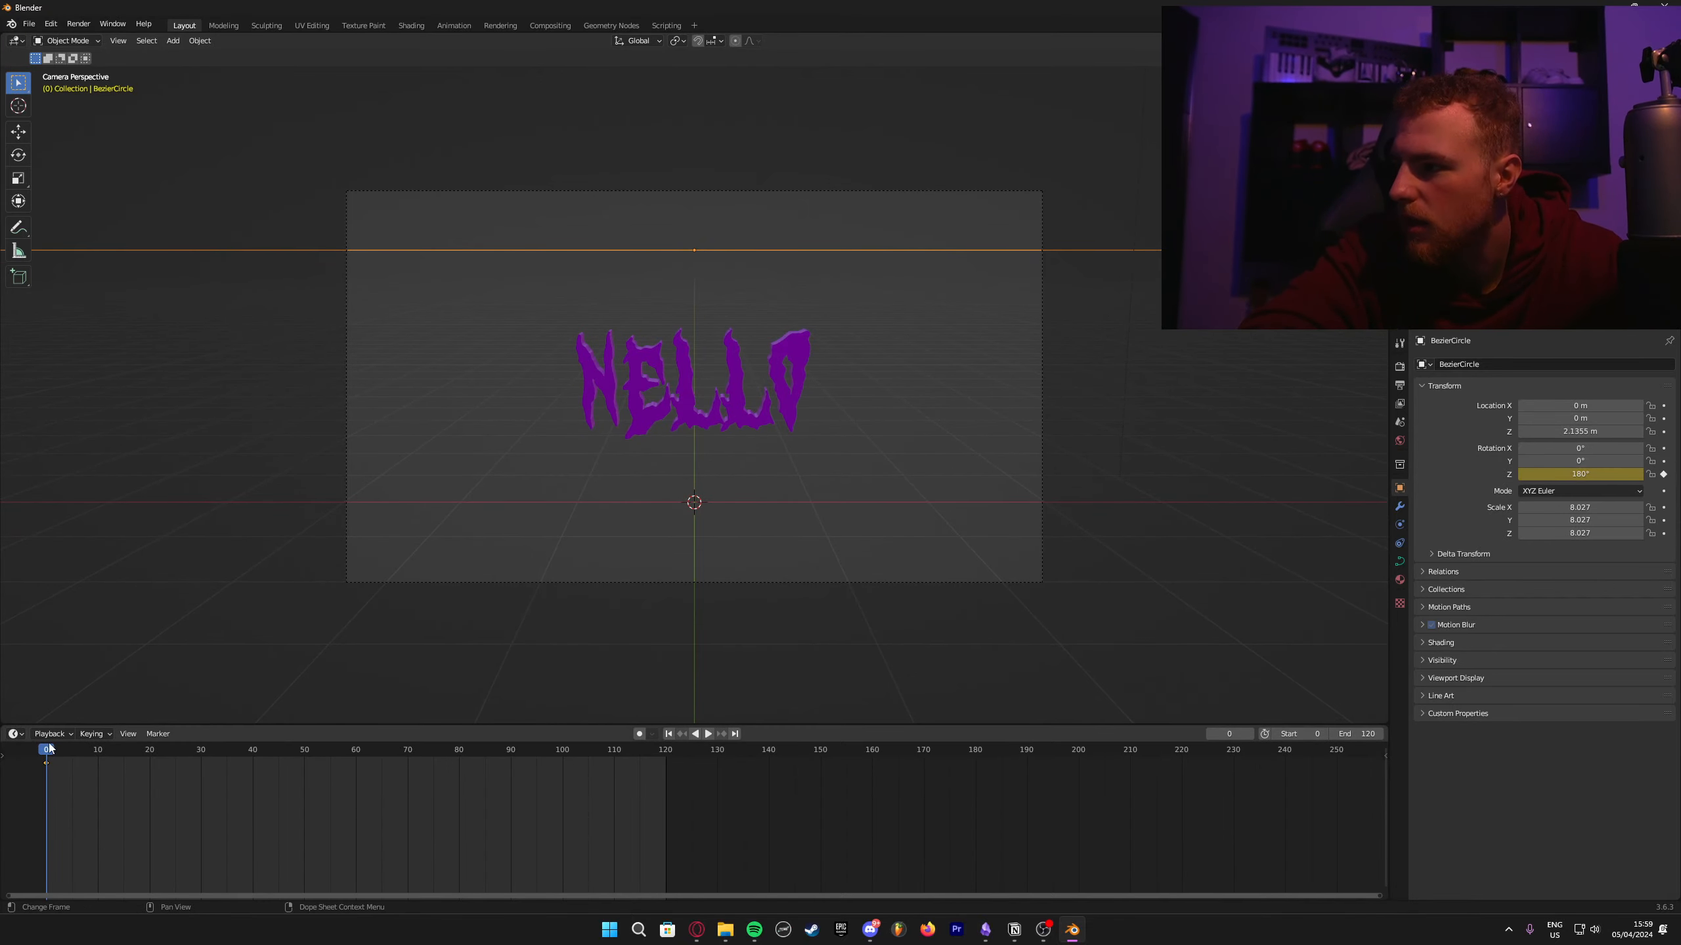
Step: Set the Bezier circle's Z rotation to 540° at frame 120 and keyframe it
{"action": "left_click_drag", "start_coordinate": [47, 753], "coordinate": [665, 753]}
{"action": "double_click", "coordinate": [1594, 477]}
{"action": "type", "text": "540"}
{"action": "key", "text": "Return"}
{"action": "key", "text": "i"}
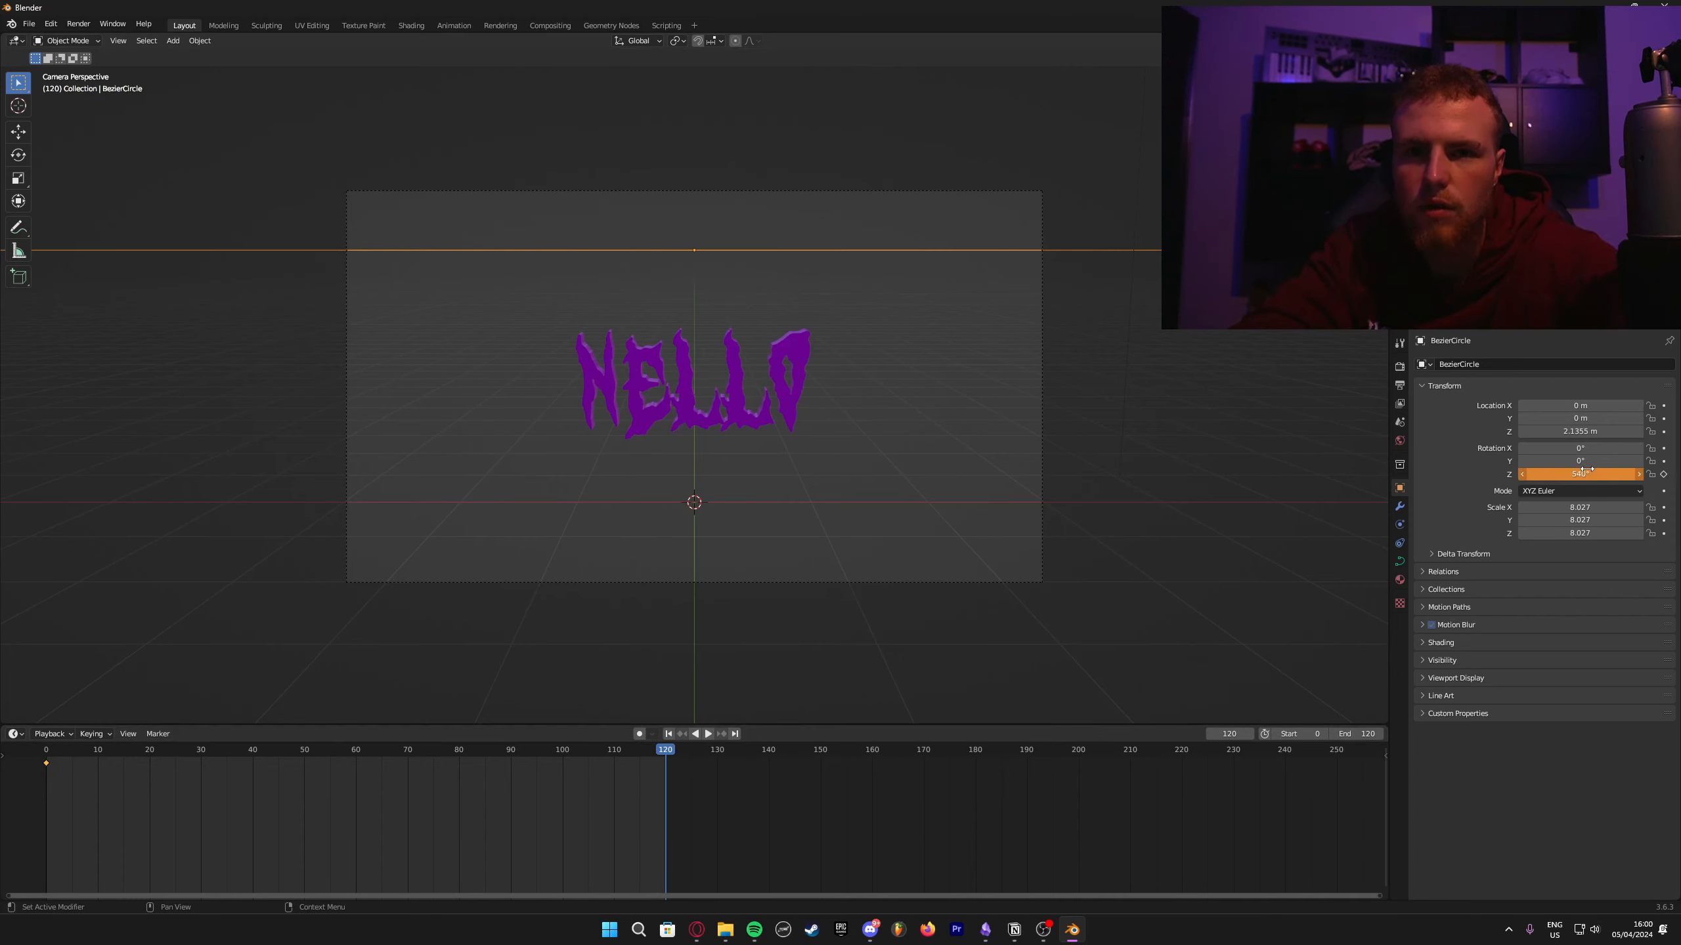
{"action": "left_click", "coordinate": [1663, 474]}
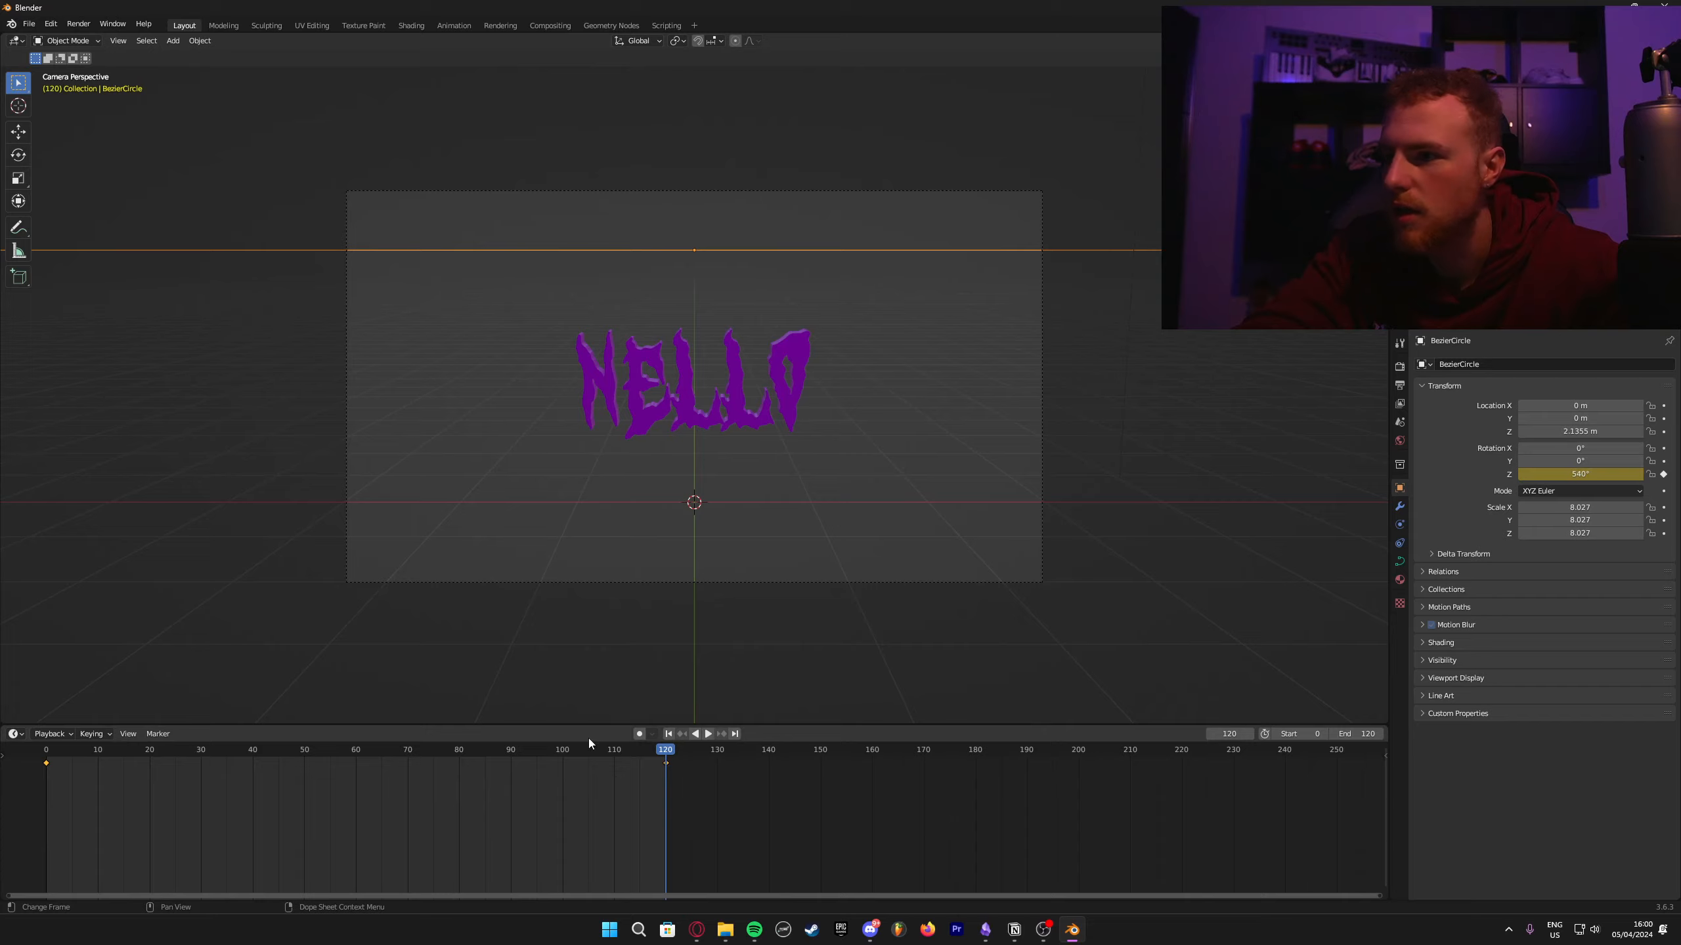
Step: Play the camera orbit animation from frame 0 through the camera view, and stop it near the end
{"action": "left_click_drag", "start_coordinate": [588, 738], "coordinate": [50, 758]}
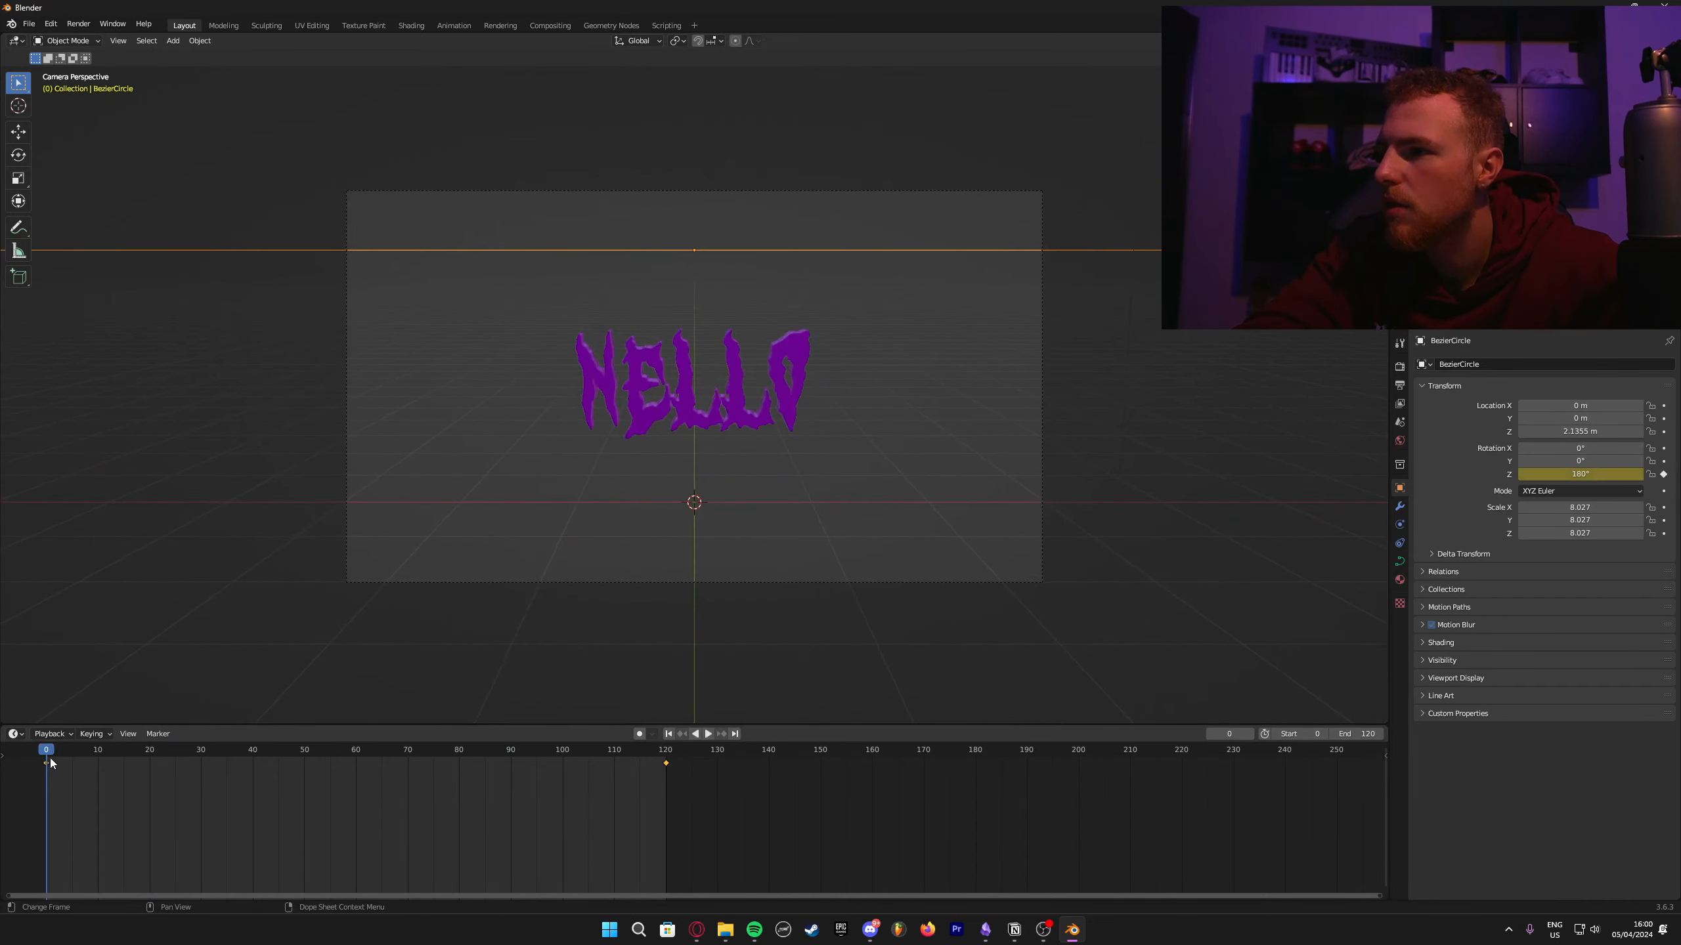
{"action": "key", "text": "space"}
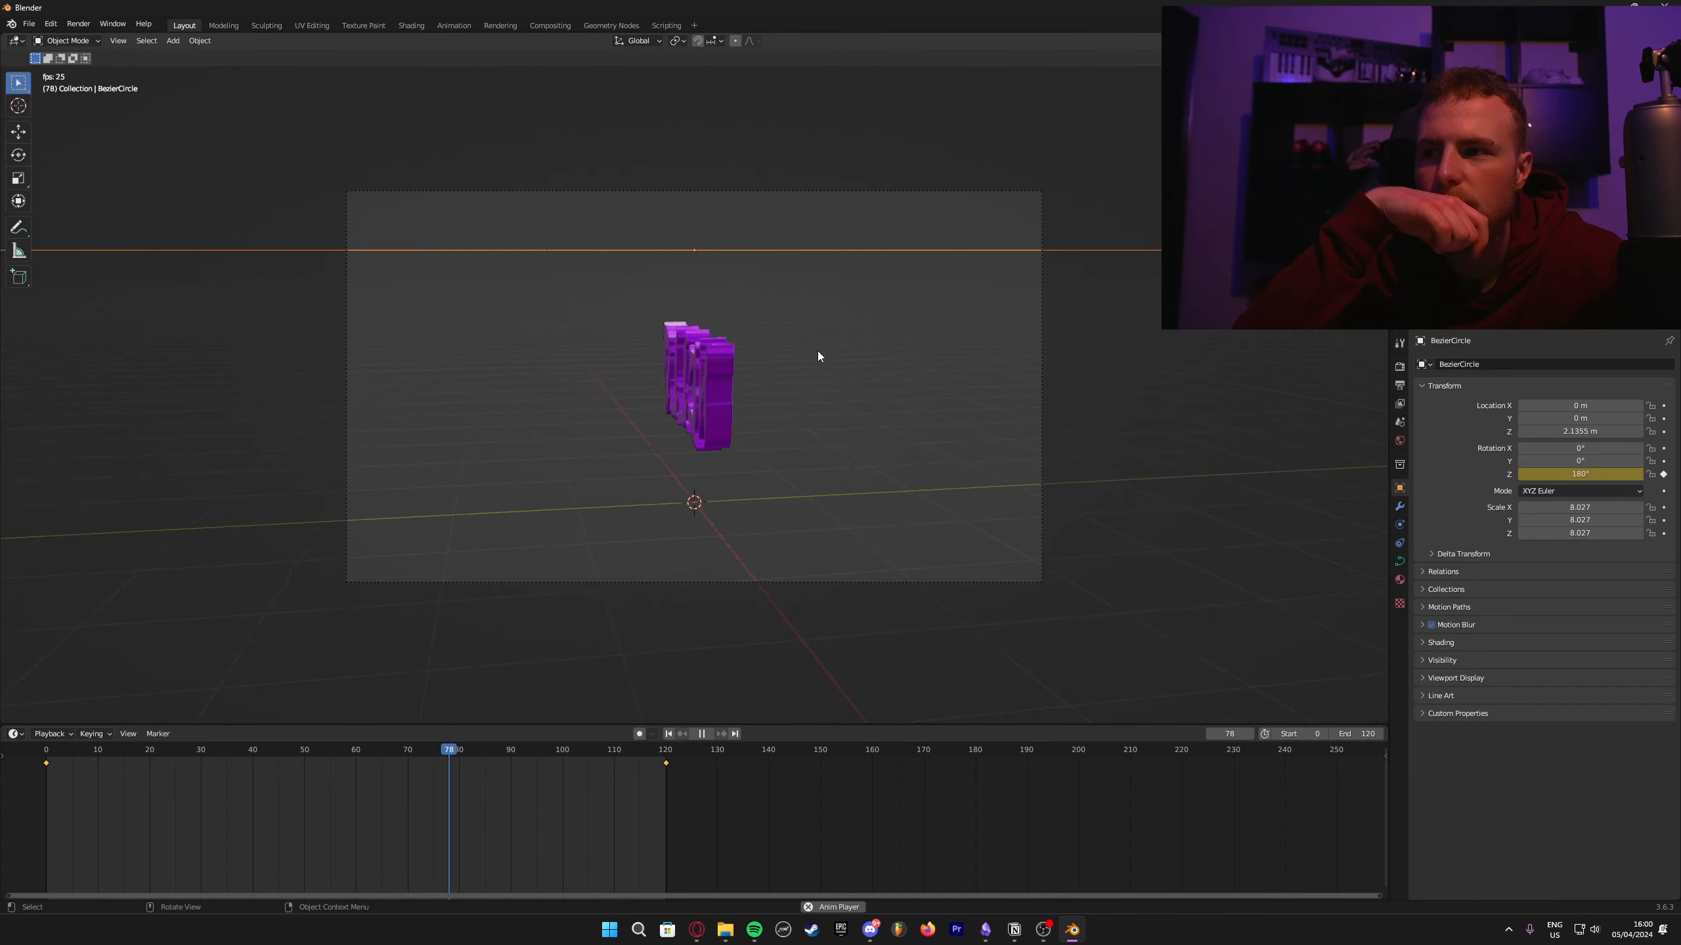
{"action": "key", "text": "space"}
Step: Lower the light along Z to a height of about 4.42 m
{"action": "scroll", "coordinate": [1019, 371], "scroll_direction": "down", "scroll_amount": 3}
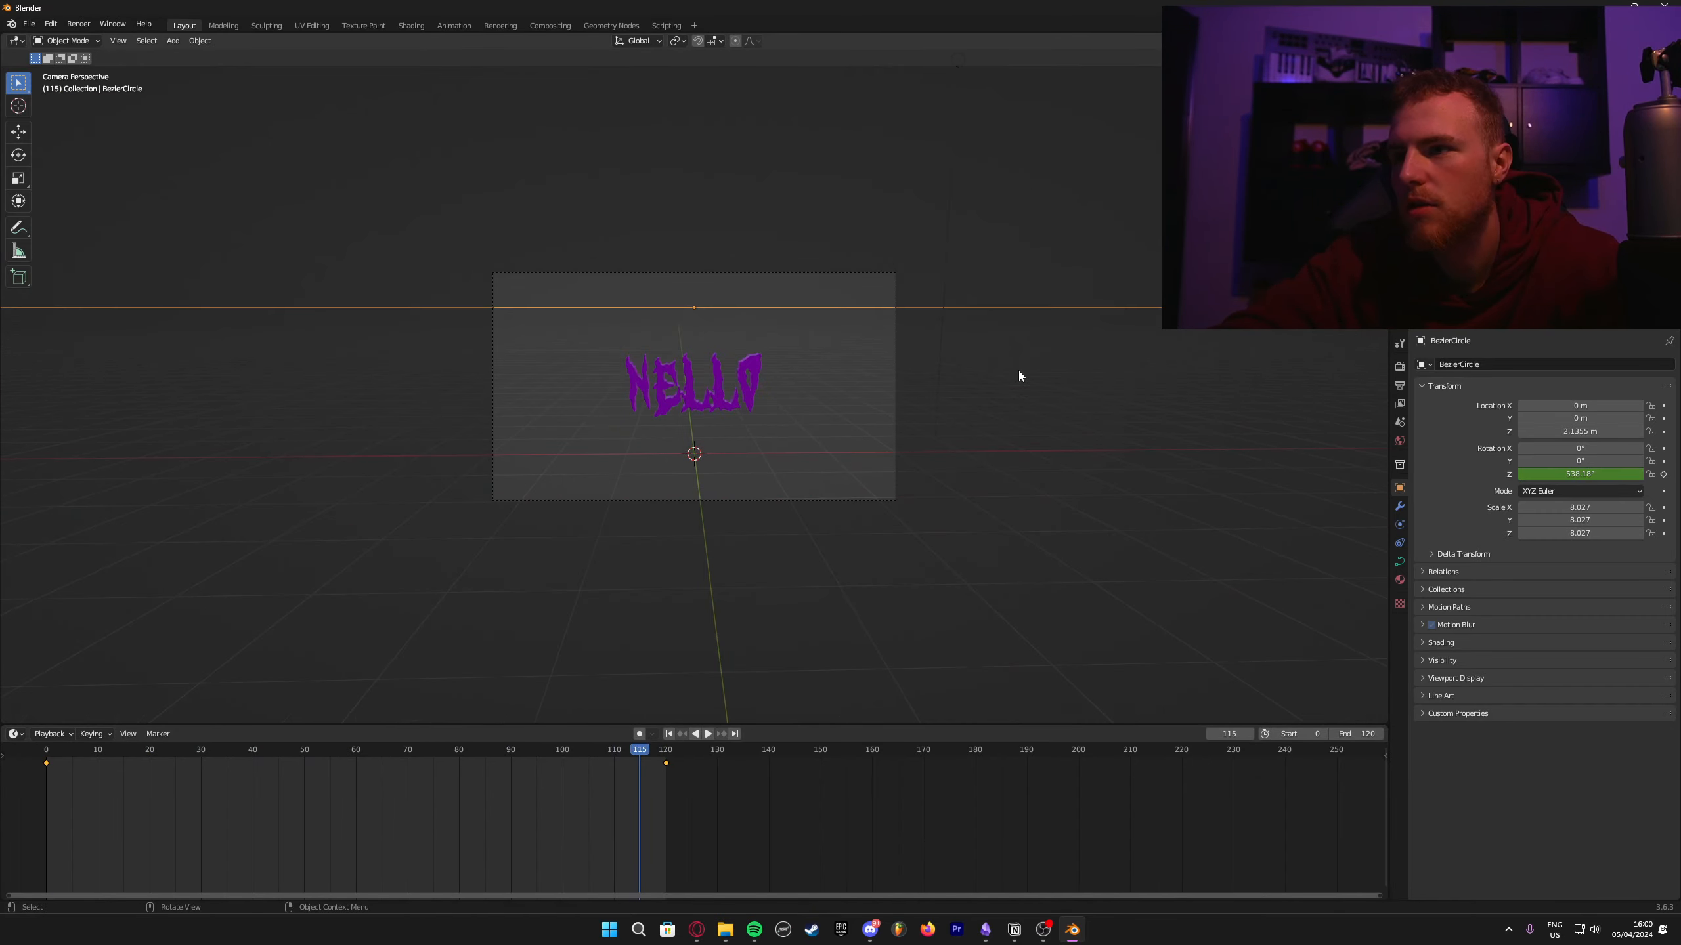
{"action": "middle_click_drag", "start_coordinate": [1019, 371], "coordinate": [1032, 405]}
{"action": "scroll", "coordinate": [1032, 406], "scroll_direction": "down", "scroll_amount": 5}
{"action": "left_click", "coordinate": [887, 134]}
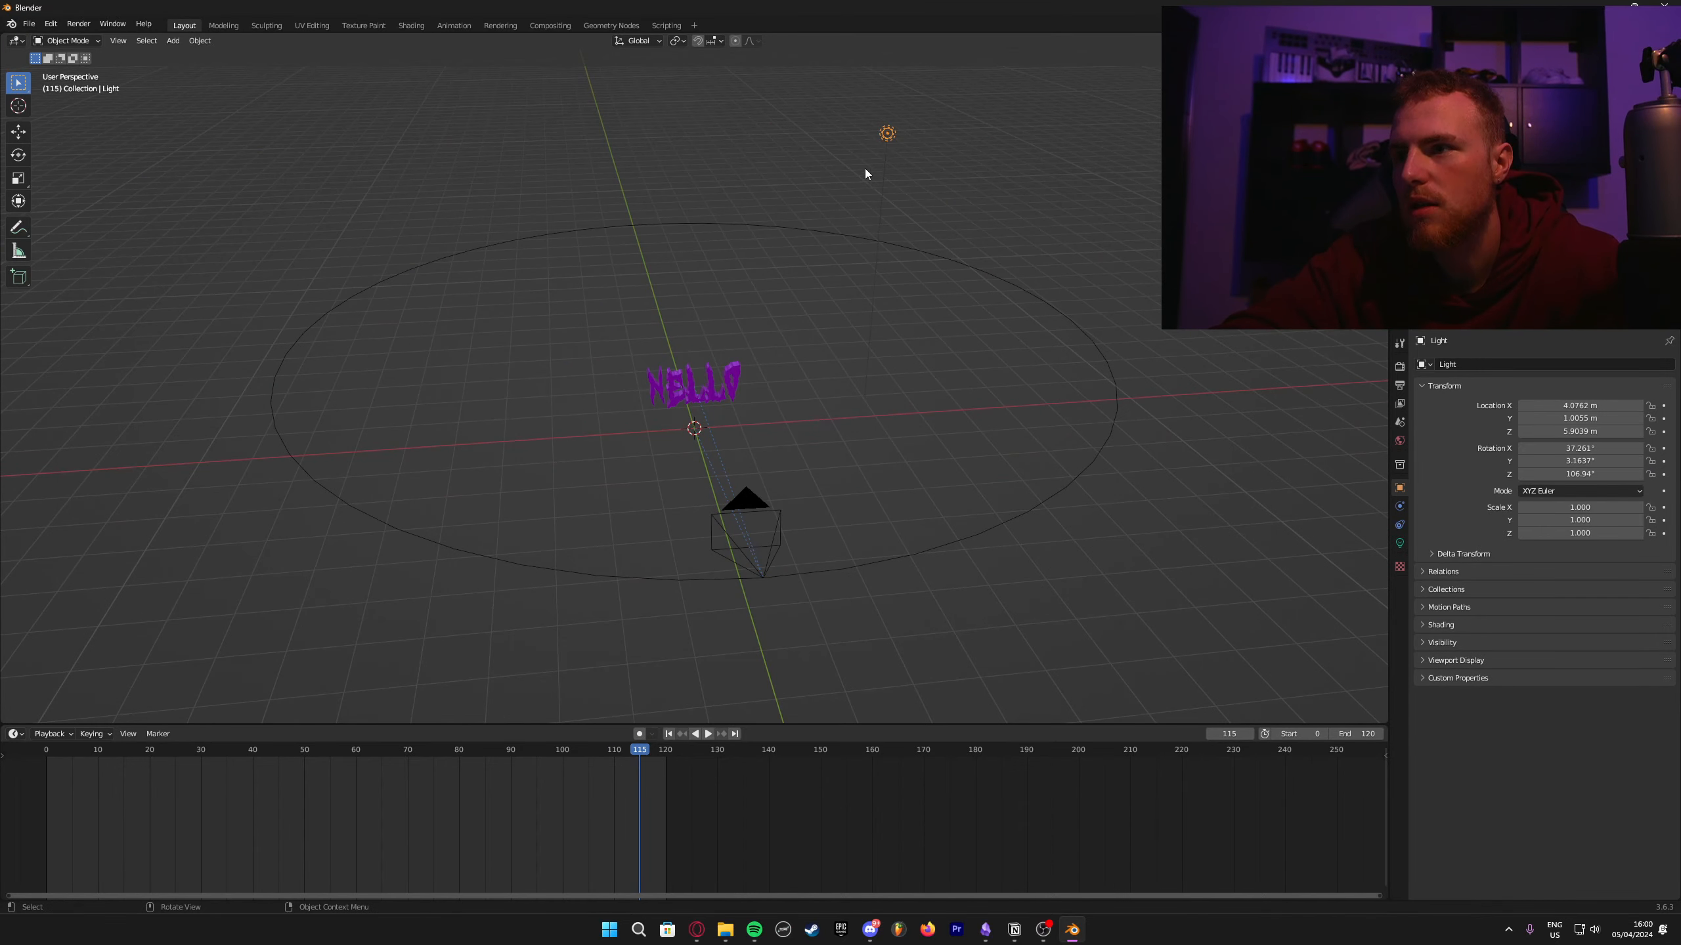
{"action": "key", "text": "g"}
{"action": "key", "text": "z"}
{"action": "left_click", "coordinate": [880, 224]}
Step: Move the light behind the text, to about 3.51 m along Y and about 2.54 m along X
{"action": "key", "text": "g"}
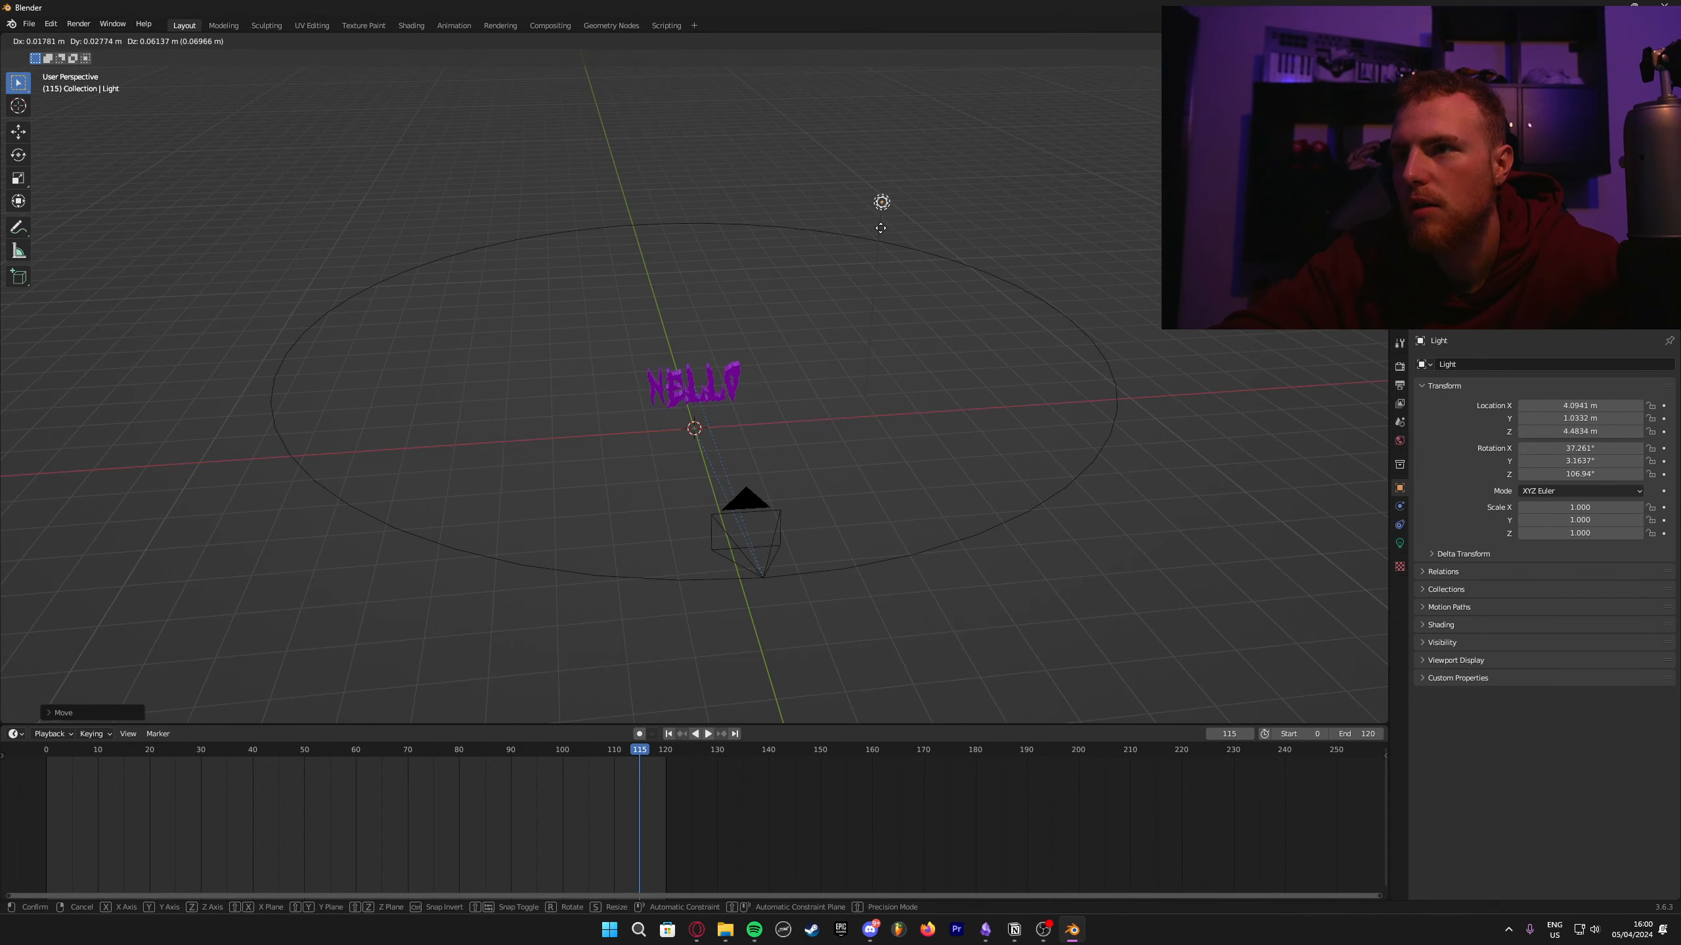
{"action": "key", "text": "x"}
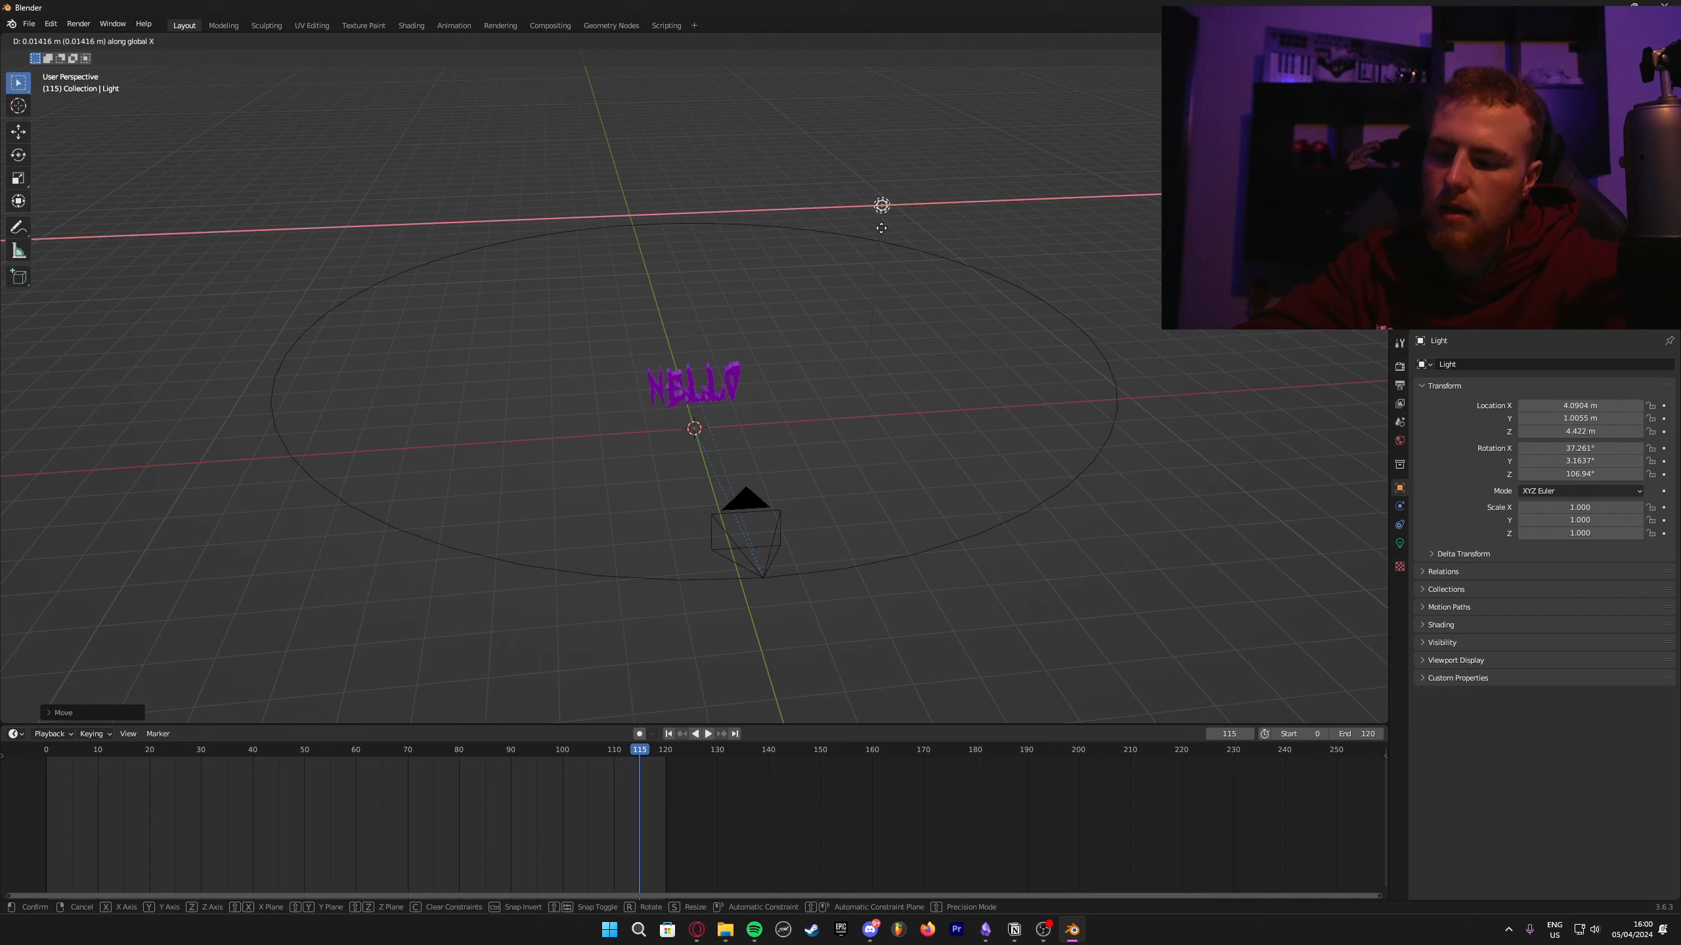
{"action": "key", "text": "z"}
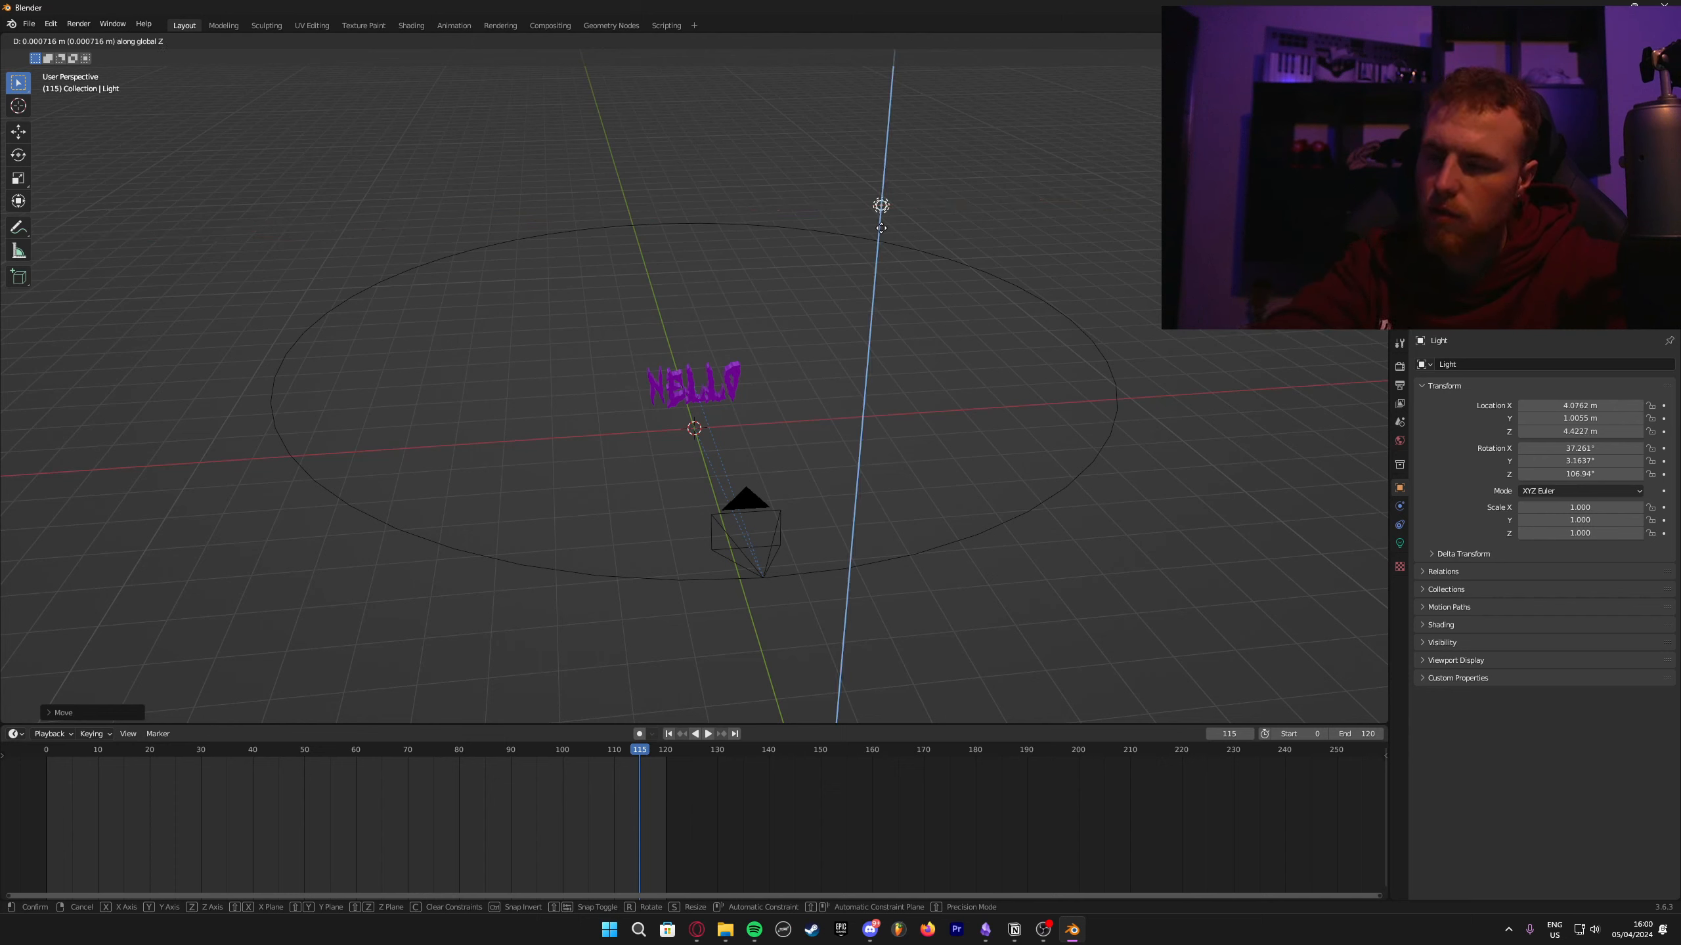
{"action": "key", "text": "y"}
{"action": "left_click", "coordinate": [849, 194]}
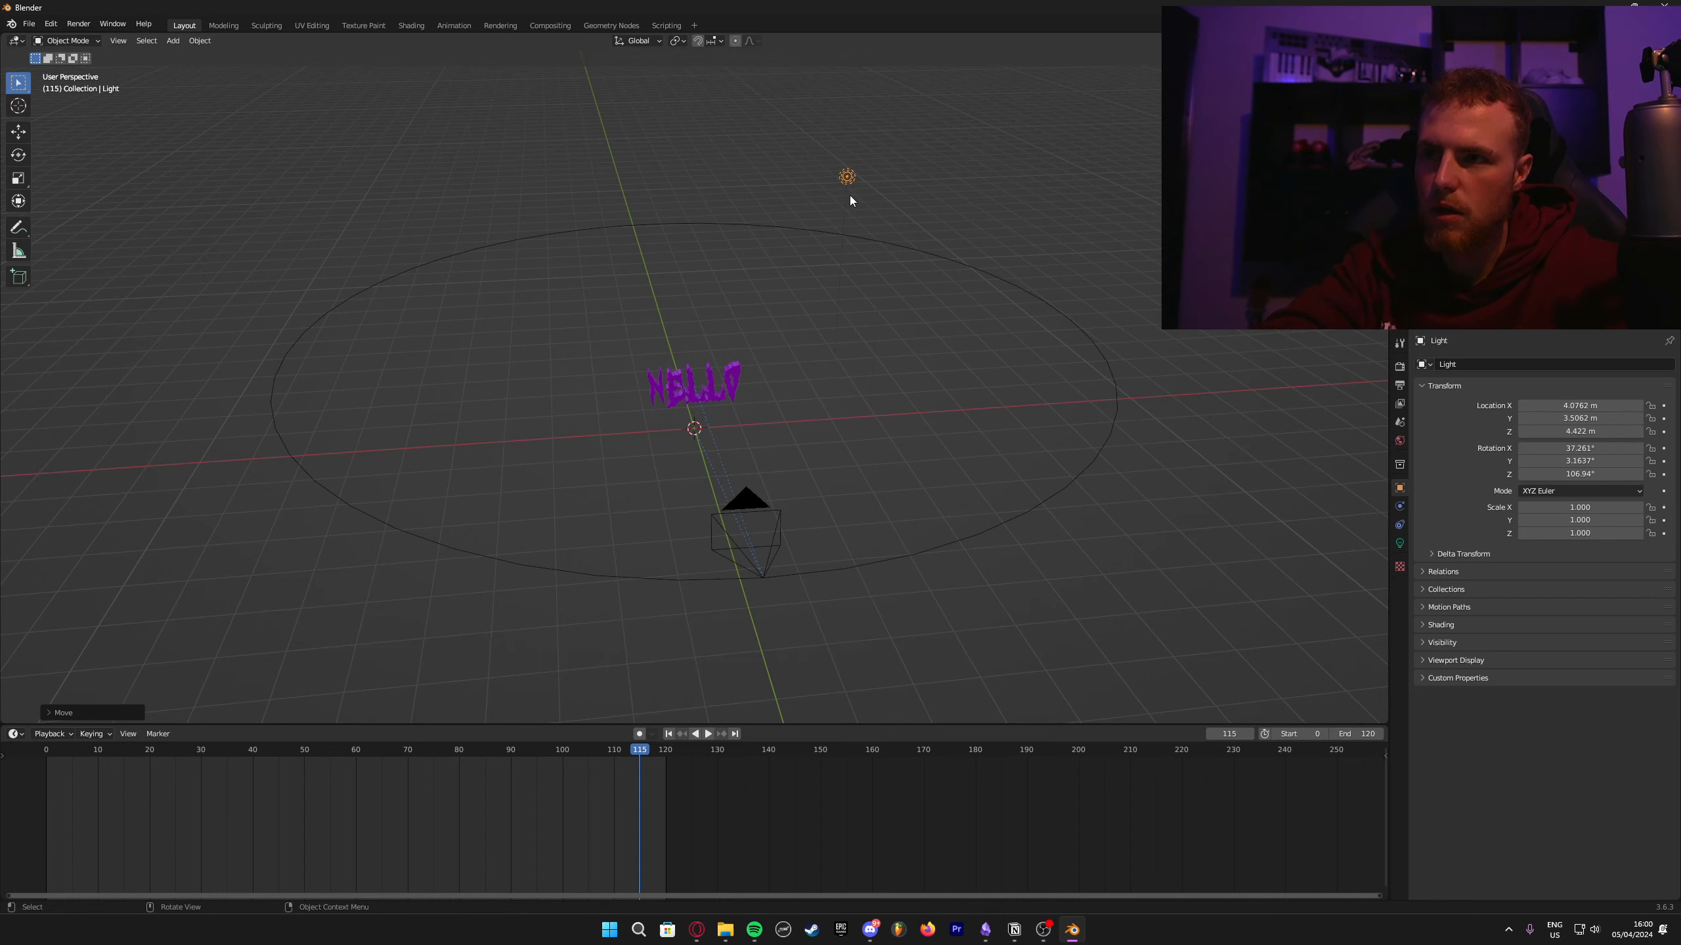
{"action": "key", "text": "g"}
{"action": "key", "text": "z"}
{"action": "key", "text": "x"}
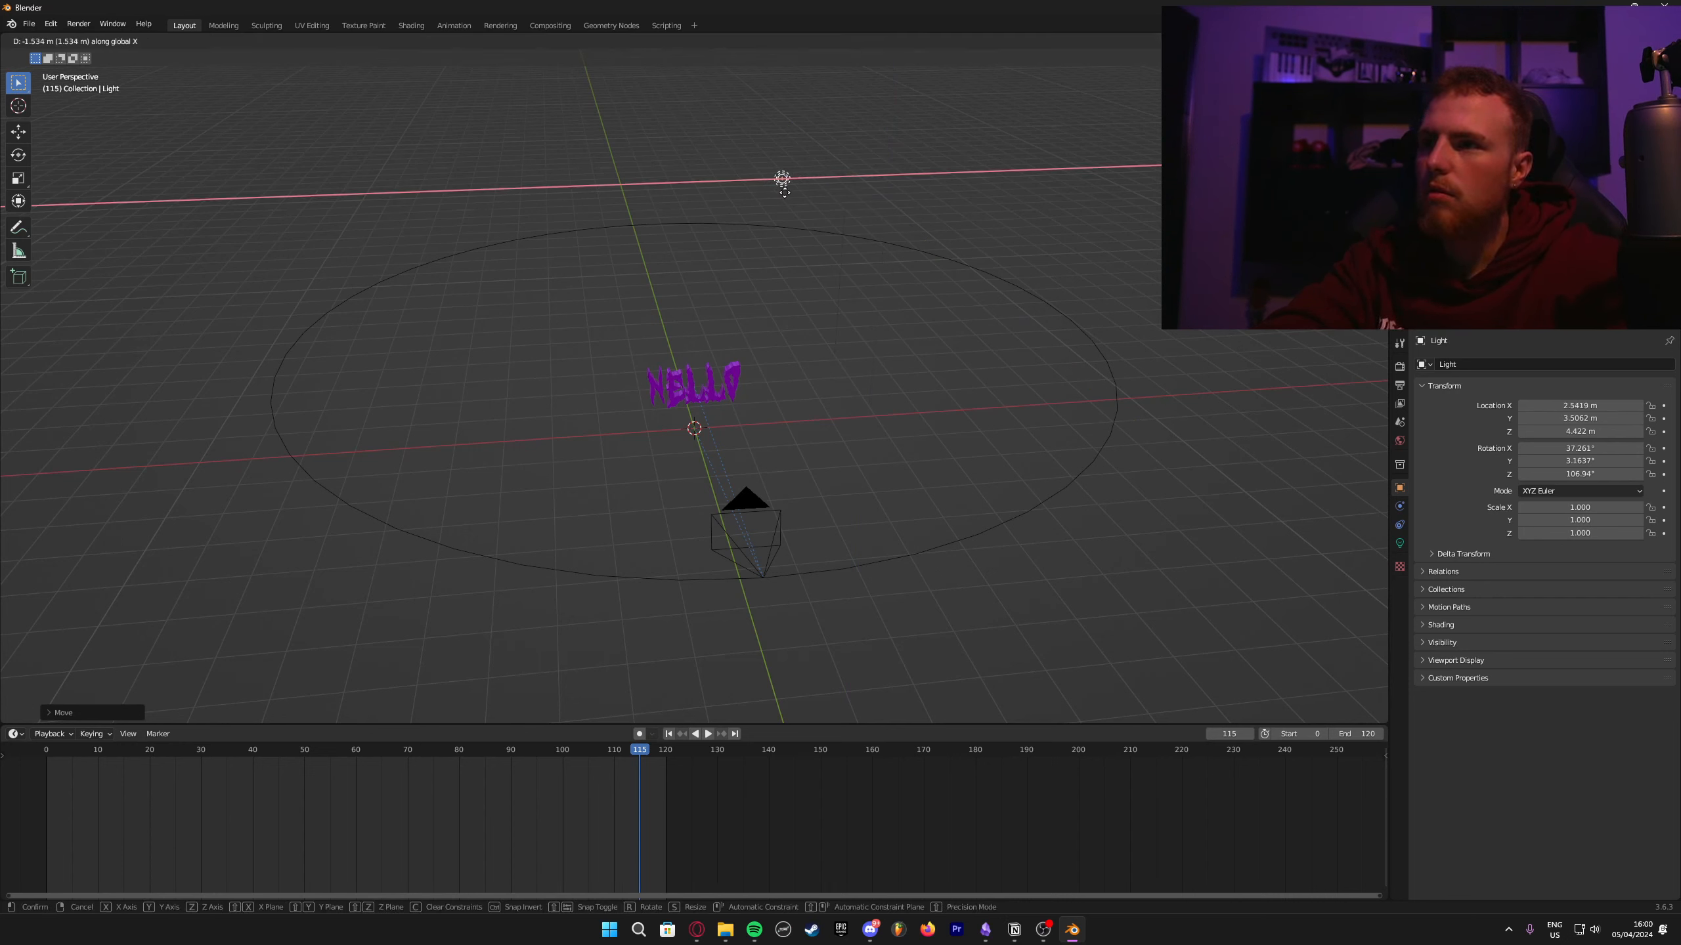
{"action": "left_click", "coordinate": [784, 191]}
Step: Paste a copy of the light and raise the copy about 1.8 m along Z
{"action": "key", "text": "ctrl+v"}
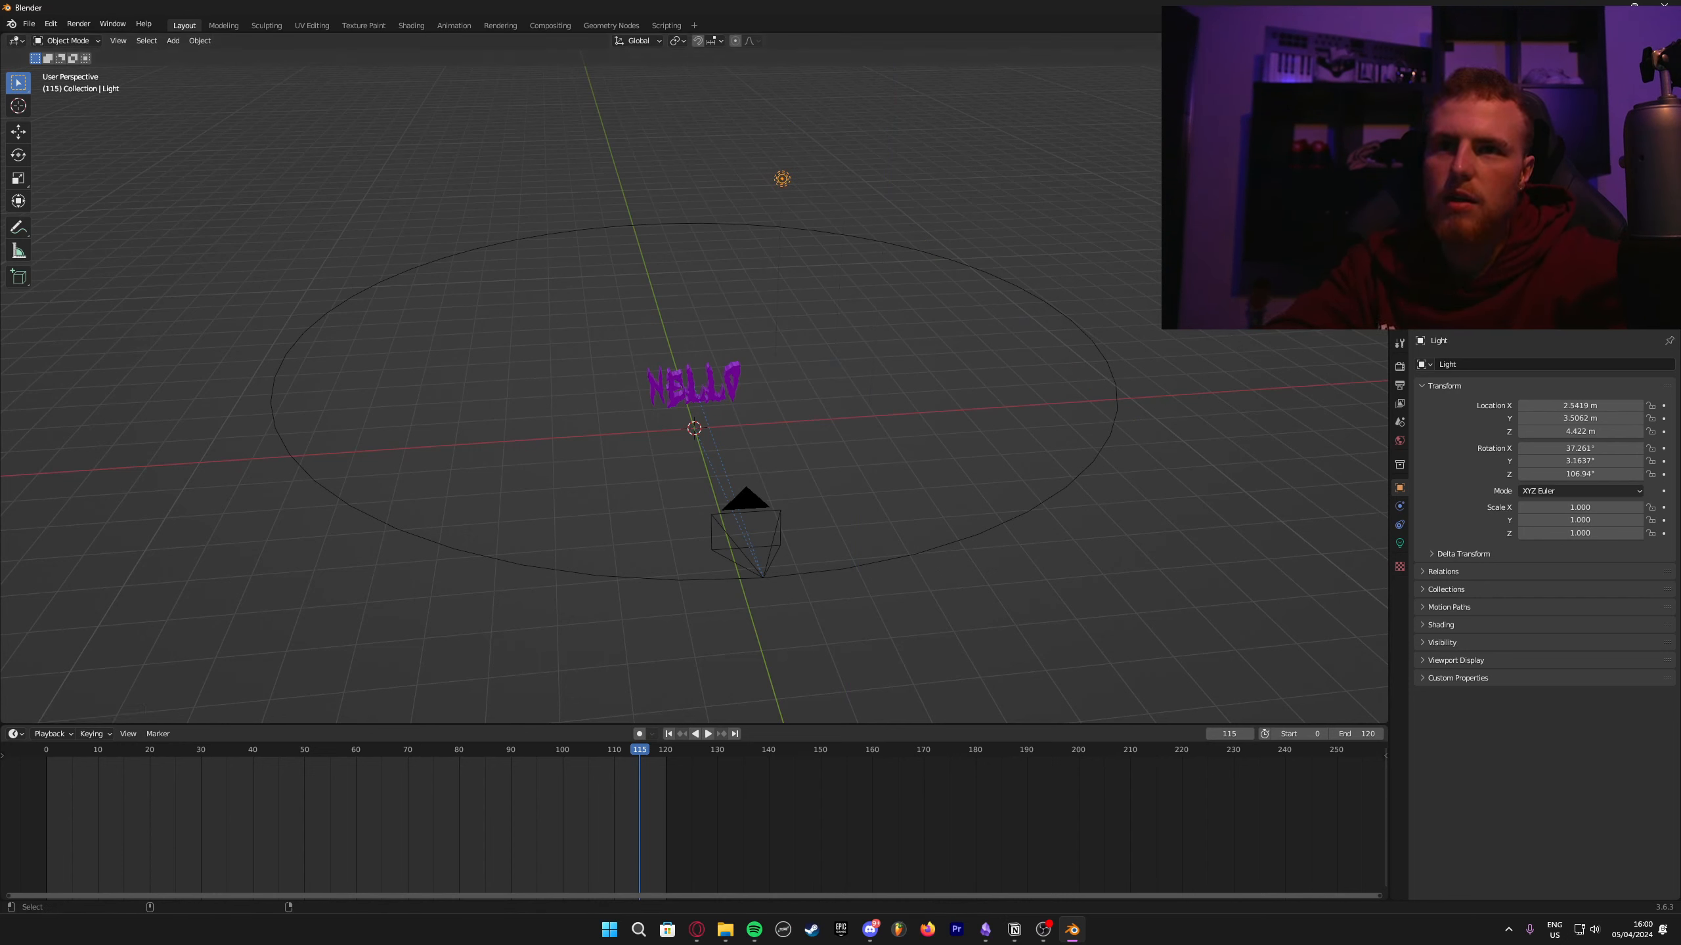
{"action": "key", "text": "g"}
{"action": "key", "text": "z"}
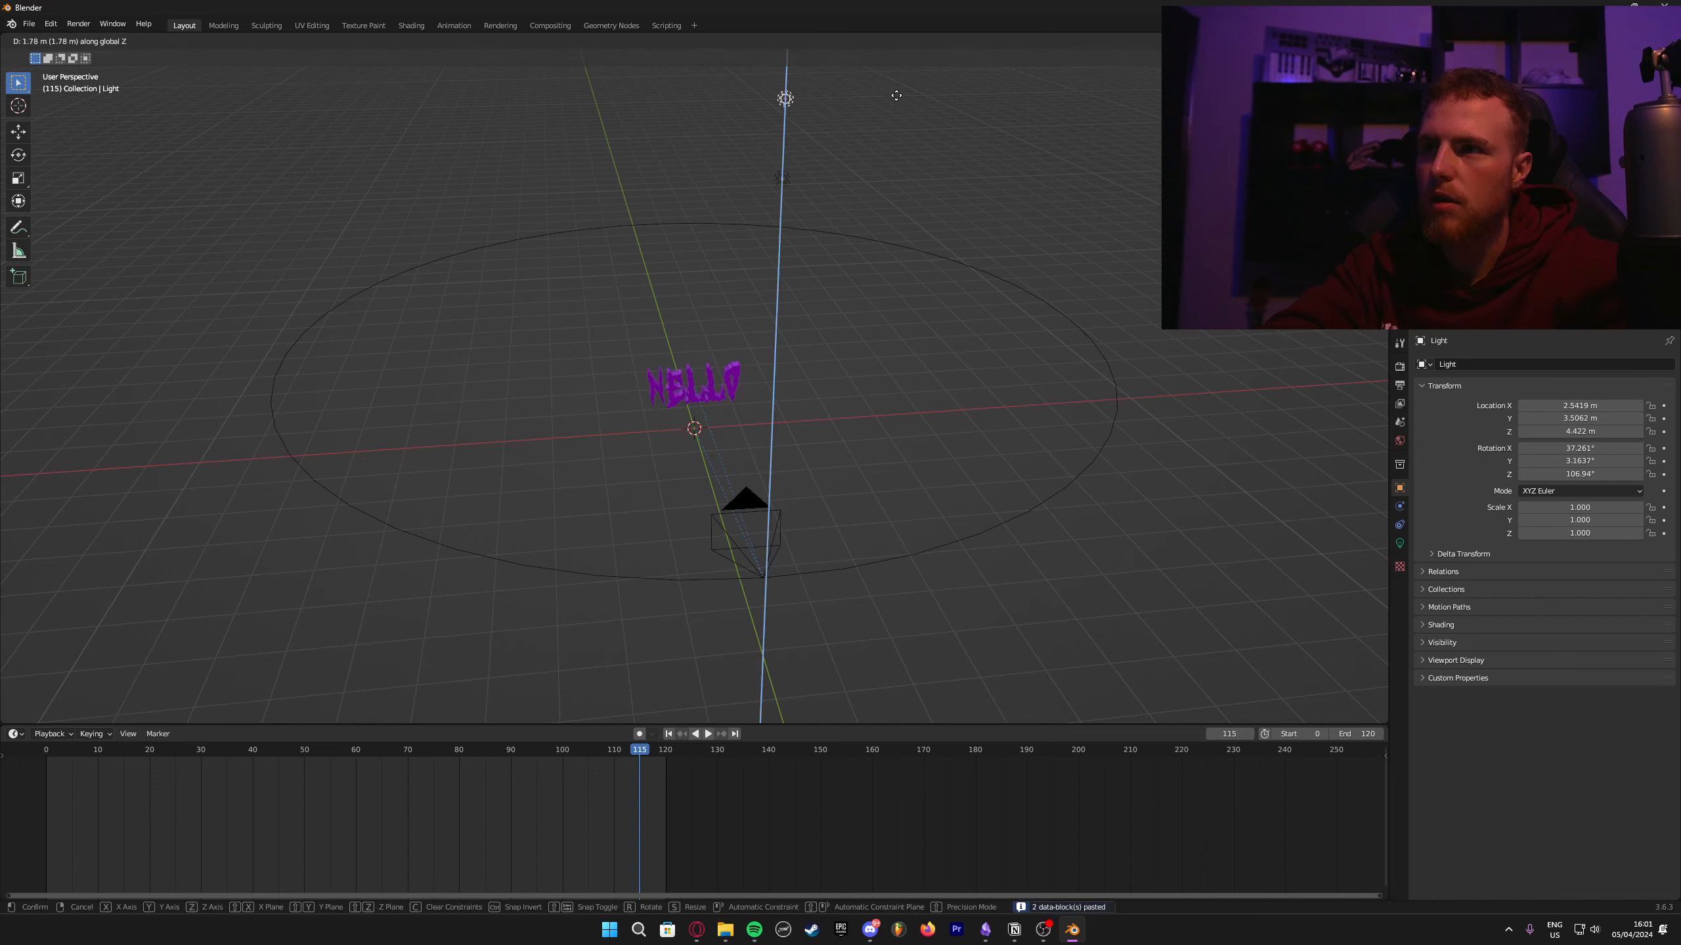
{"action": "left_click", "coordinate": [897, 101]}
Step: Move the copied light along Y and X to the other side of the text, and check the Rendered lighting through the camera
{"action": "key", "text": "g"}
{"action": "key", "text": "y"}
{"action": "left_click", "coordinate": [982, 284]}
{"action": "key", "text": "g"}
{"action": "key", "text": "x"}
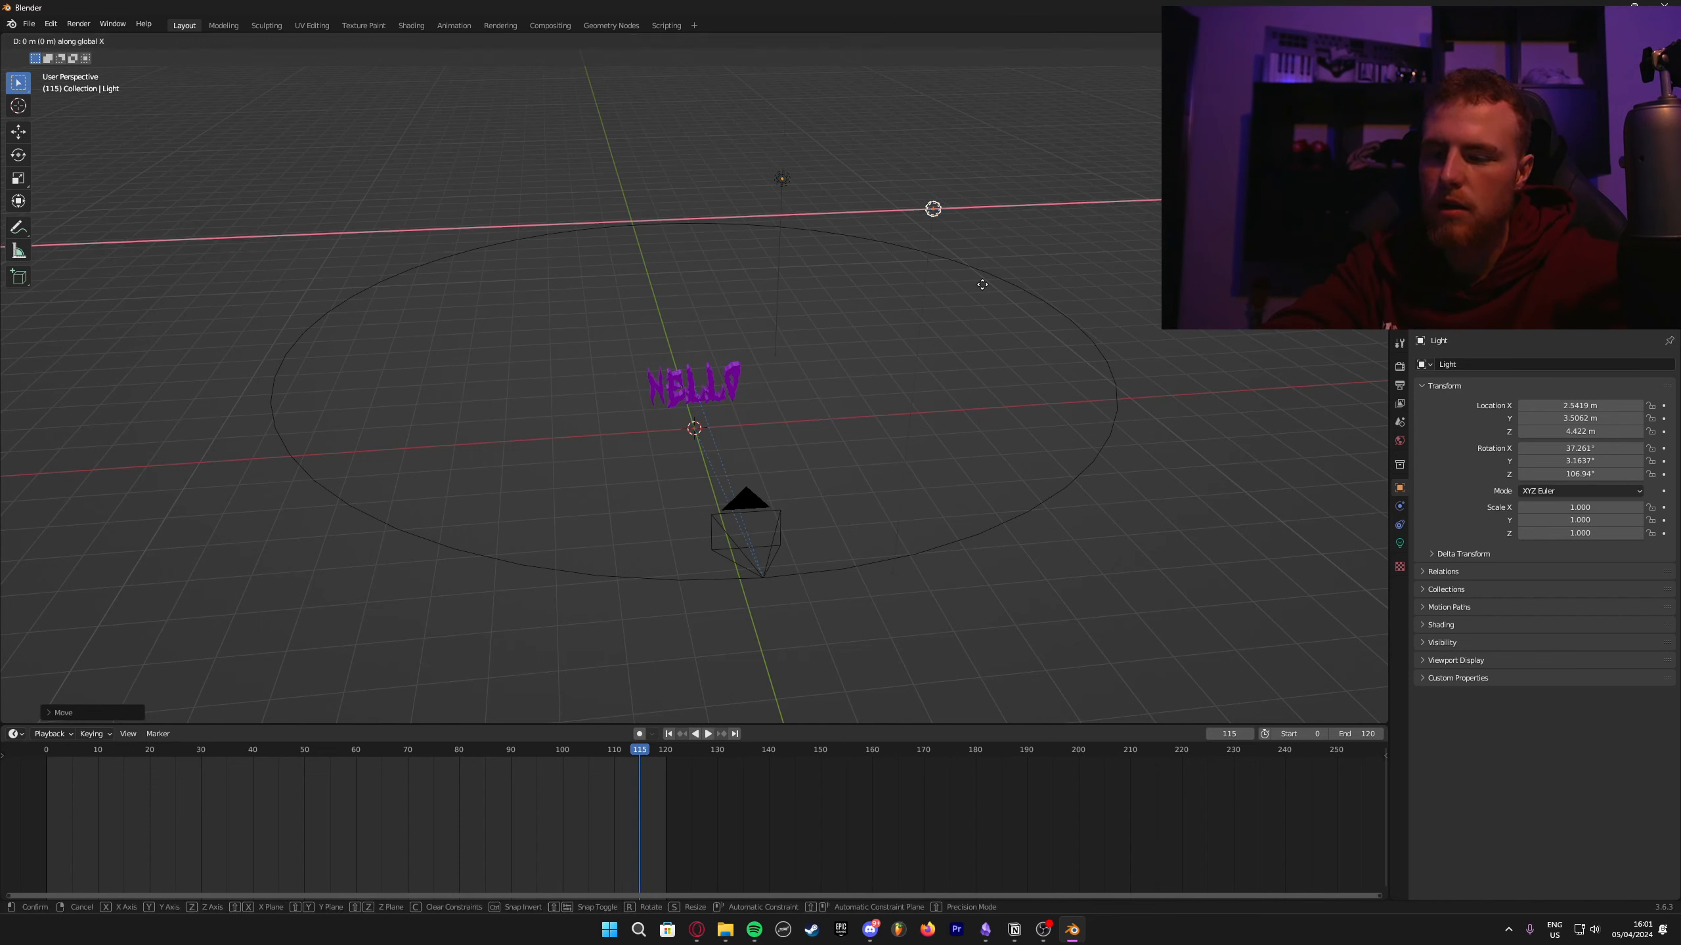
{"action": "left_click", "coordinate": [536, 324]}
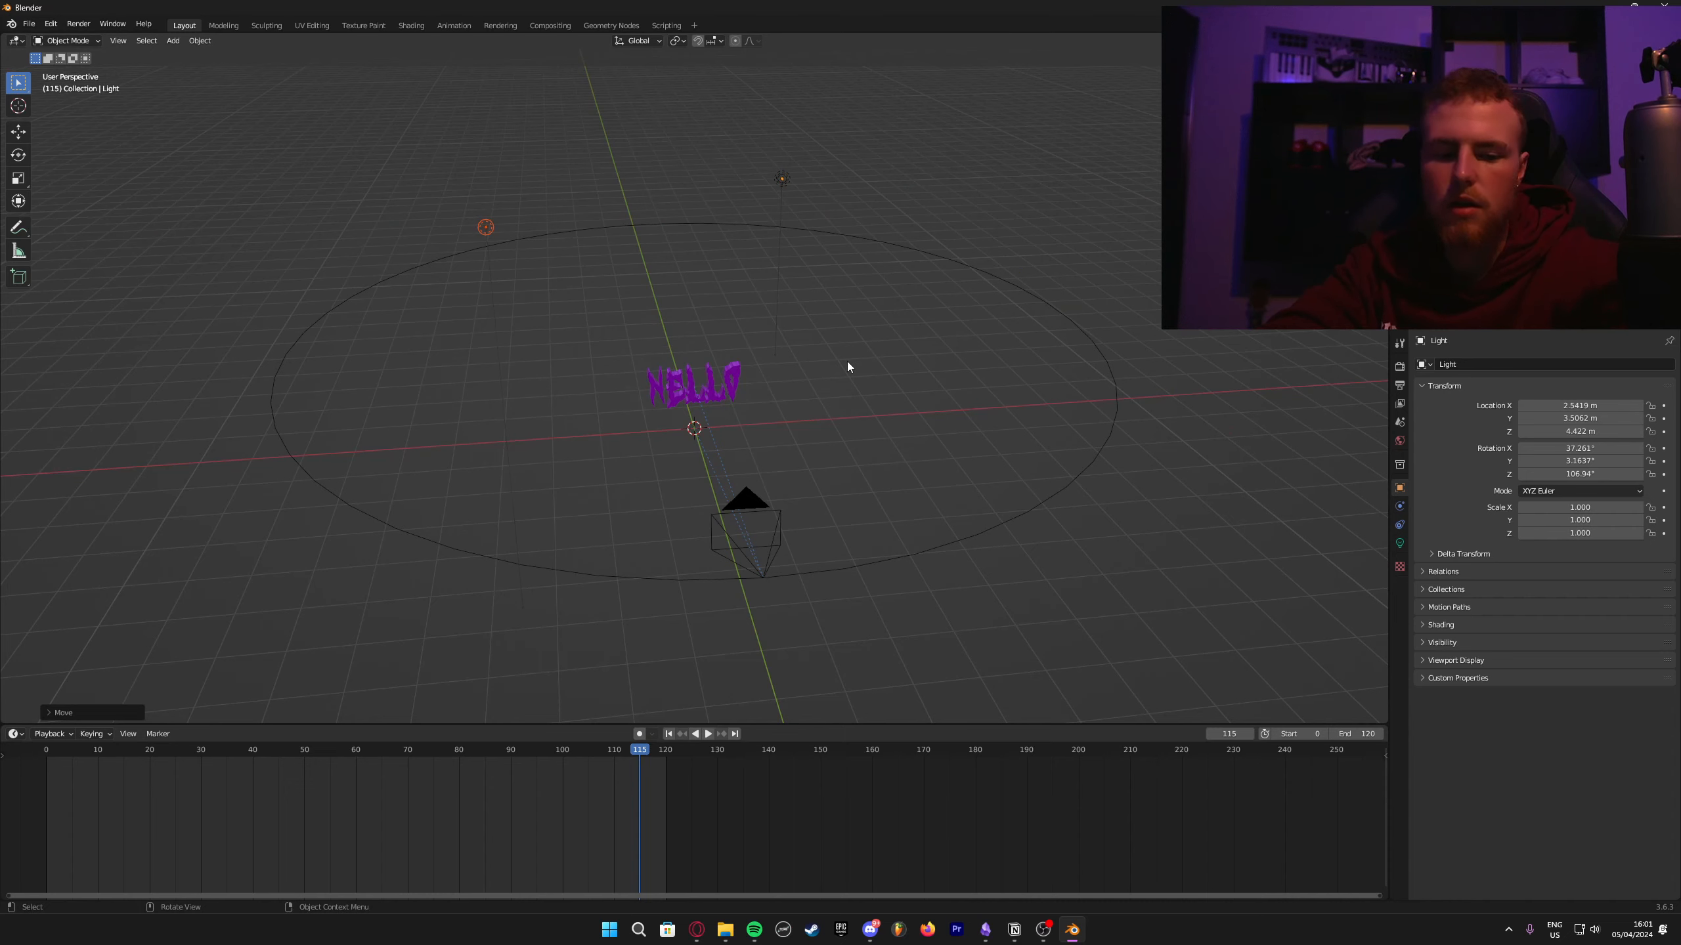
{"action": "key", "text": "KP_0"}
{"action": "key", "text": "z"}
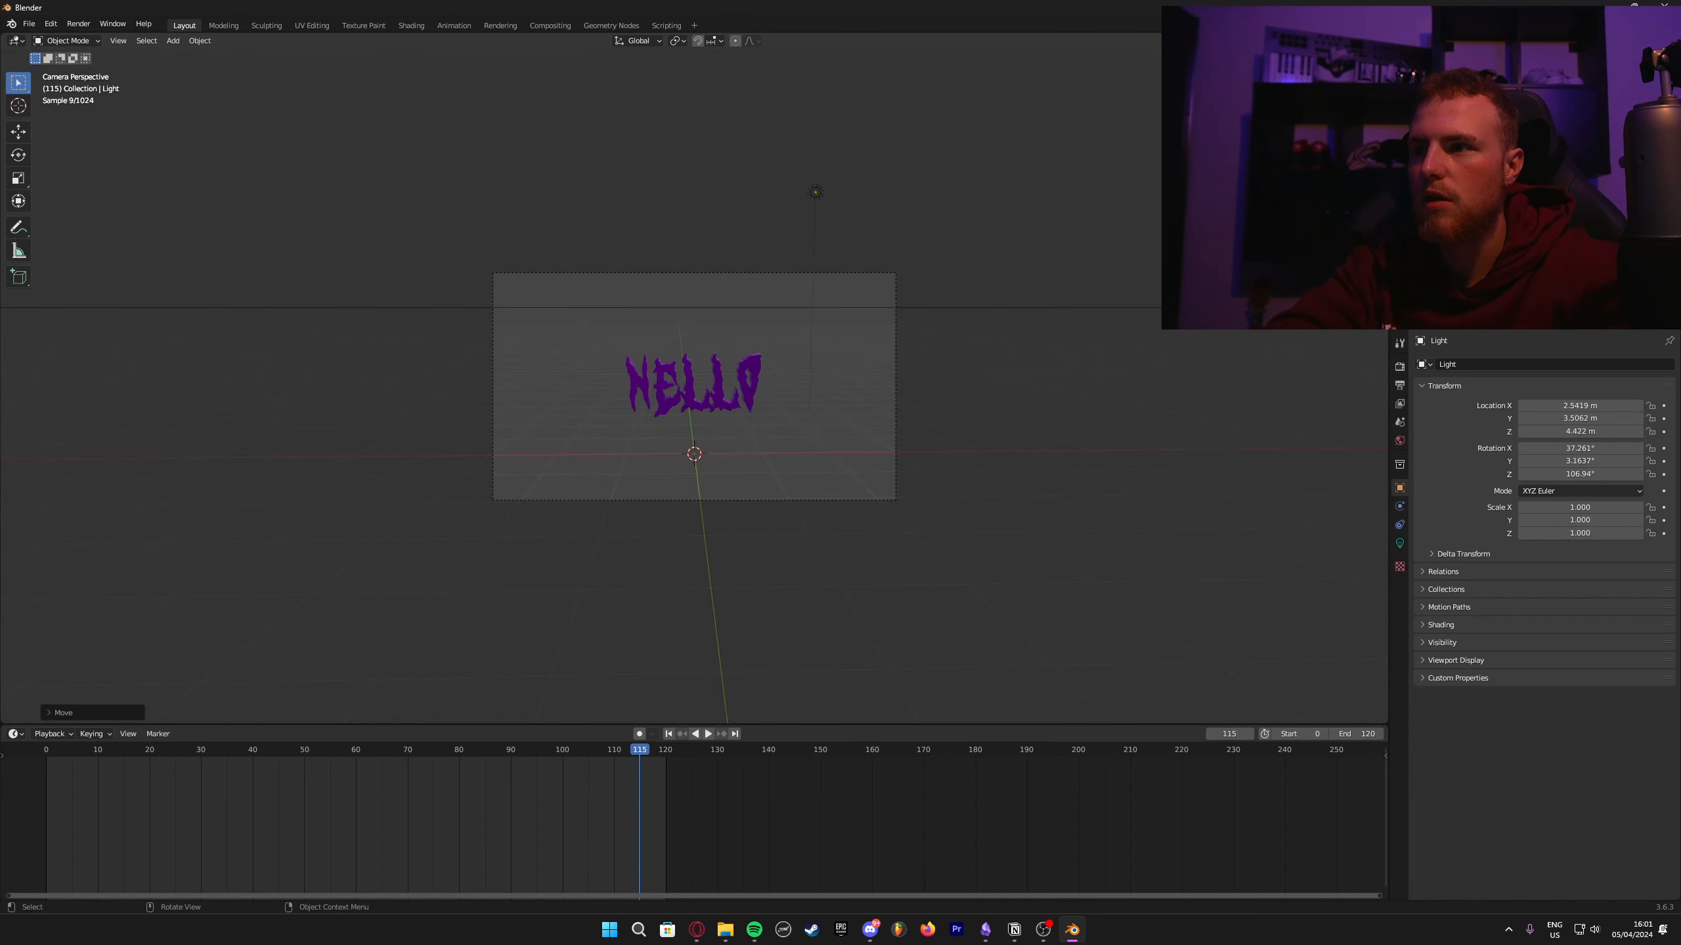
Step: Set the power of the light behind the text to 10000 W and check it in Rendered shading
{"action": "key", "text": "z"}
{"action": "middle_click_drag", "start_coordinate": [759, 320], "coordinate": [807, 295]}
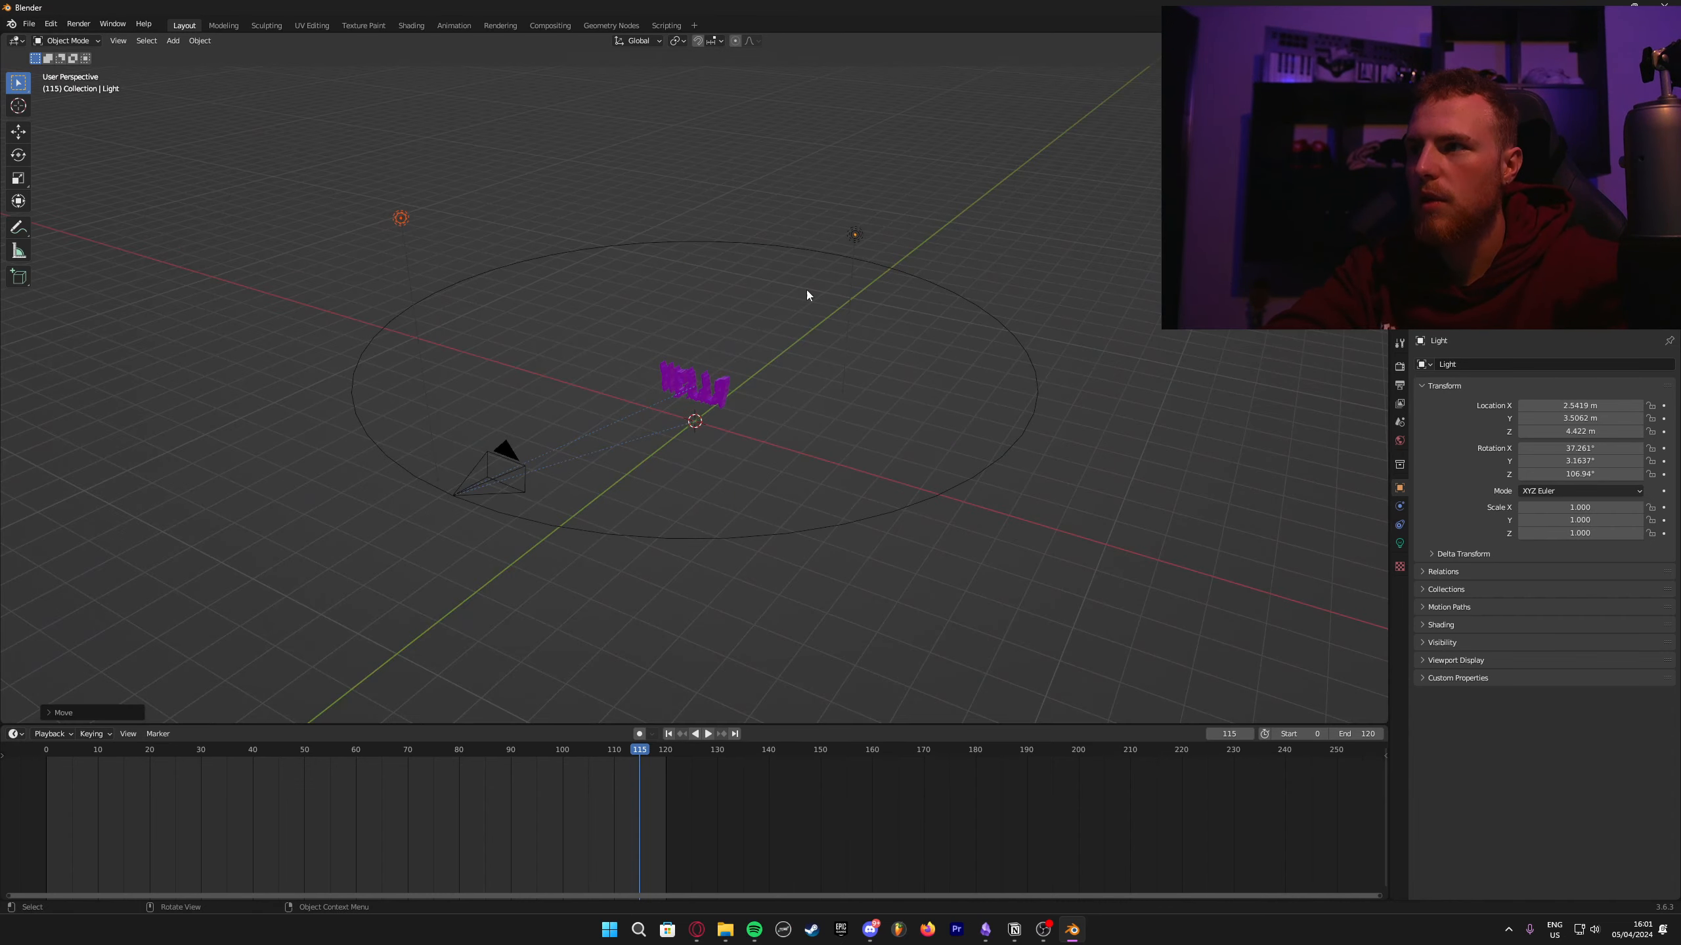
{"action": "left_click", "coordinate": [1400, 543]}
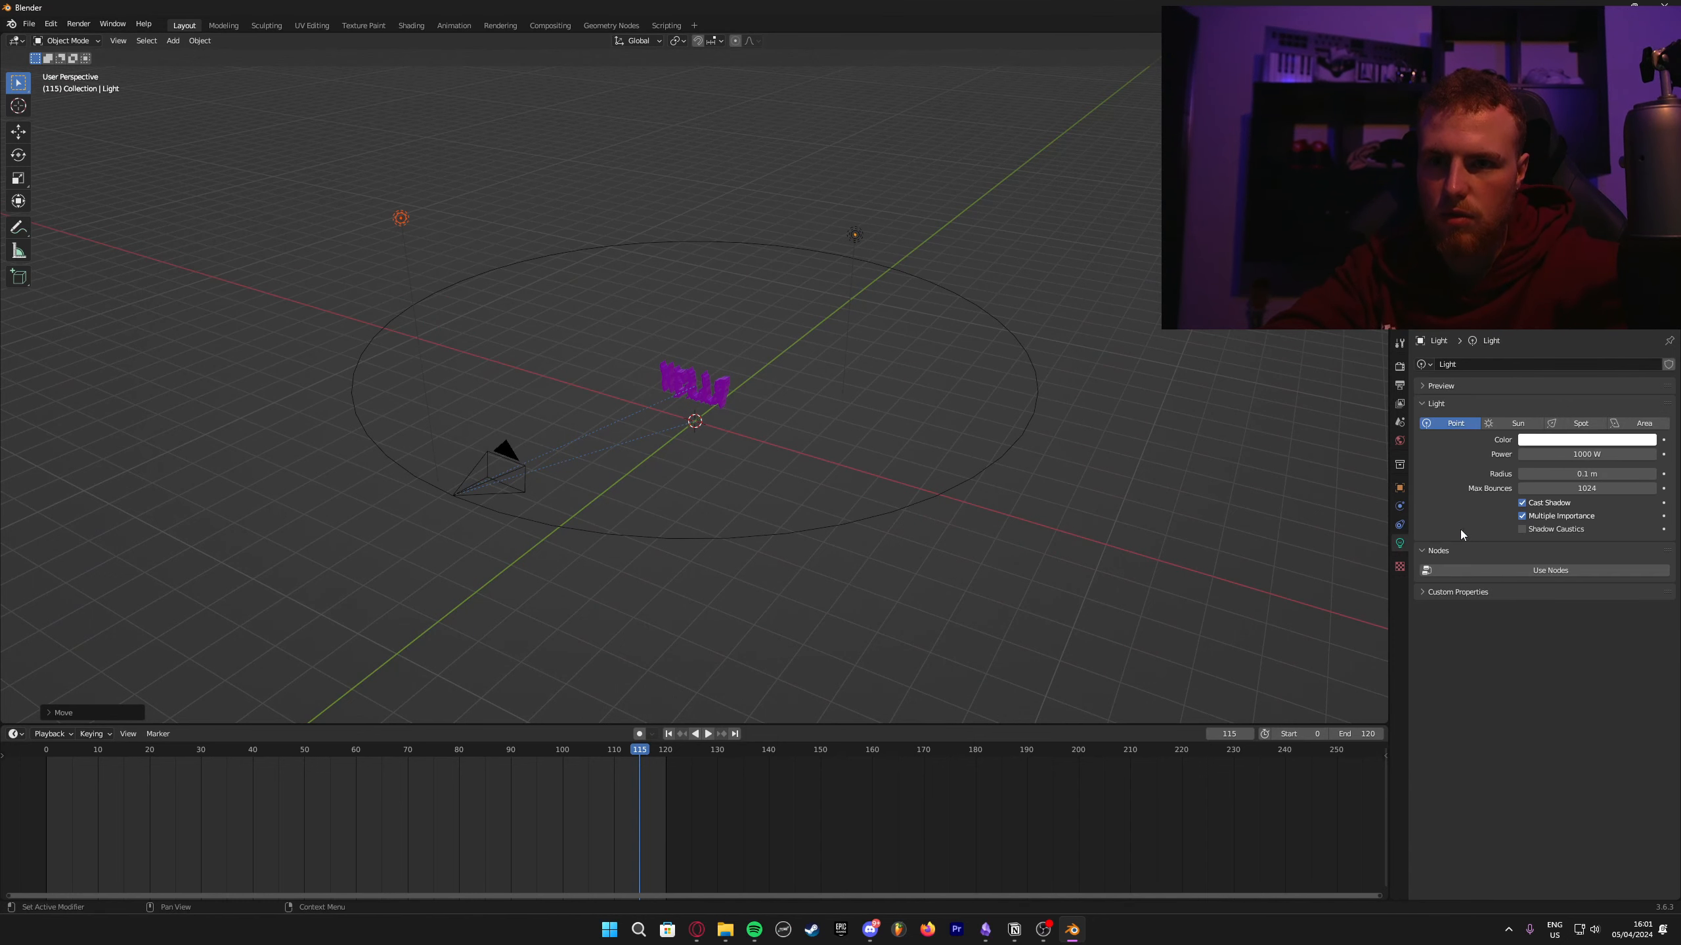
{"action": "left_click", "coordinate": [1531, 454]}
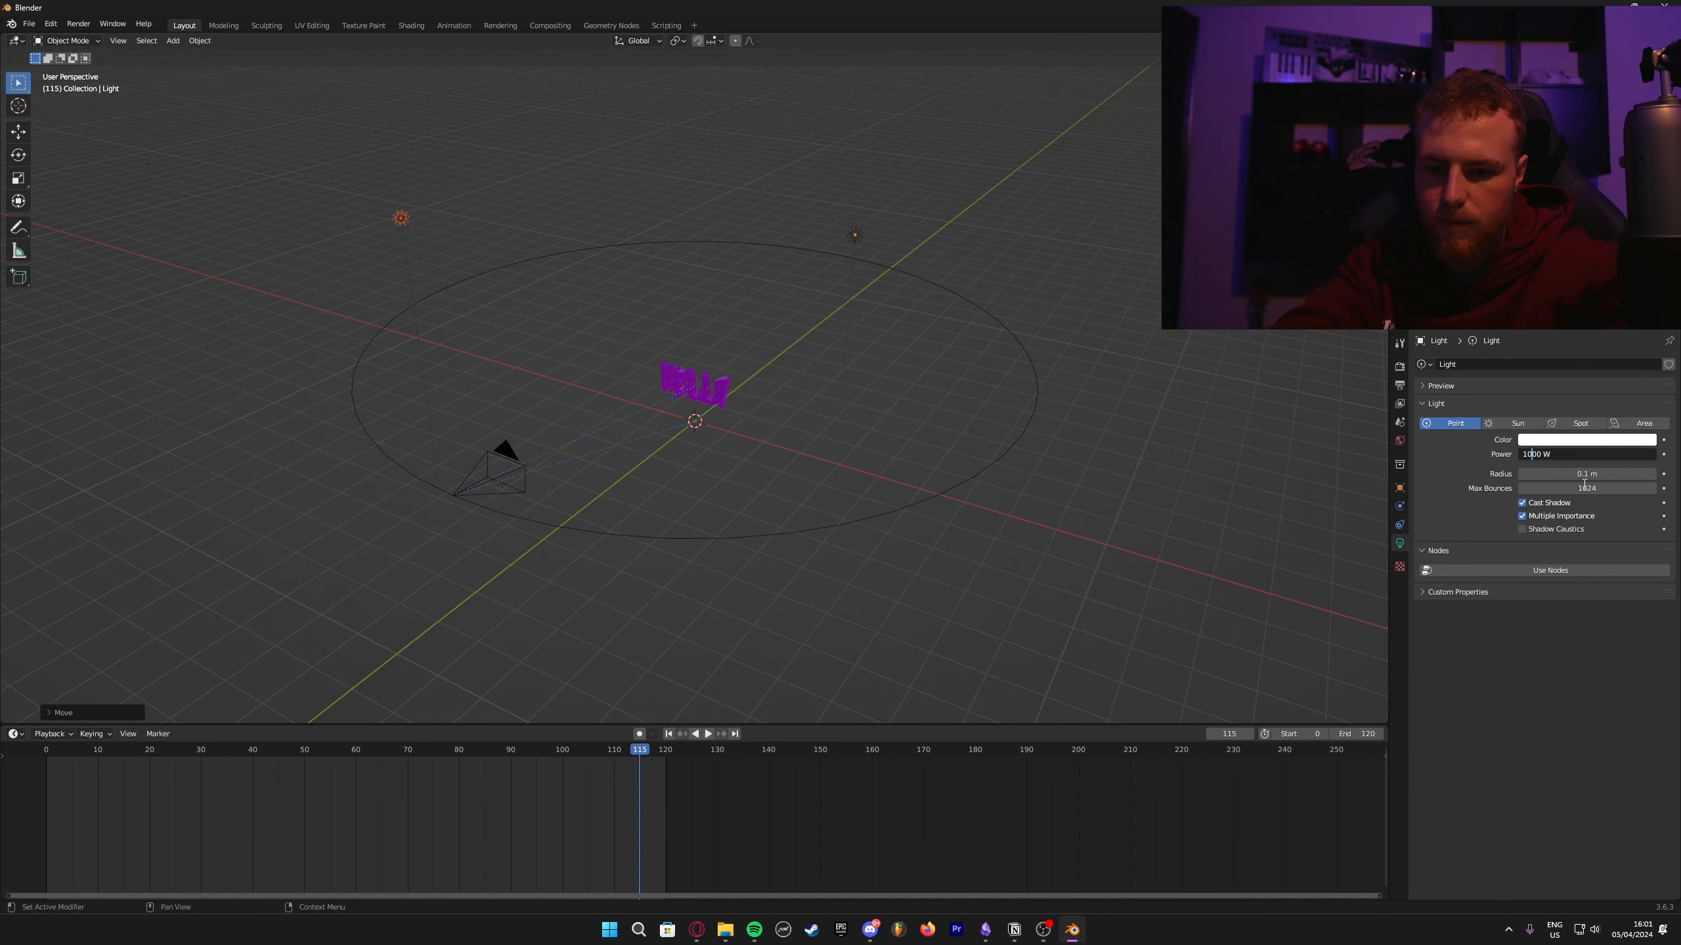
{"action": "key", "text": "Return"}
{"action": "key", "text": "z"}
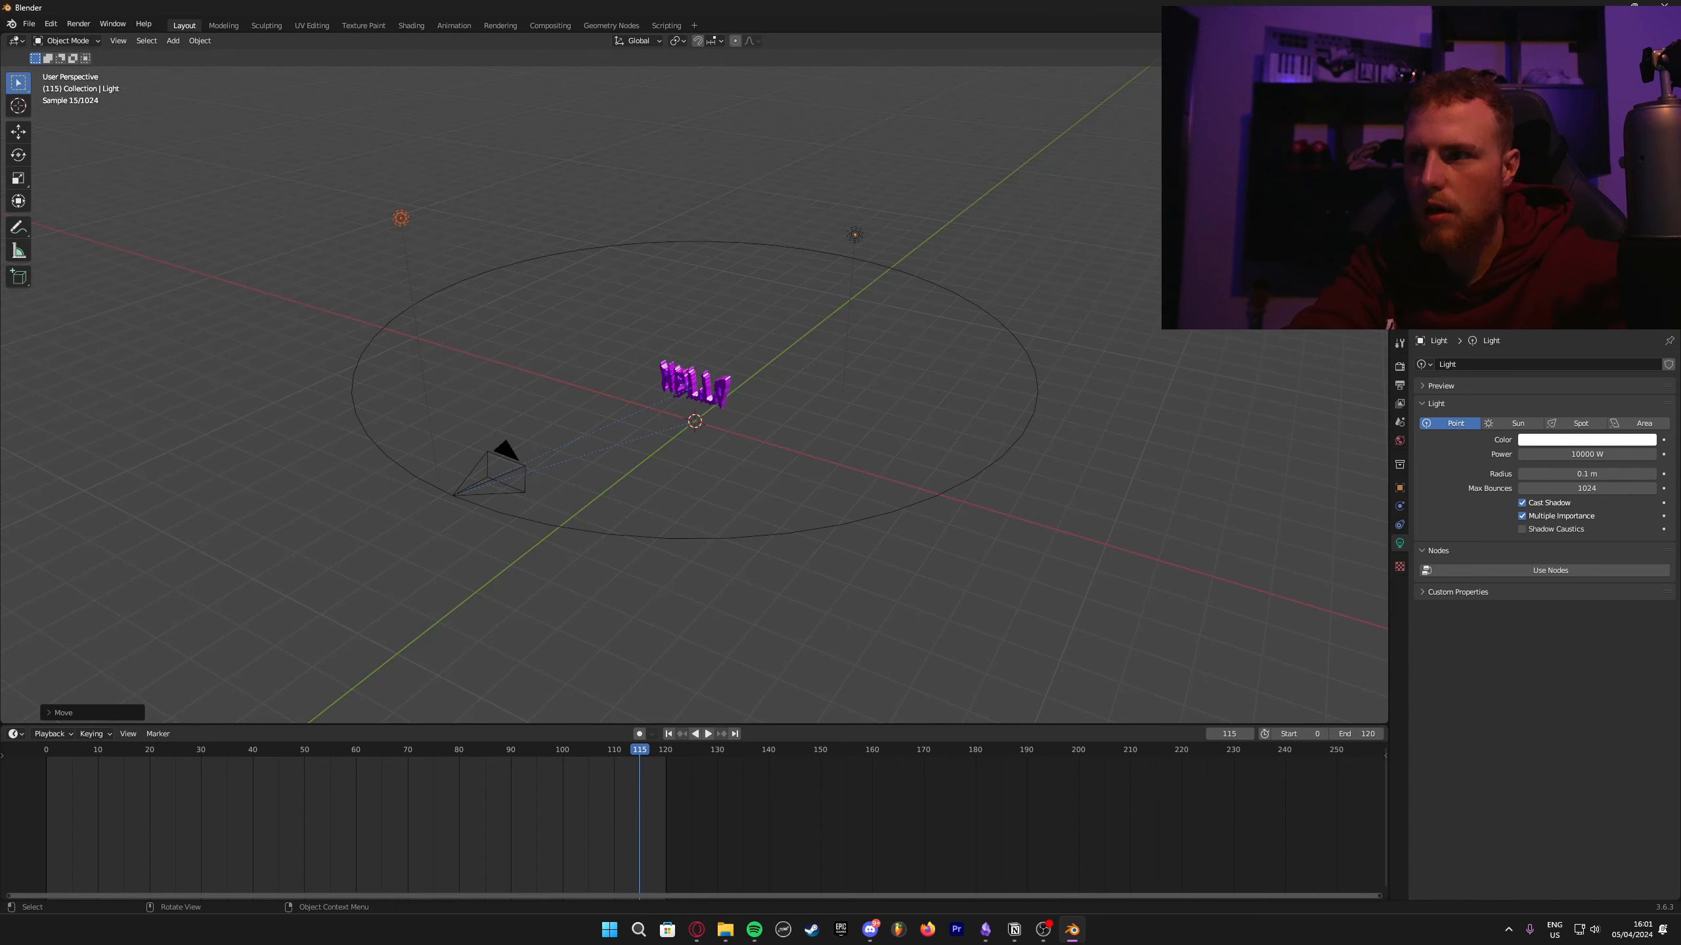
{"action": "left_click", "coordinate": [855, 234]}
{"action": "key", "text": "z"}
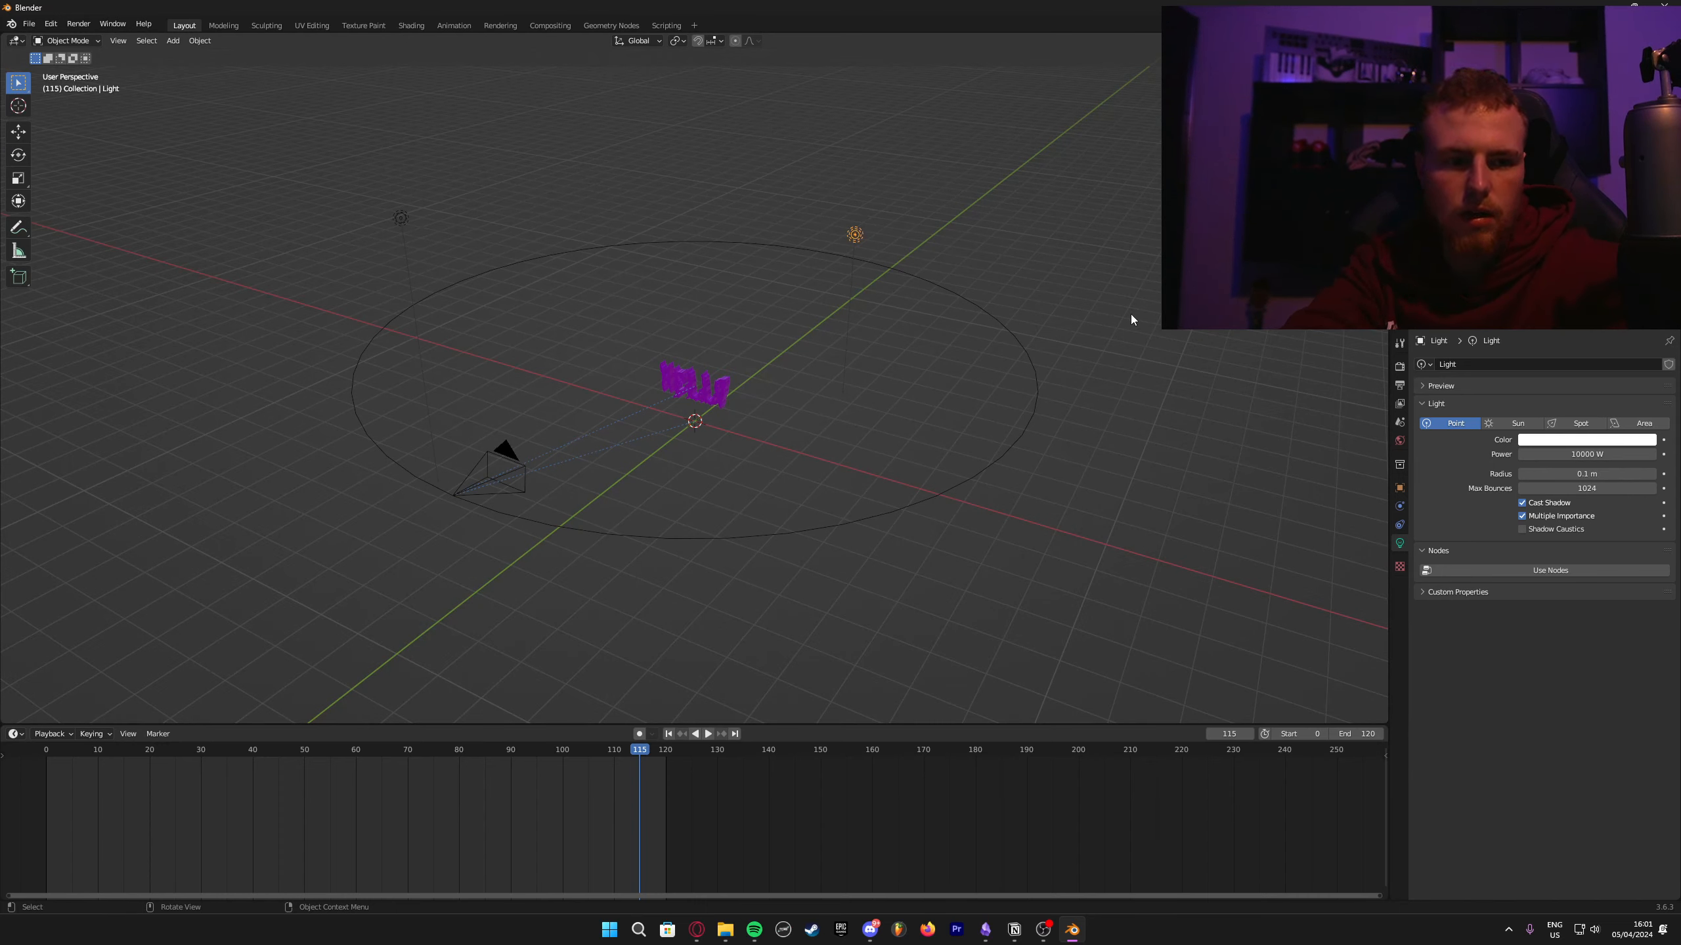
Step: Set the copied light's color to hex b400ff and check the Rendered result through the camera
{"action": "left_click", "coordinate": [401, 218]}
{"action": "left_click", "coordinate": [1577, 438]}
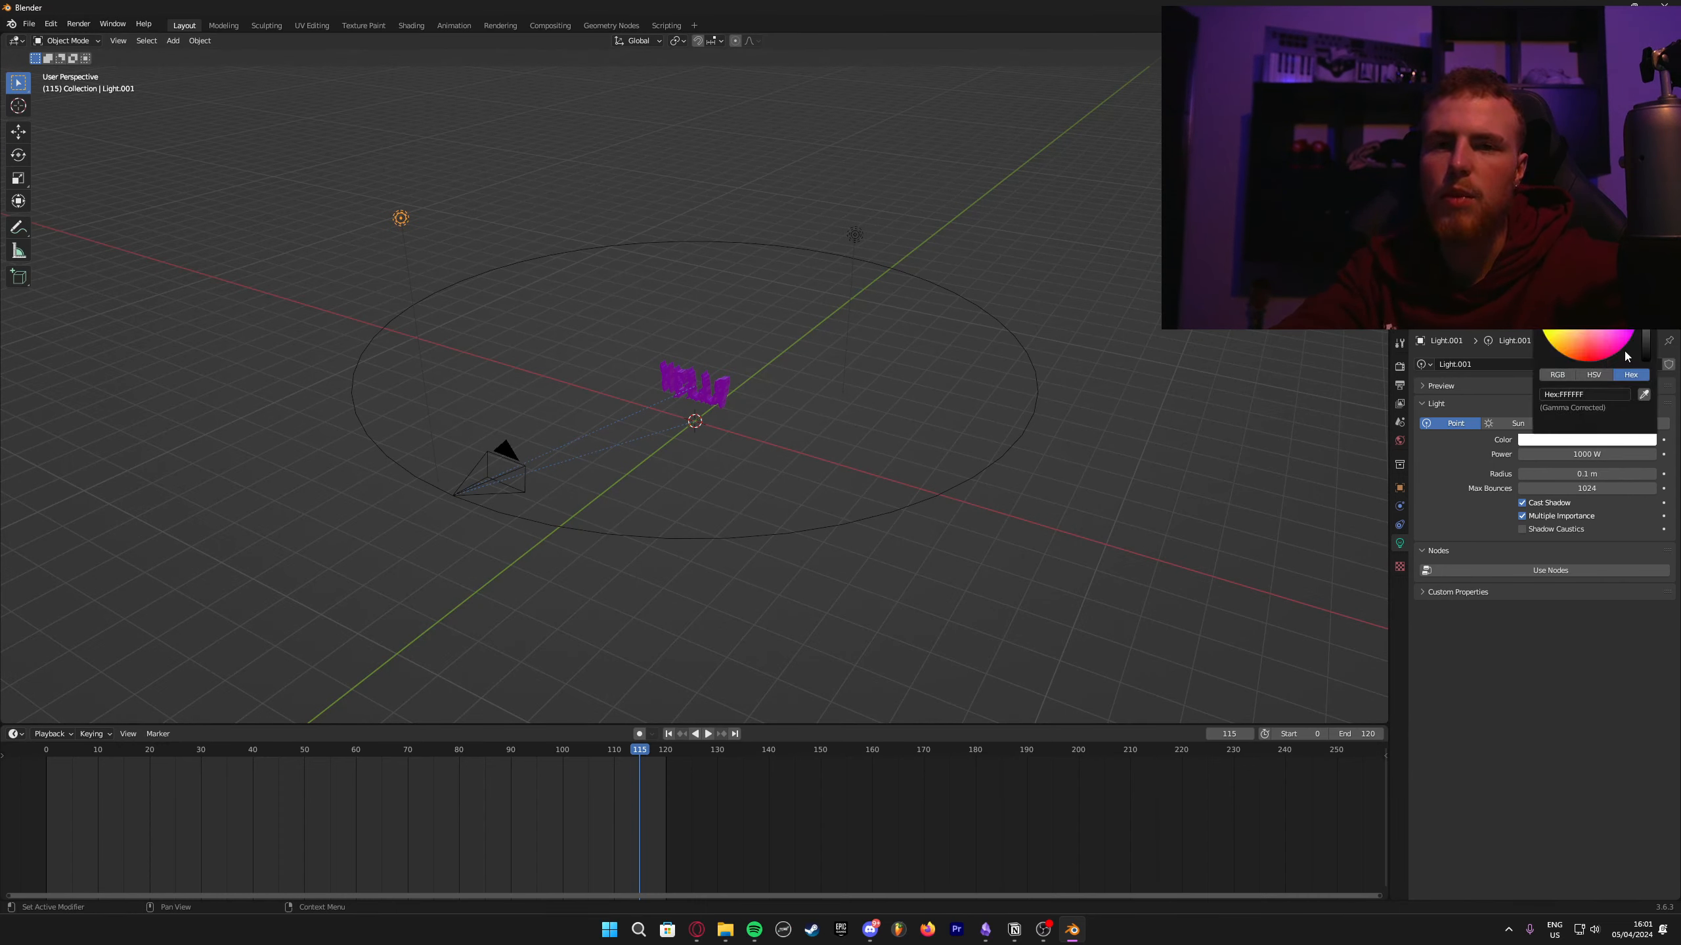
{"action": "left_click", "coordinate": [1610, 394]}
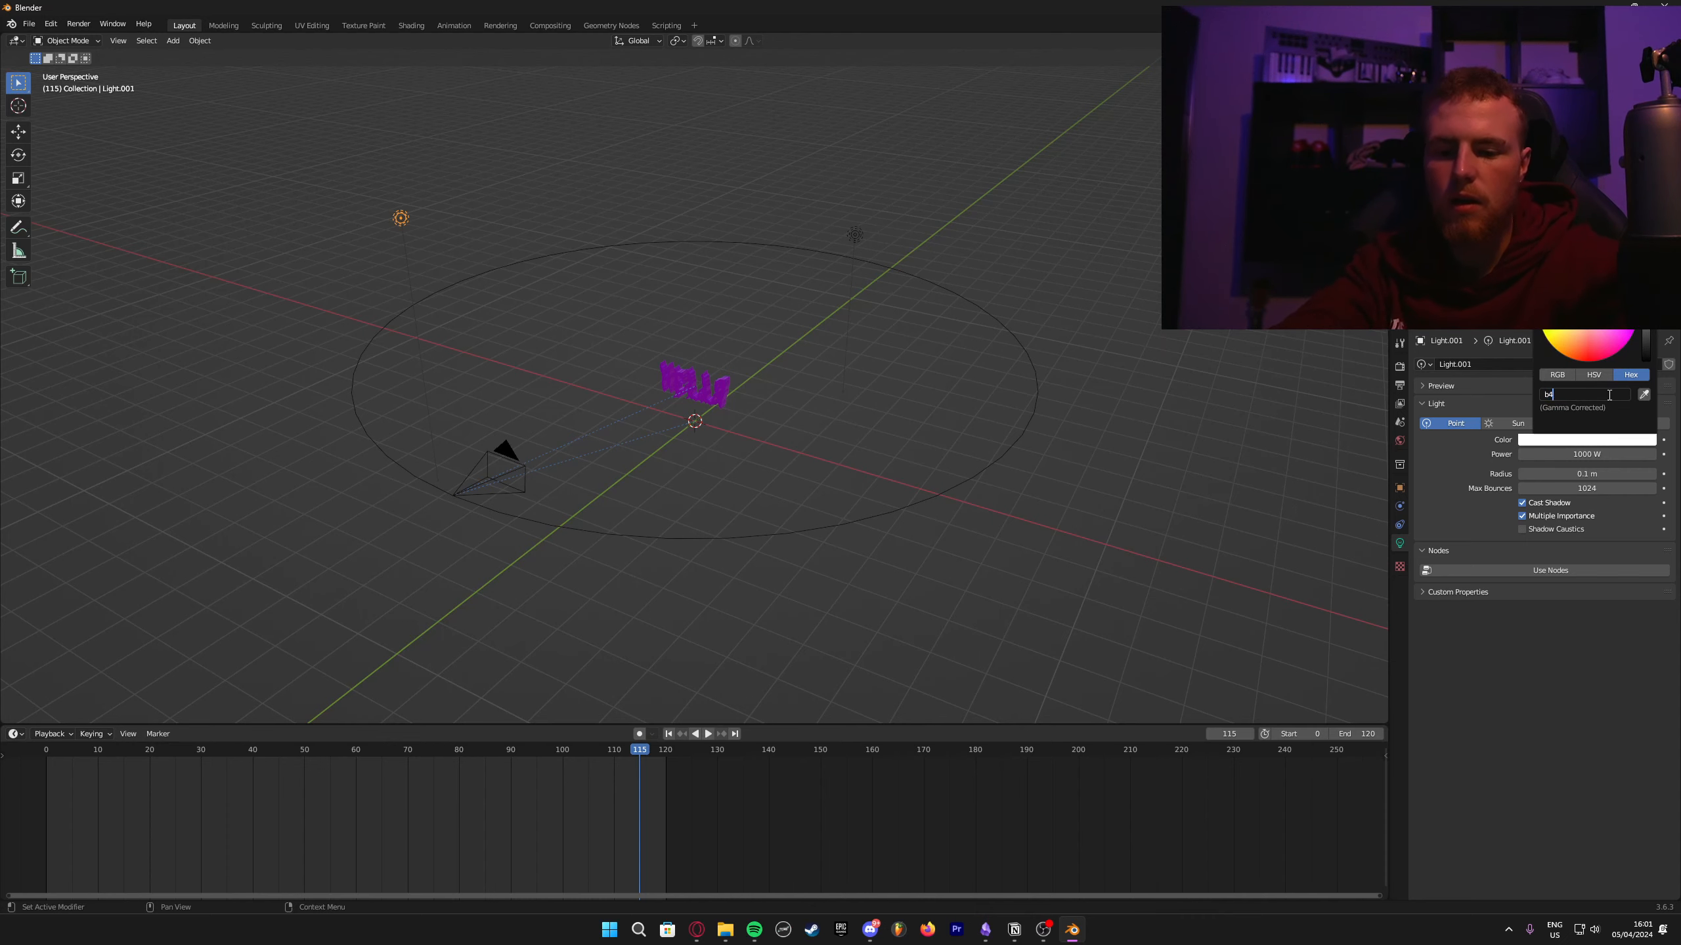
{"action": "type", "text": "b400ff"}
{"action": "key", "text": "Return"}
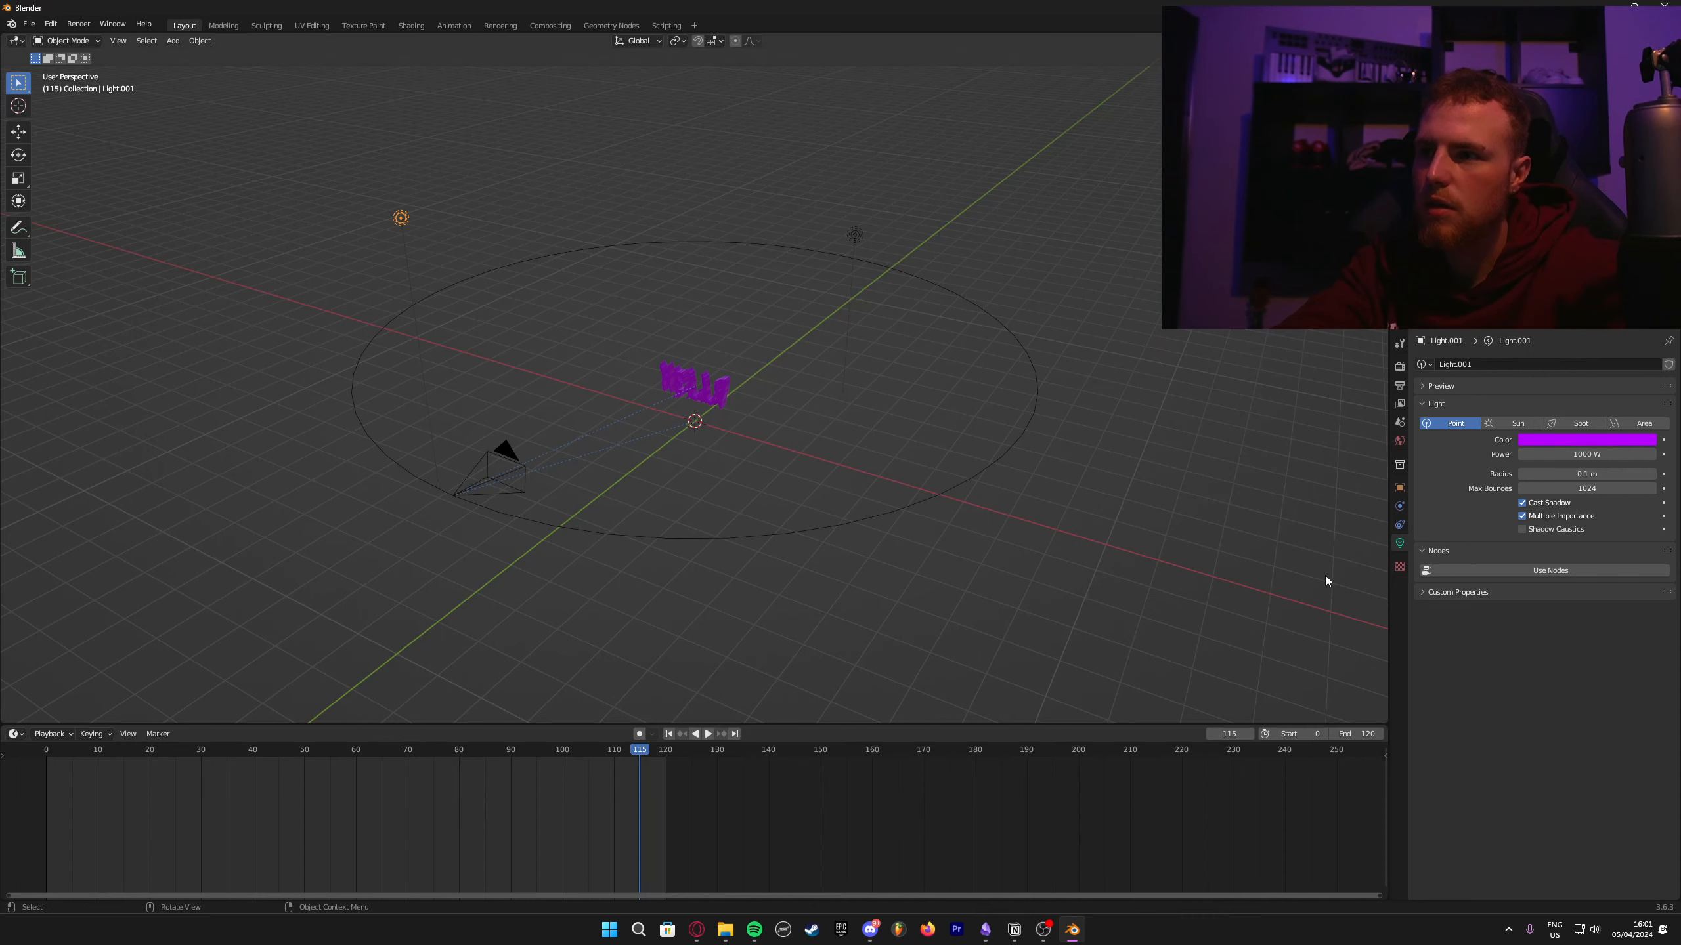
{"action": "key", "text": "KP_0"}
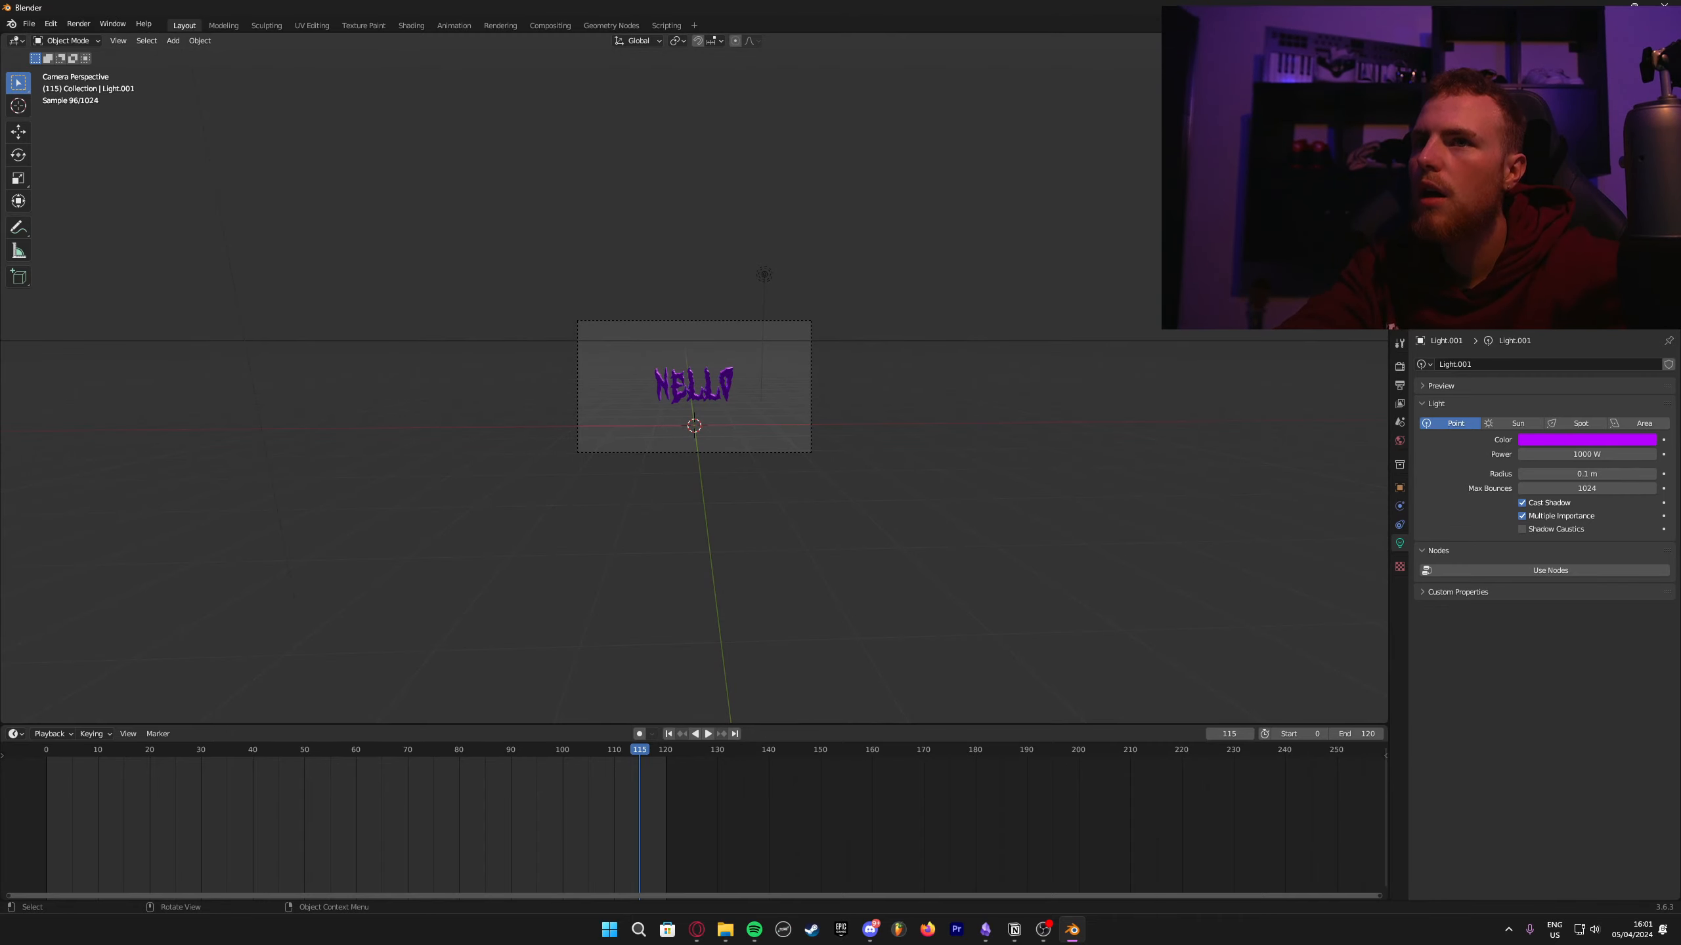
{"action": "key", "text": "z"}
{"action": "key", "text": "KP_0"}
Step: Play the orbit animation through the camera from the start, stop it, and return to frame 0
{"action": "mouse_move", "coordinate": [200, 750]}
{"action": "left_mouse_down"}
{"action": "mouse_move", "coordinate": [48, 750]}
{"action": "mouse_move", "coordinate": [357, 715]}
{"action": "mouse_move", "coordinate": [47, 715]}
{"action": "left_mouse_up"}
{"action": "key", "text": "space"}
{"action": "key", "text": "space"}
{"action": "key", "text": "KP_0"}
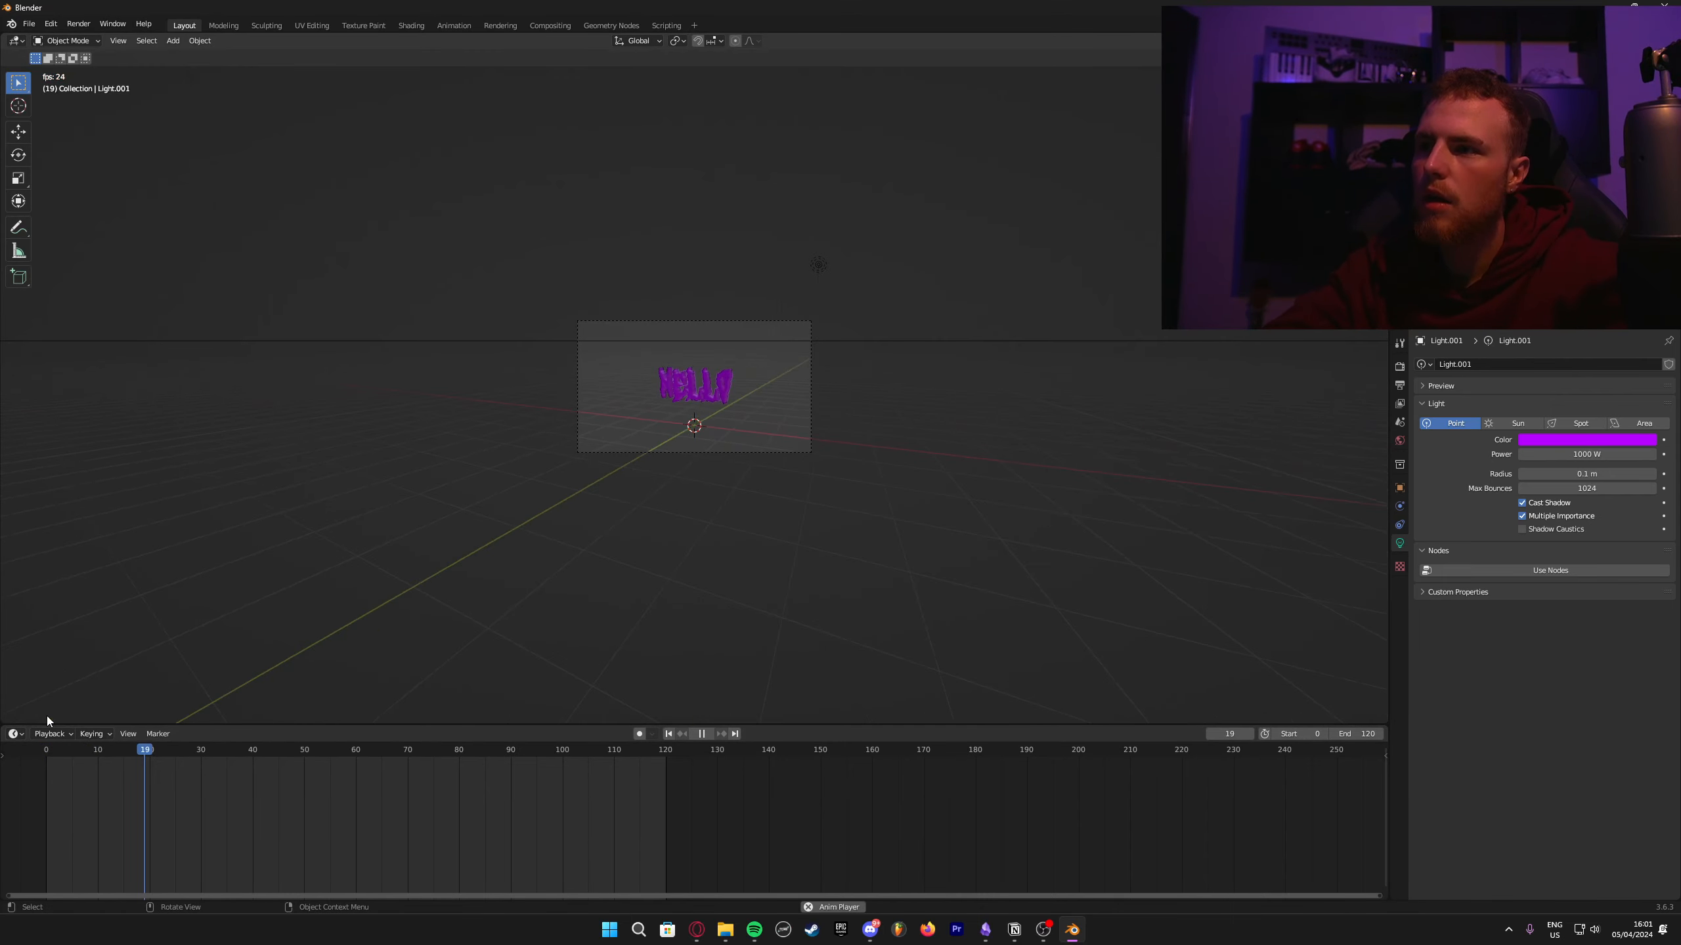
{"action": "key", "text": "space"}
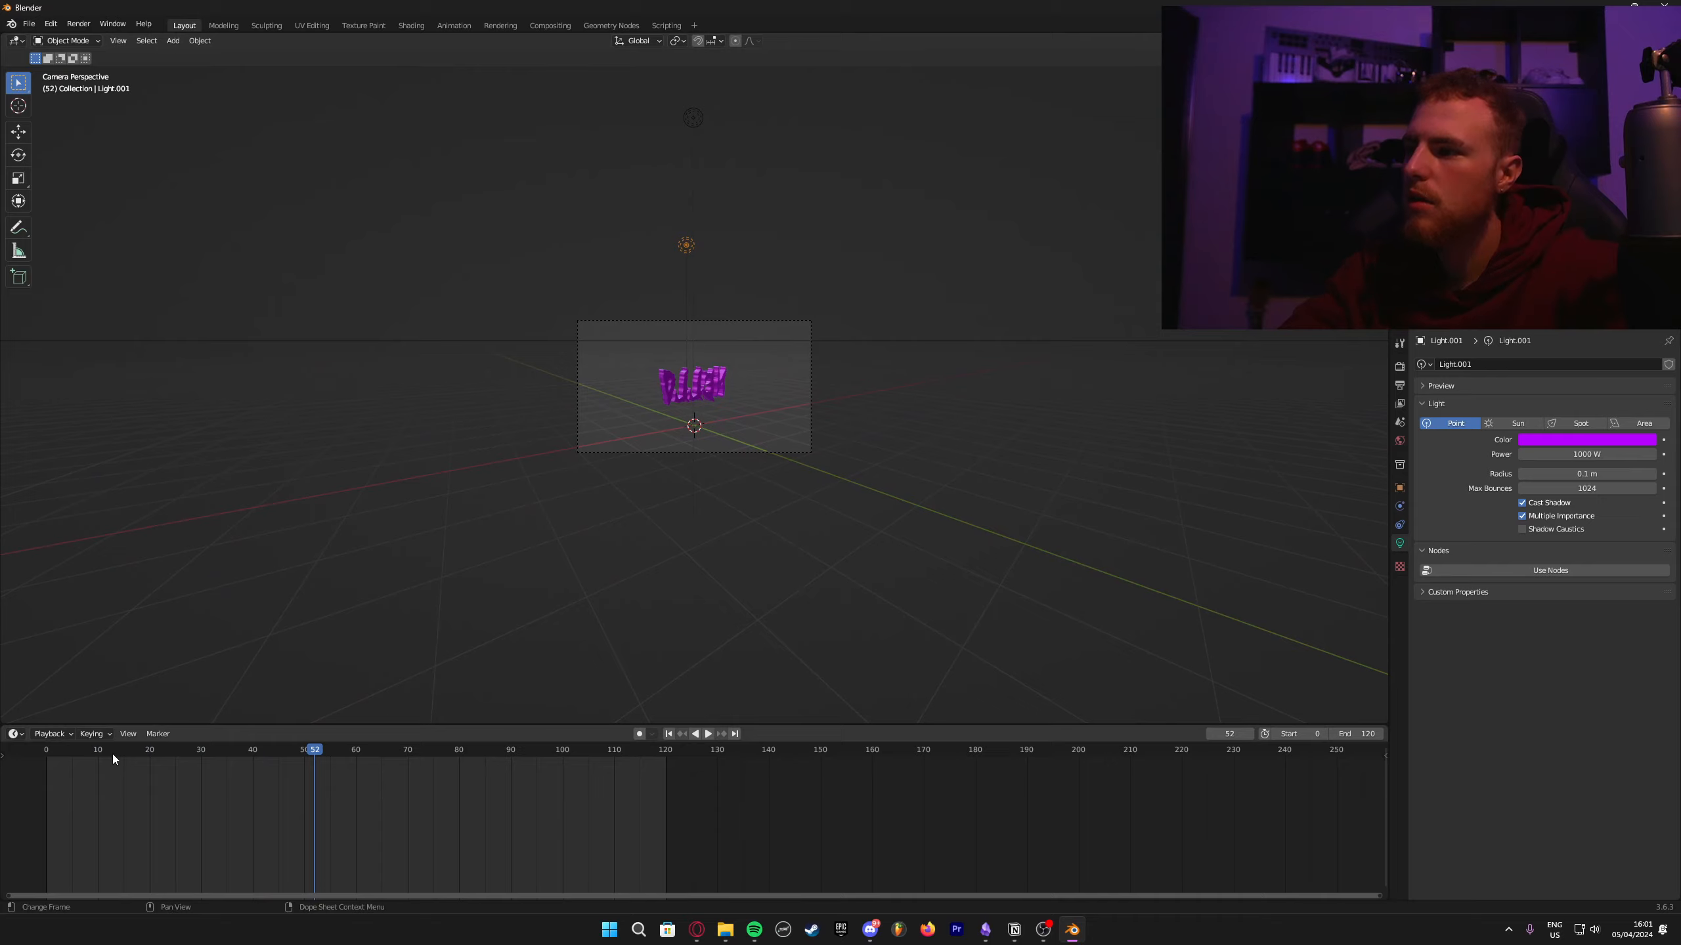
{"action": "left_click_drag", "start_coordinate": [113, 754], "coordinate": [38, 754]}
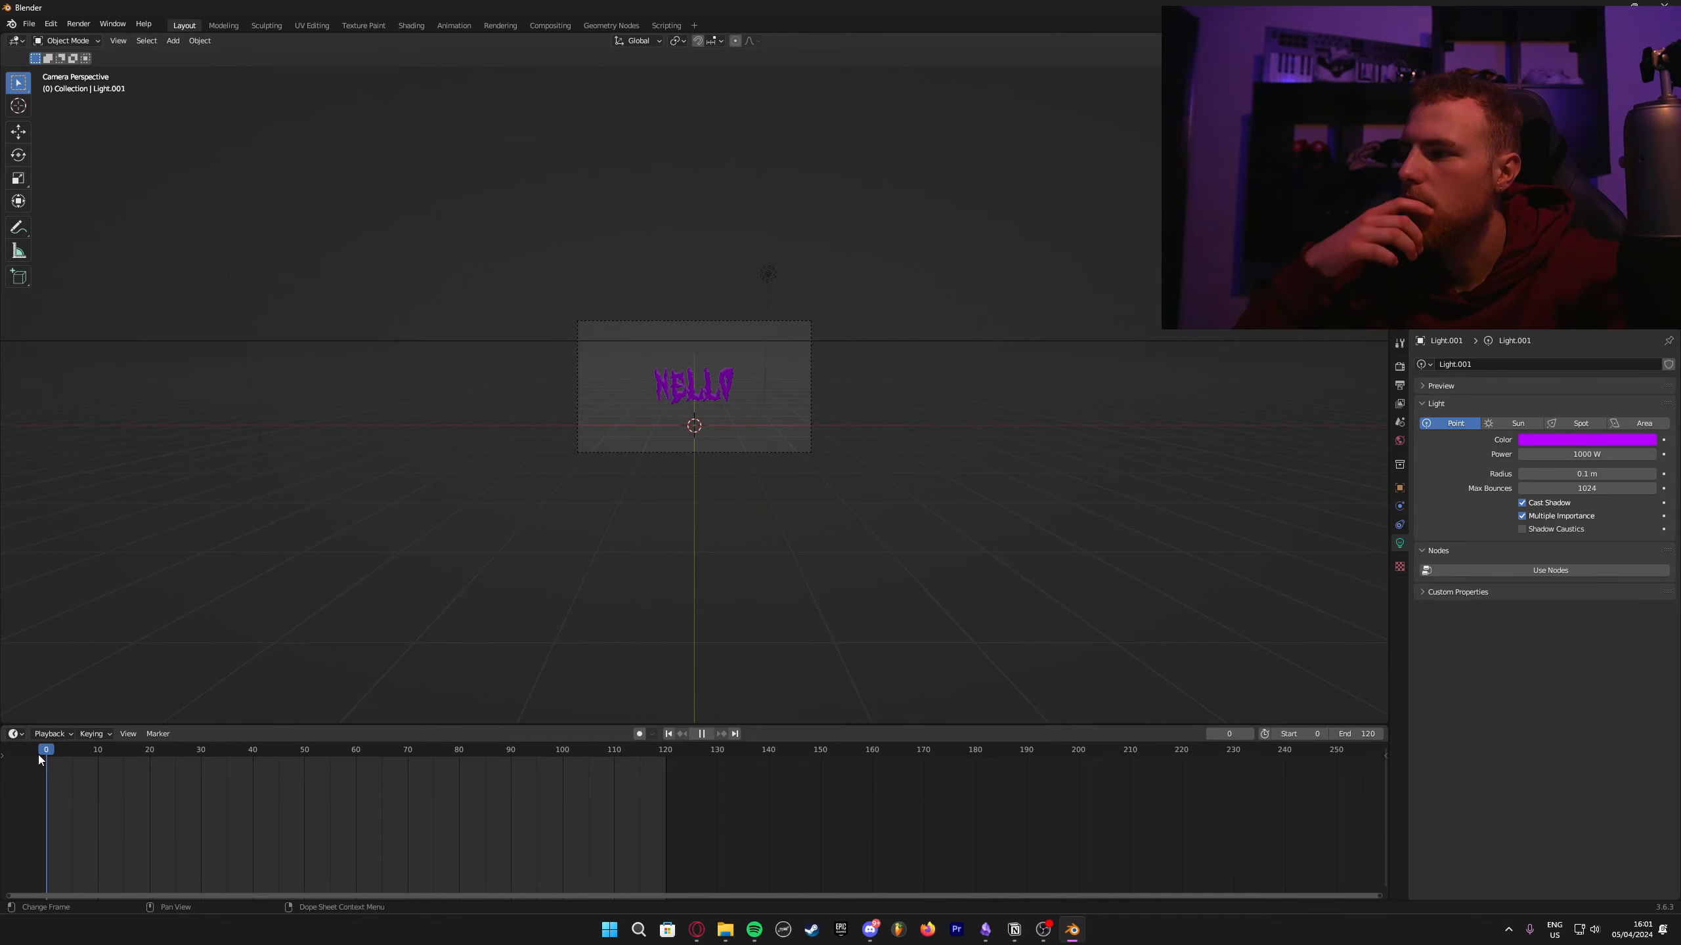
Step: Choose PNG as the file format in the scene's output settings
{"action": "left_click", "coordinate": [1400, 386]}
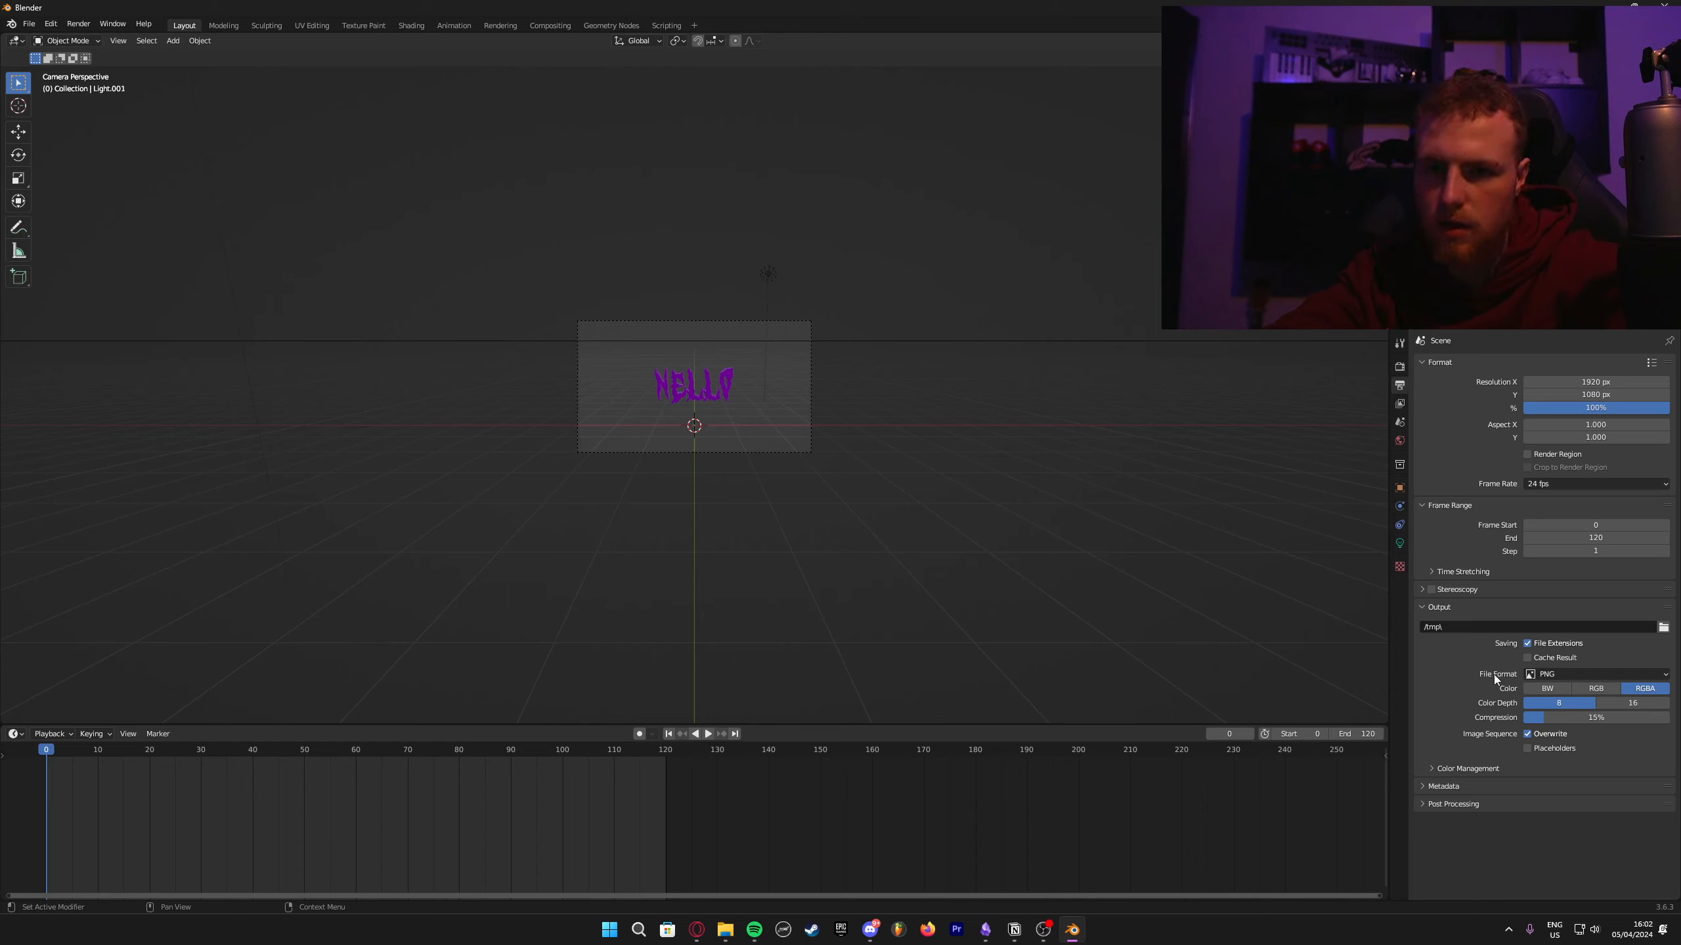
{"action": "left_click", "coordinate": [1547, 675]}
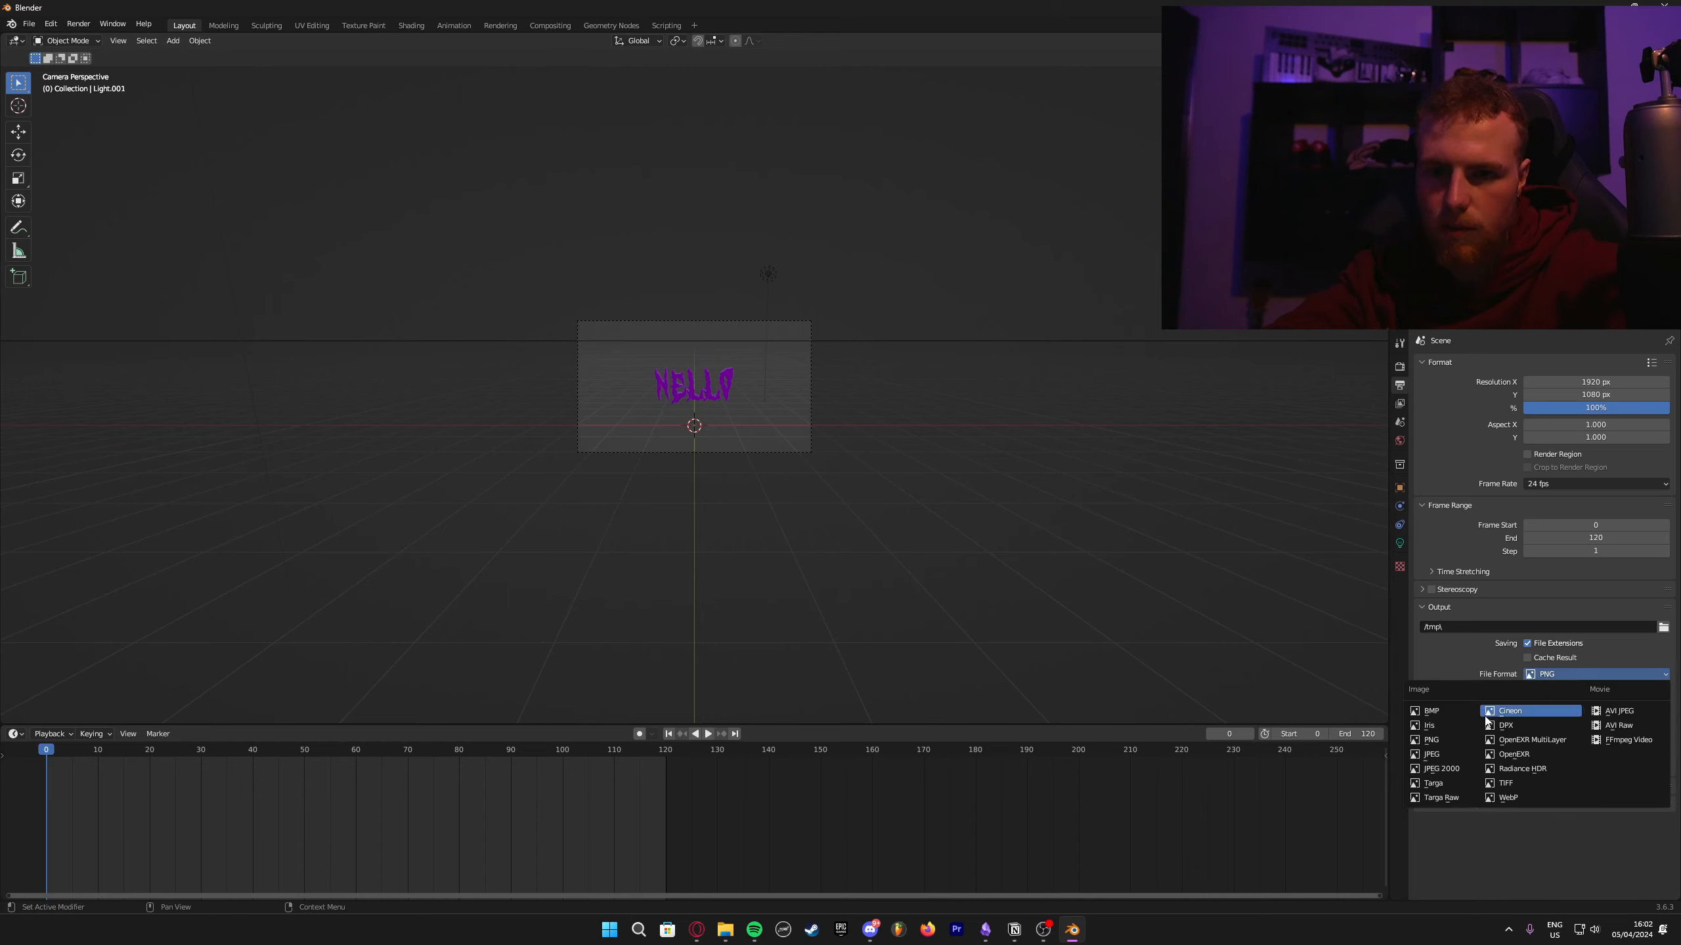
{"action": "left_click", "coordinate": [1431, 739]}
Step: Create a folder named tutorial inside Videos and set it as the render output location
{"action": "left_click", "coordinate": [1663, 627]}
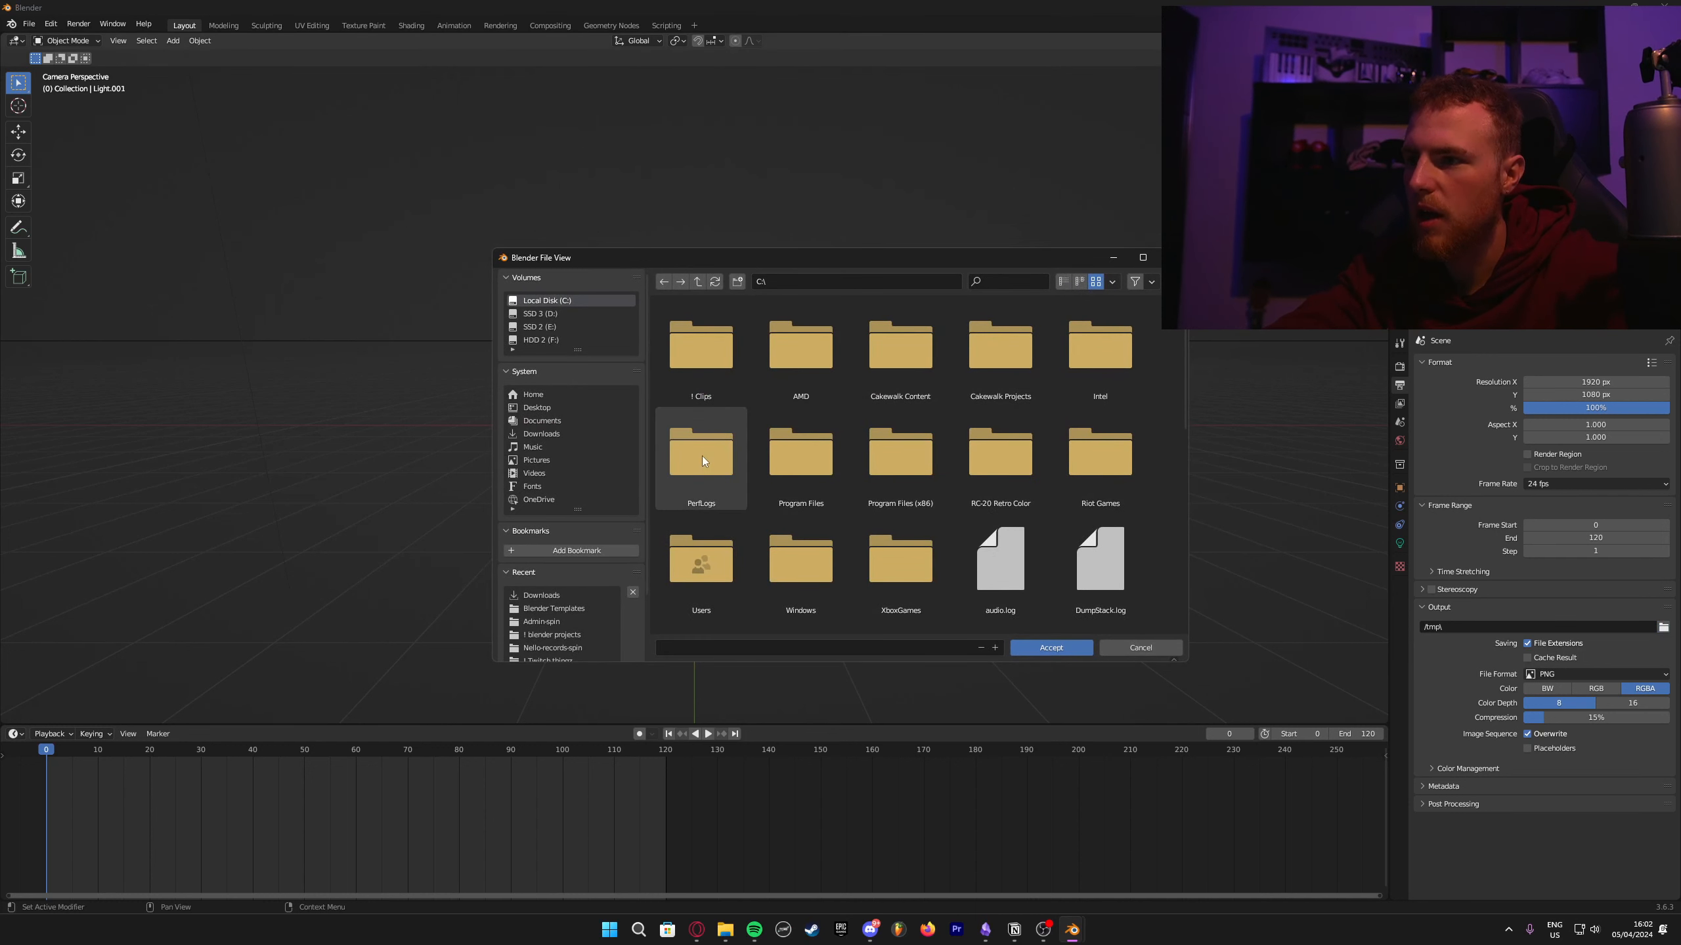
{"action": "left_click", "coordinate": [548, 420]}
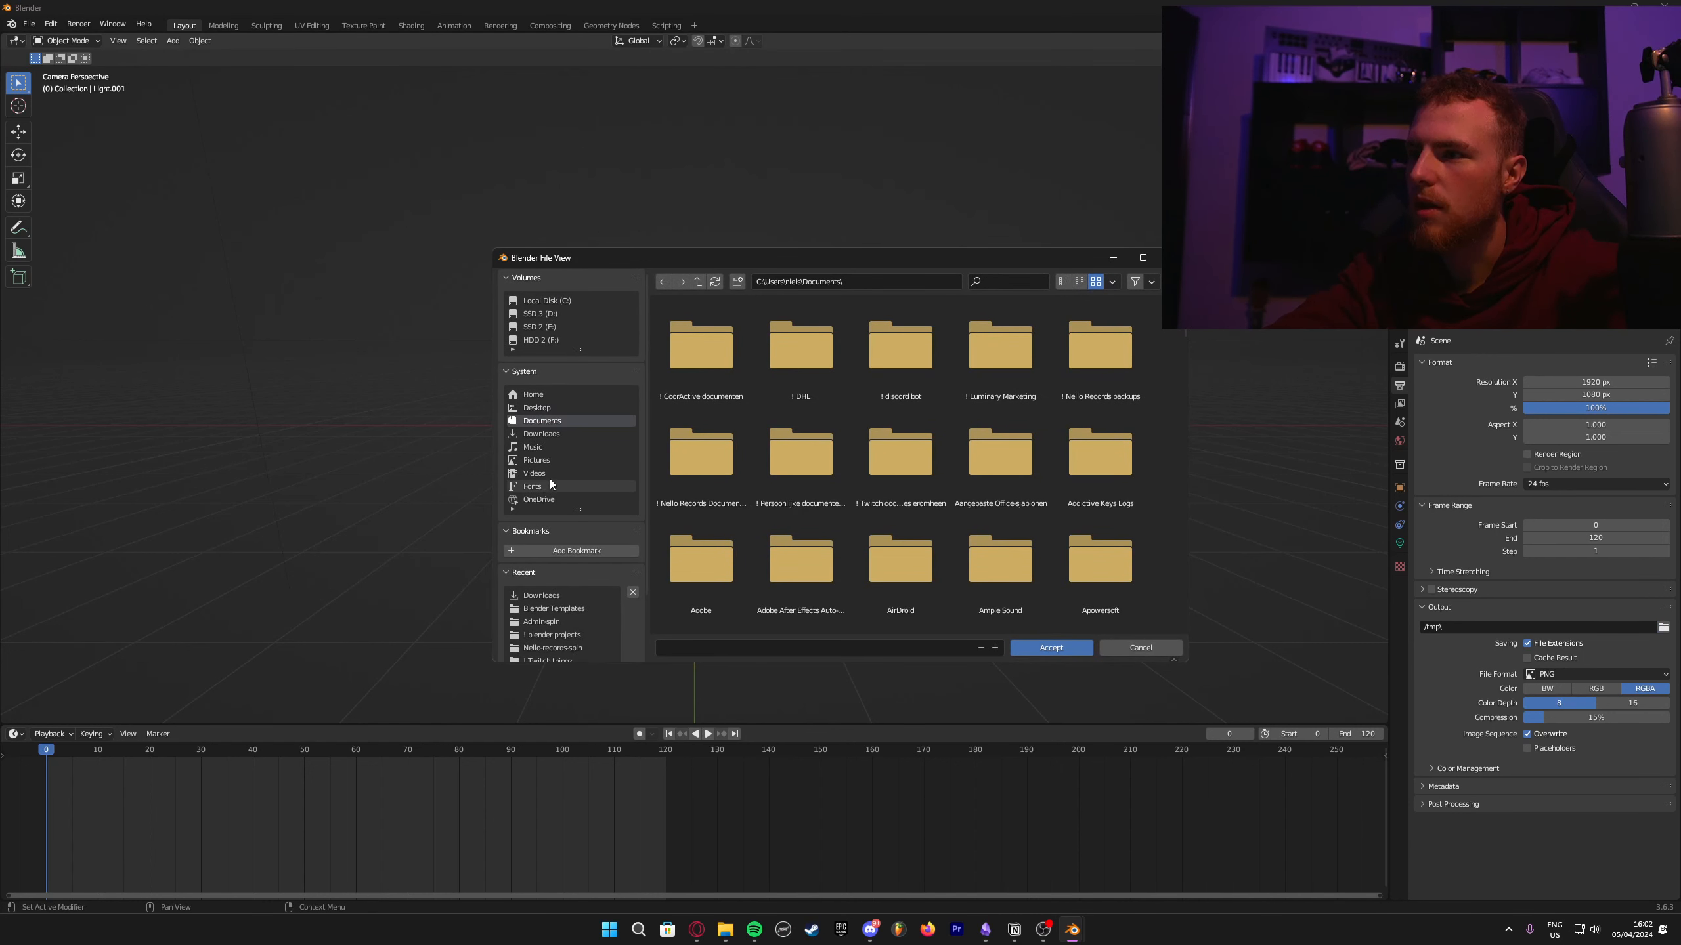
{"action": "left_click", "coordinate": [560, 474]}
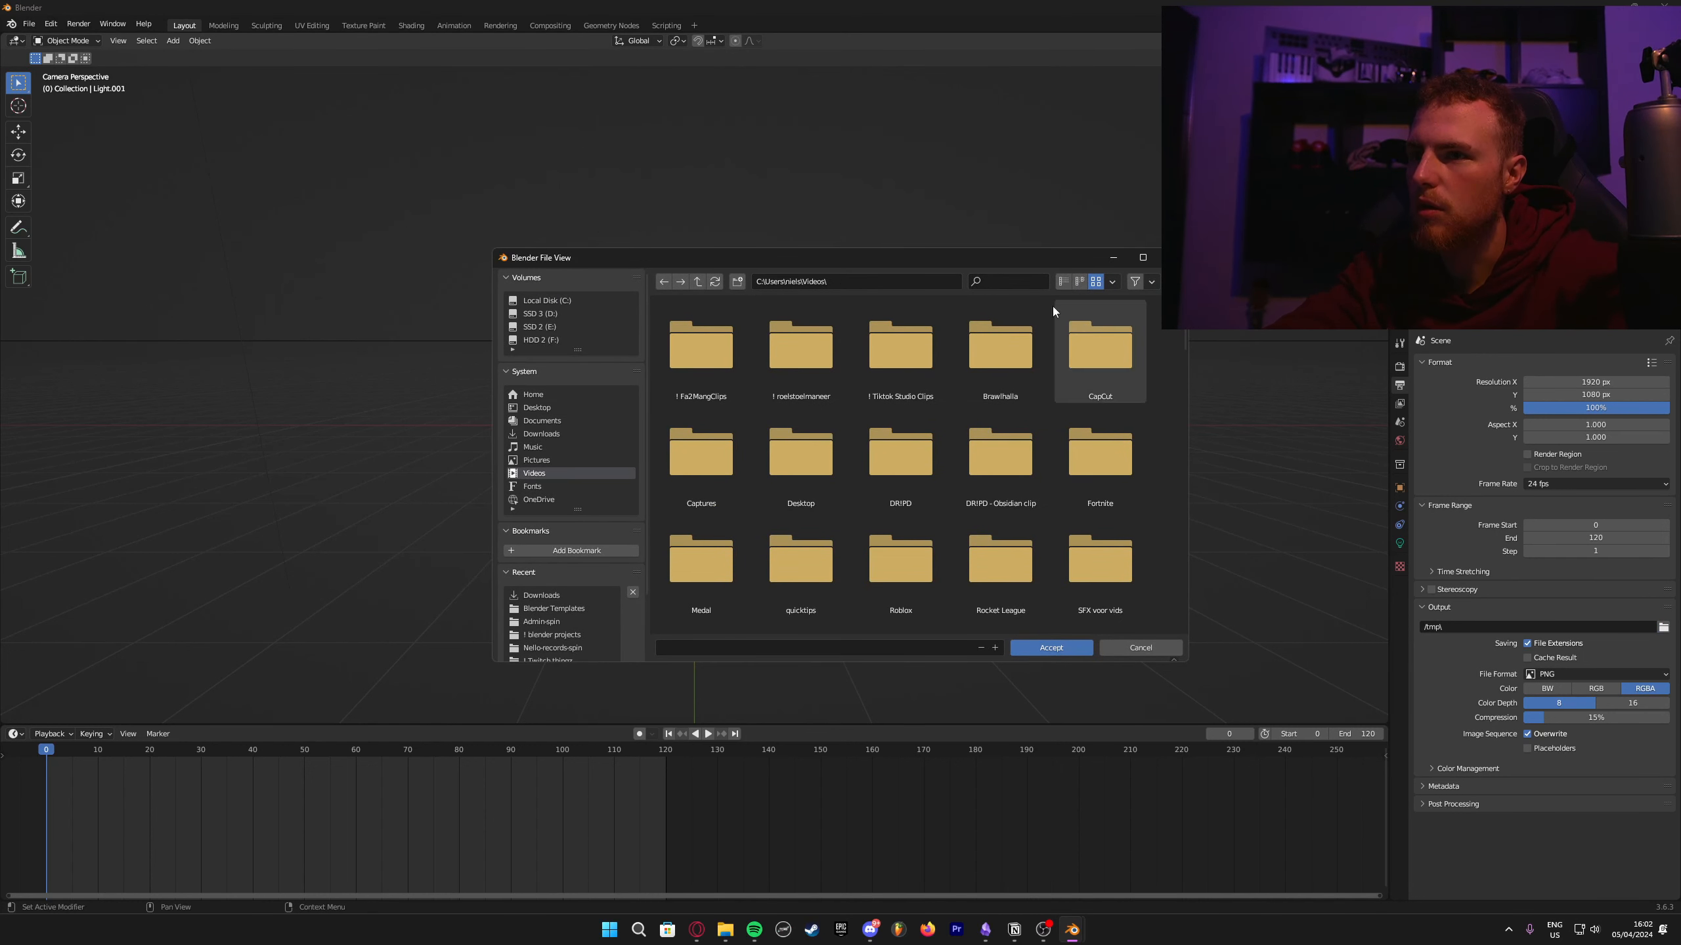
{"action": "type", "text": "tutor"}
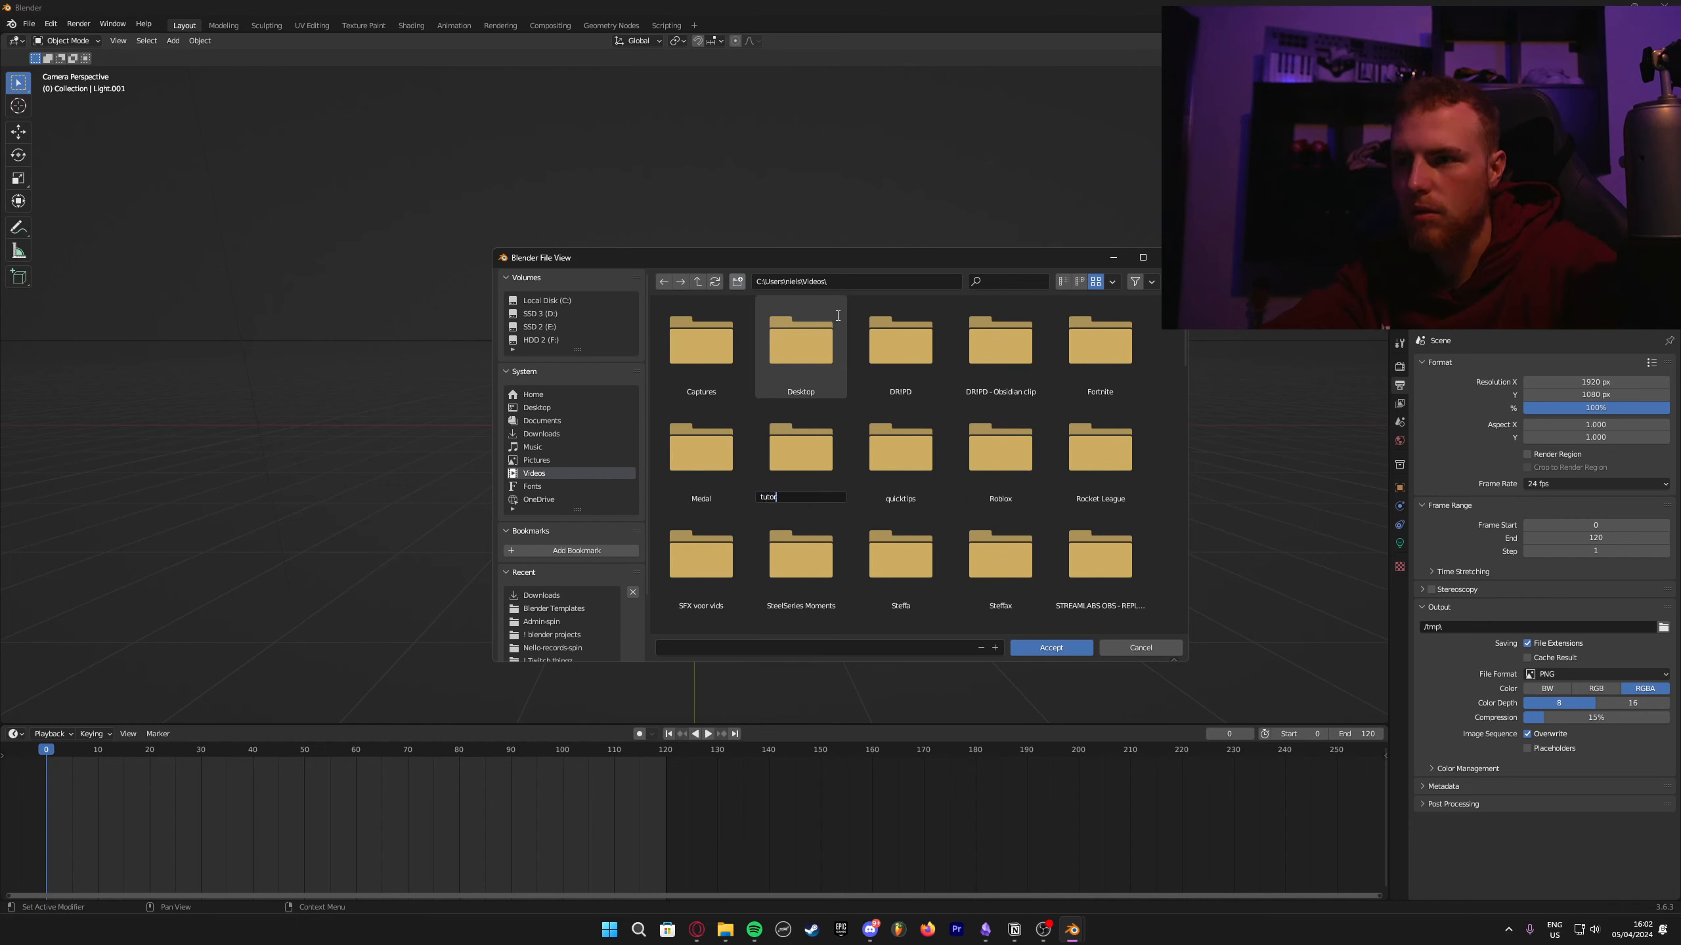
{"action": "type", "text": "ial"}
{"action": "key", "text": "Return"}
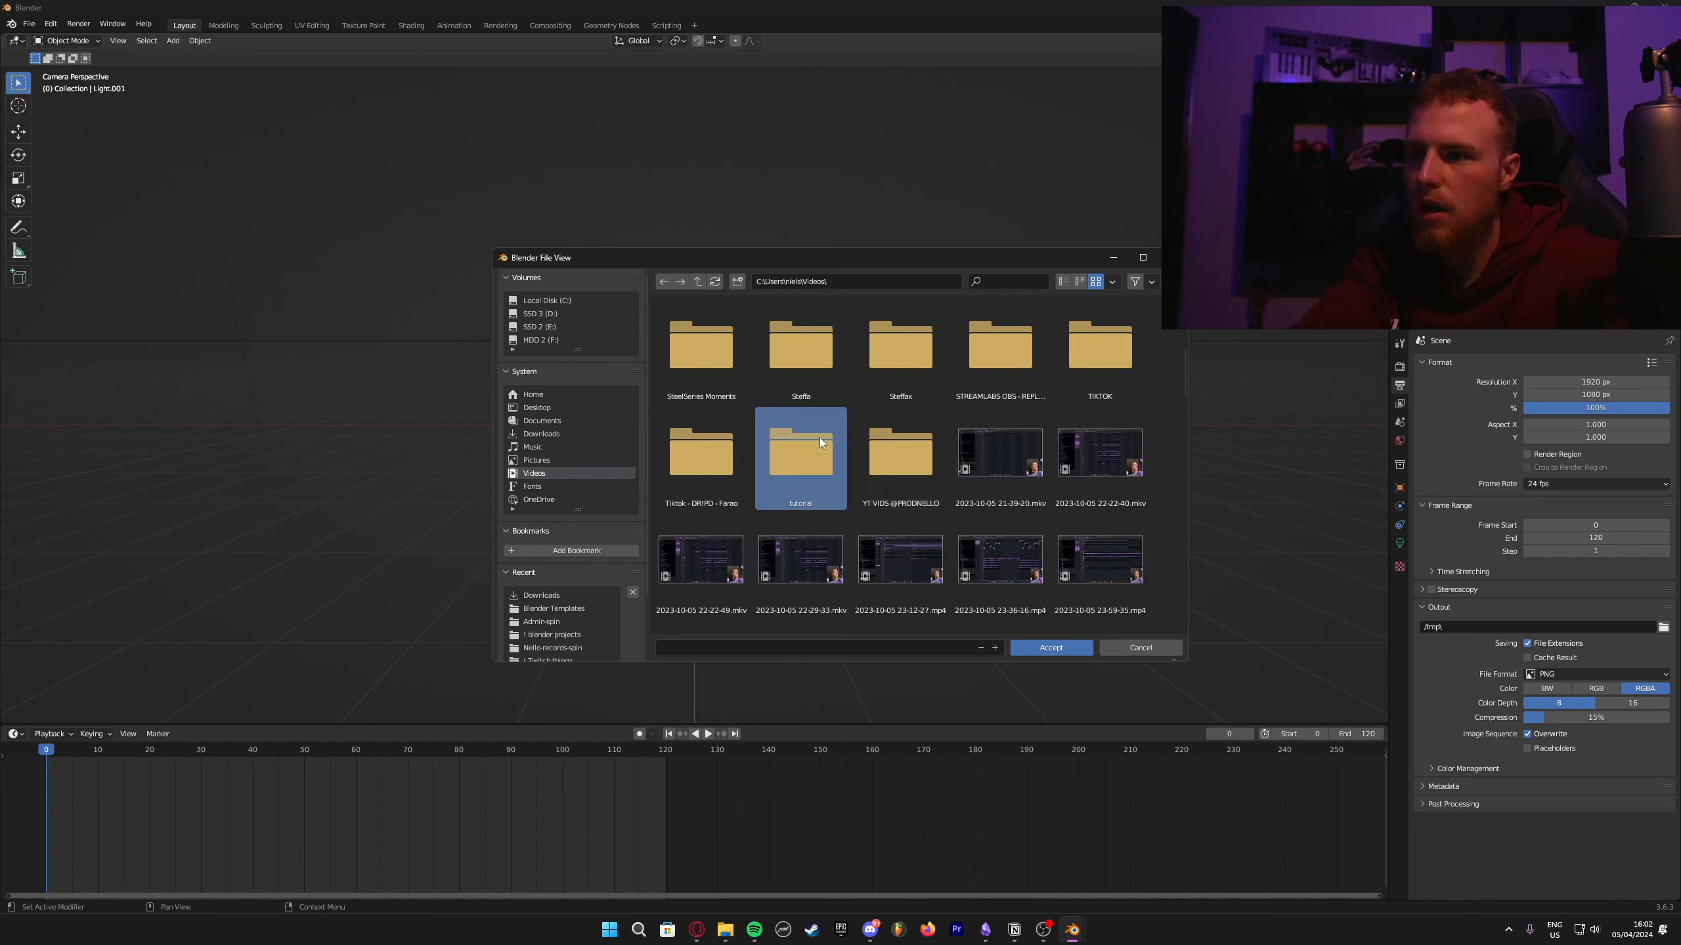
{"action": "double_click", "coordinate": [819, 438]}
{"action": "left_click", "coordinate": [1059, 646]}
Step: Add the file name prefix spinning-text_ to the output path in the tutorial folder
{"action": "left_click", "coordinate": [1662, 627]}
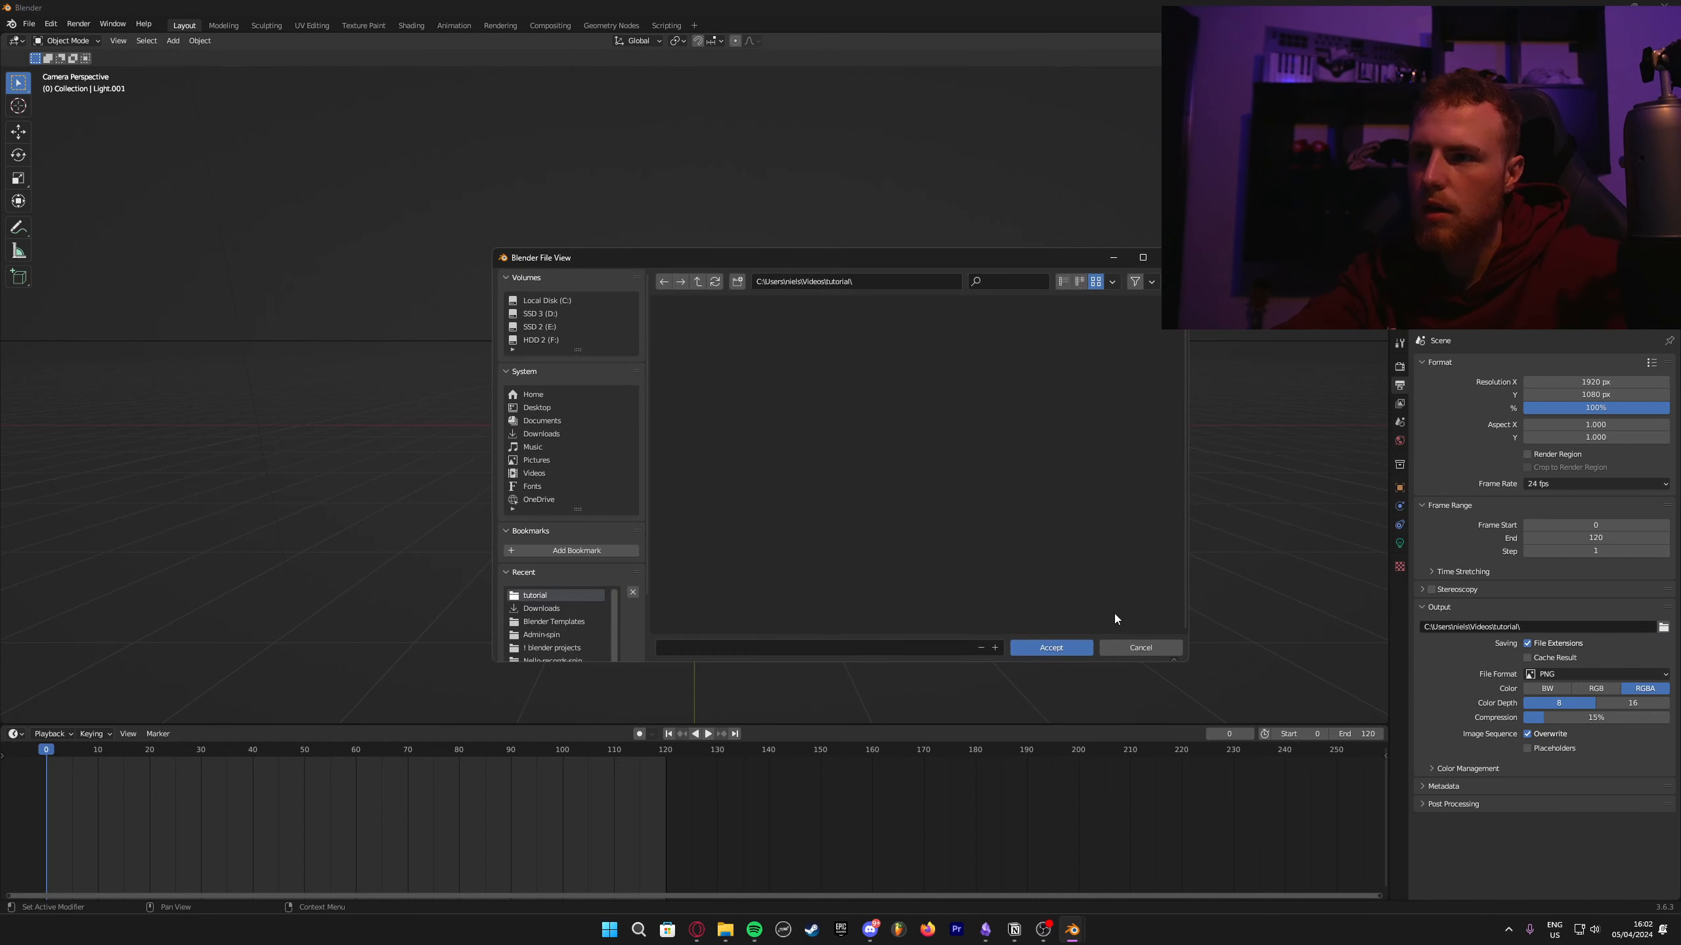
{"action": "left_click", "coordinate": [814, 645]}
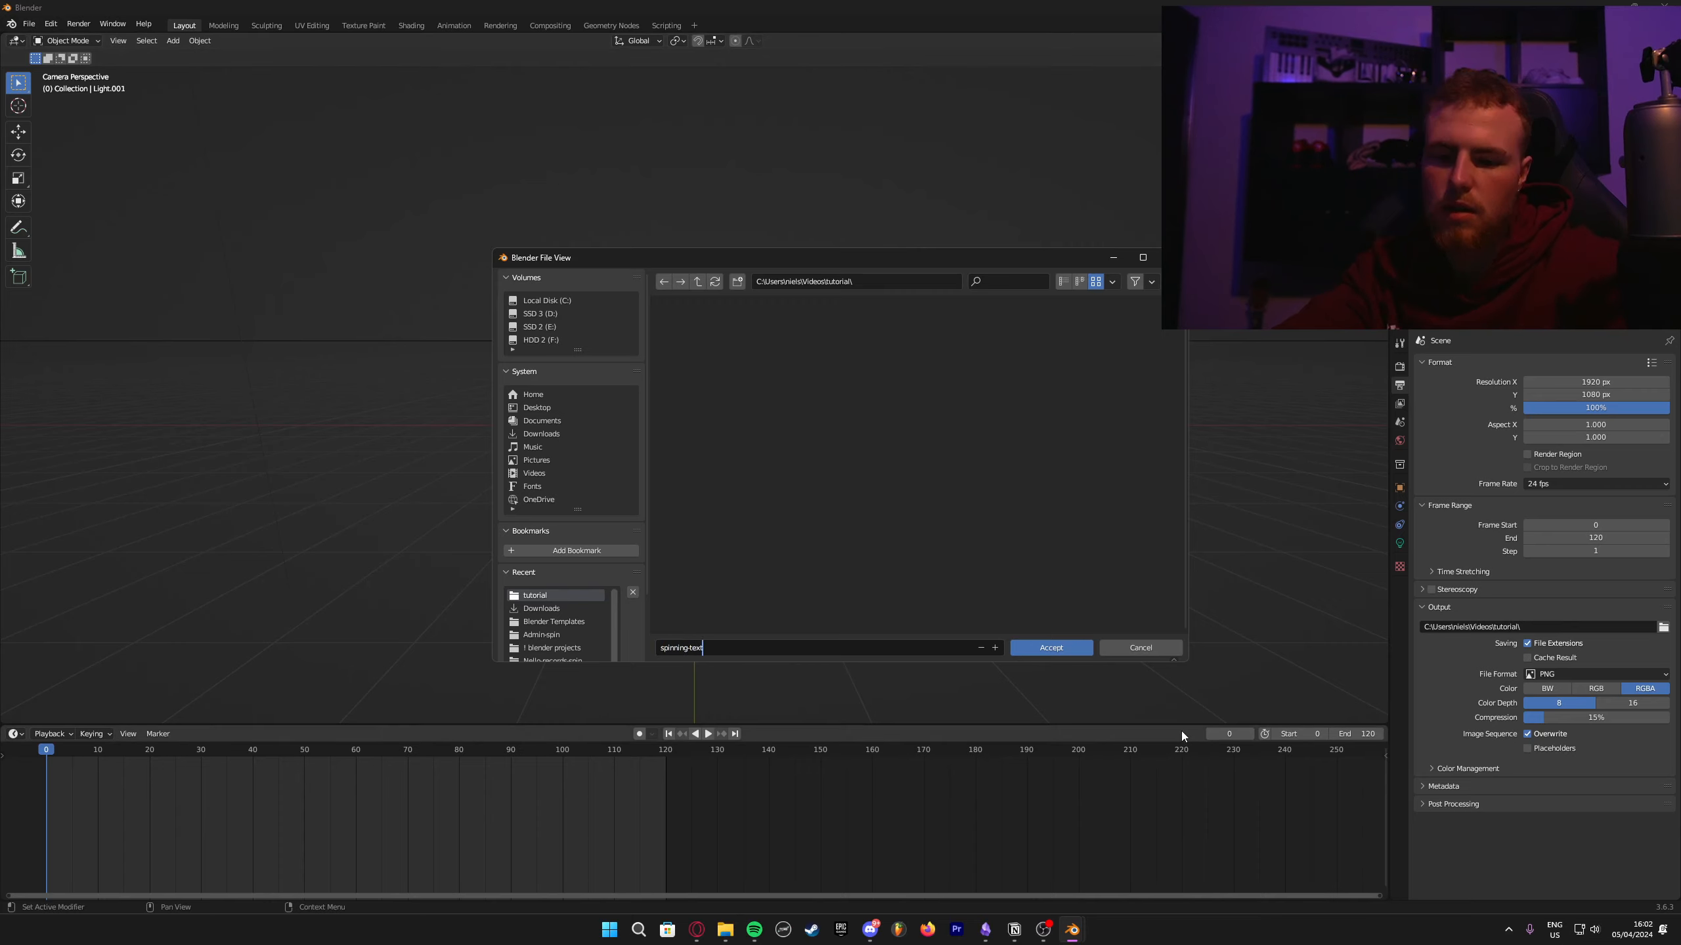
{"action": "left_click", "coordinate": [1059, 647]}
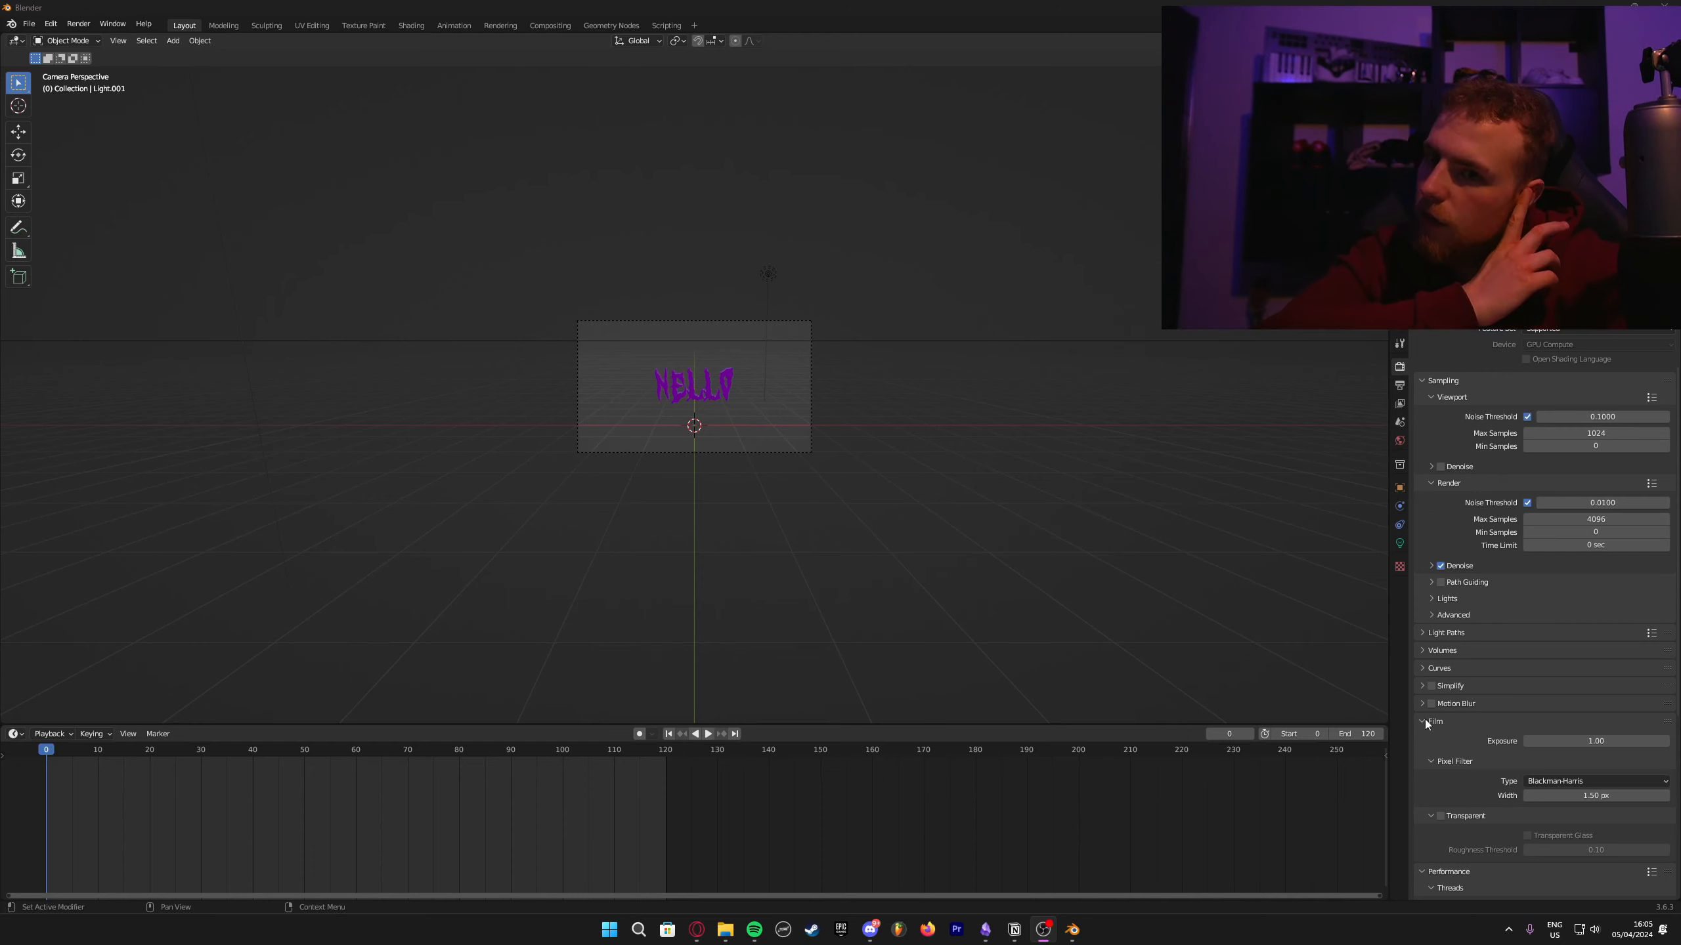
Step: Enable the Transparent film option so frames render without a background, and collapse the Film settings
{"action": "left_click", "coordinate": [1442, 818]}
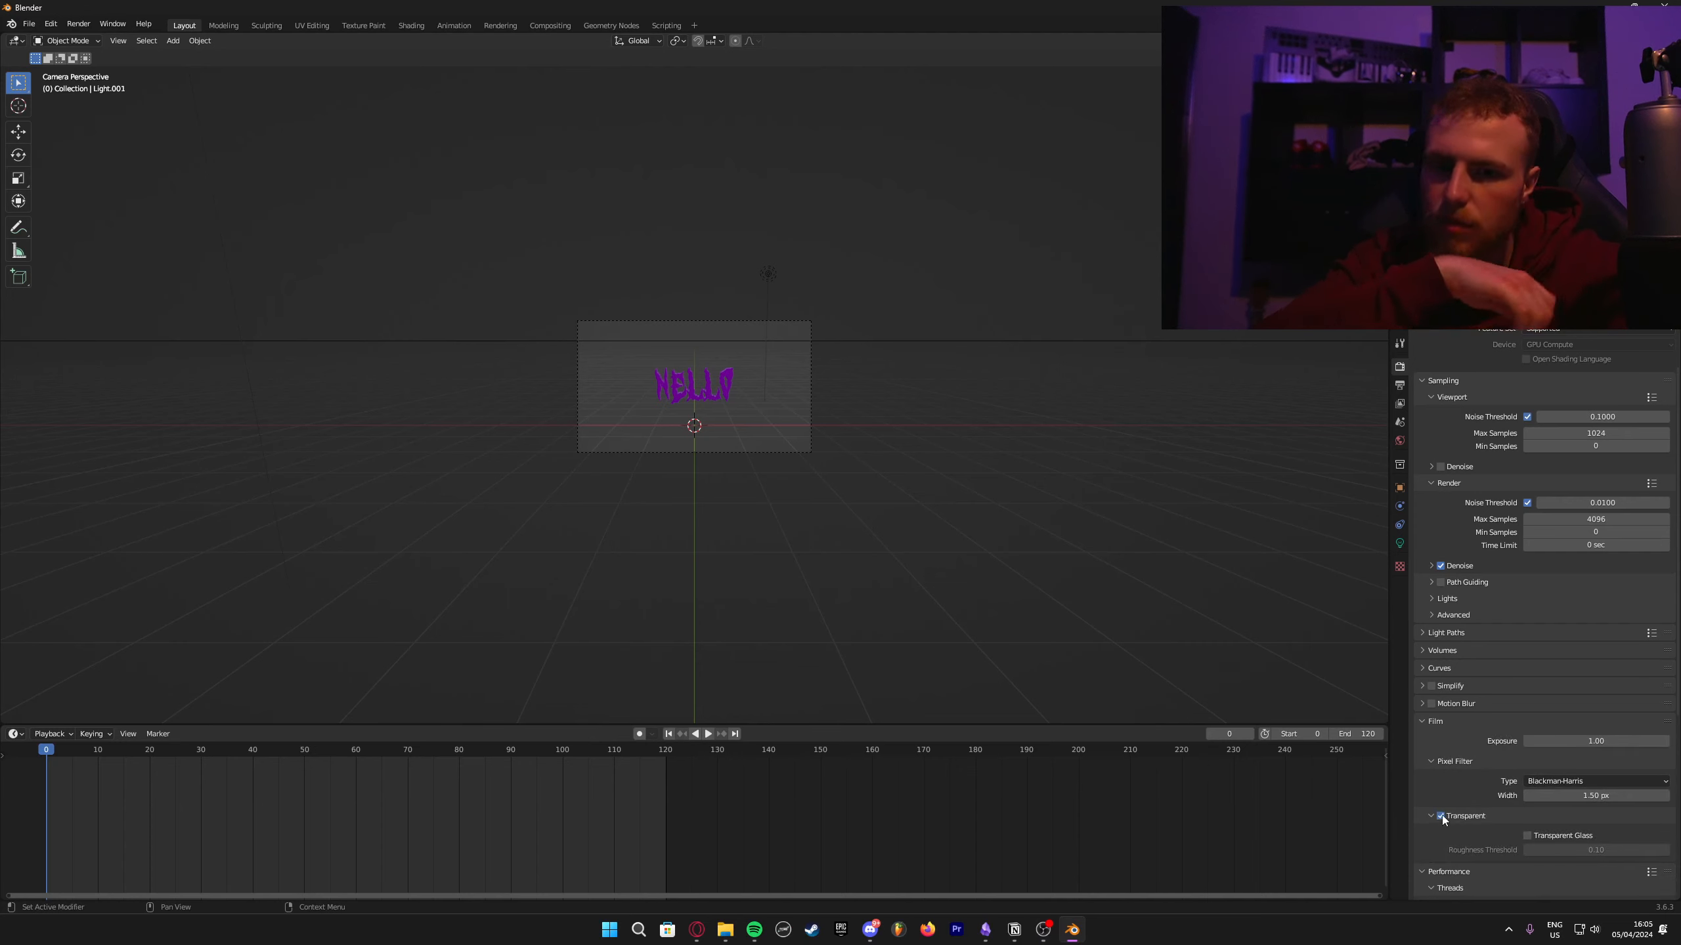
{"action": "scroll", "coordinate": [1453, 795], "scroll_direction": "down", "scroll_amount": 1}
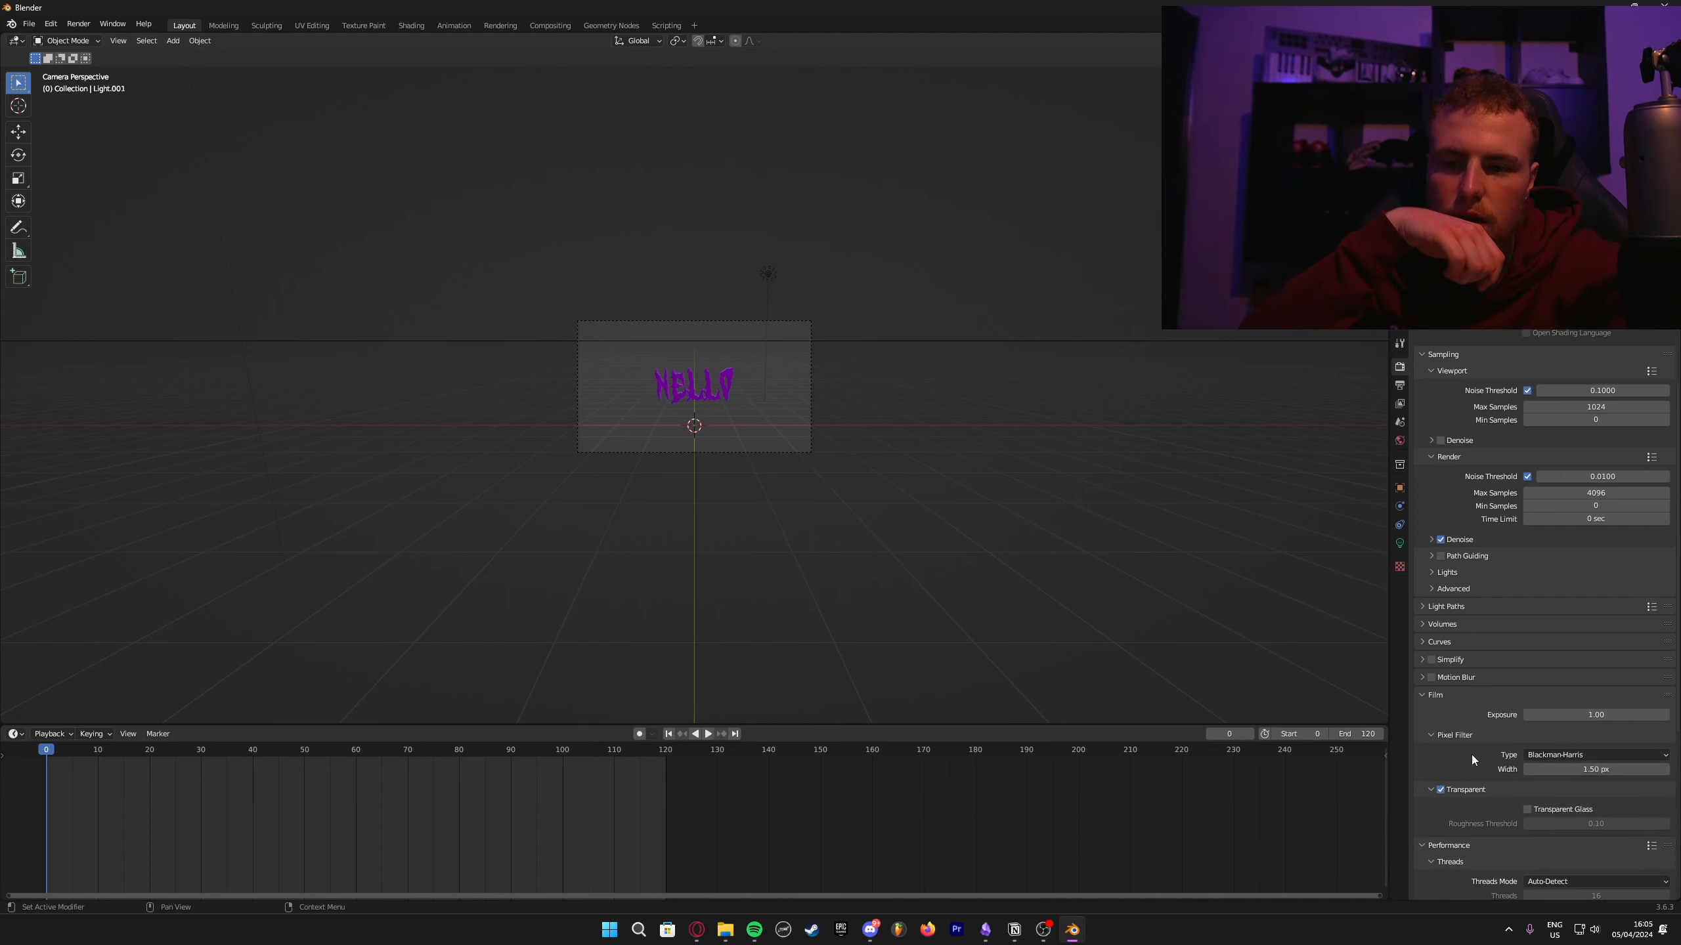
{"action": "left_click", "coordinate": [1420, 698]}
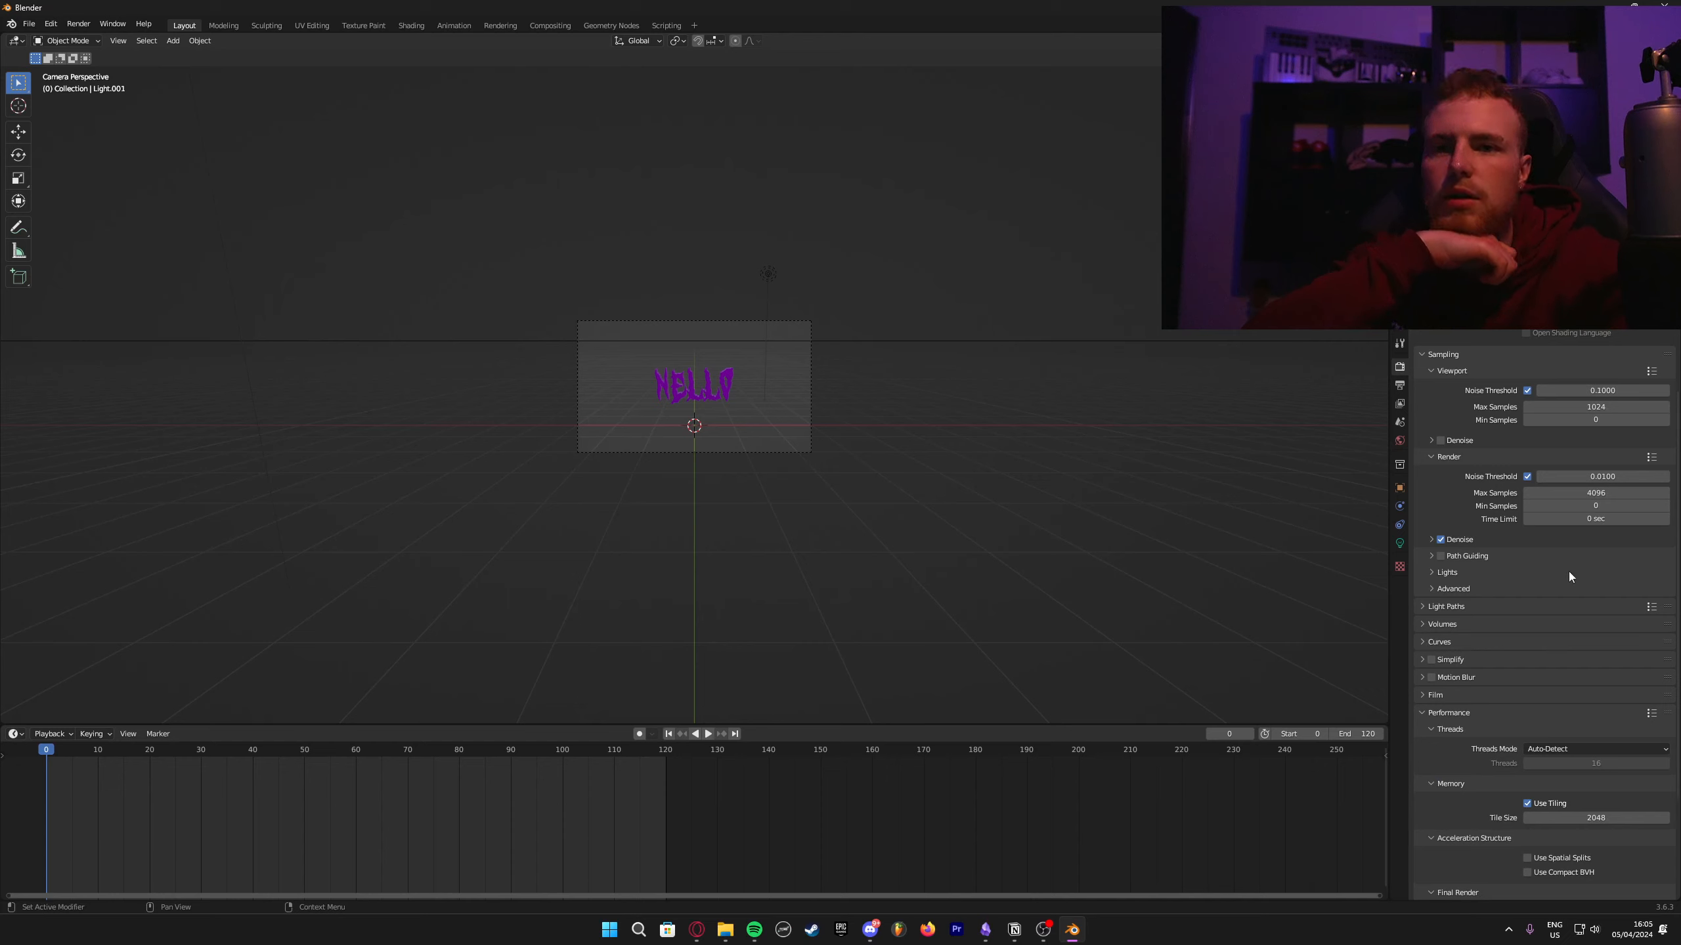
Step: Review the render sampling and output settings, and open the list of render commands
{"action": "scroll", "coordinate": [1565, 636], "scroll_direction": "up", "scroll_amount": 3}
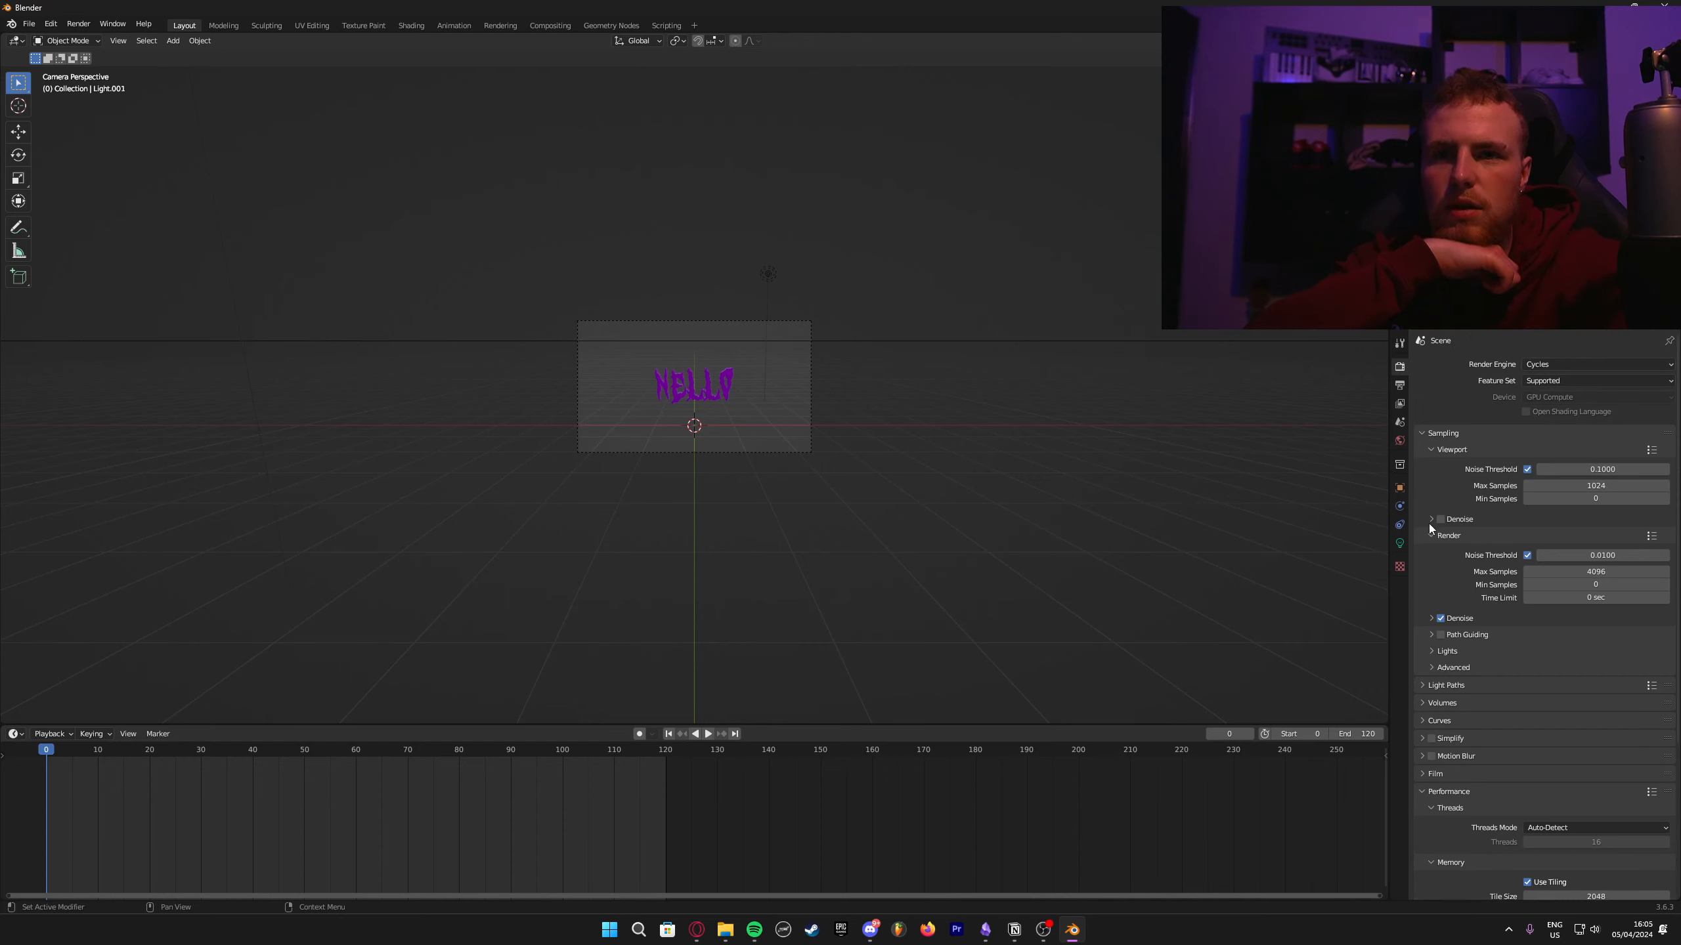
{"action": "left_click", "coordinate": [1400, 388]}
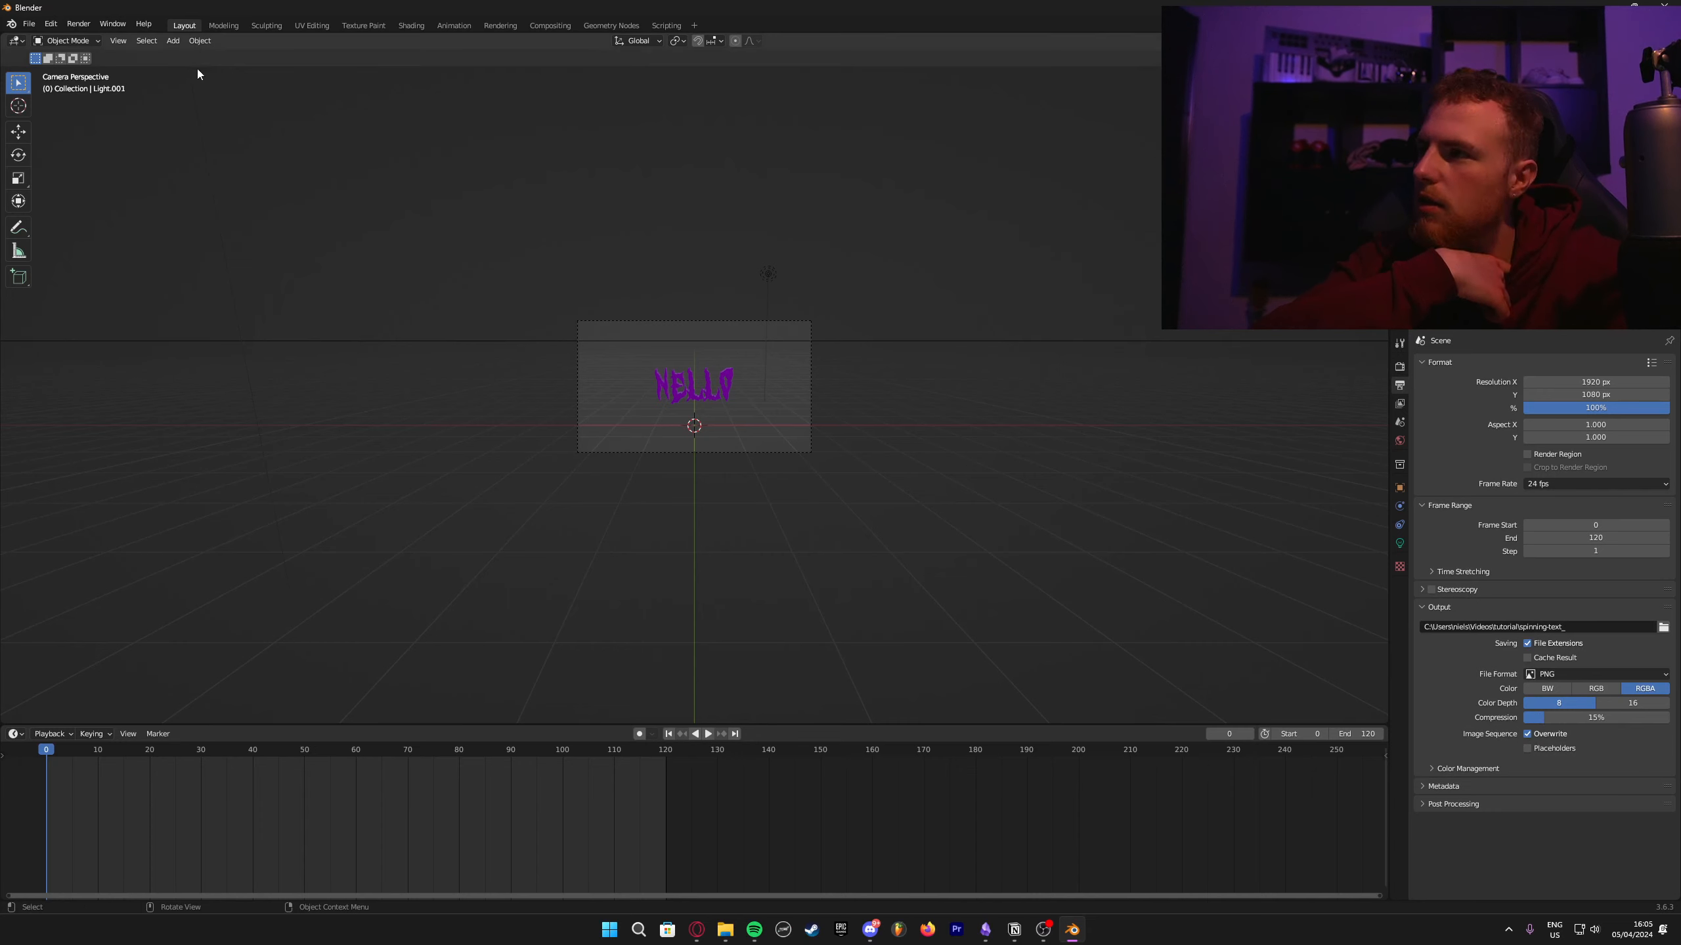
{"action": "left_click", "coordinate": [80, 24]}
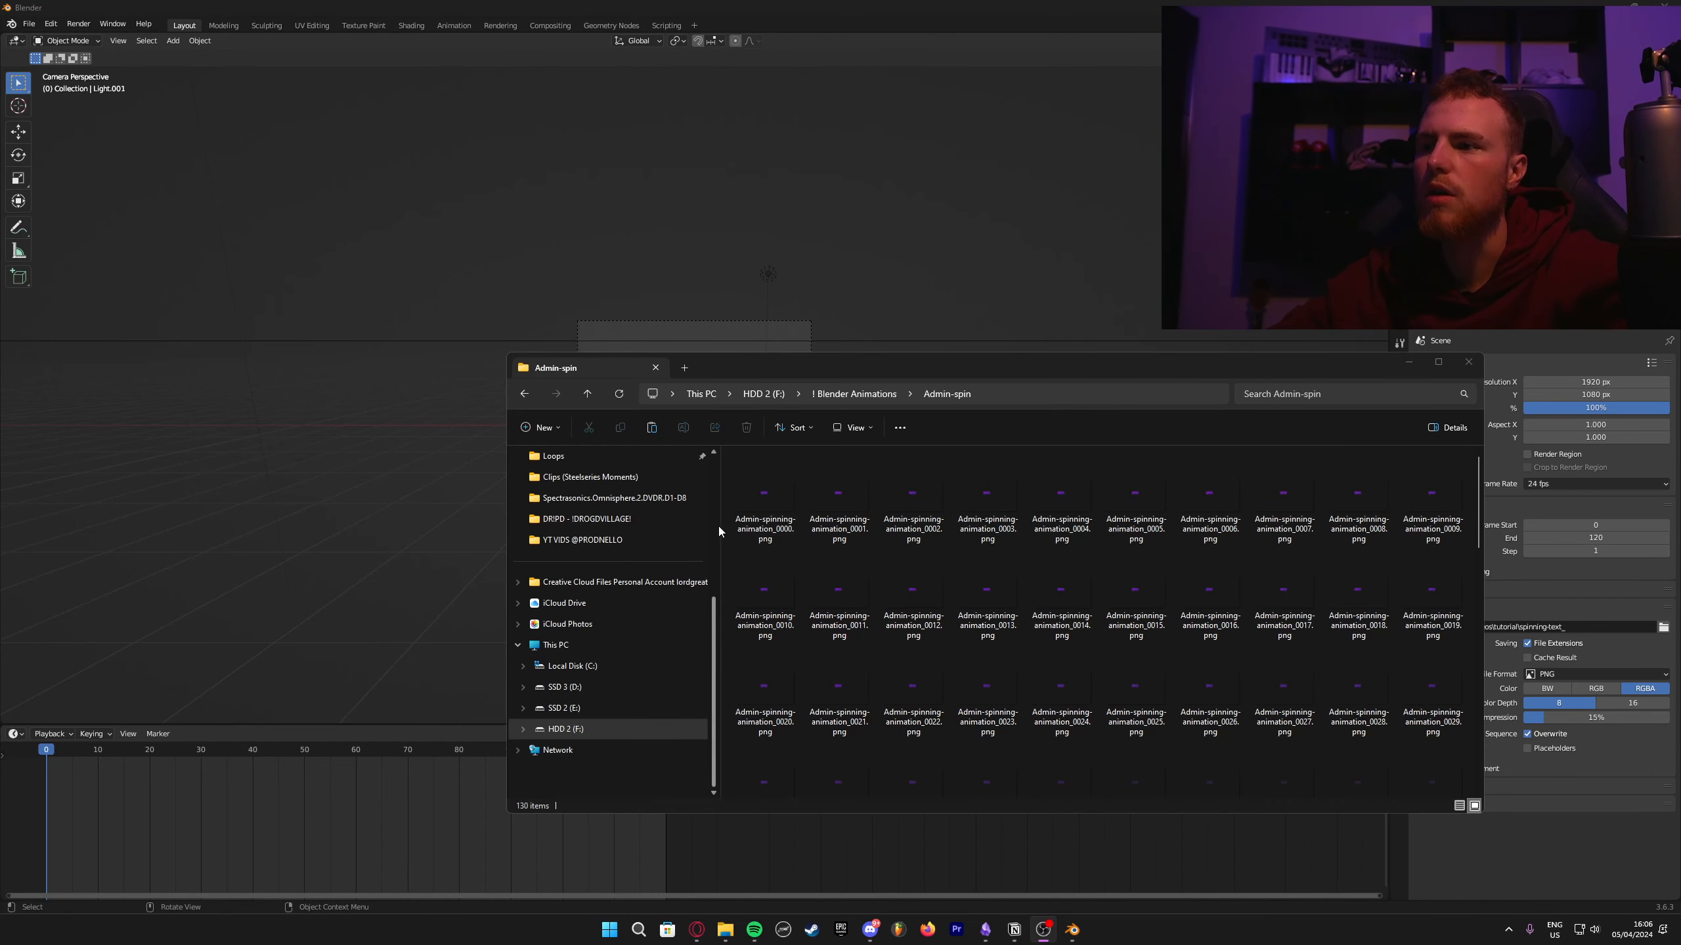
Step: In File Explorer, browse the PNG sequence in the Admin-spin folder and view frame Admin-spinning-animation_0000.png
{"action": "scroll", "coordinate": [732, 530], "scroll_direction": "down", "scroll_amount": 1}
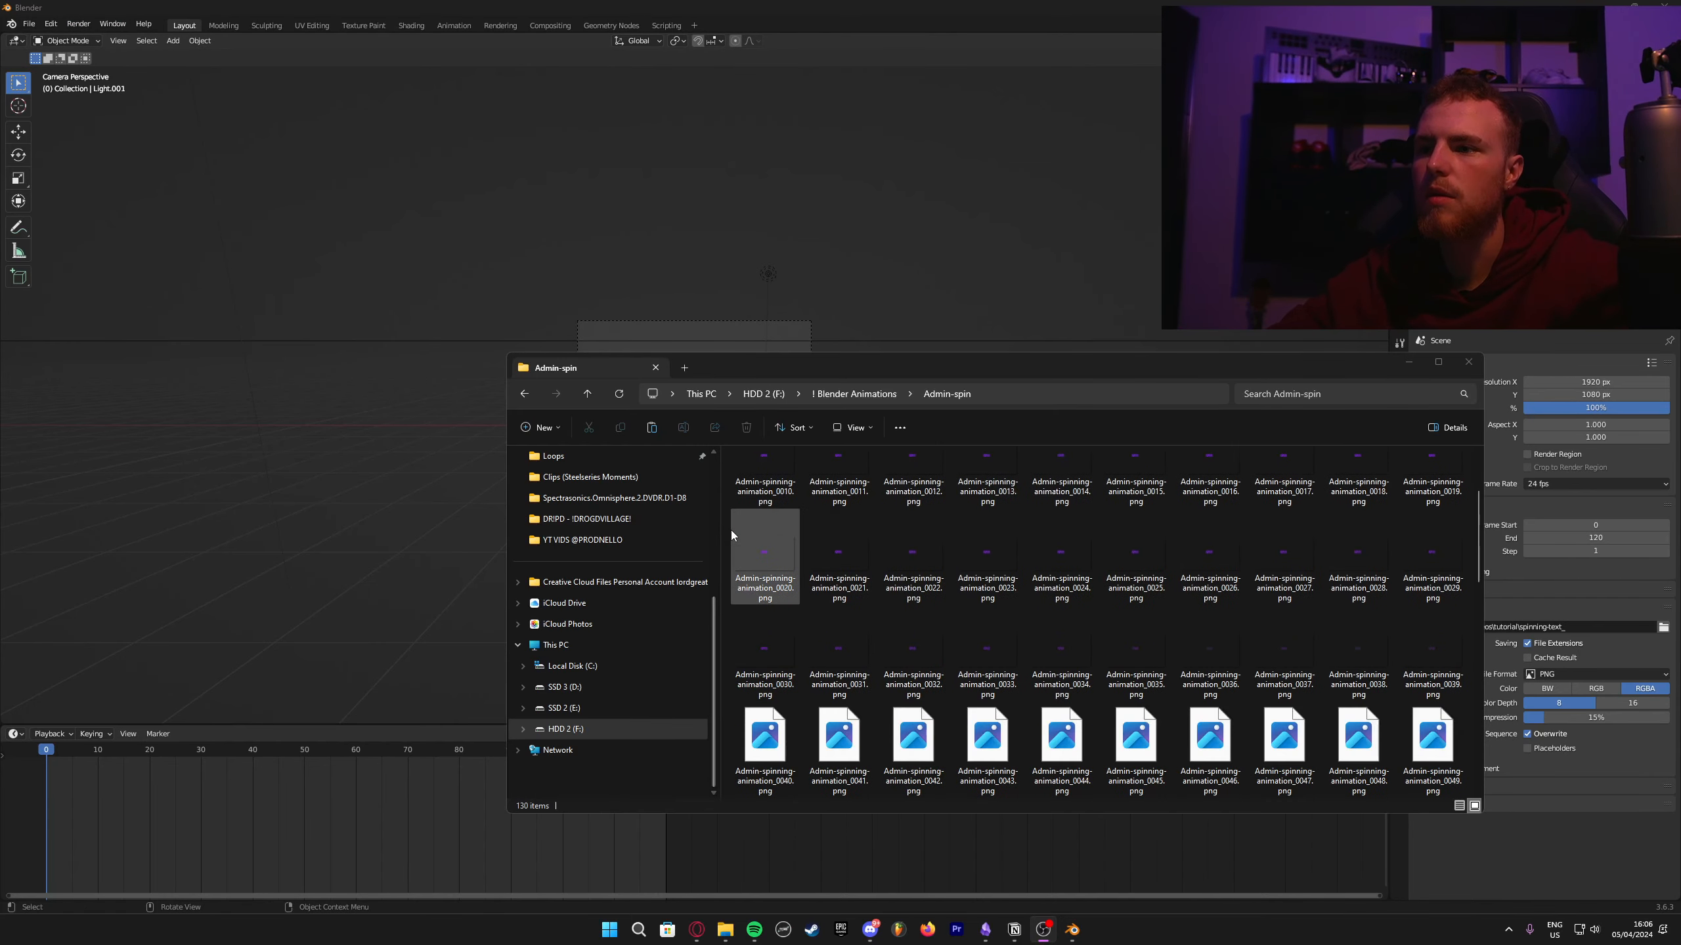
{"action": "scroll", "coordinate": [731, 530], "scroll_direction": "down", "scroll_amount": 3}
{"action": "scroll", "coordinate": [731, 530], "scroll_direction": "up", "scroll_amount": 5}
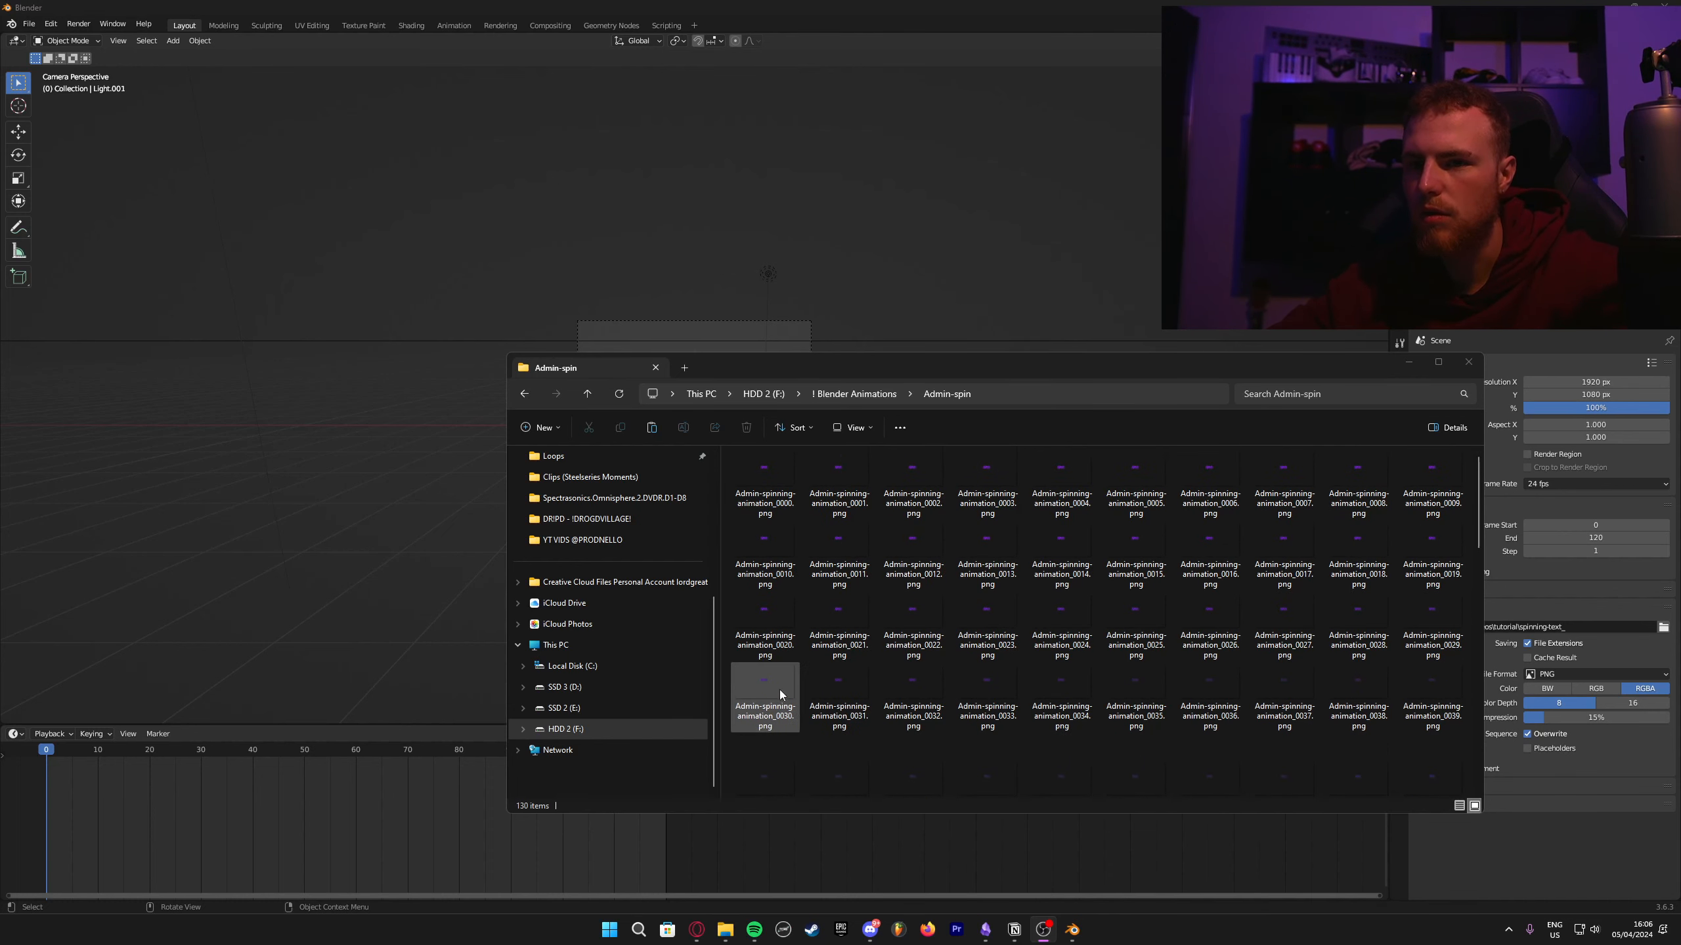
{"action": "scroll", "coordinate": [837, 707], "scroll_direction": "down", "scroll_amount": 5}
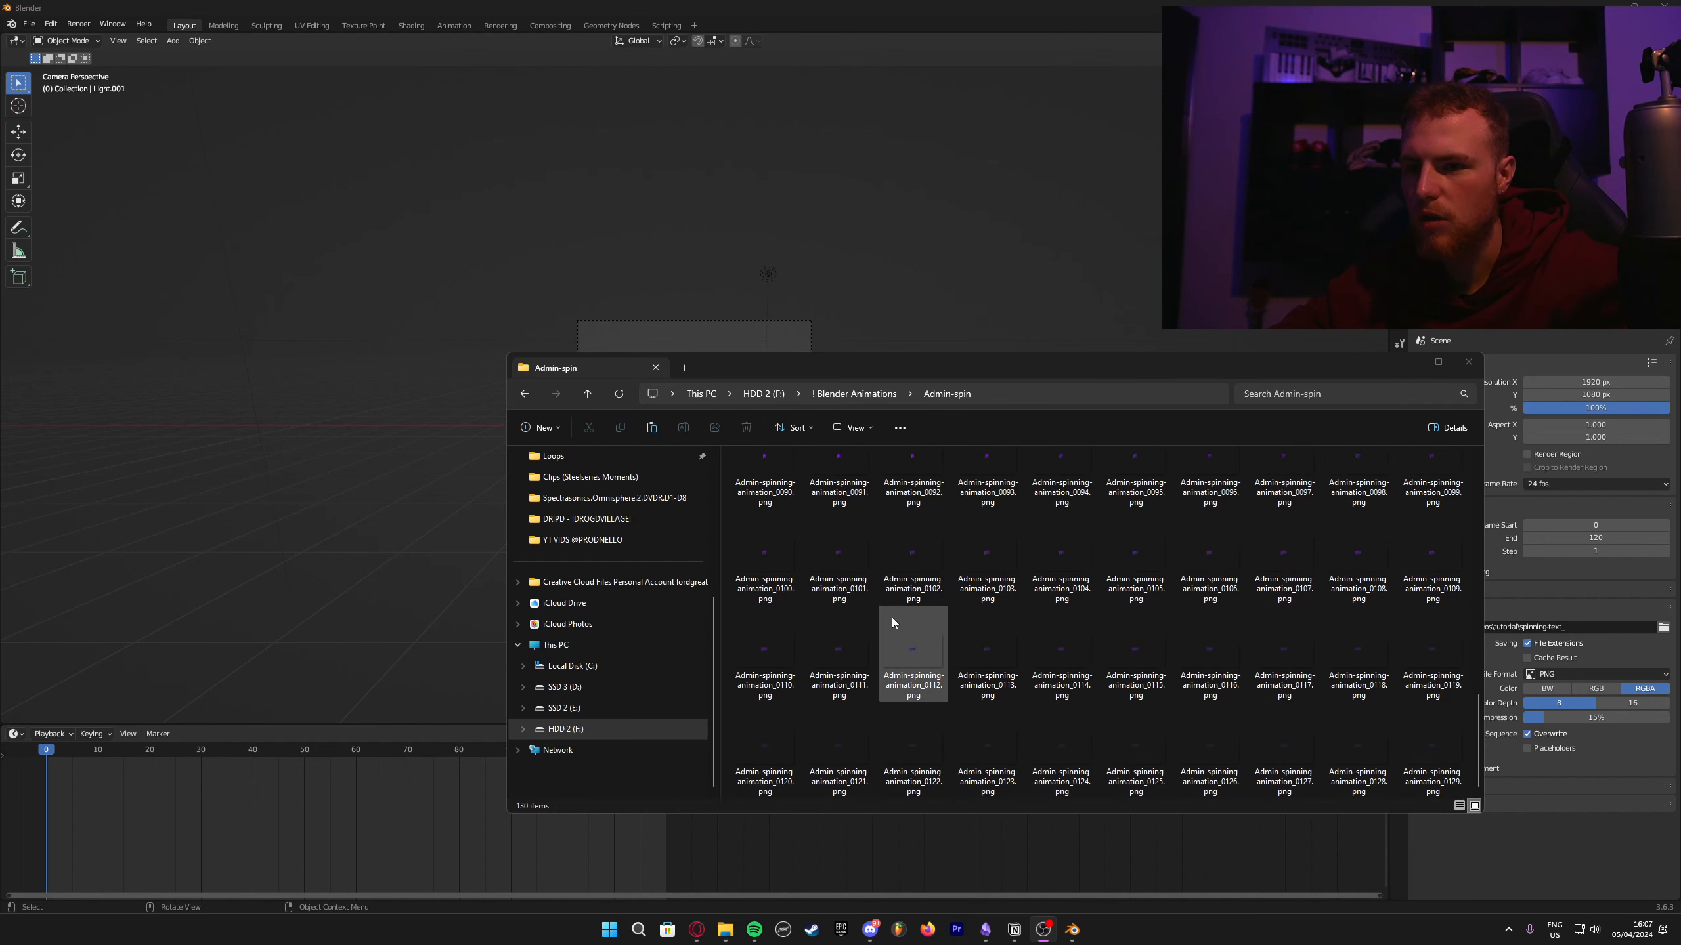
{"action": "scroll", "coordinate": [893, 625], "scroll_direction": "up", "scroll_amount": 5}
{"action": "left_click", "coordinate": [768, 493]}
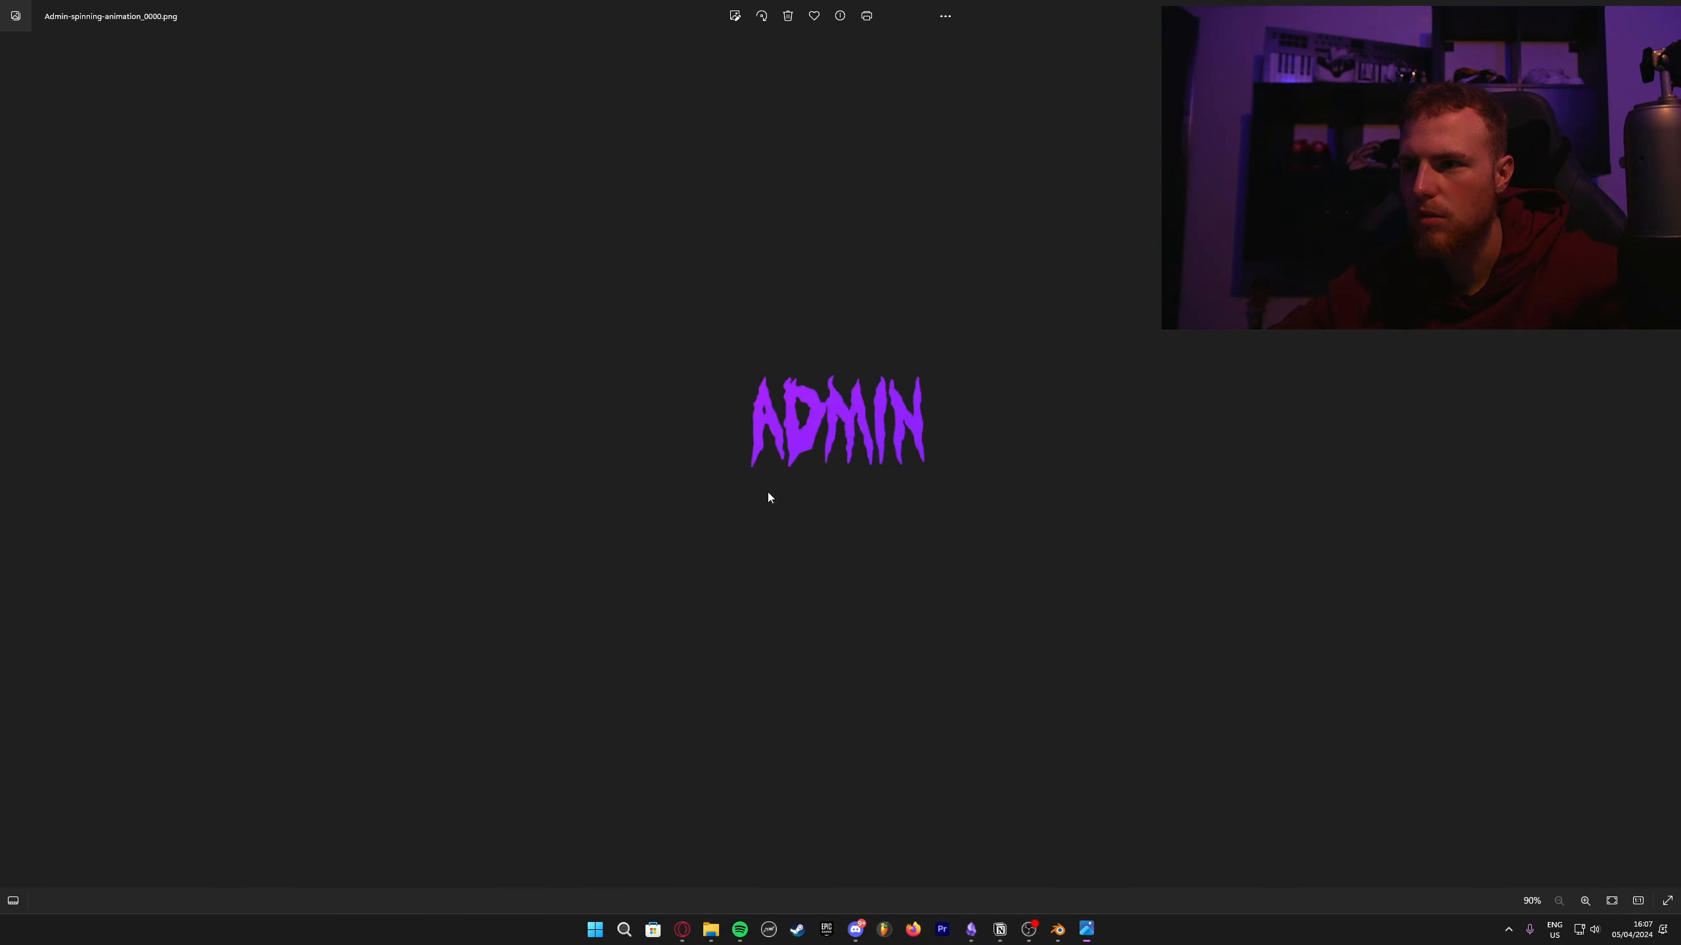
{"action": "left_click", "coordinate": [1665, 4]}
Step: View a frame near the end of the Admin-spin sequence, close it, and return to the first frames
{"action": "scroll", "coordinate": [872, 579], "scroll_direction": "down", "scroll_amount": 3}
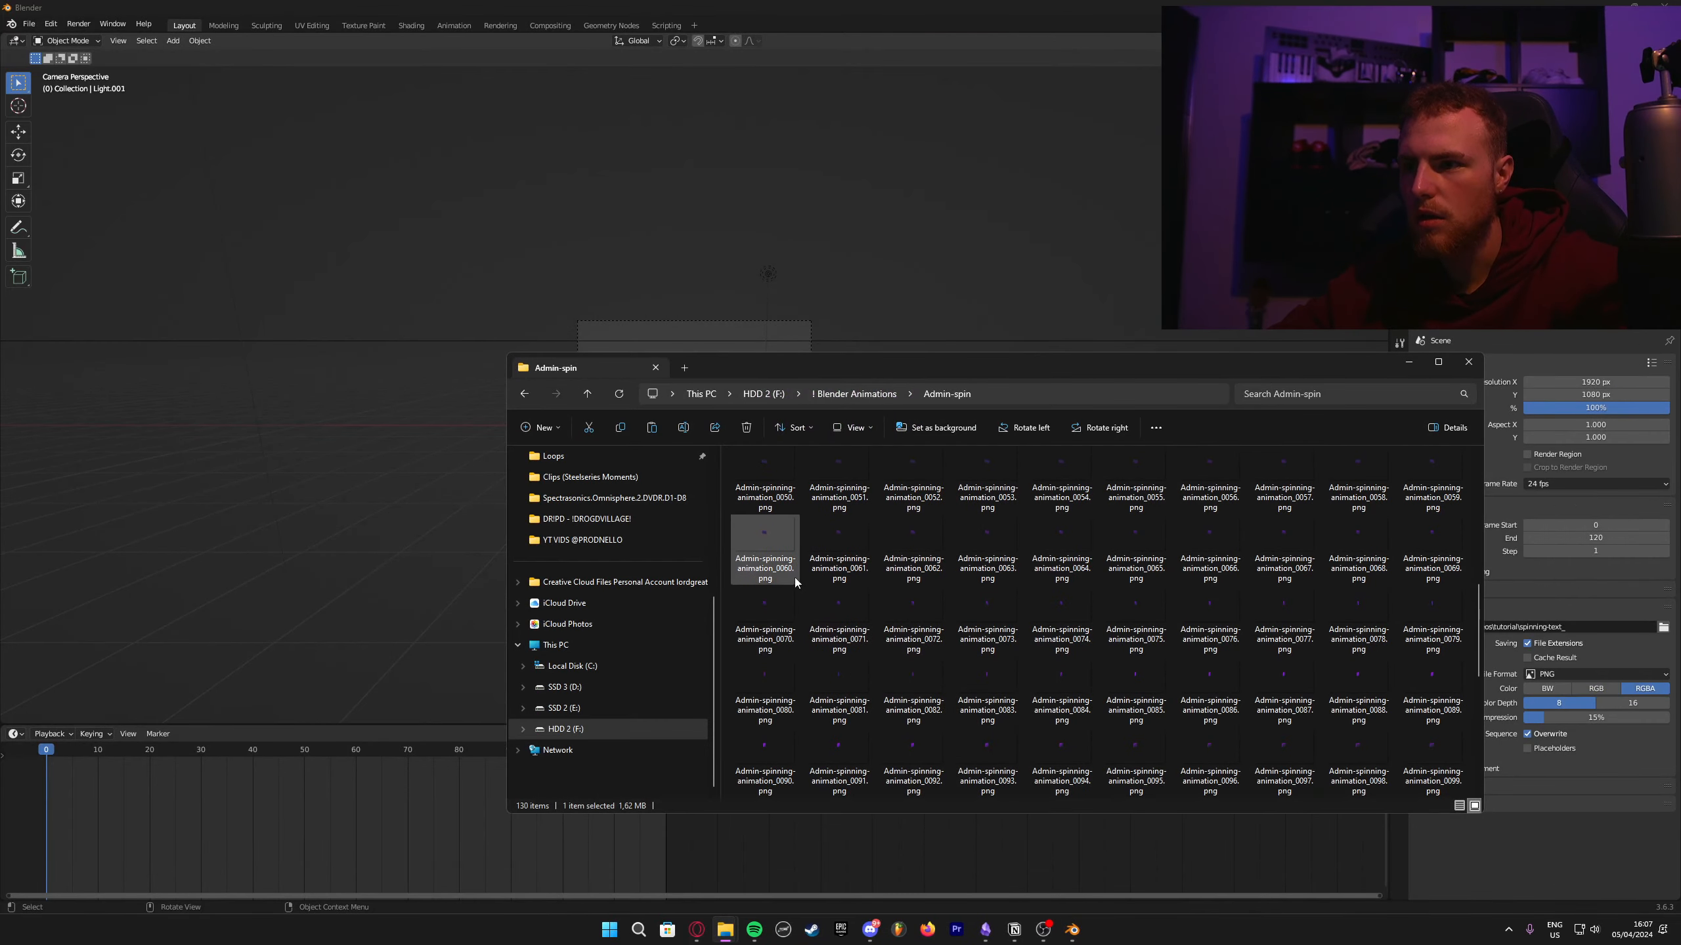
{"action": "scroll", "coordinate": [794, 578], "scroll_direction": "down", "scroll_amount": 2}
{"action": "left_click", "coordinate": [1174, 755]}
{"action": "double_click", "coordinate": [1364, 751]}
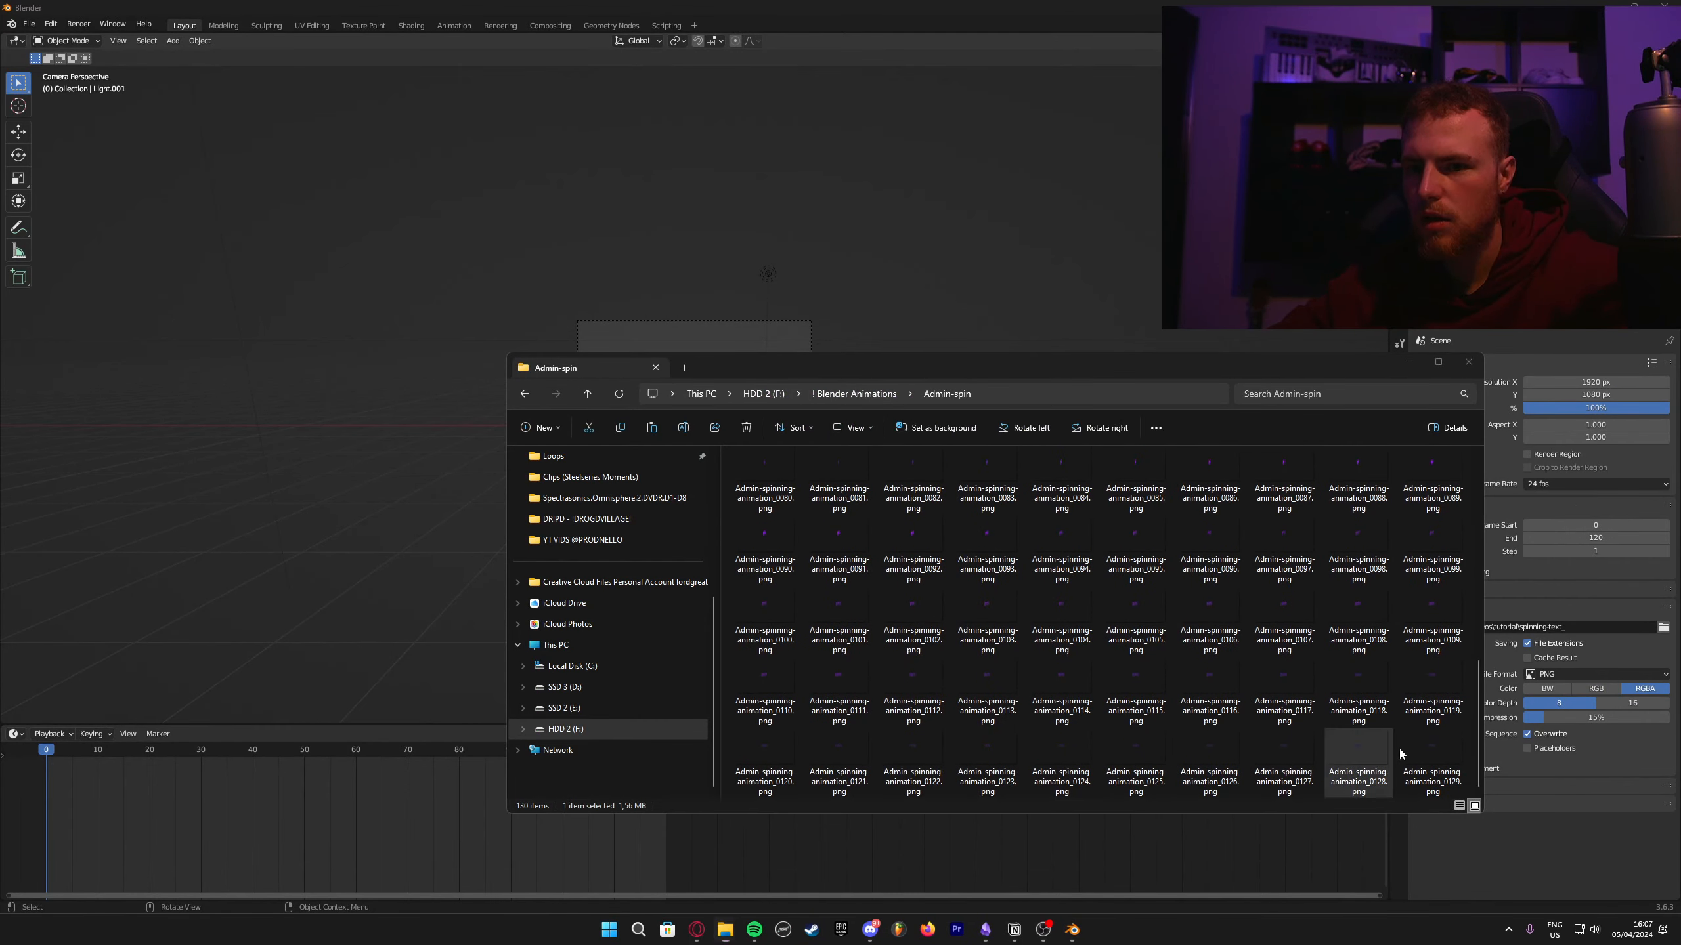
{"action": "left_click", "coordinate": [1665, 4]}
{"action": "scroll", "coordinate": [725, 582], "scroll_direction": "up", "scroll_amount": 5}
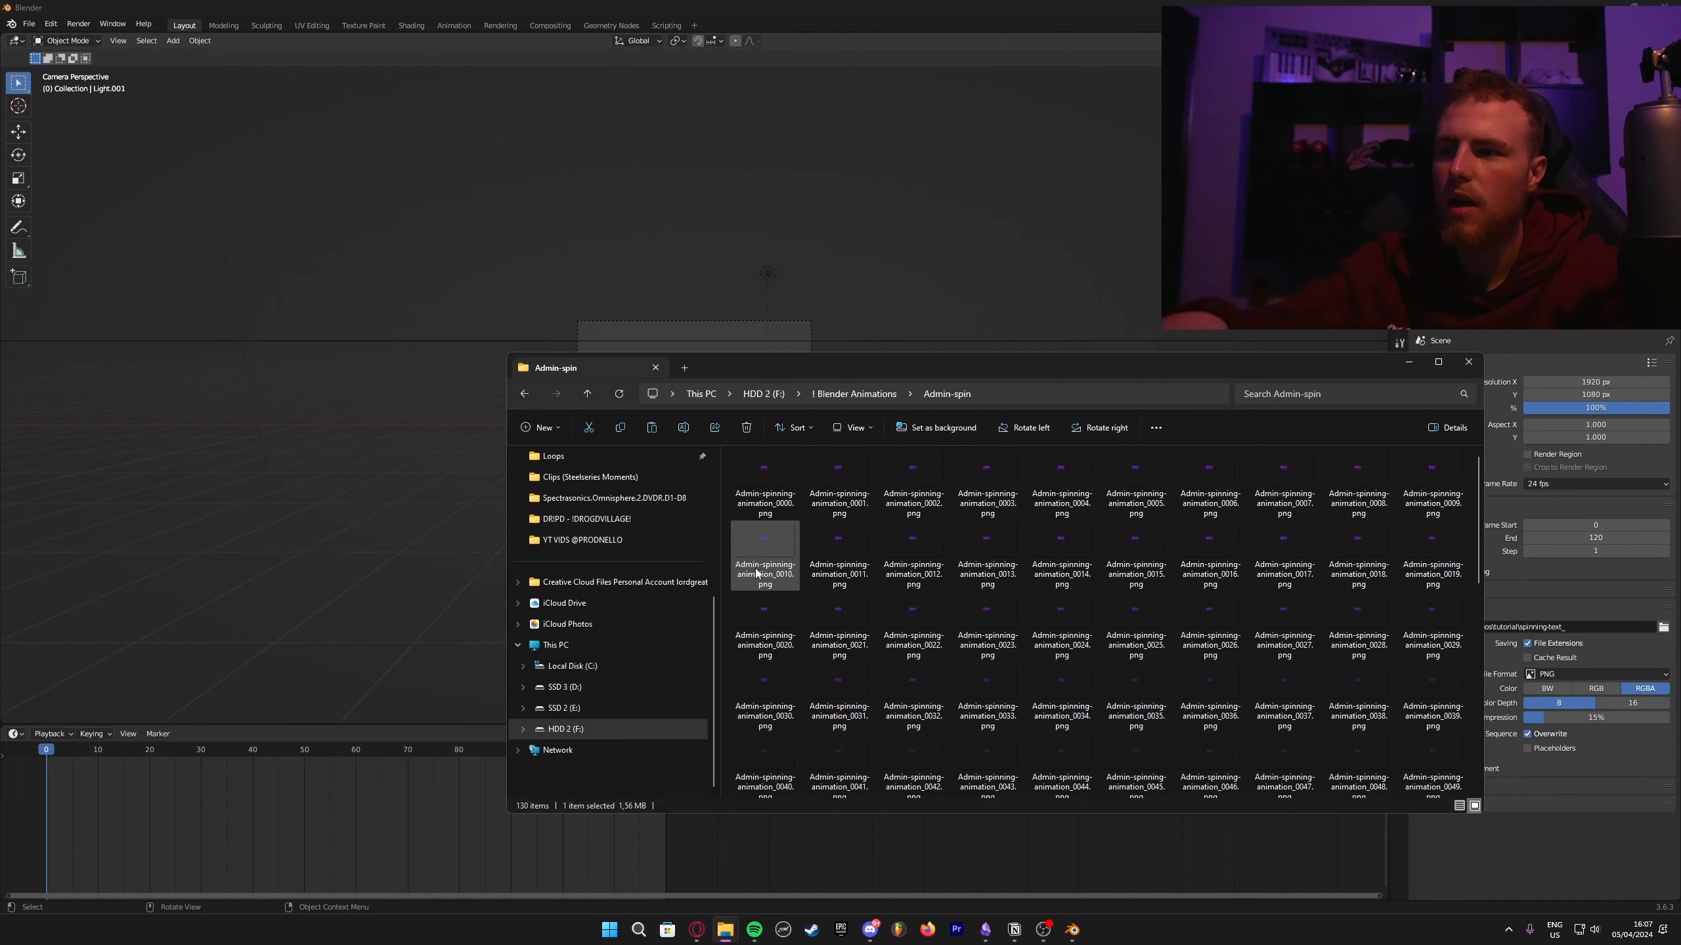
Step: Select all PNG frames in the Admin-spin folder, and switch to Adobe Photoshop by launching it from the system search
{"action": "key", "text": "ctrl+a"}
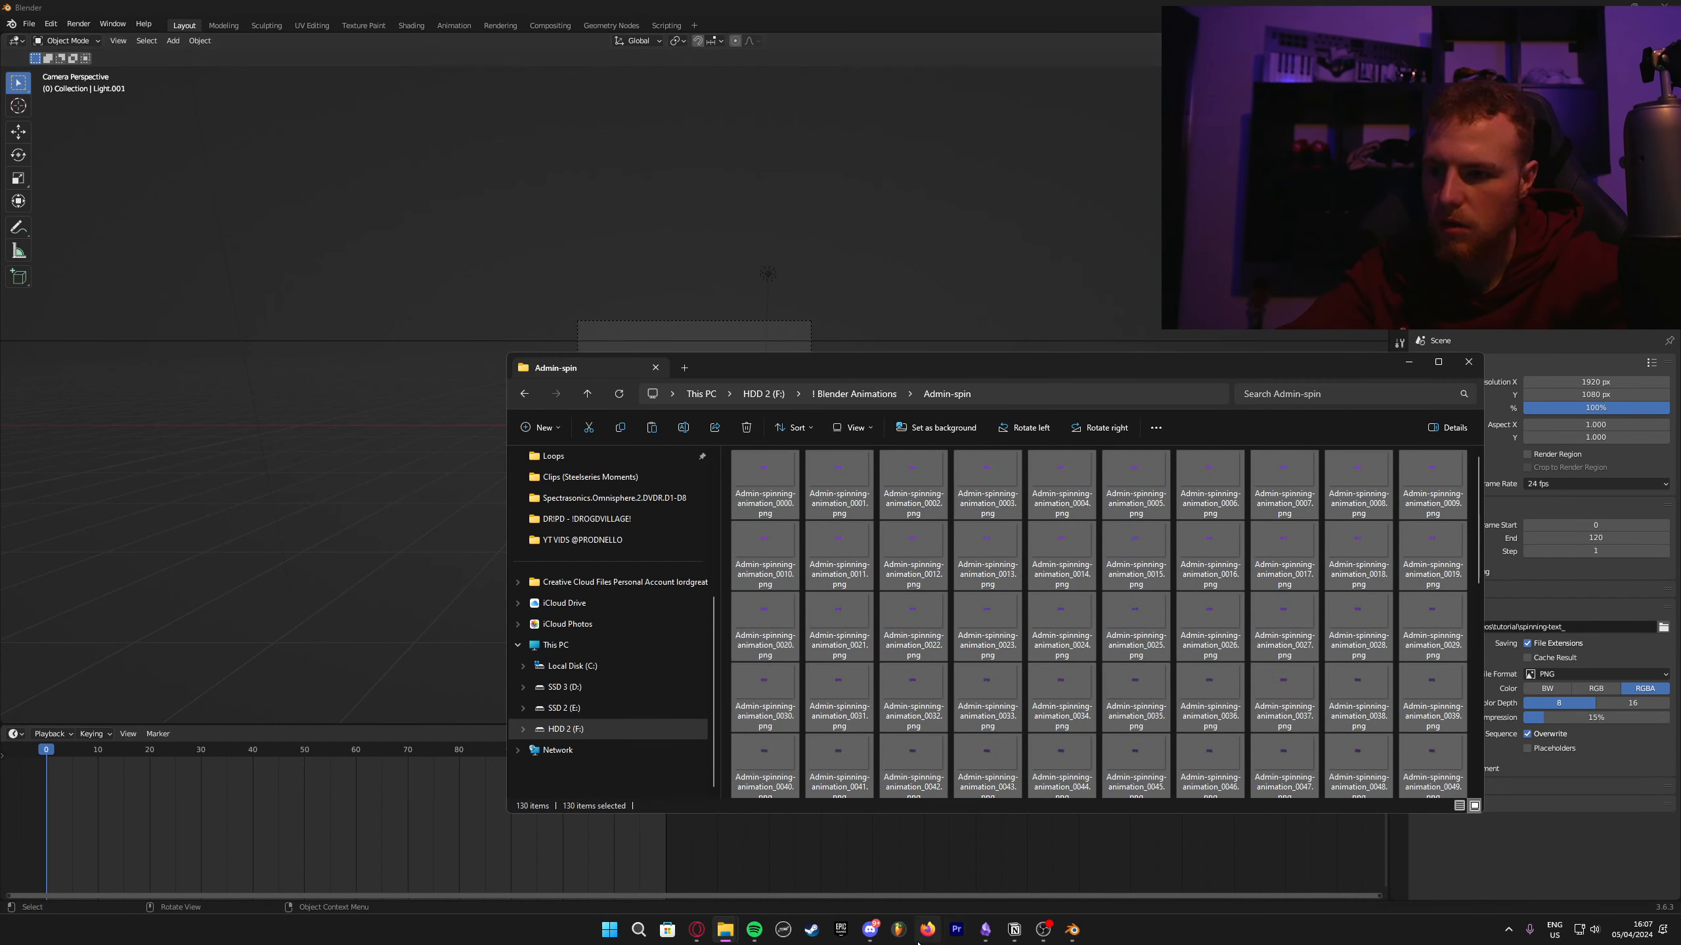
{"action": "key", "text": "super"}
{"action": "type", "text": "PH"}
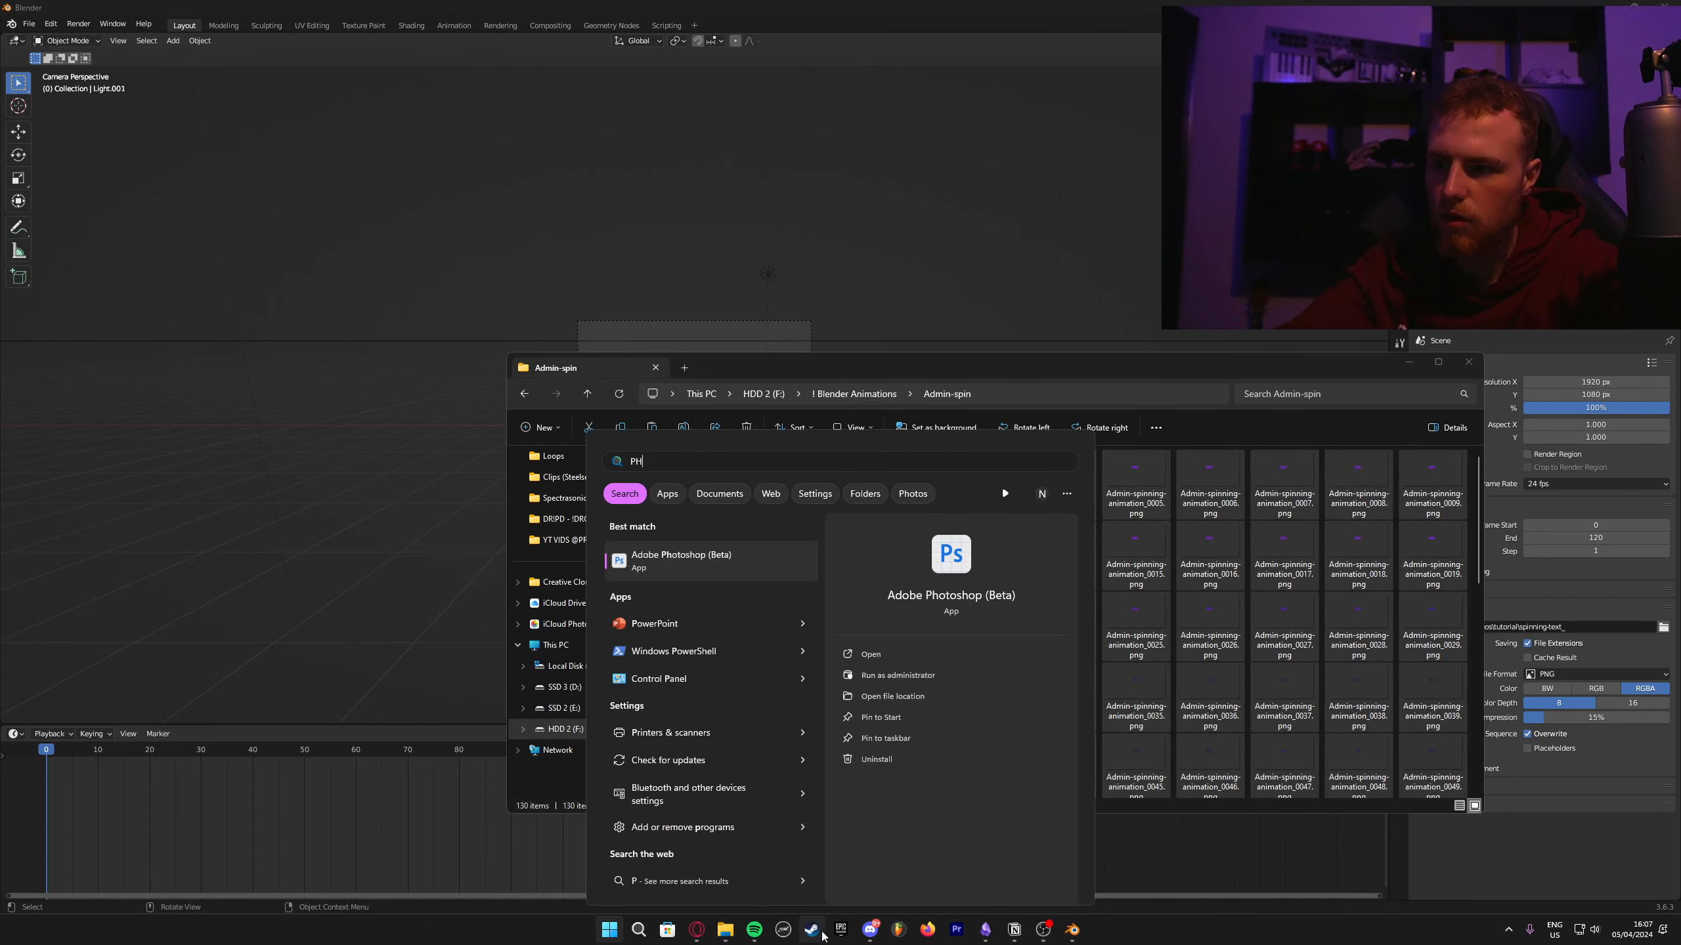
{"action": "type", "text": "OTO"}
{"action": "key", "text": "BackSpace"}
{"action": "key", "text": "BackSpace"}
{"action": "type", "text": "T"}
{"action": "key", "text": "Return"}
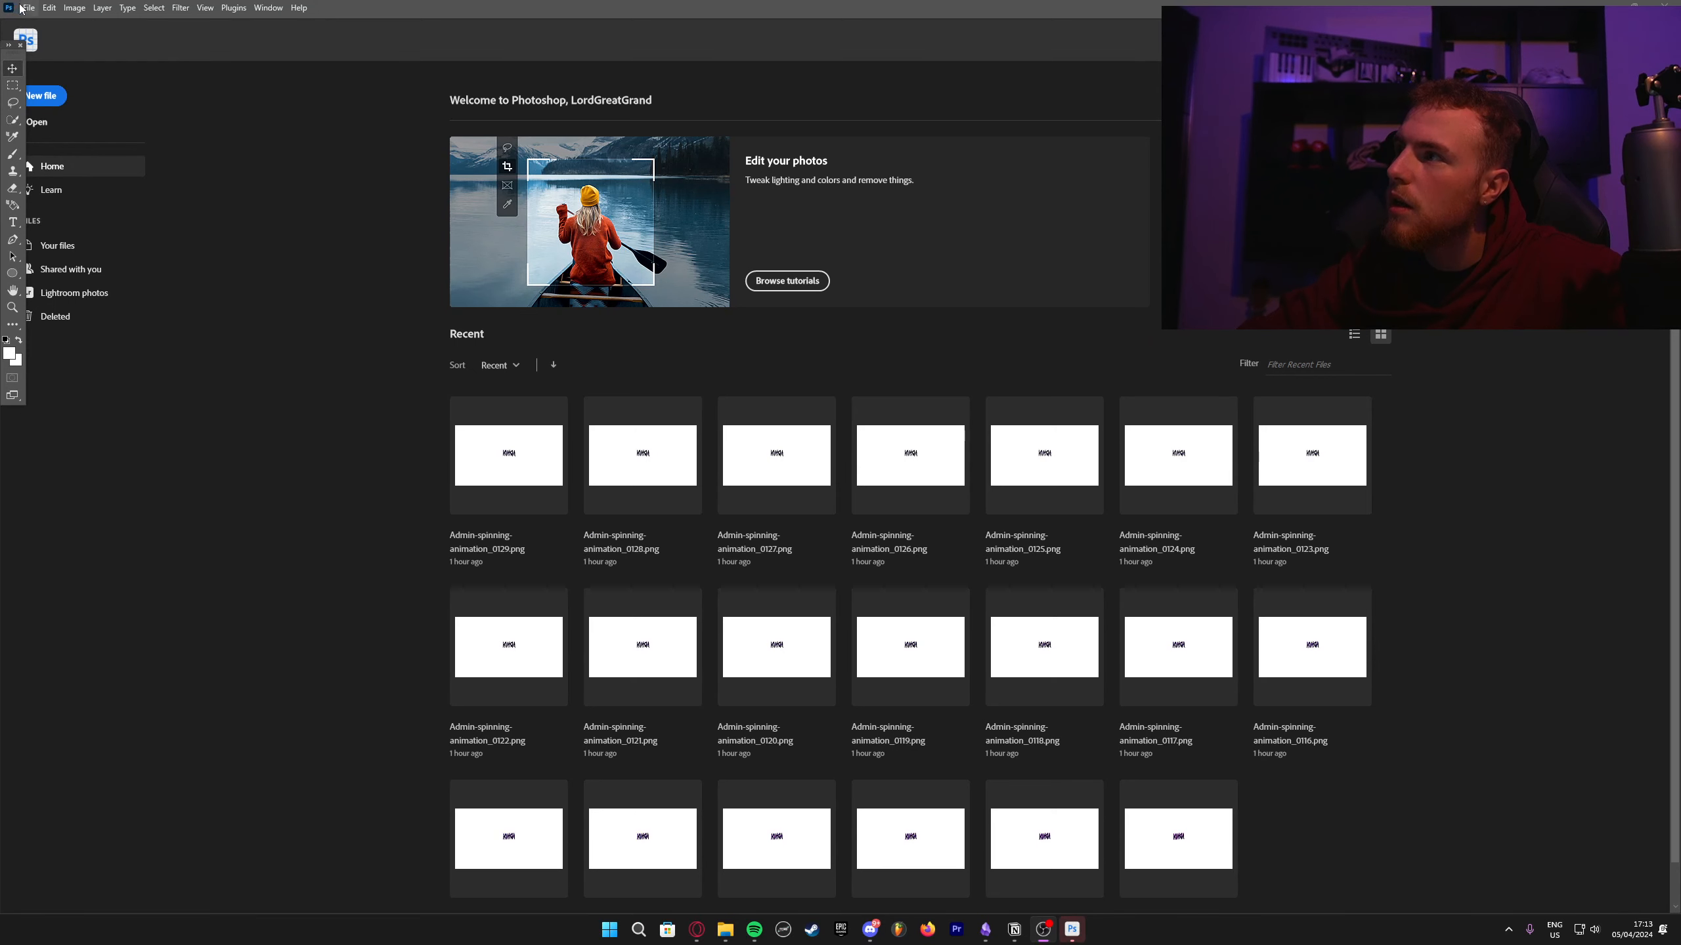
Step: Load all PNG frames from the Admin-spin folder into a layer stack, with the file filter set to All Formats
{"action": "left_click", "coordinate": [24, 7]}
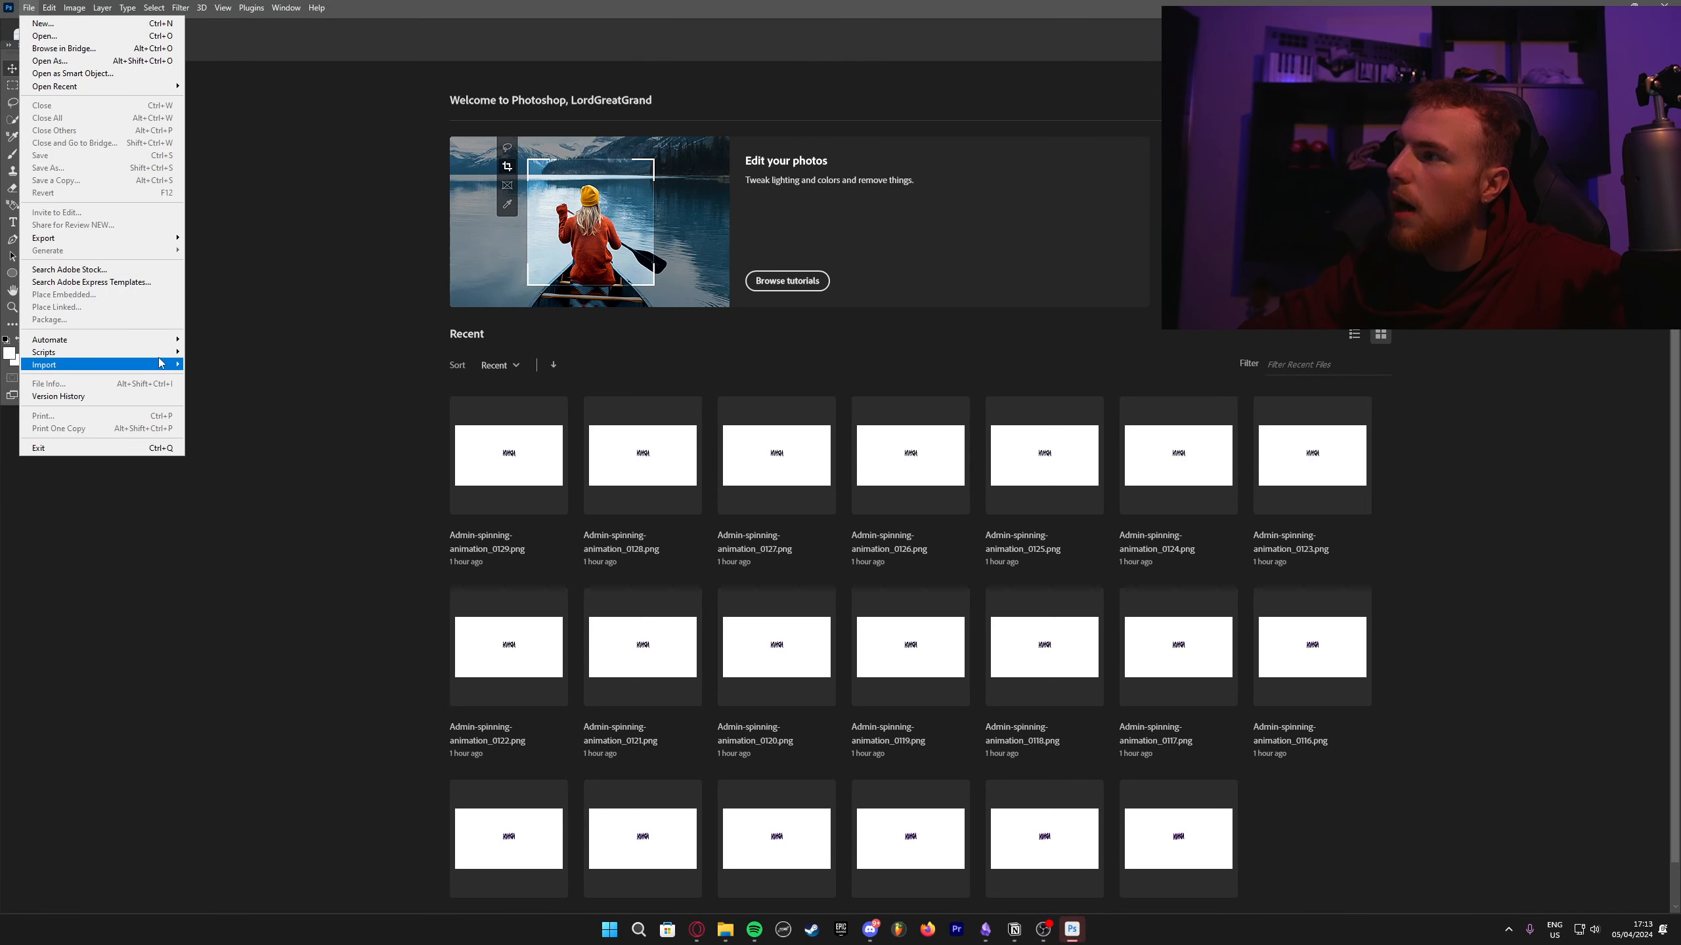
{"action": "mouse_move", "coordinate": [152, 351]}
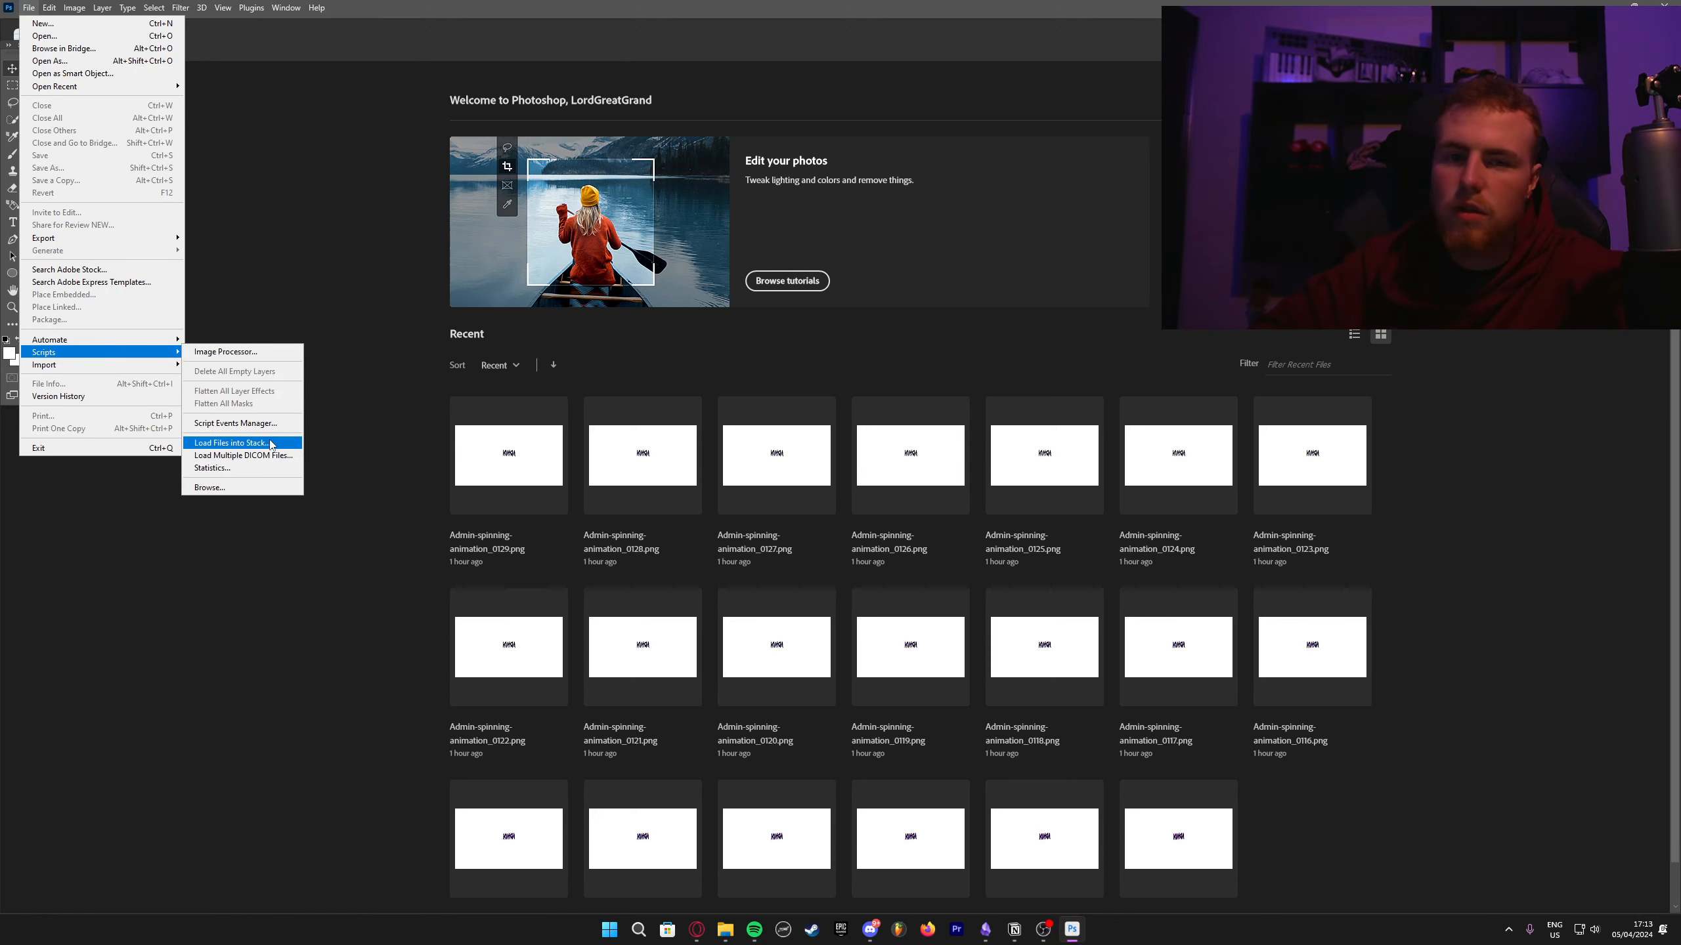
{"action": "left_click", "coordinate": [231, 443]}
{"action": "left_click", "coordinate": [893, 417]}
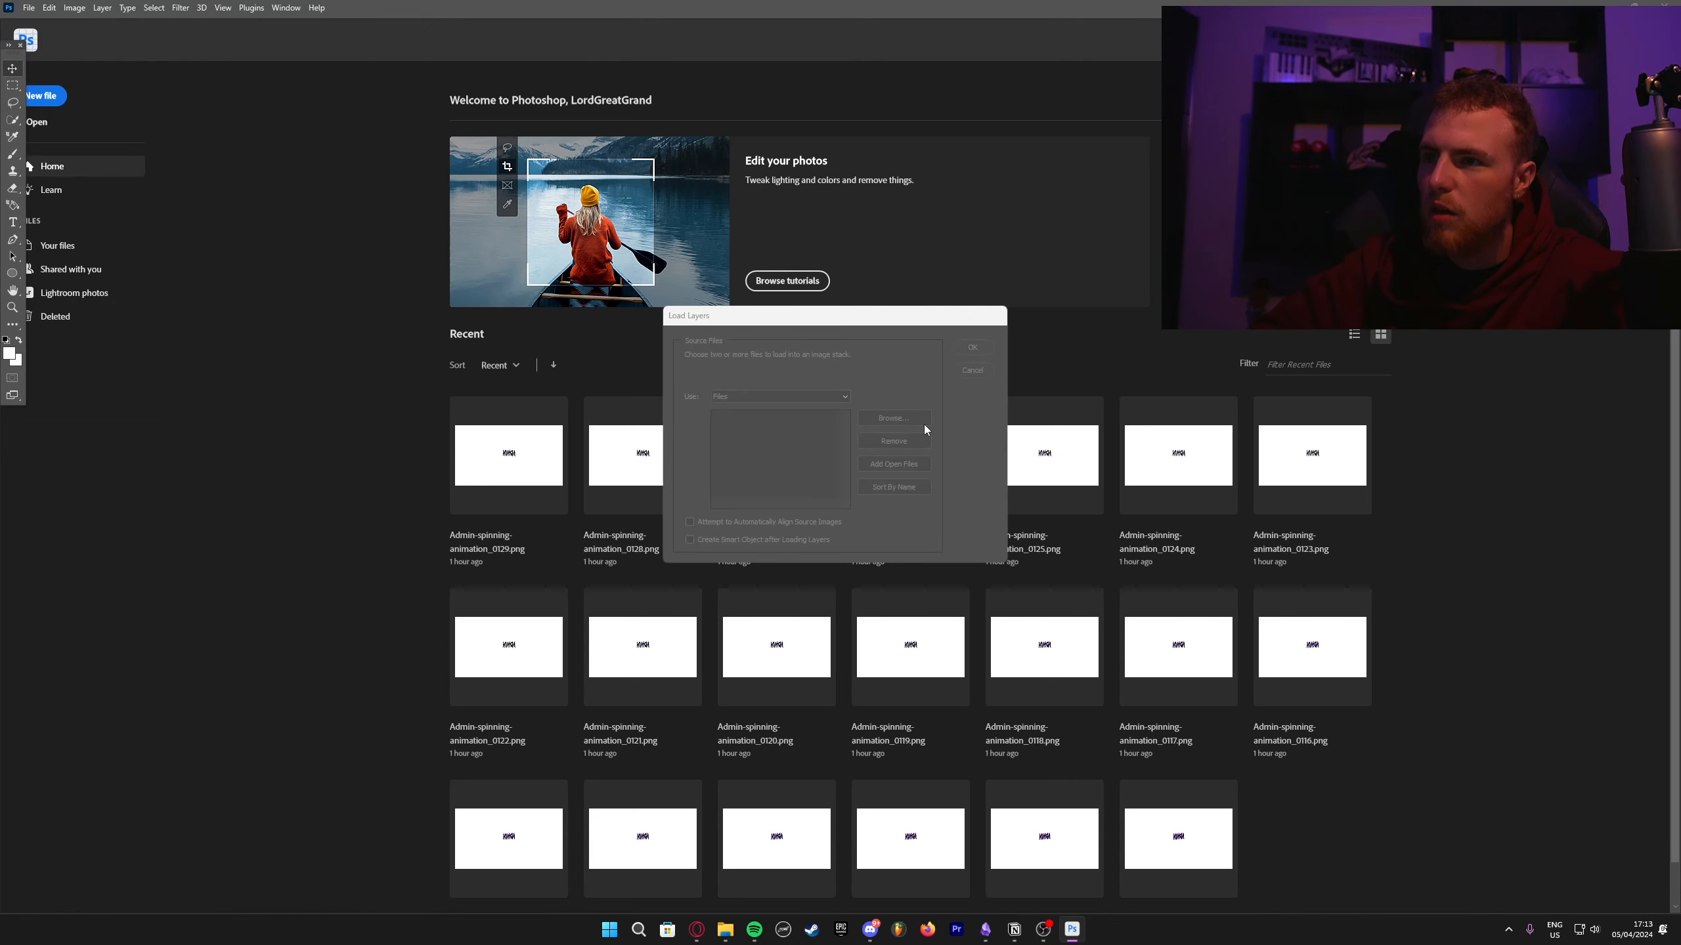
{"action": "left_click", "coordinate": [1370, 756]}
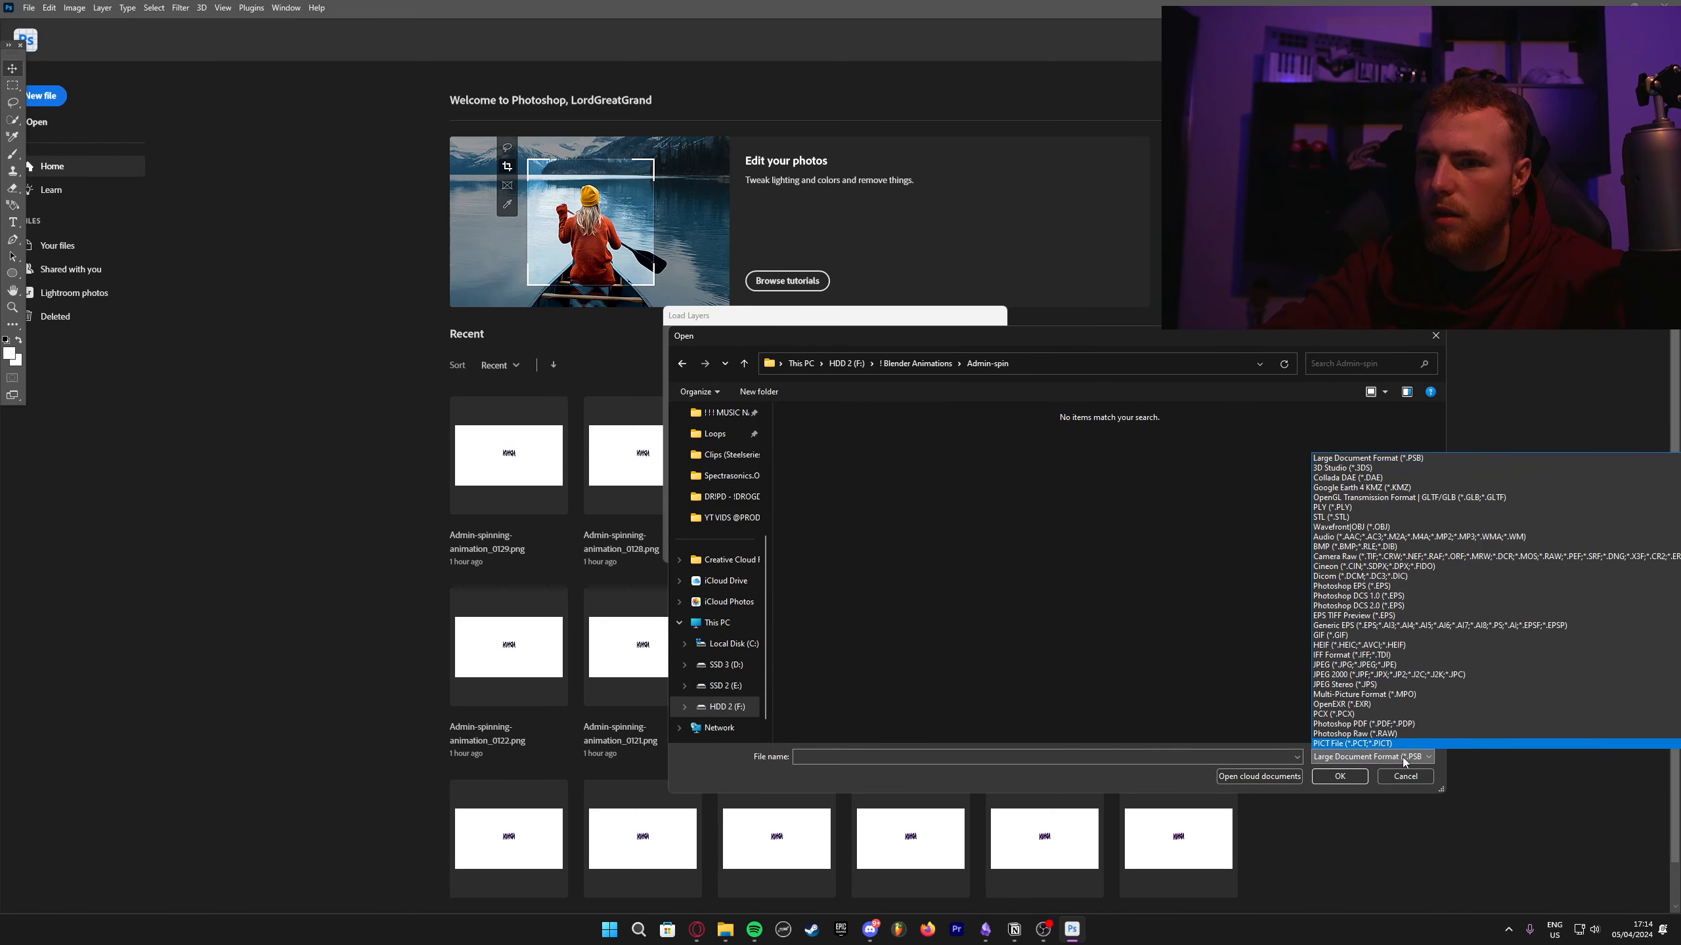
{"action": "left_click", "coordinate": [1393, 671]}
{"action": "left_click", "coordinate": [1034, 600]}
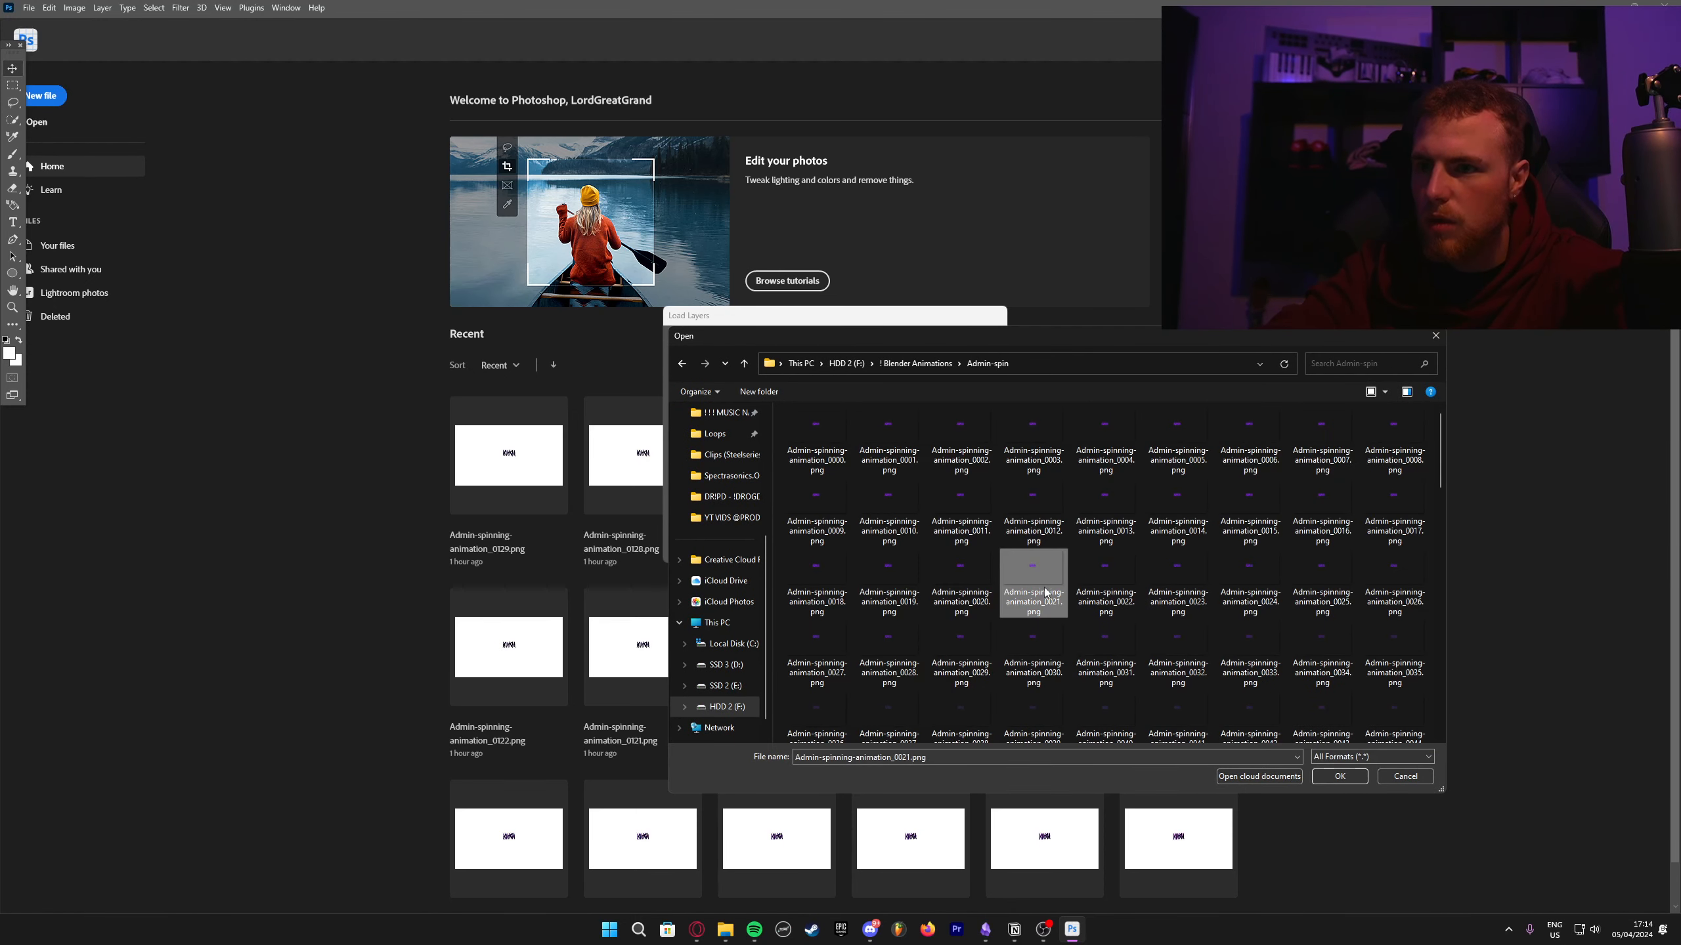
{"action": "key", "text": "ctrl+a"}
{"action": "left_click", "coordinate": [1338, 778]}
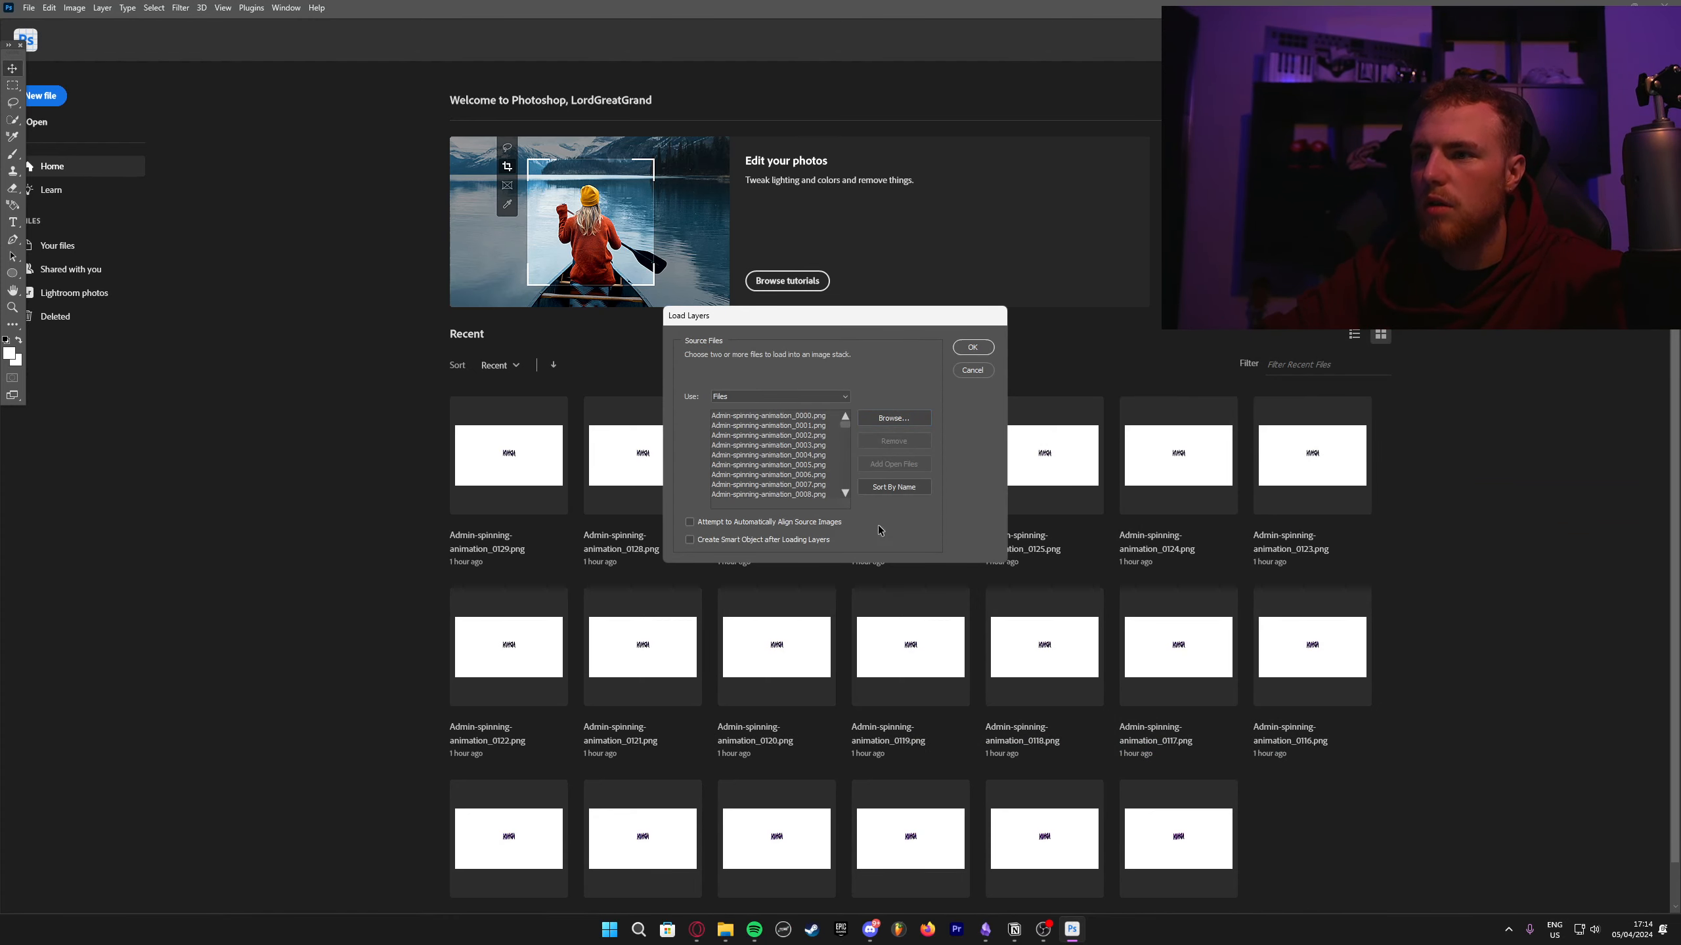
{"action": "left_click", "coordinate": [974, 347]}
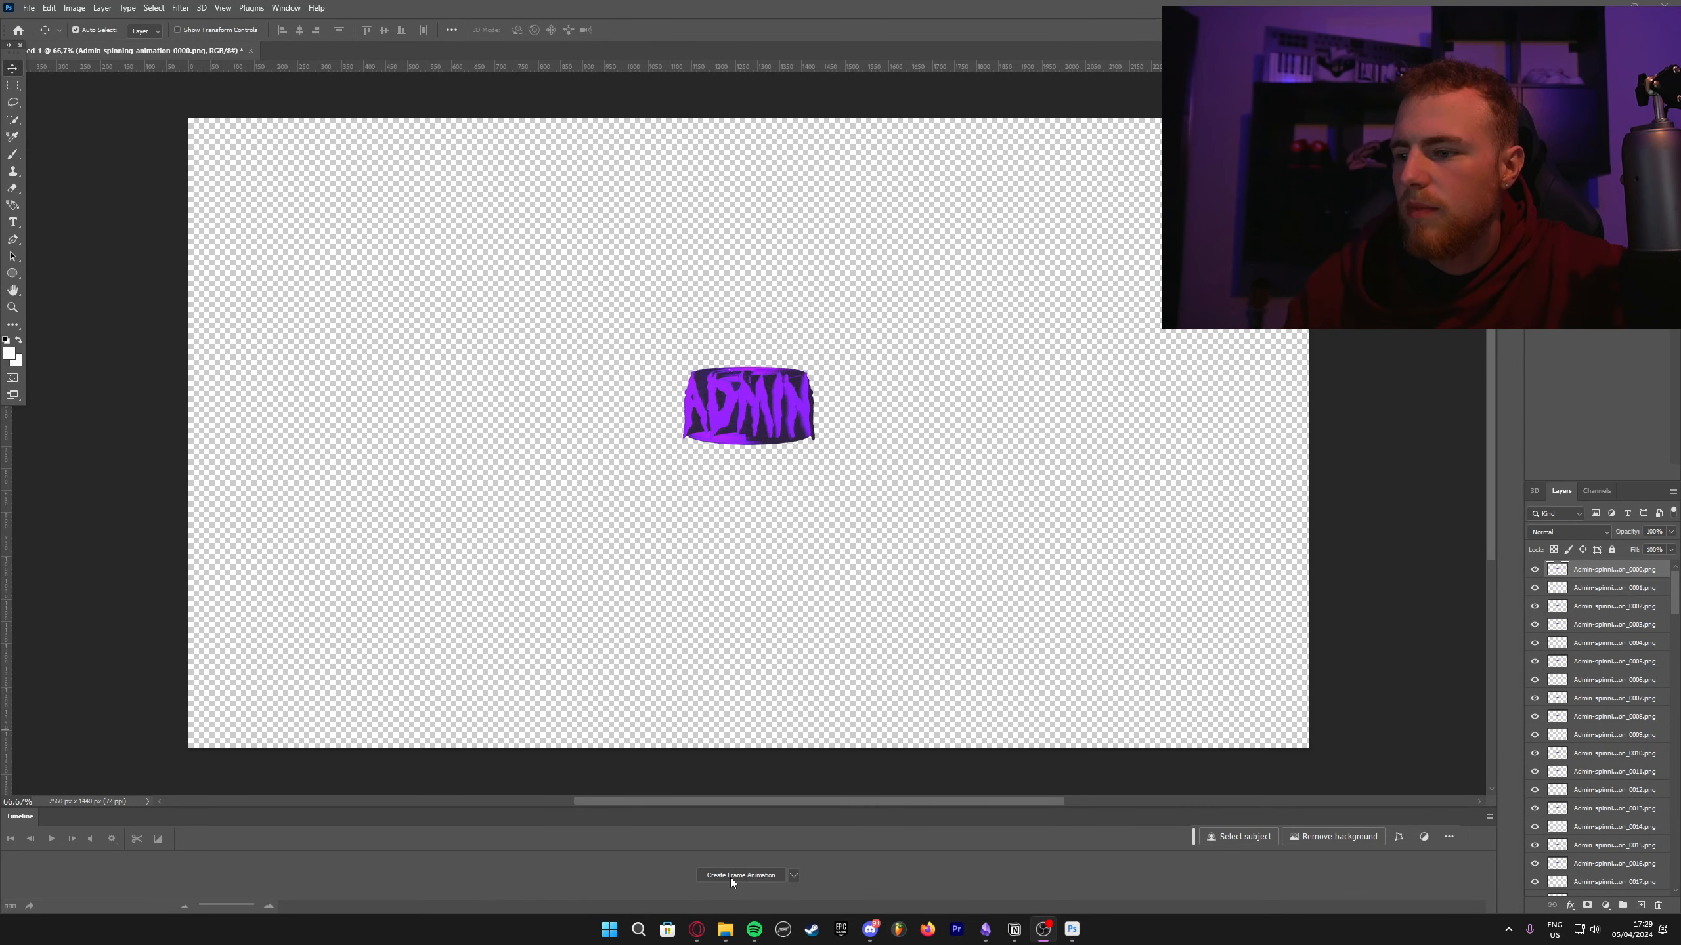
Step: Create a frame animation and make its frames from all layers in the stack
{"action": "left_click", "coordinate": [793, 876]}
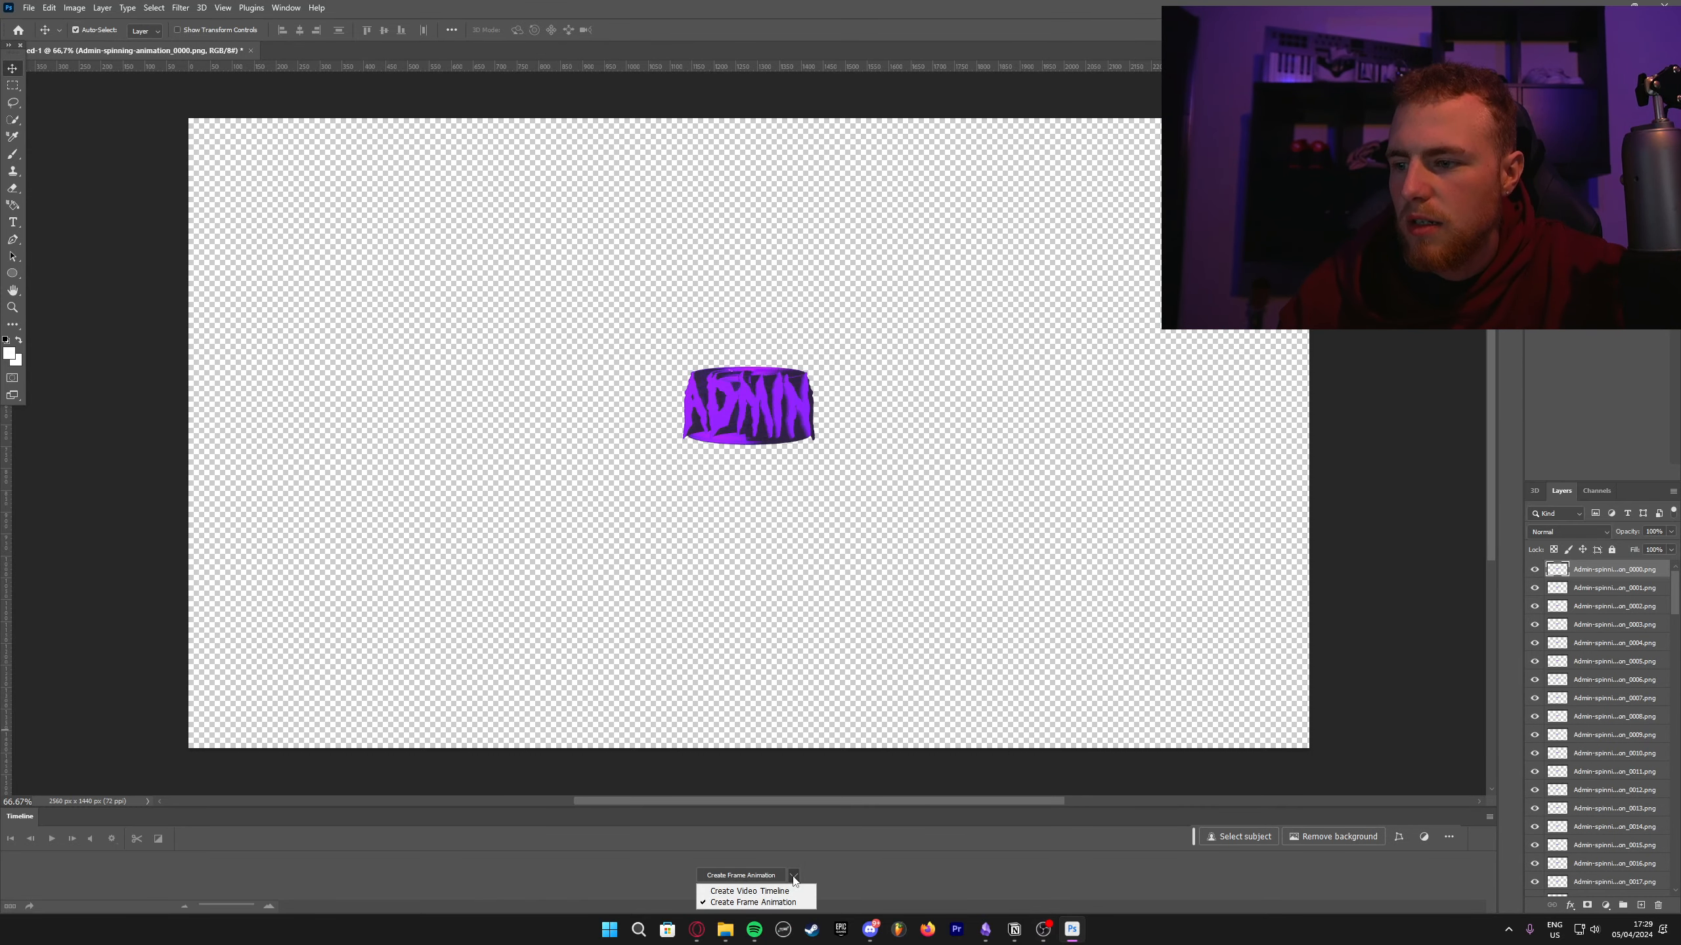
{"action": "left_click", "coordinate": [743, 903]}
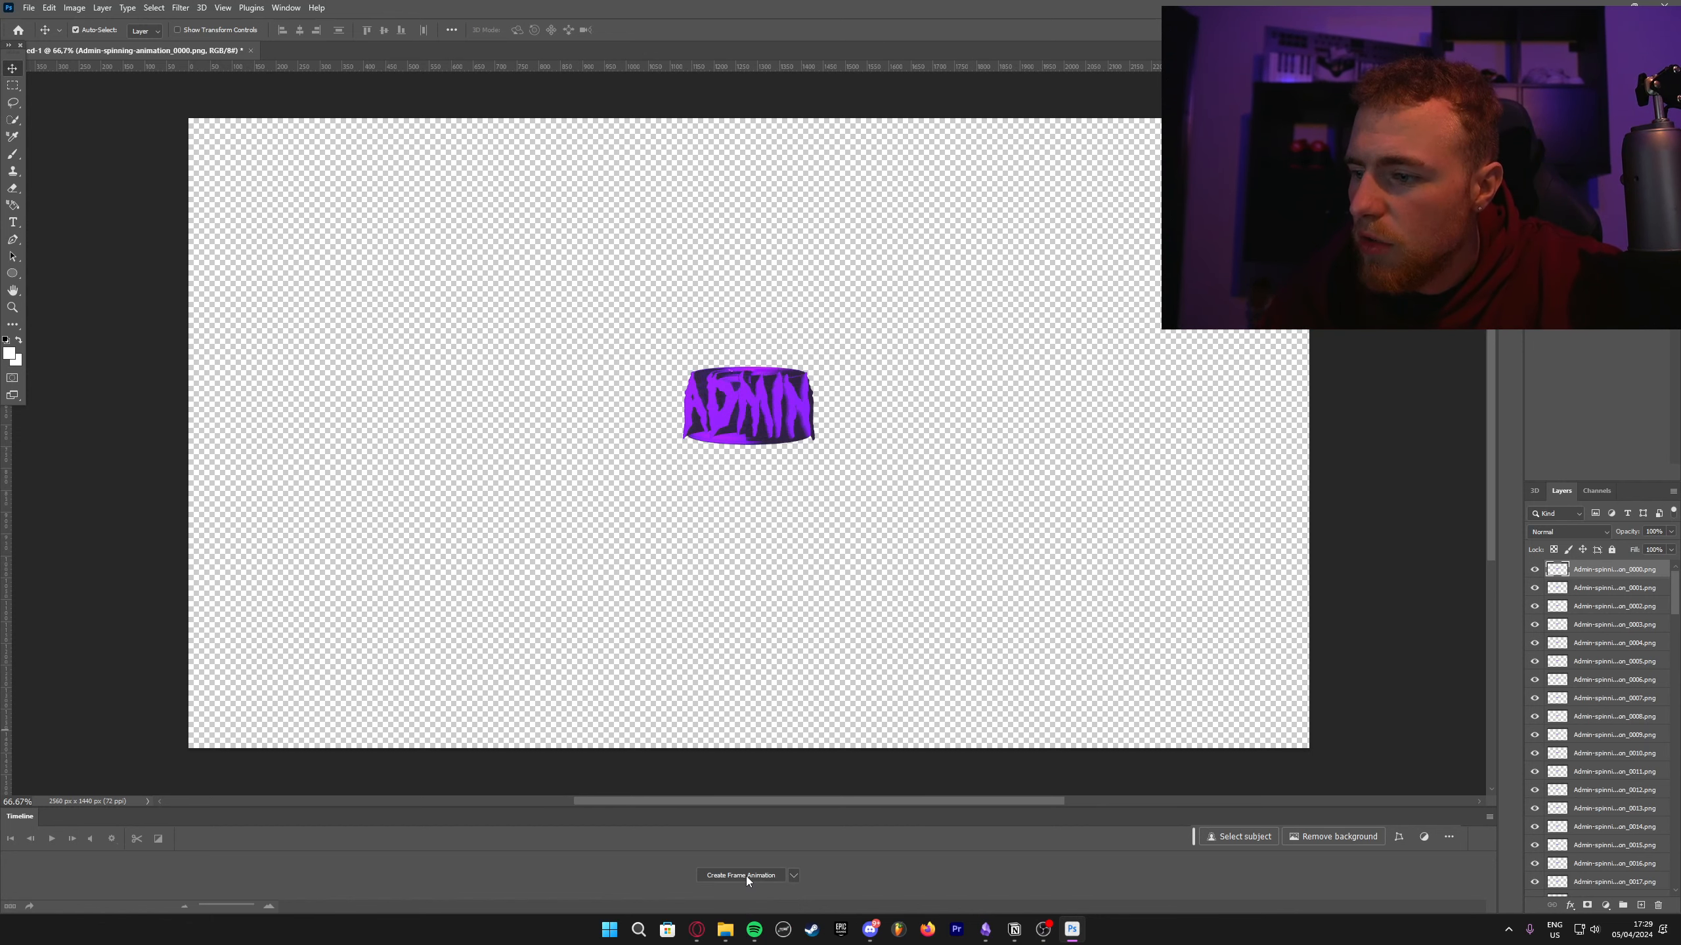
{"action": "left_click", "coordinate": [746, 875]}
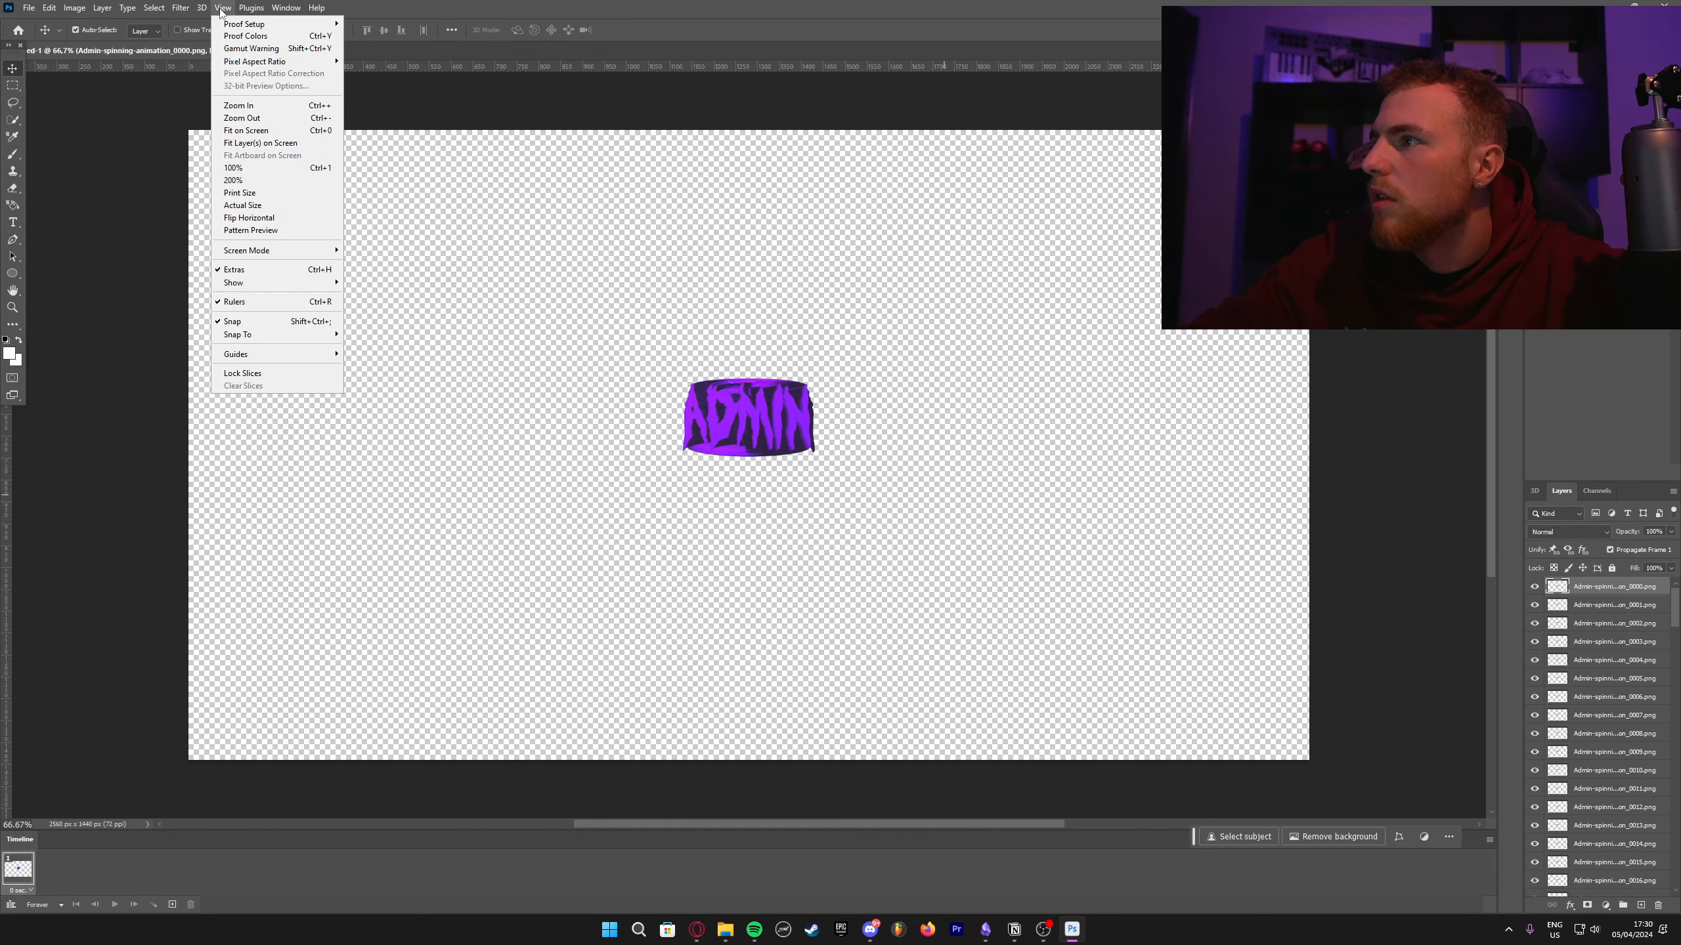
{"action": "mouse_move", "coordinate": [154, 7]}
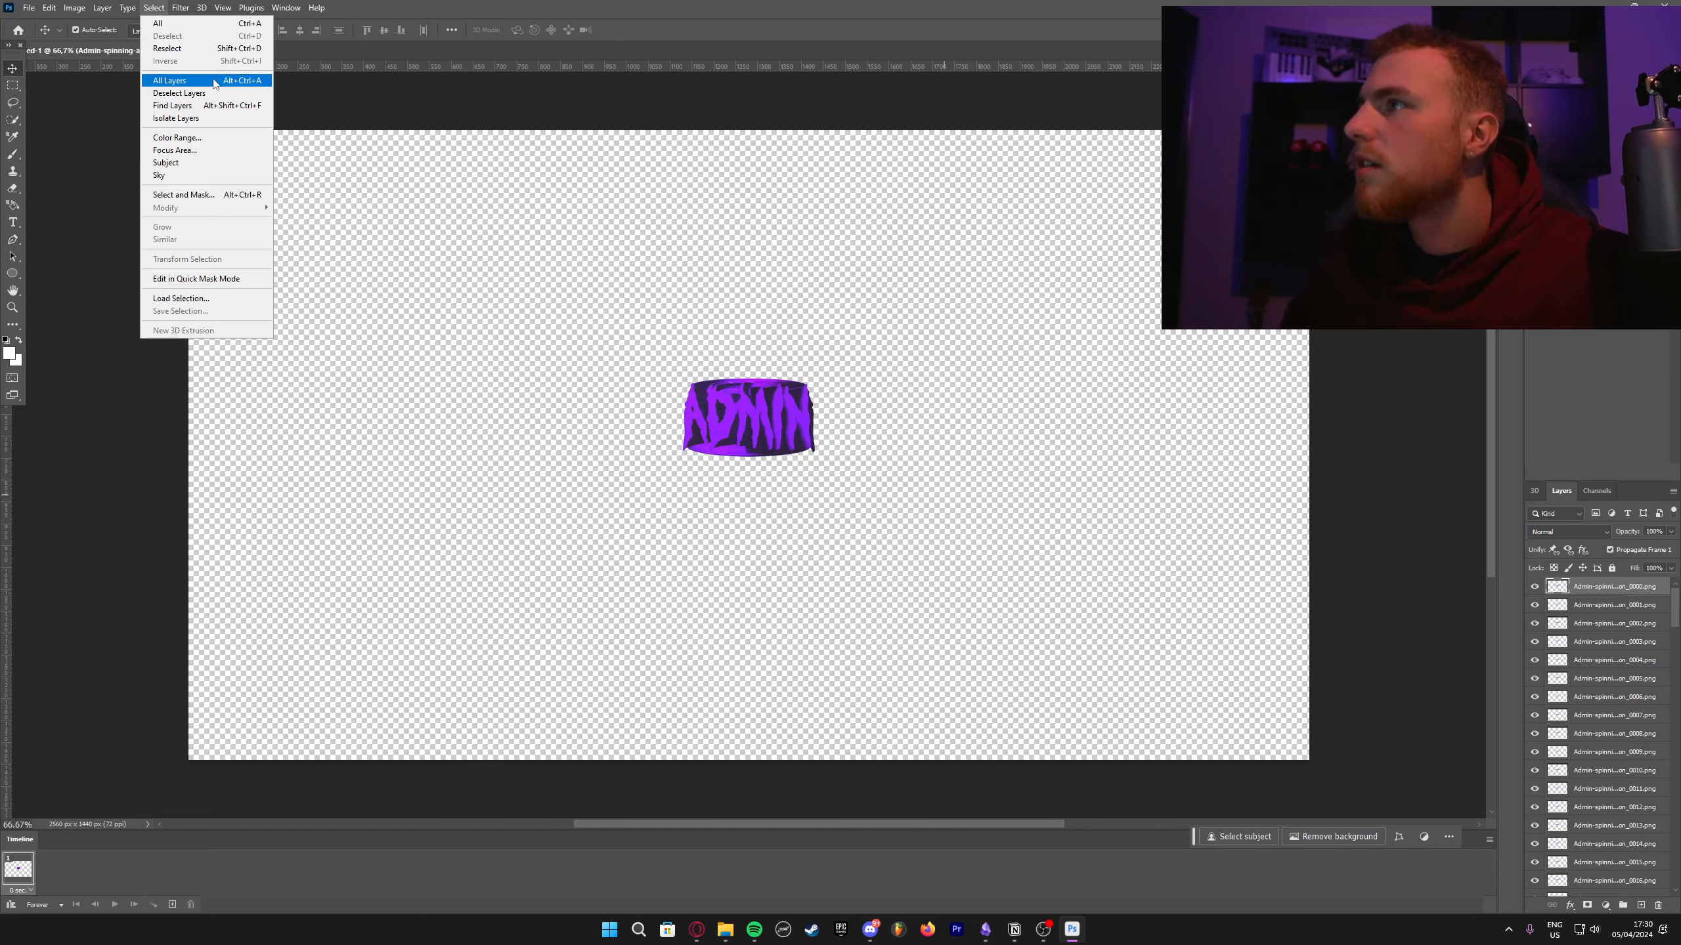
{"action": "left_click", "coordinate": [216, 82]}
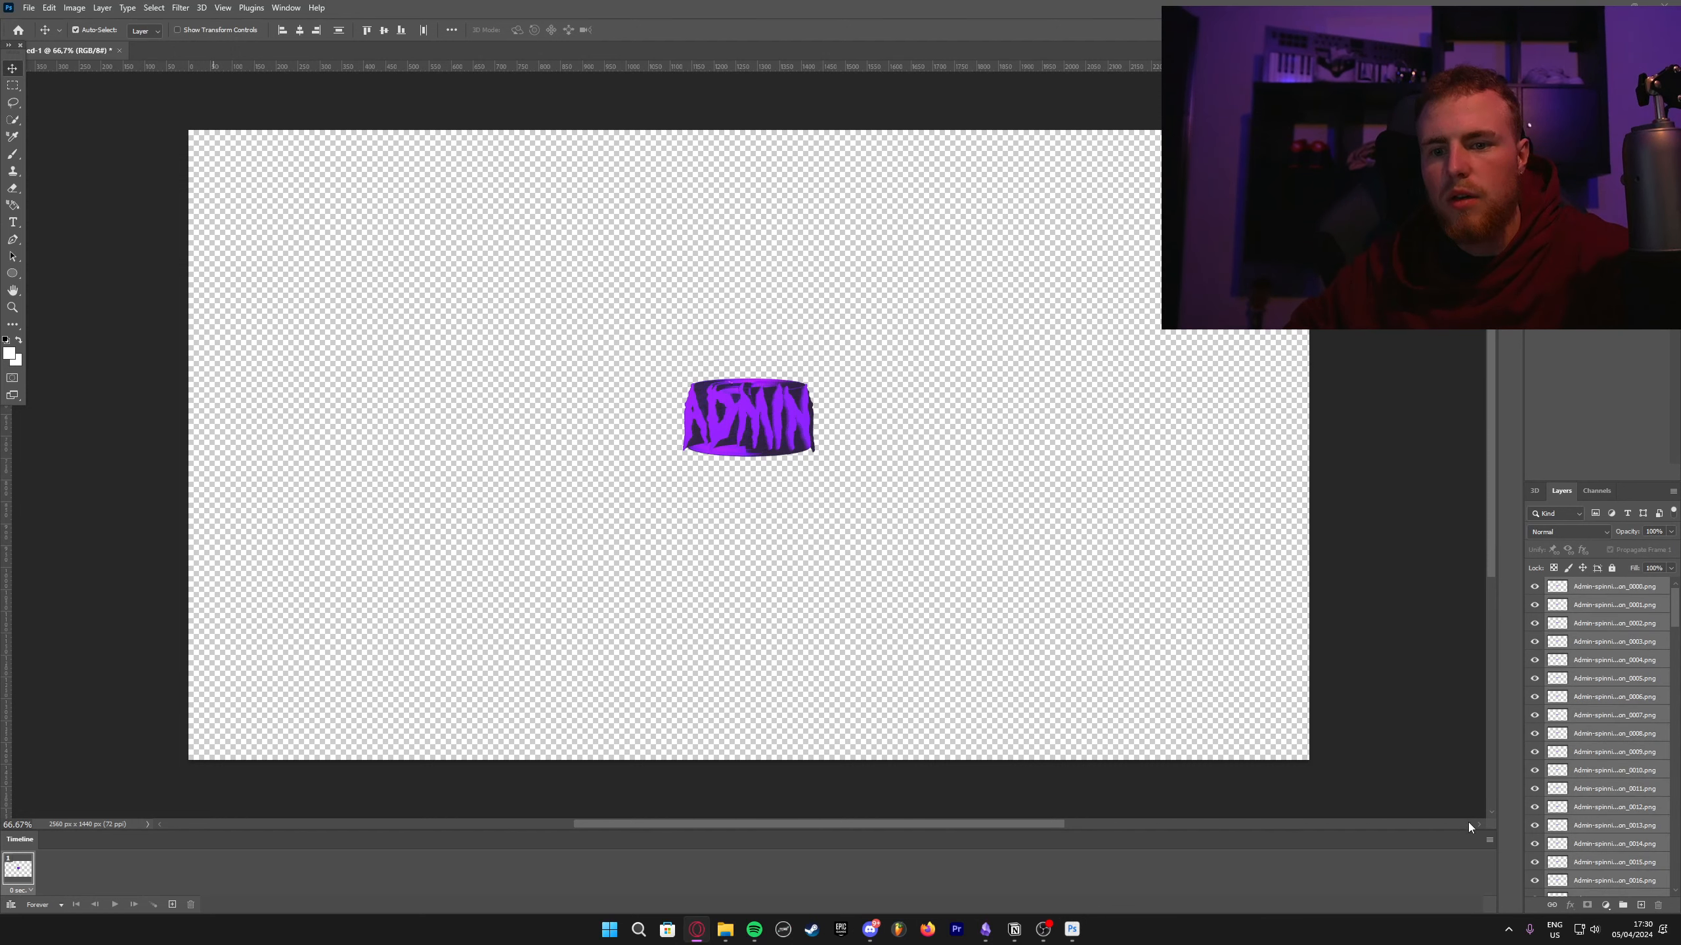
{"action": "left_click", "coordinate": [1489, 841]}
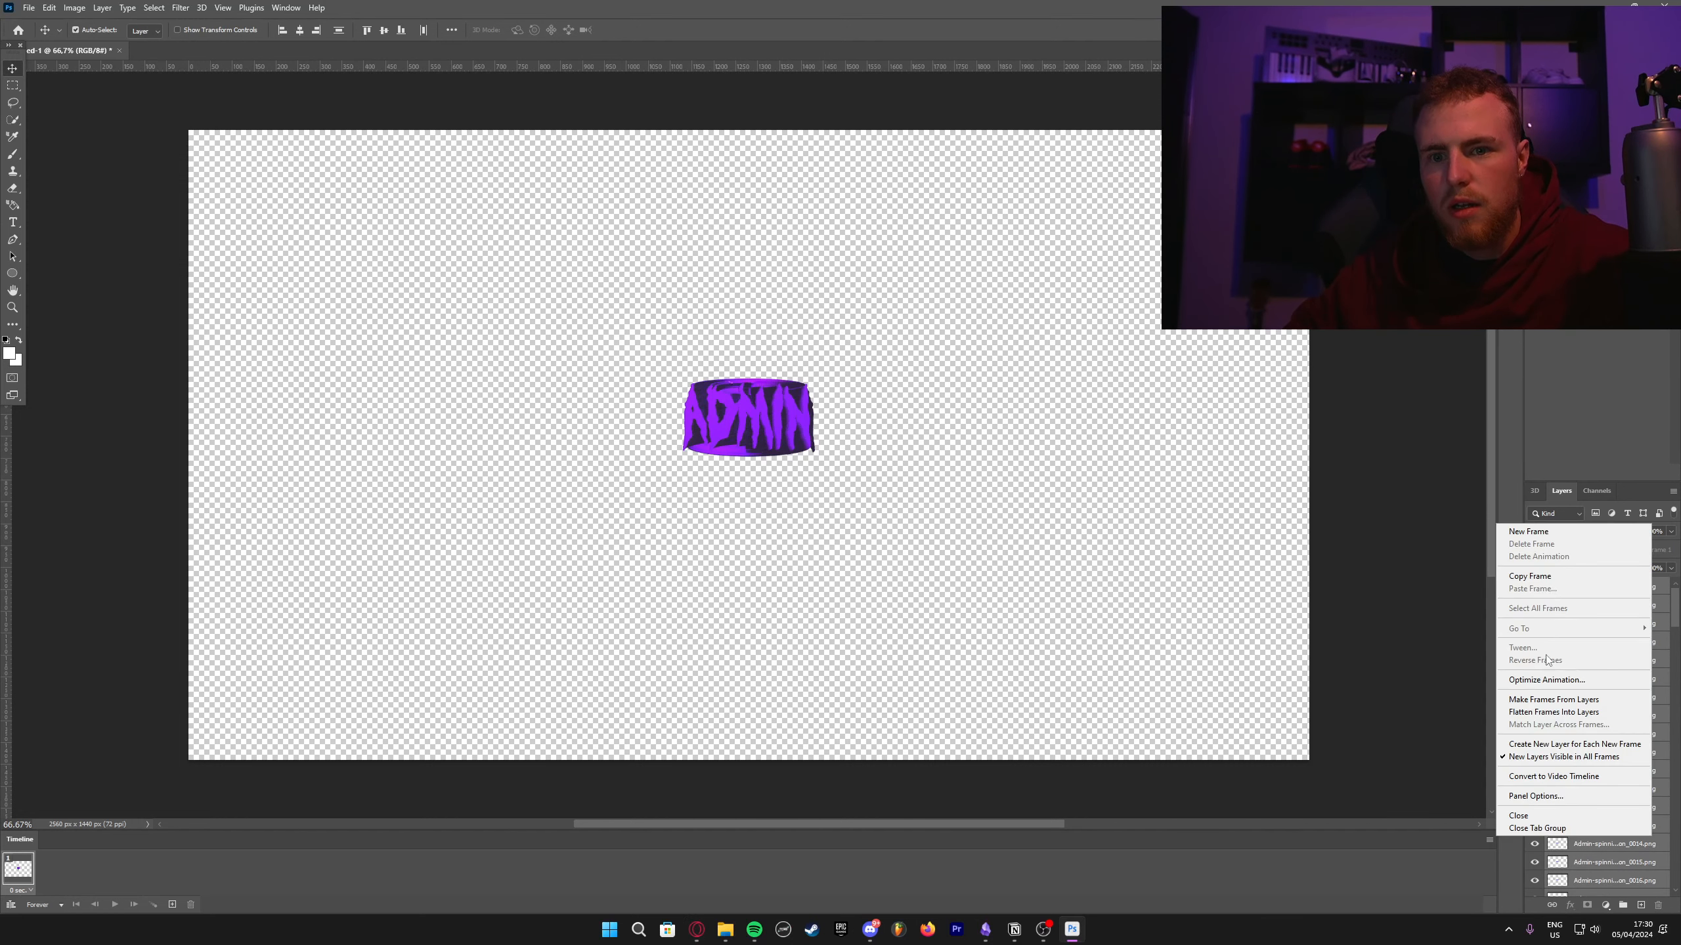
{"action": "left_click", "coordinate": [1566, 701]}
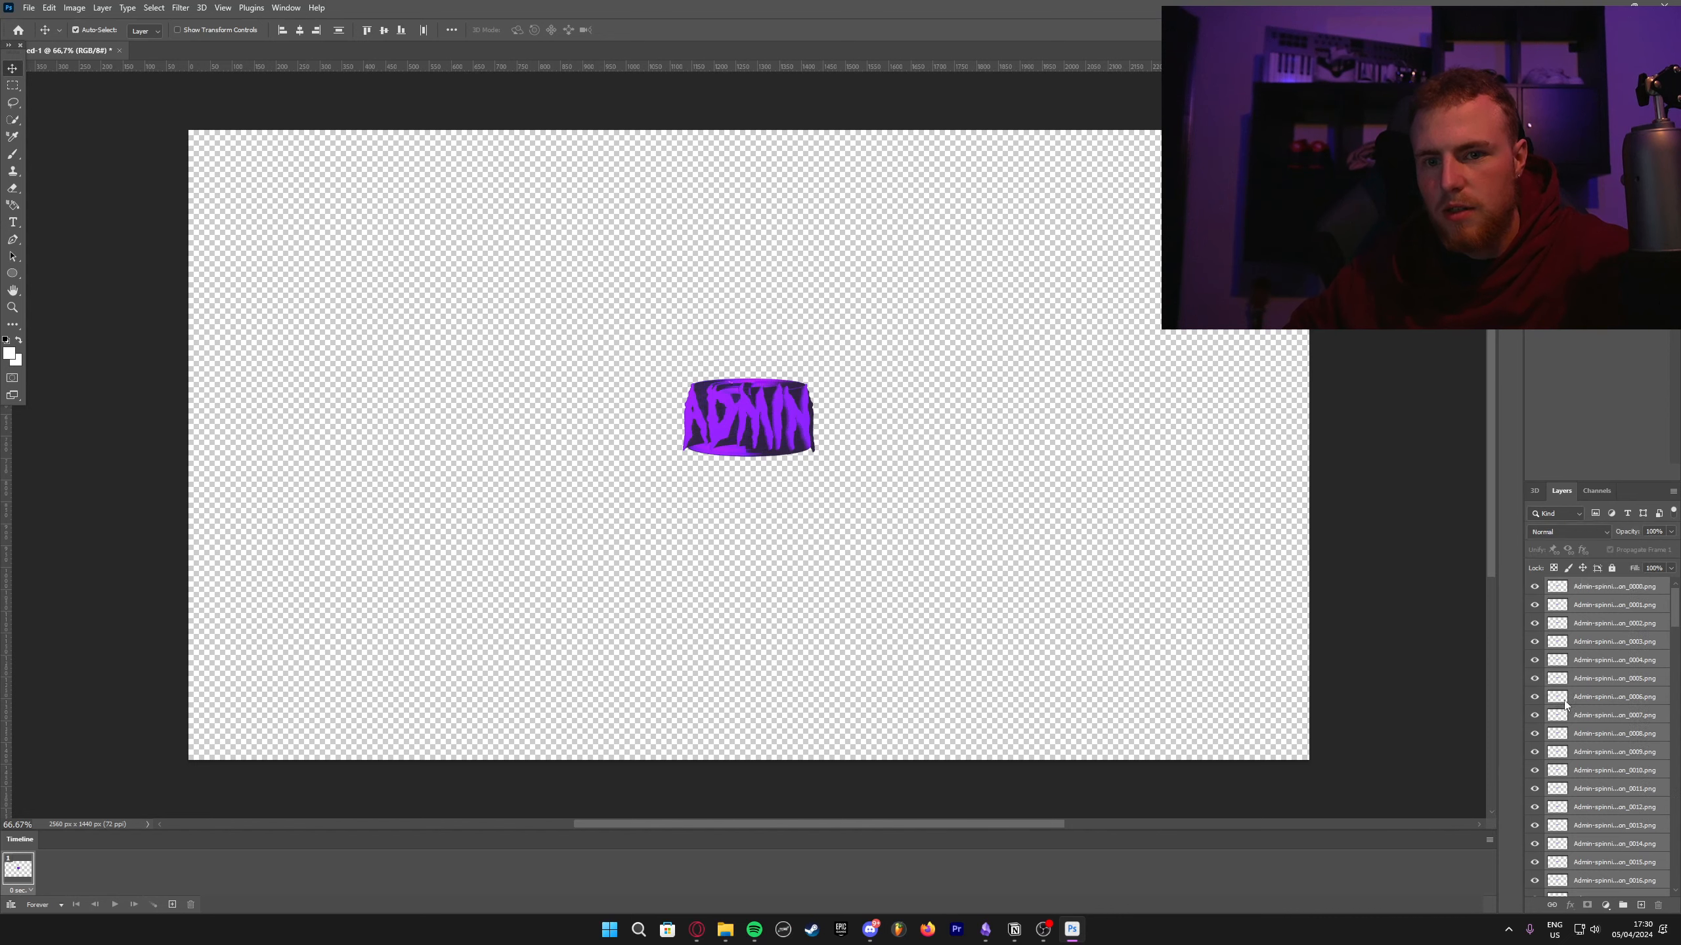
Step: Reverse the order of the animation frames, previewing playback before and after the change
{"action": "left_click", "coordinate": [112, 904]}
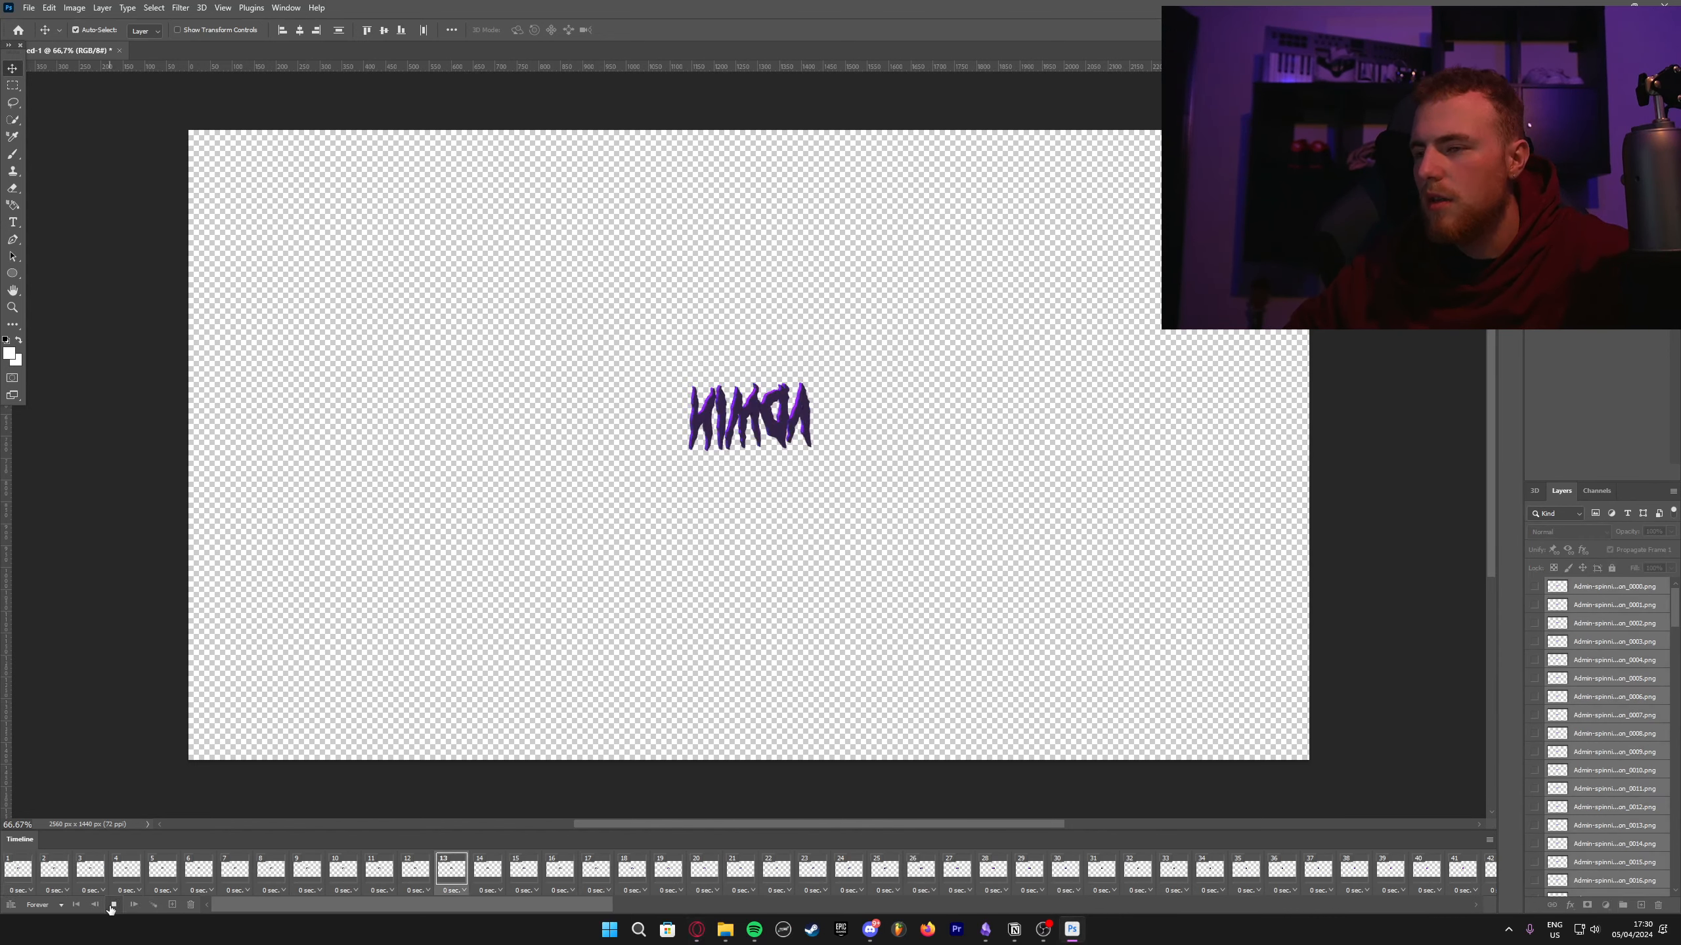
{"action": "left_click", "coordinate": [111, 906]}
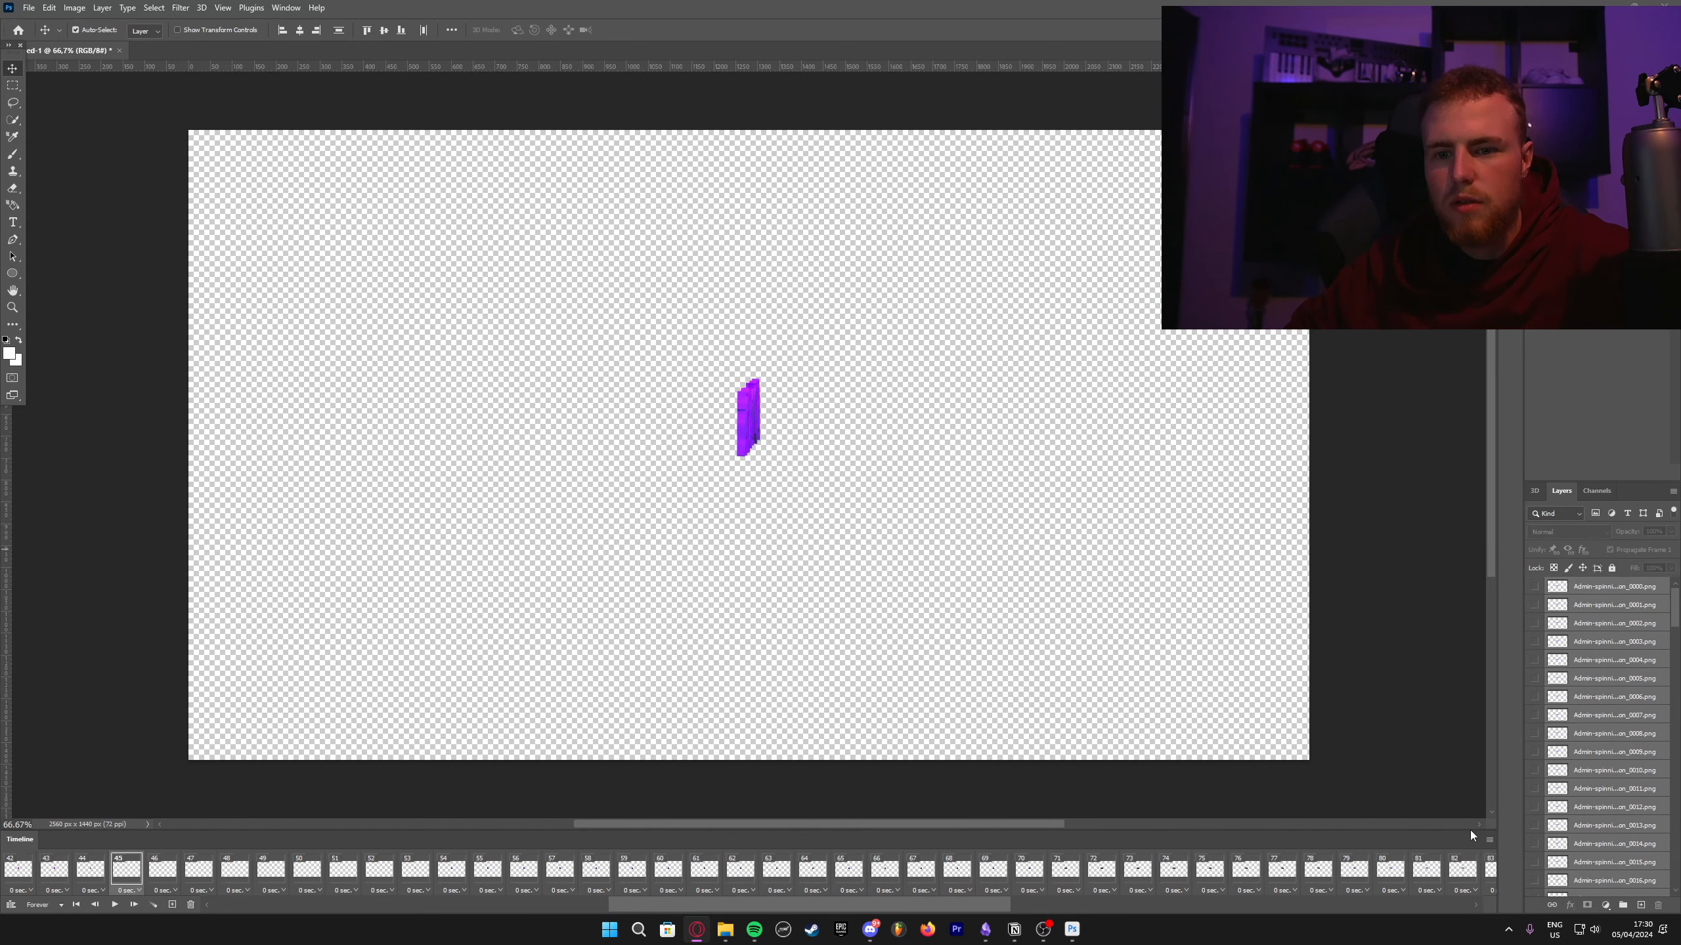
{"action": "left_click", "coordinate": [1488, 840]}
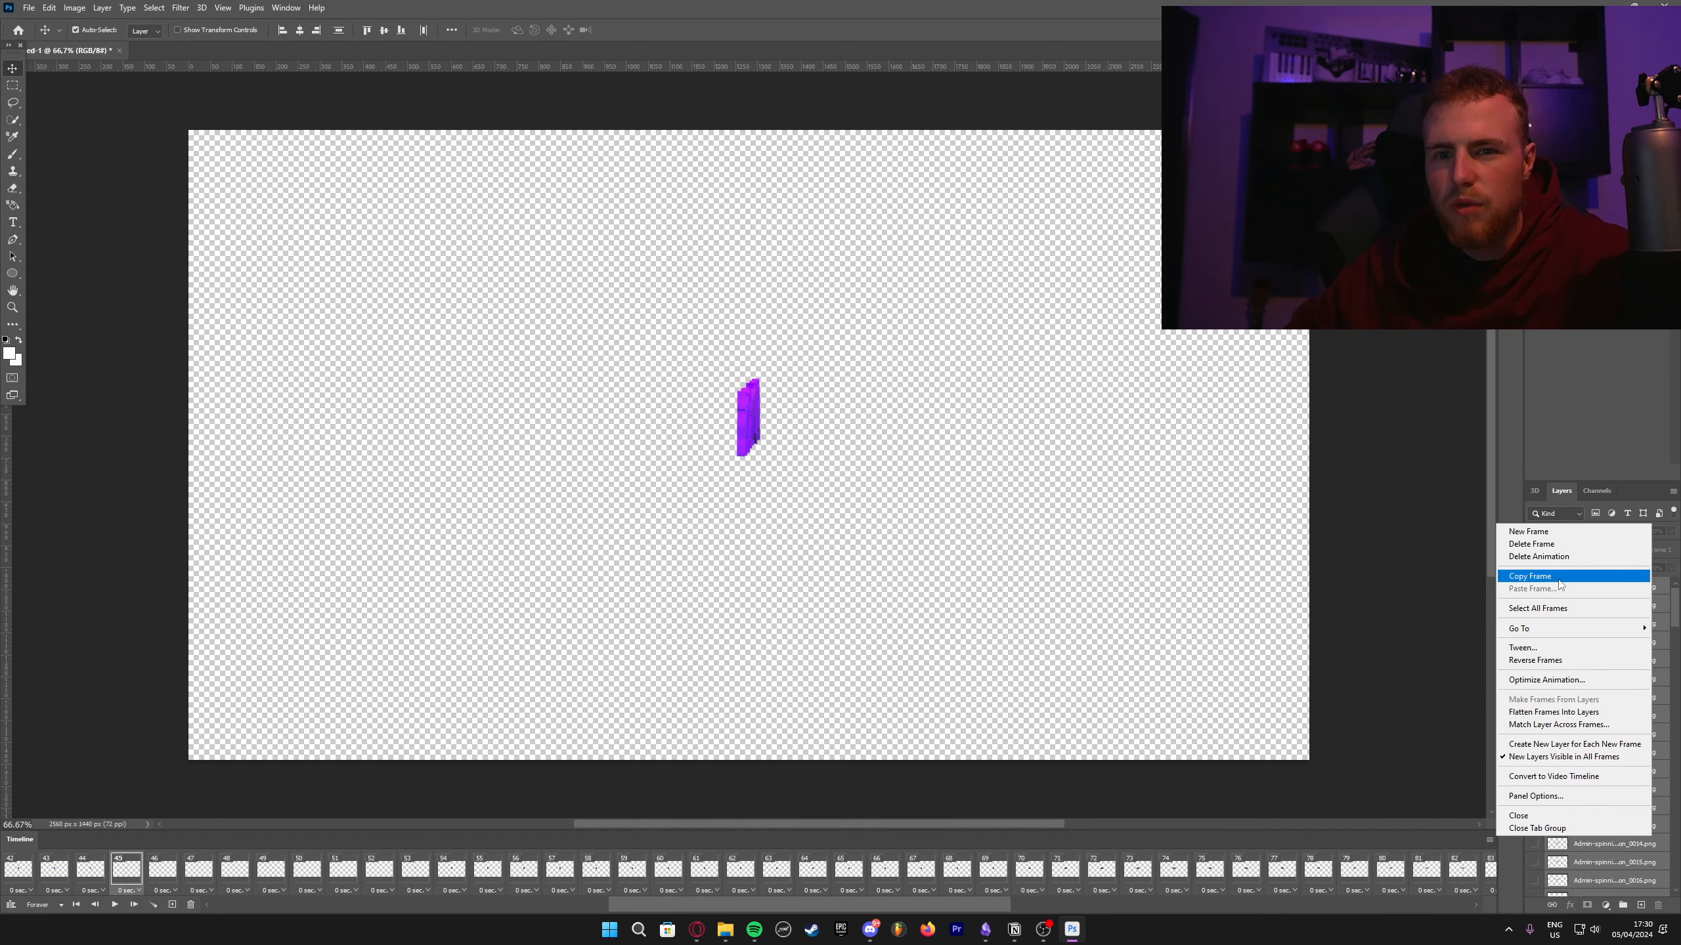
{"action": "left_click", "coordinate": [1547, 660]}
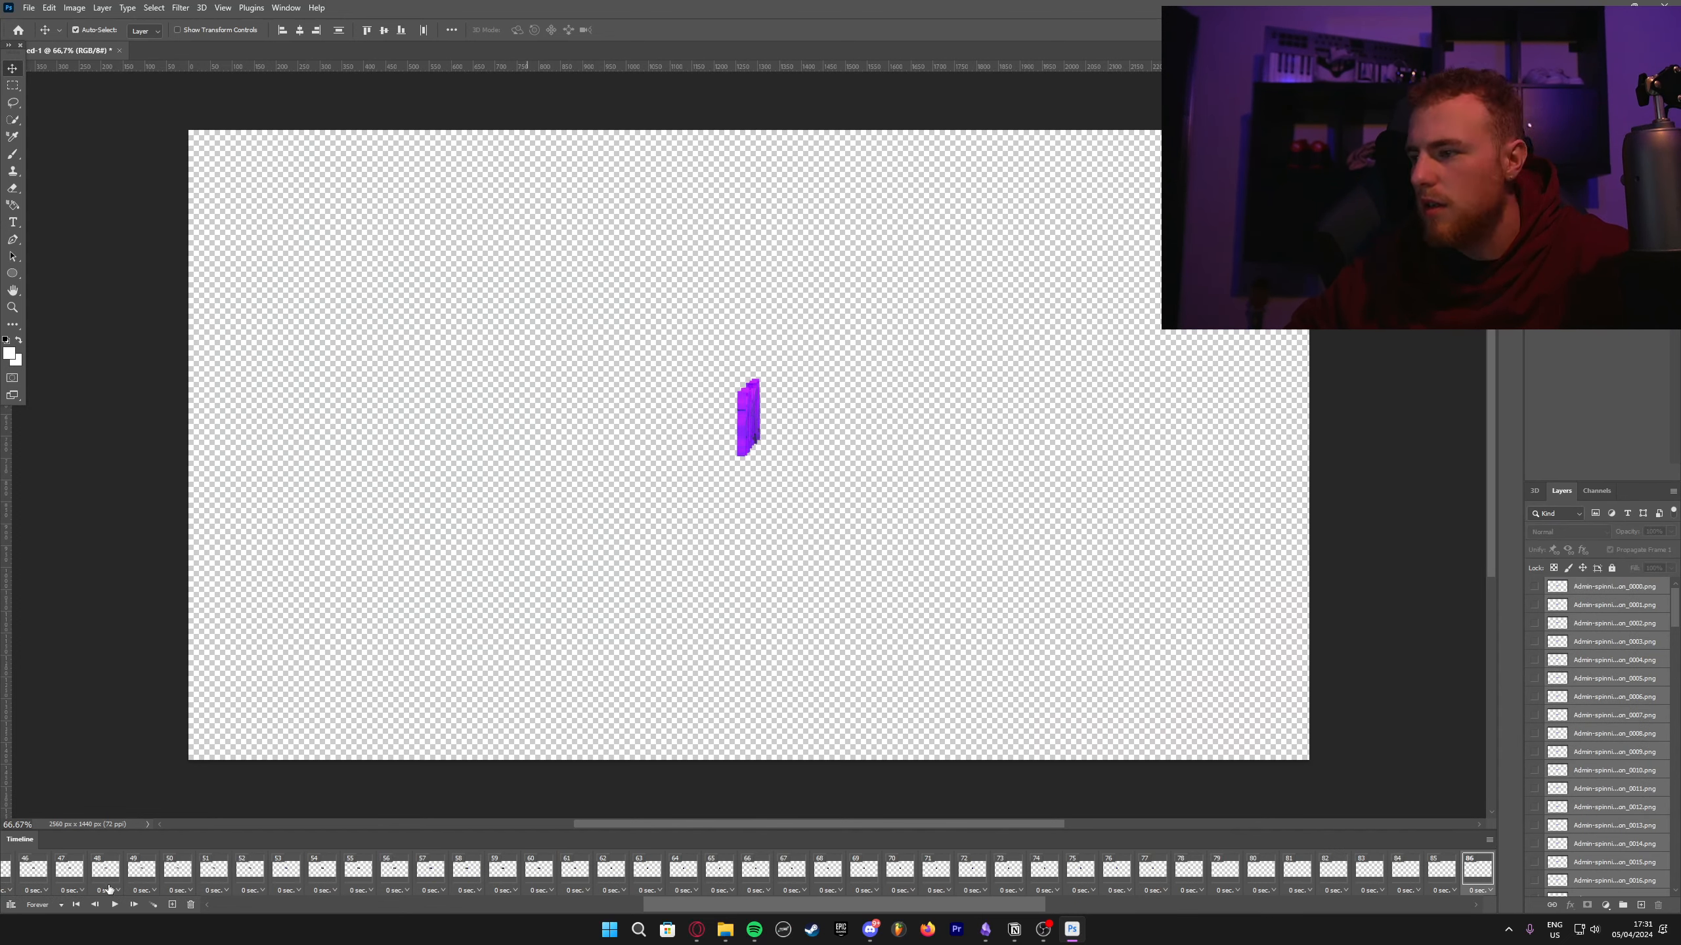
{"action": "left_click", "coordinate": [116, 905]}
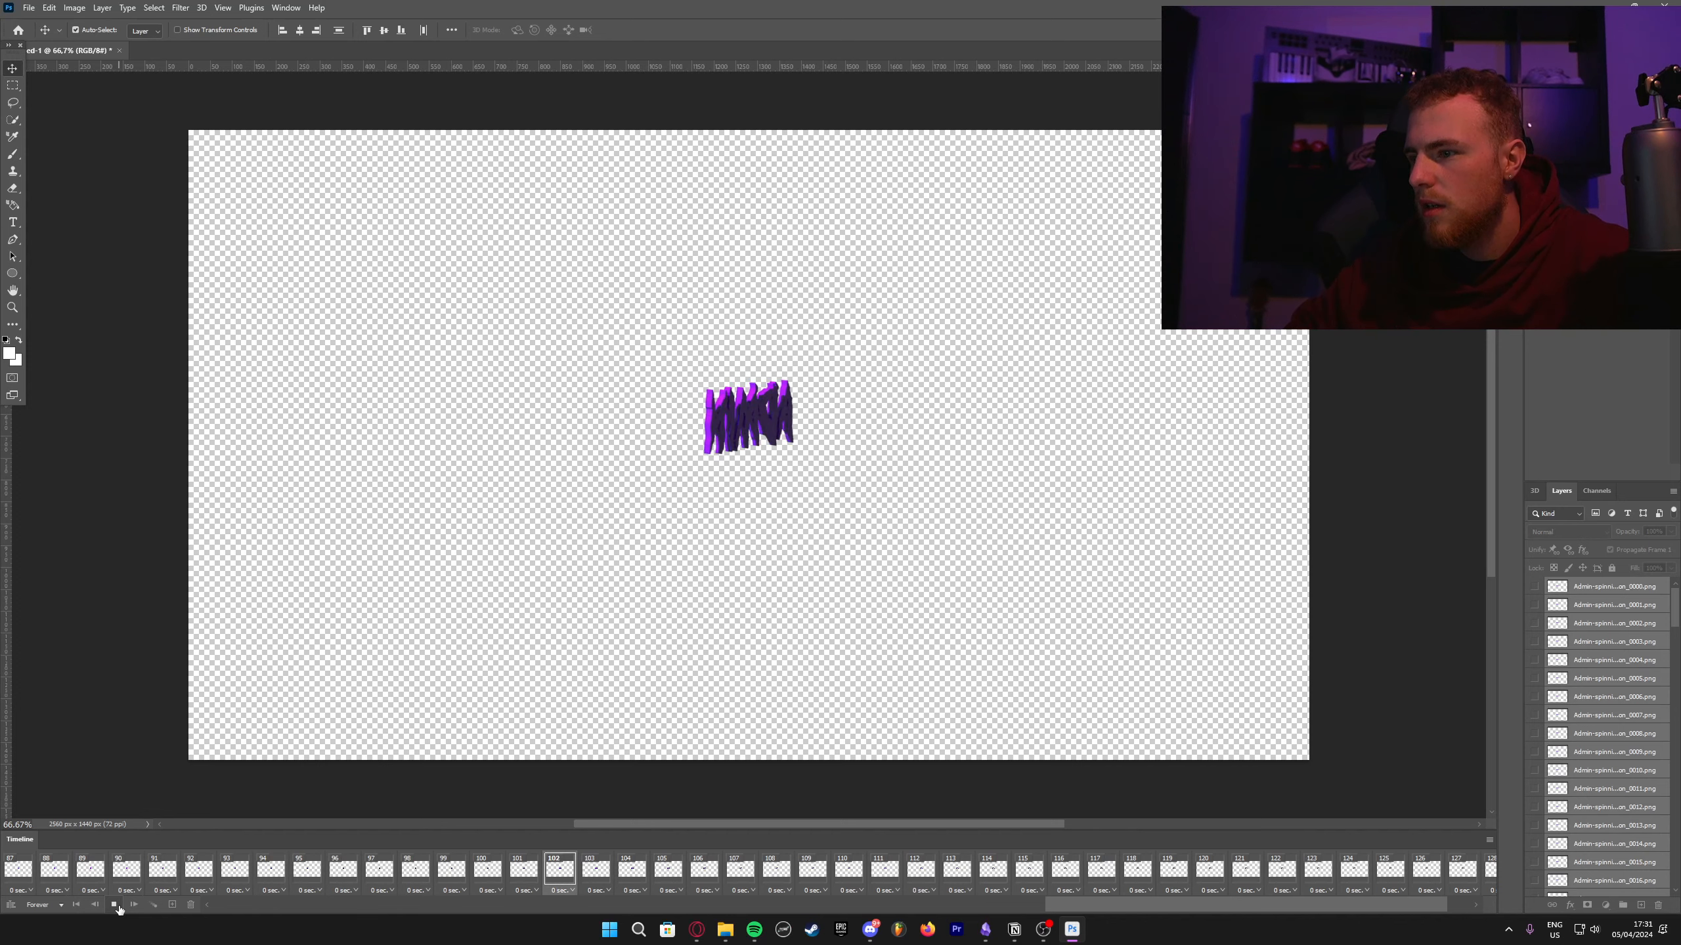
{"action": "left_click", "coordinate": [116, 905]}
{"action": "left_click", "coordinate": [13, 903]}
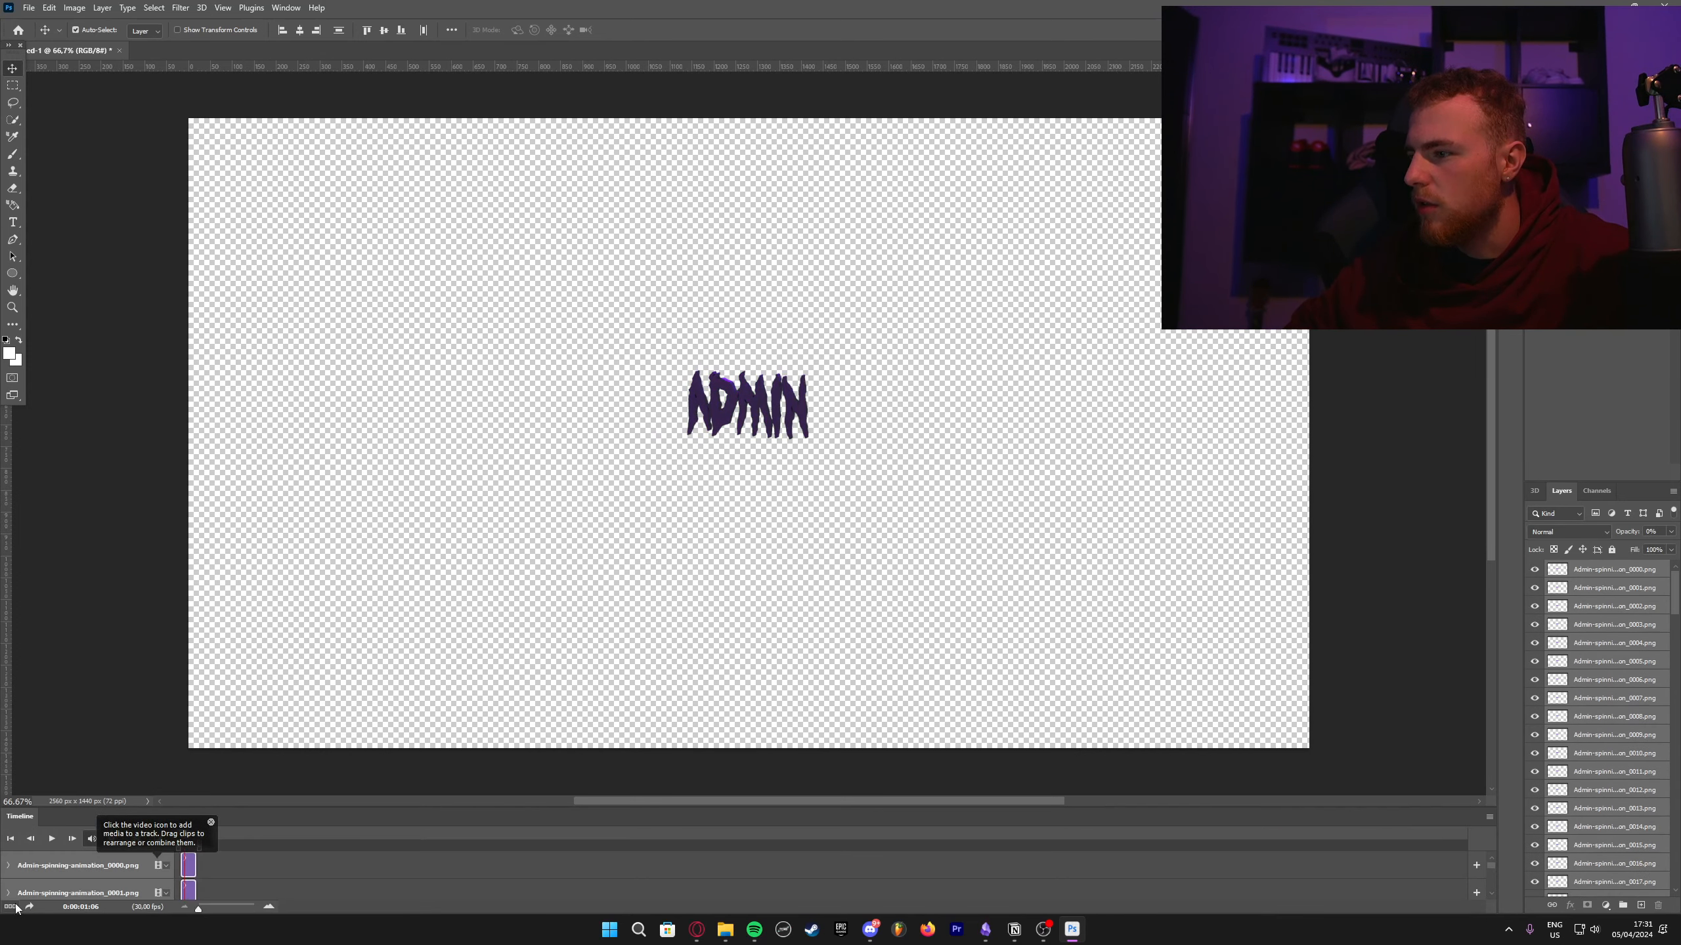
{"action": "key", "text": "ctrl+z"}
{"action": "left_click", "coordinate": [24, 891]}
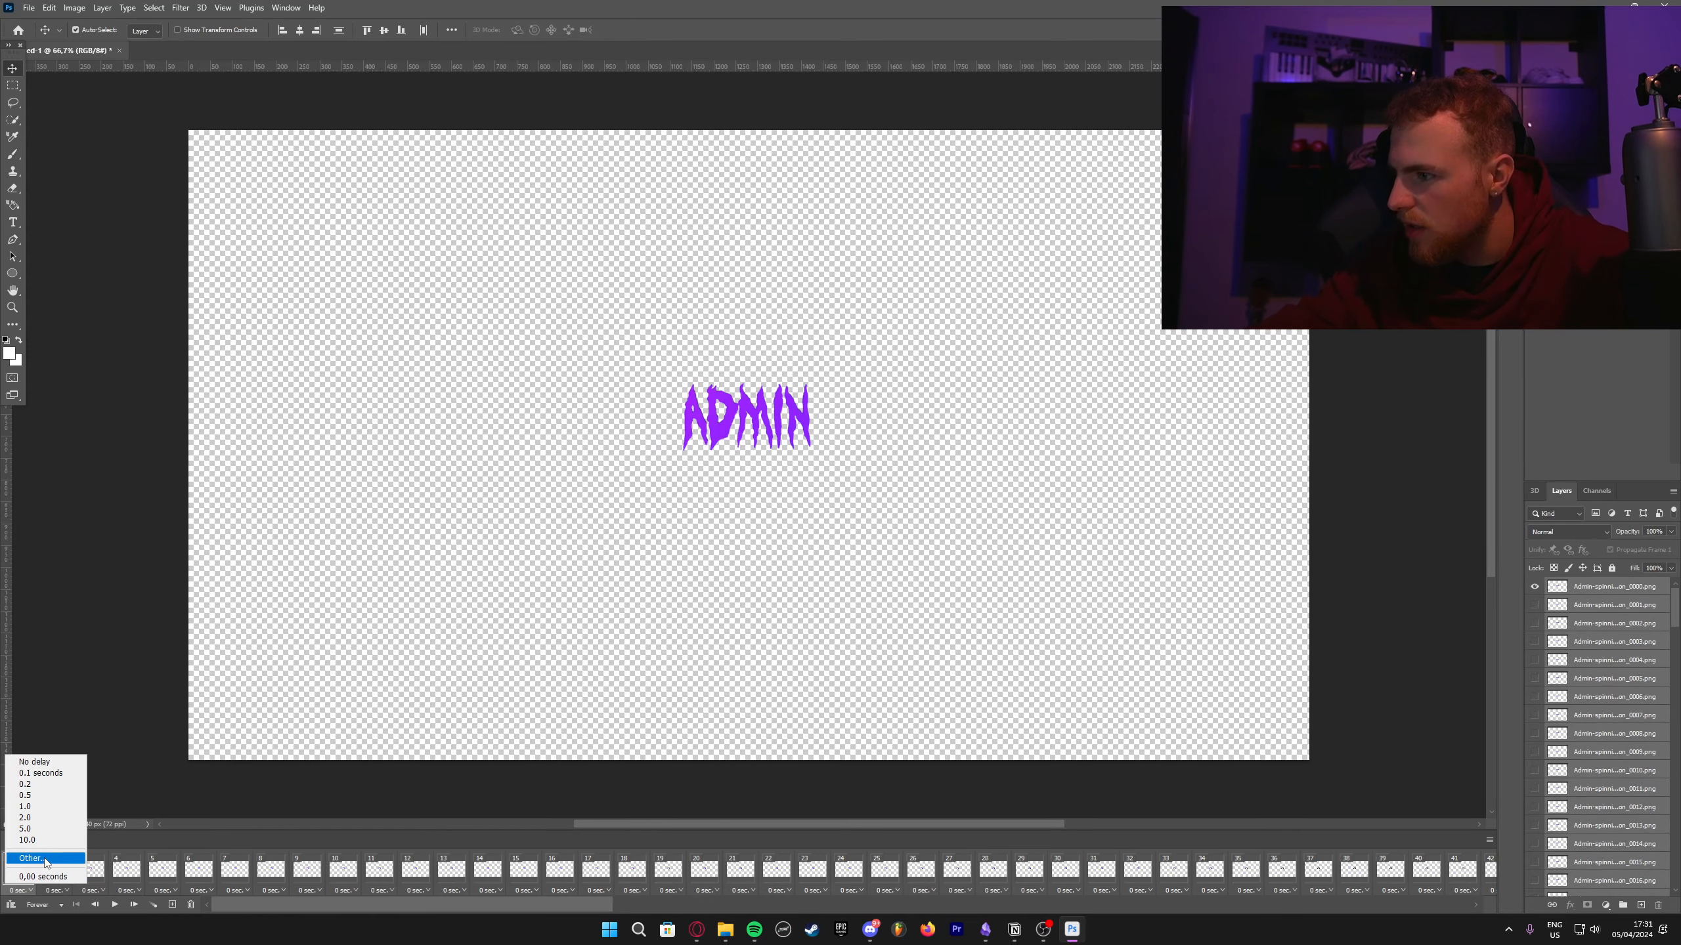
{"action": "left_click", "coordinate": [31, 859]}
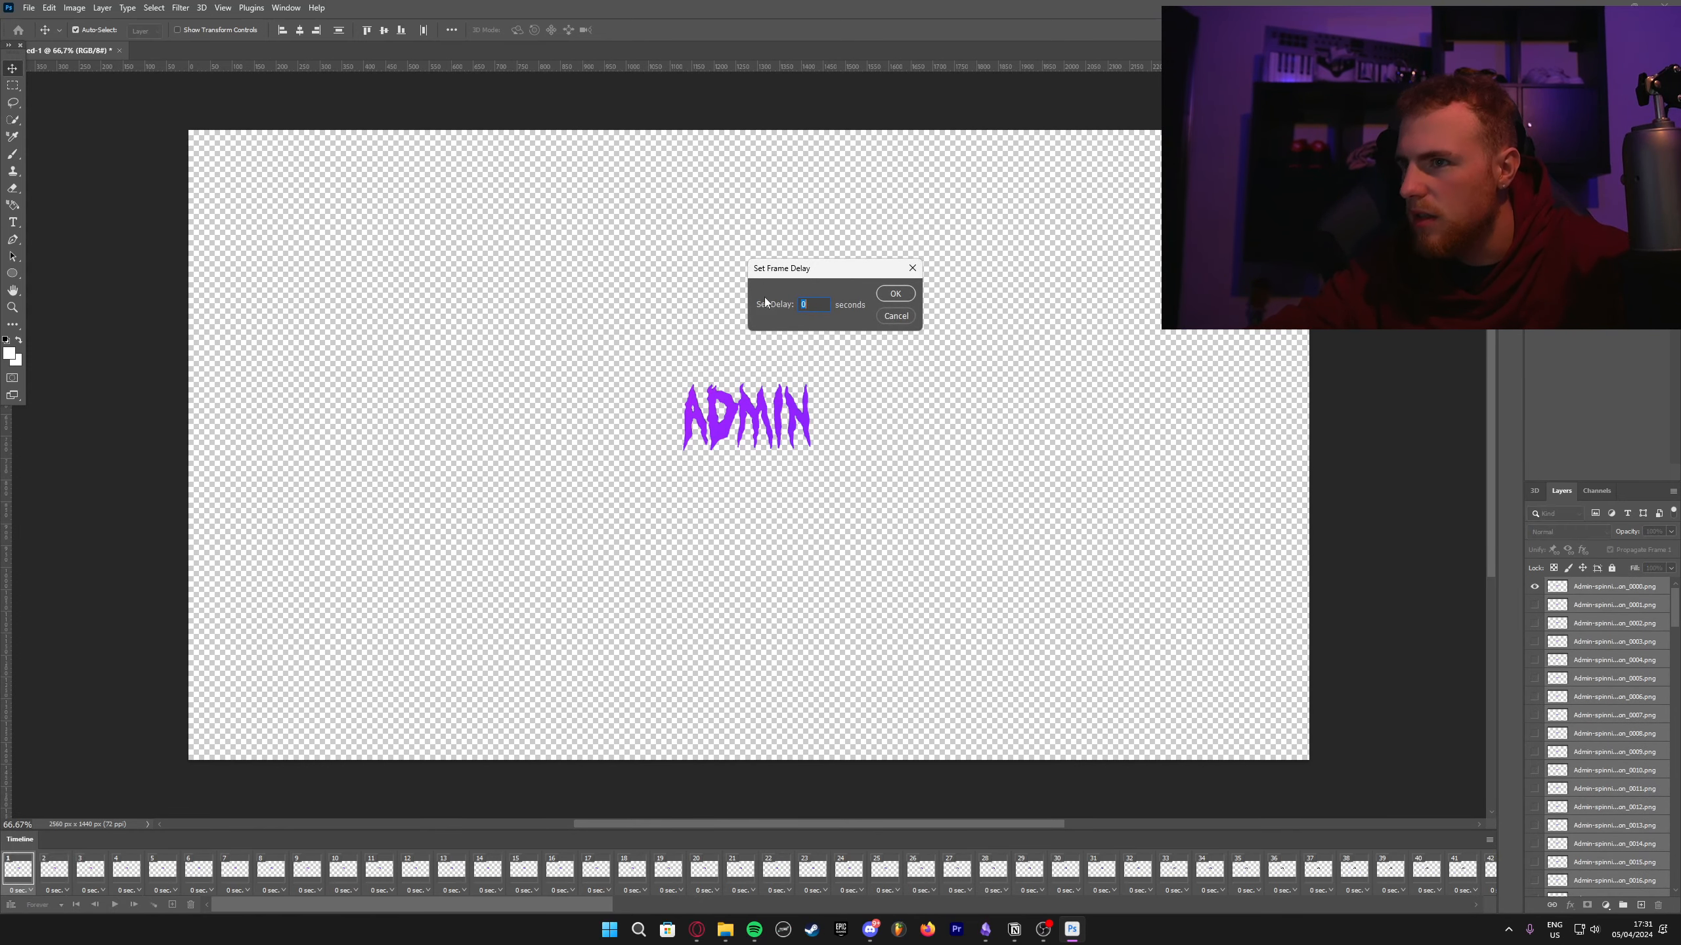
{"action": "left_click", "coordinate": [895, 315]}
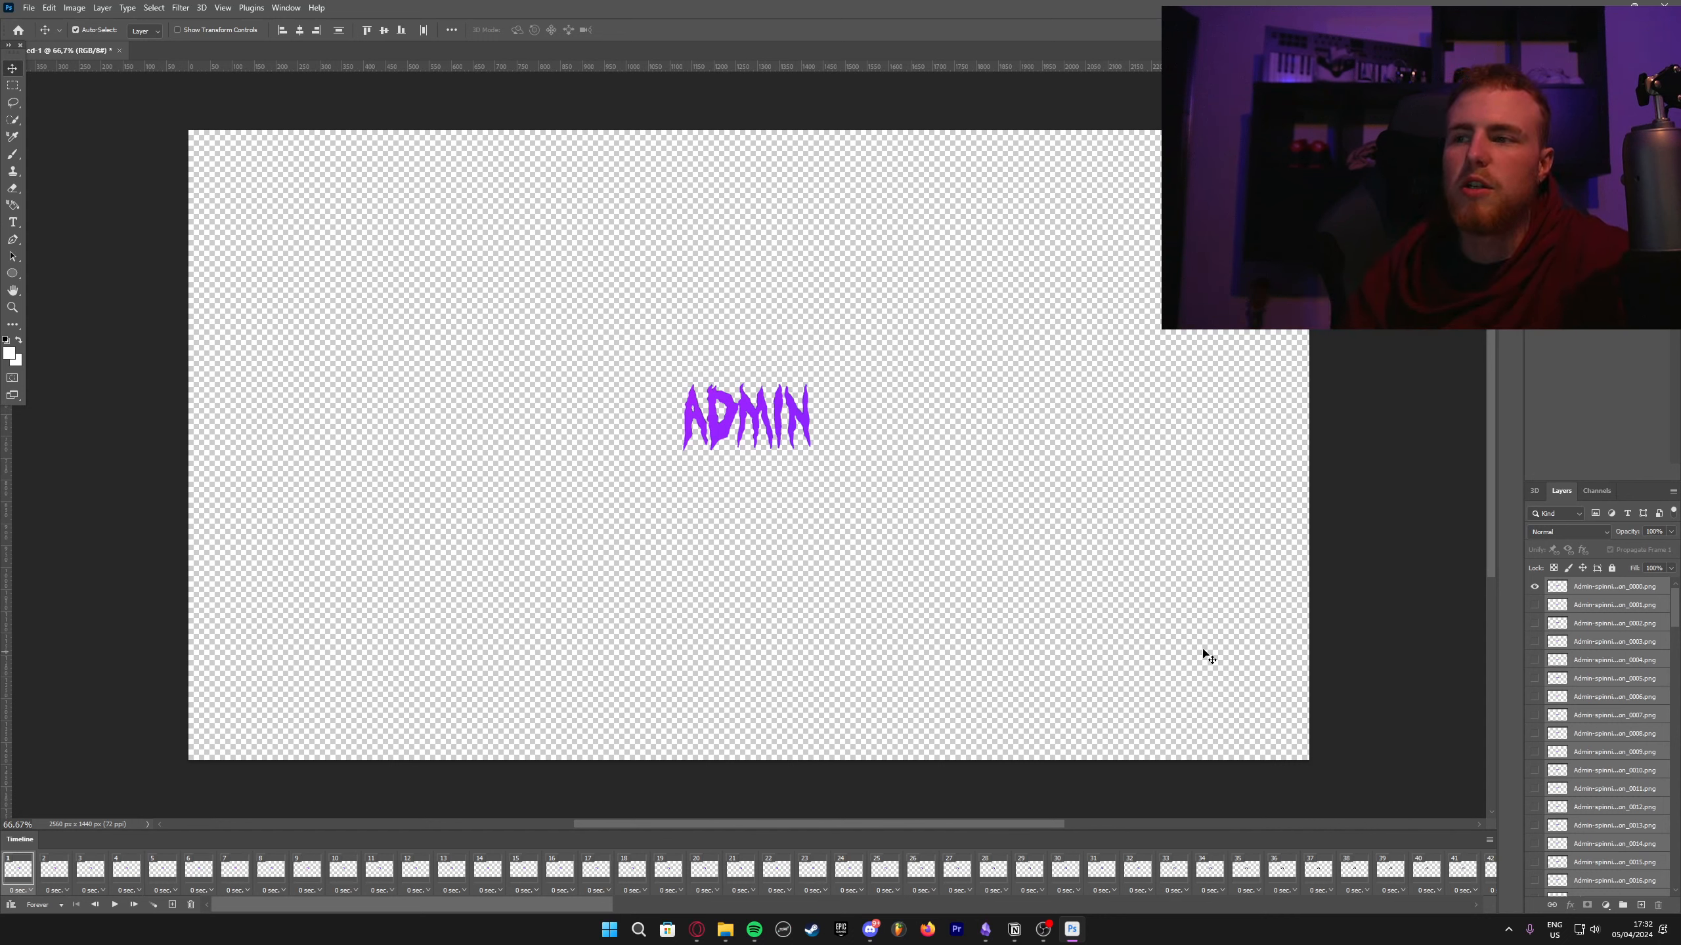
Step: Start a Save for Web (Legacy) export of the animation, and choose a GIF preset with 128 dithered colors
{"action": "left_click", "coordinate": [29, 8]}
{"action": "mouse_move", "coordinate": [71, 242]}
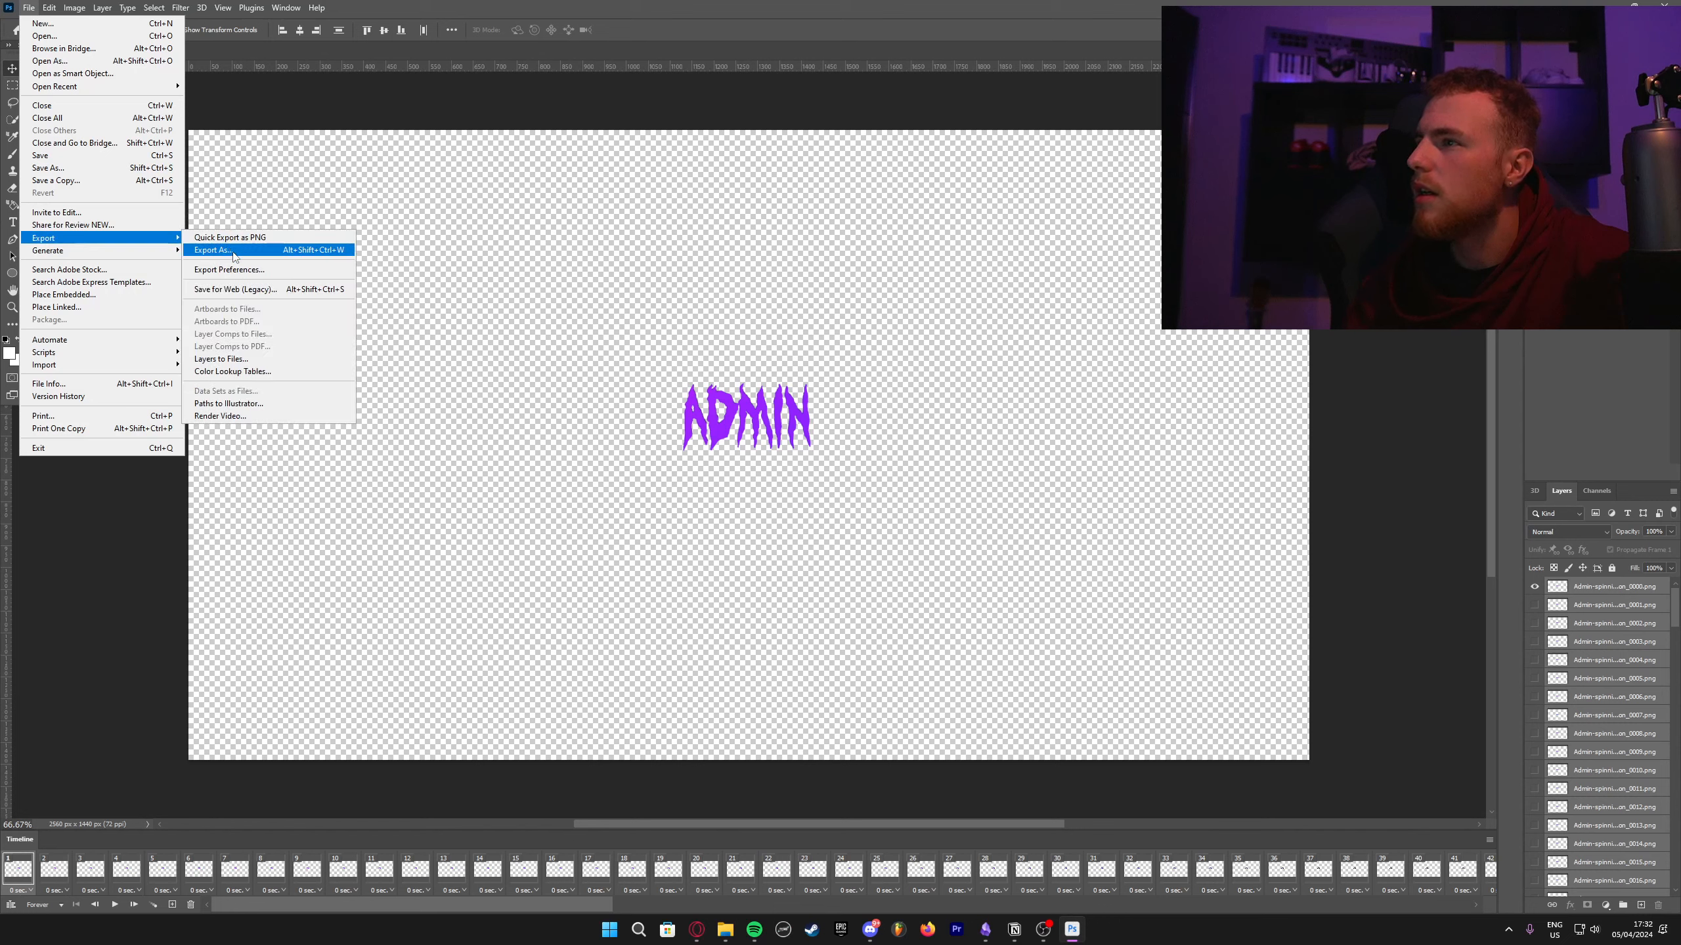
{"action": "left_click", "coordinate": [254, 289]}
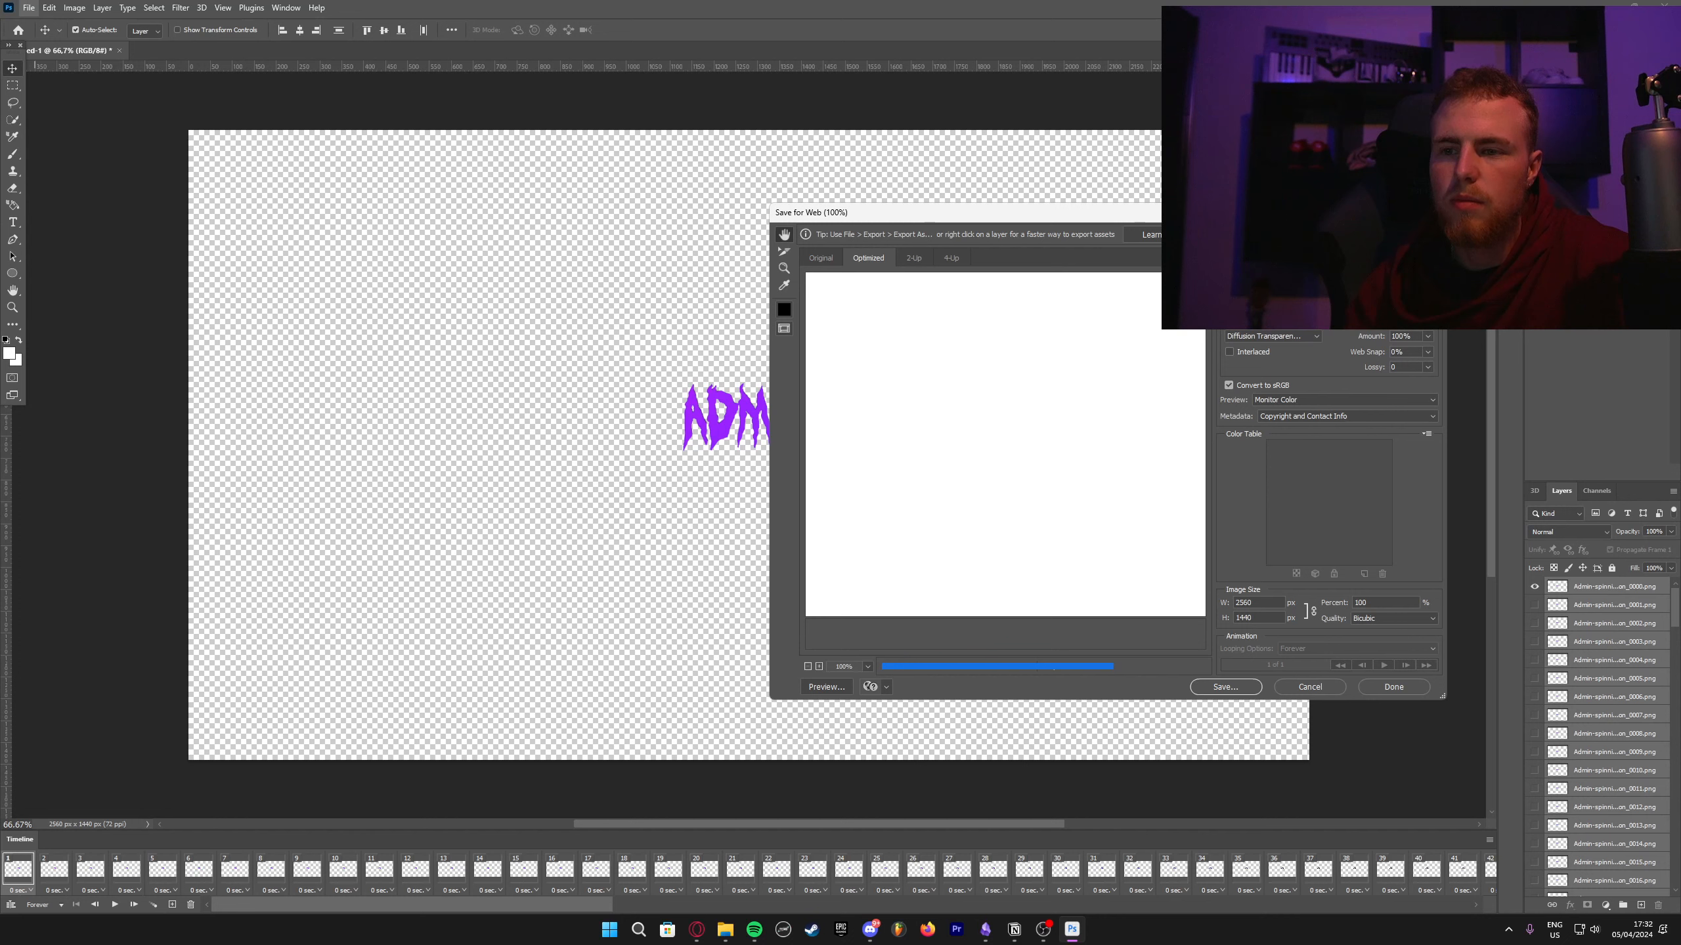
{"action": "left_click", "coordinate": [1305, 256]}
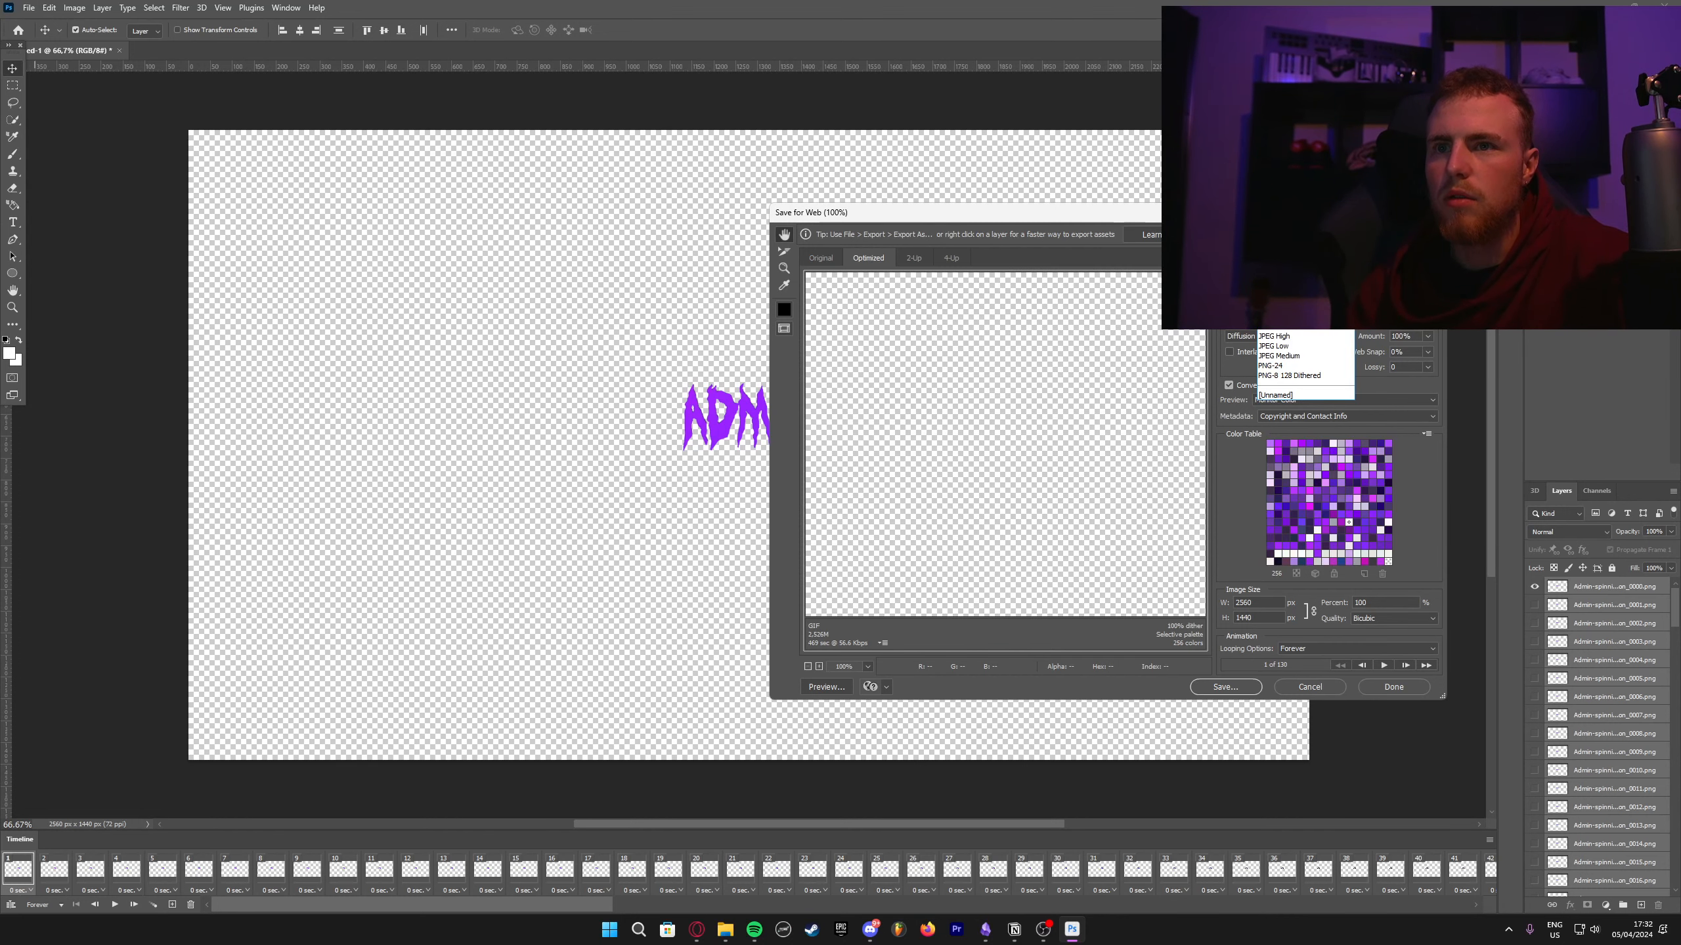
{"action": "left_click", "coordinate": [1290, 277]}
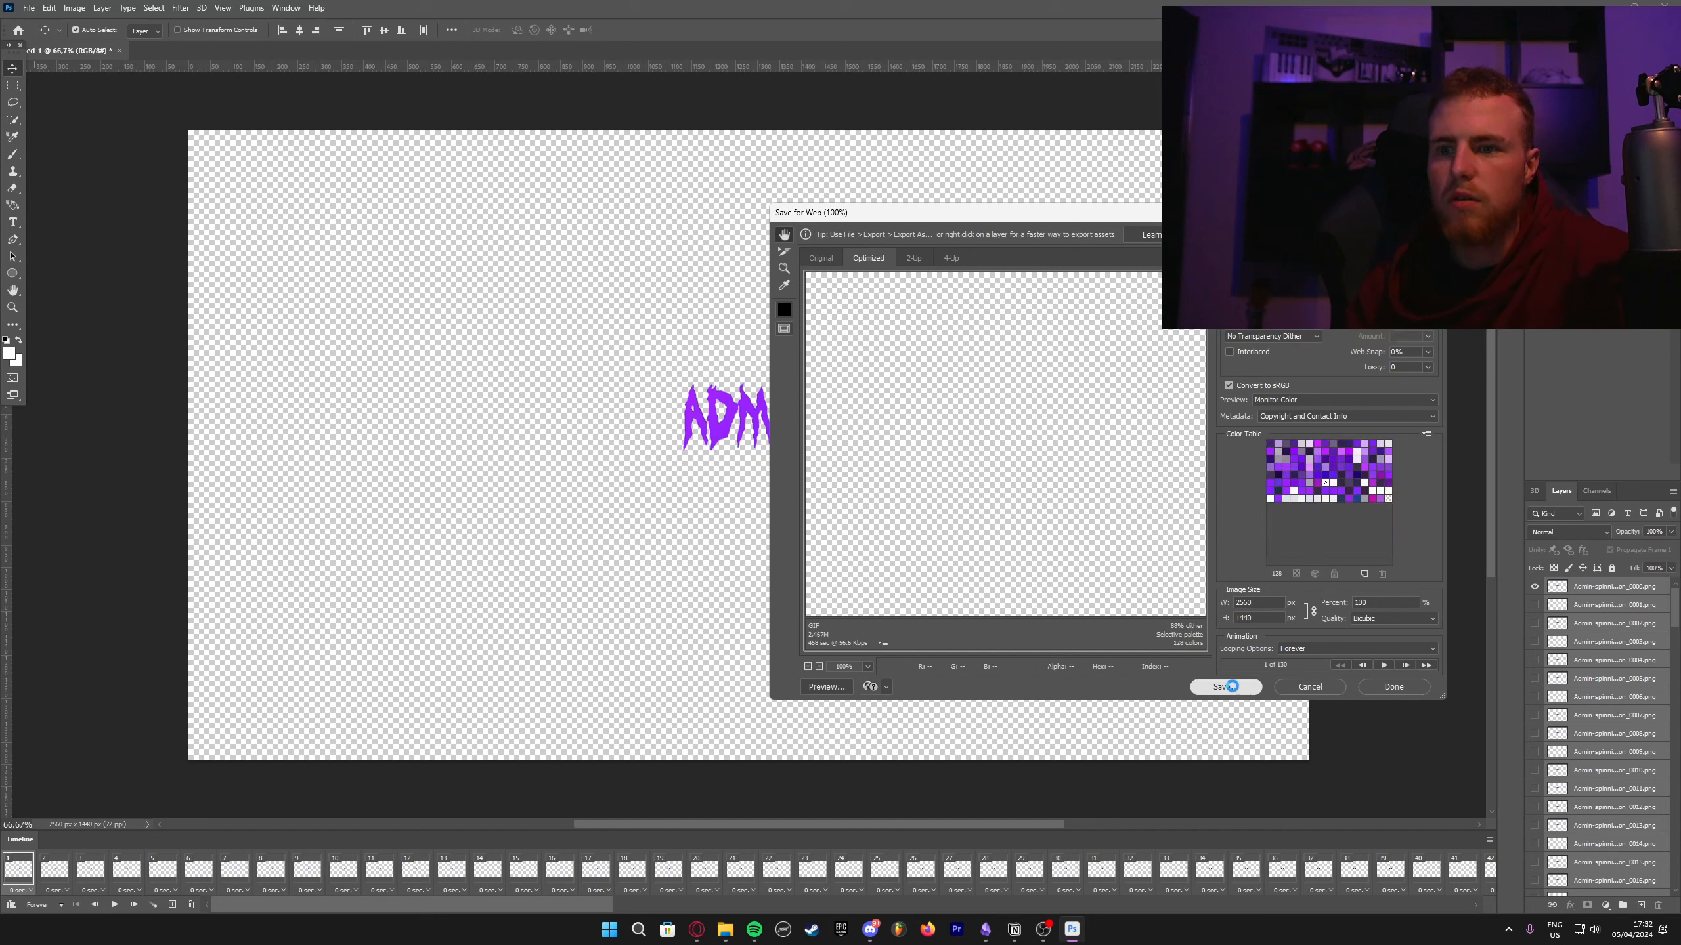
Step: Save the optimized GIF as tutorial in the tutorial gif folder, keeping the Images Only format
{"action": "left_click", "coordinate": [1225, 687]}
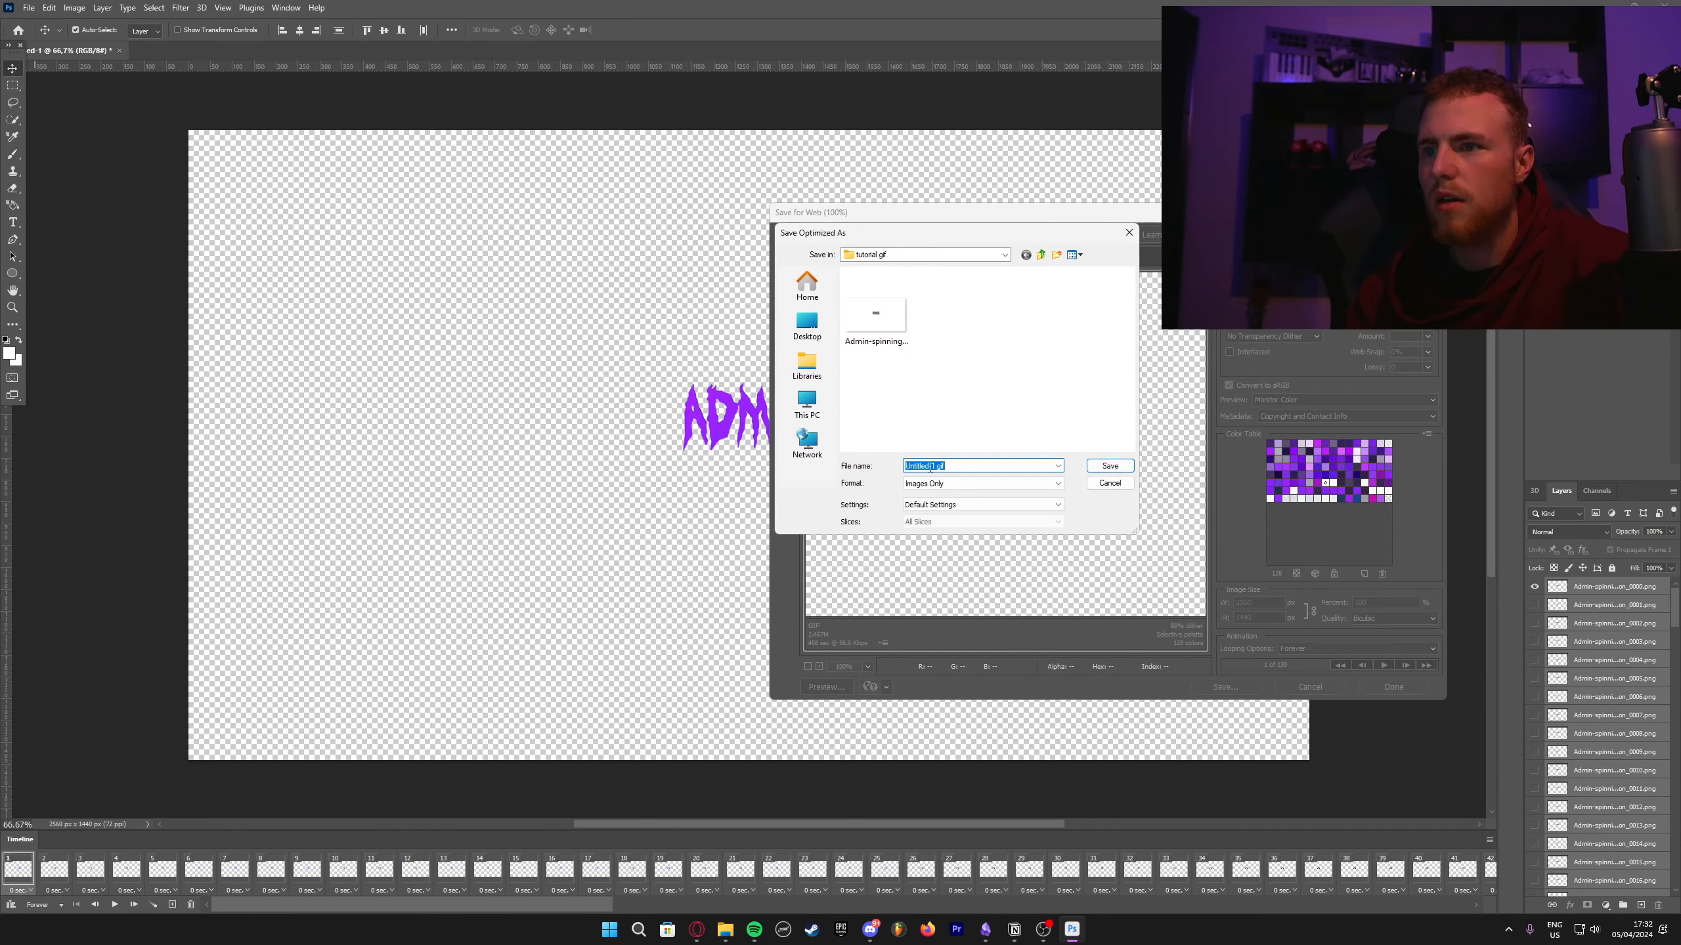
{"action": "type", "text": "tutorial"}
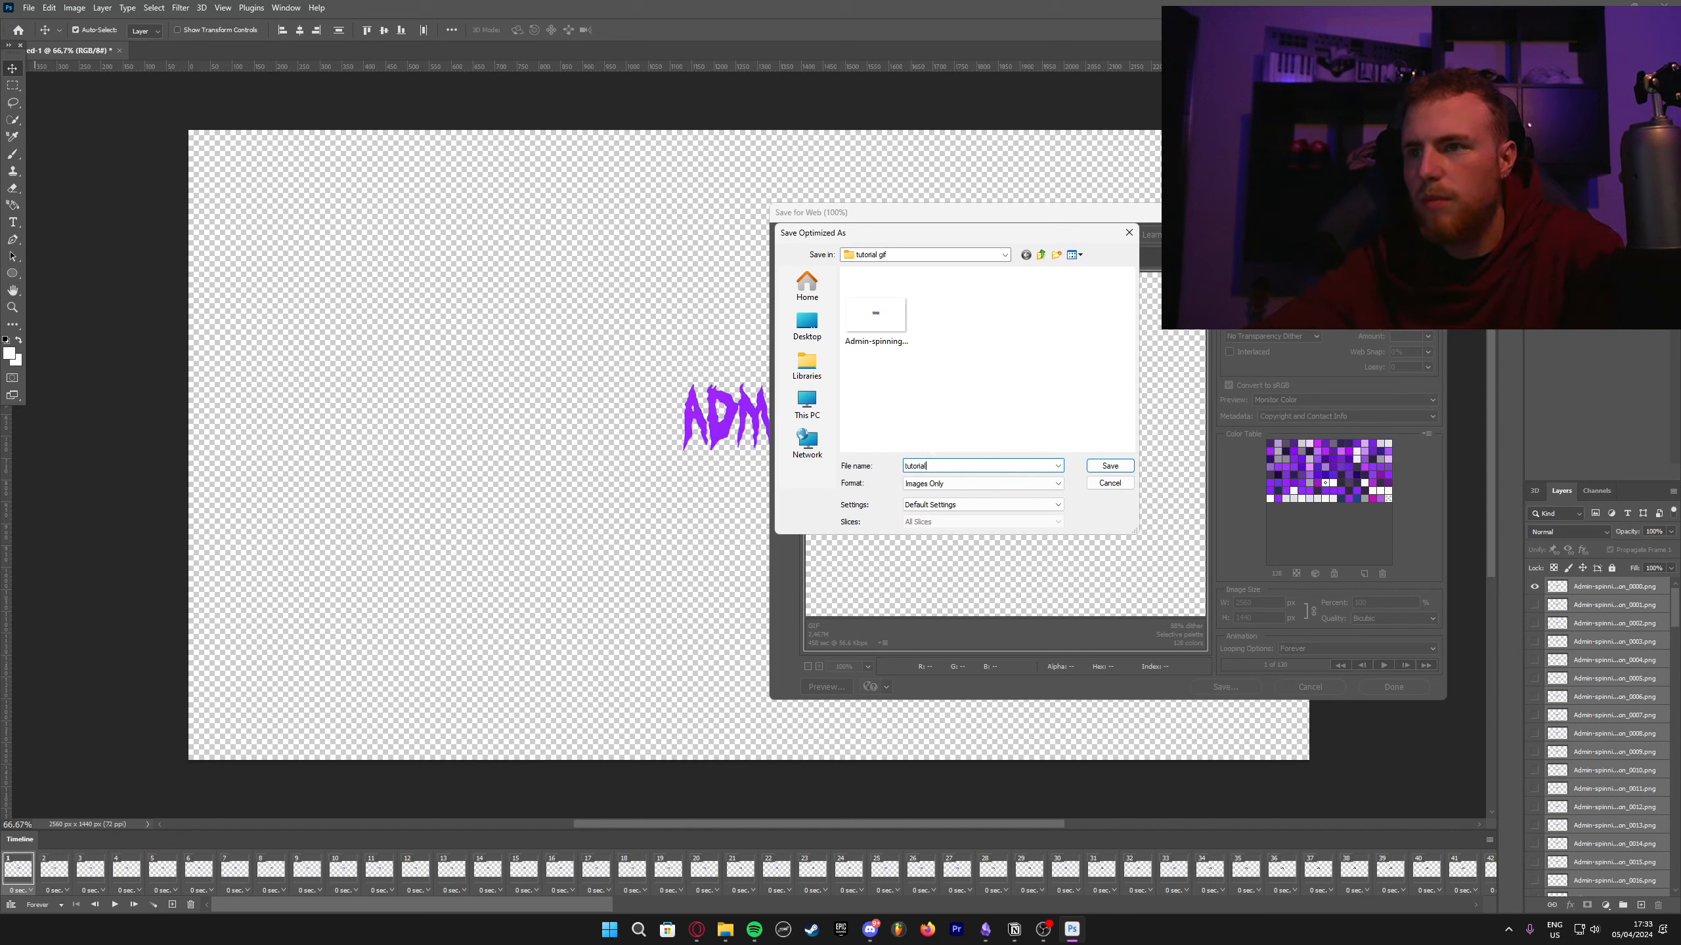
{"action": "key", "text": "Return"}
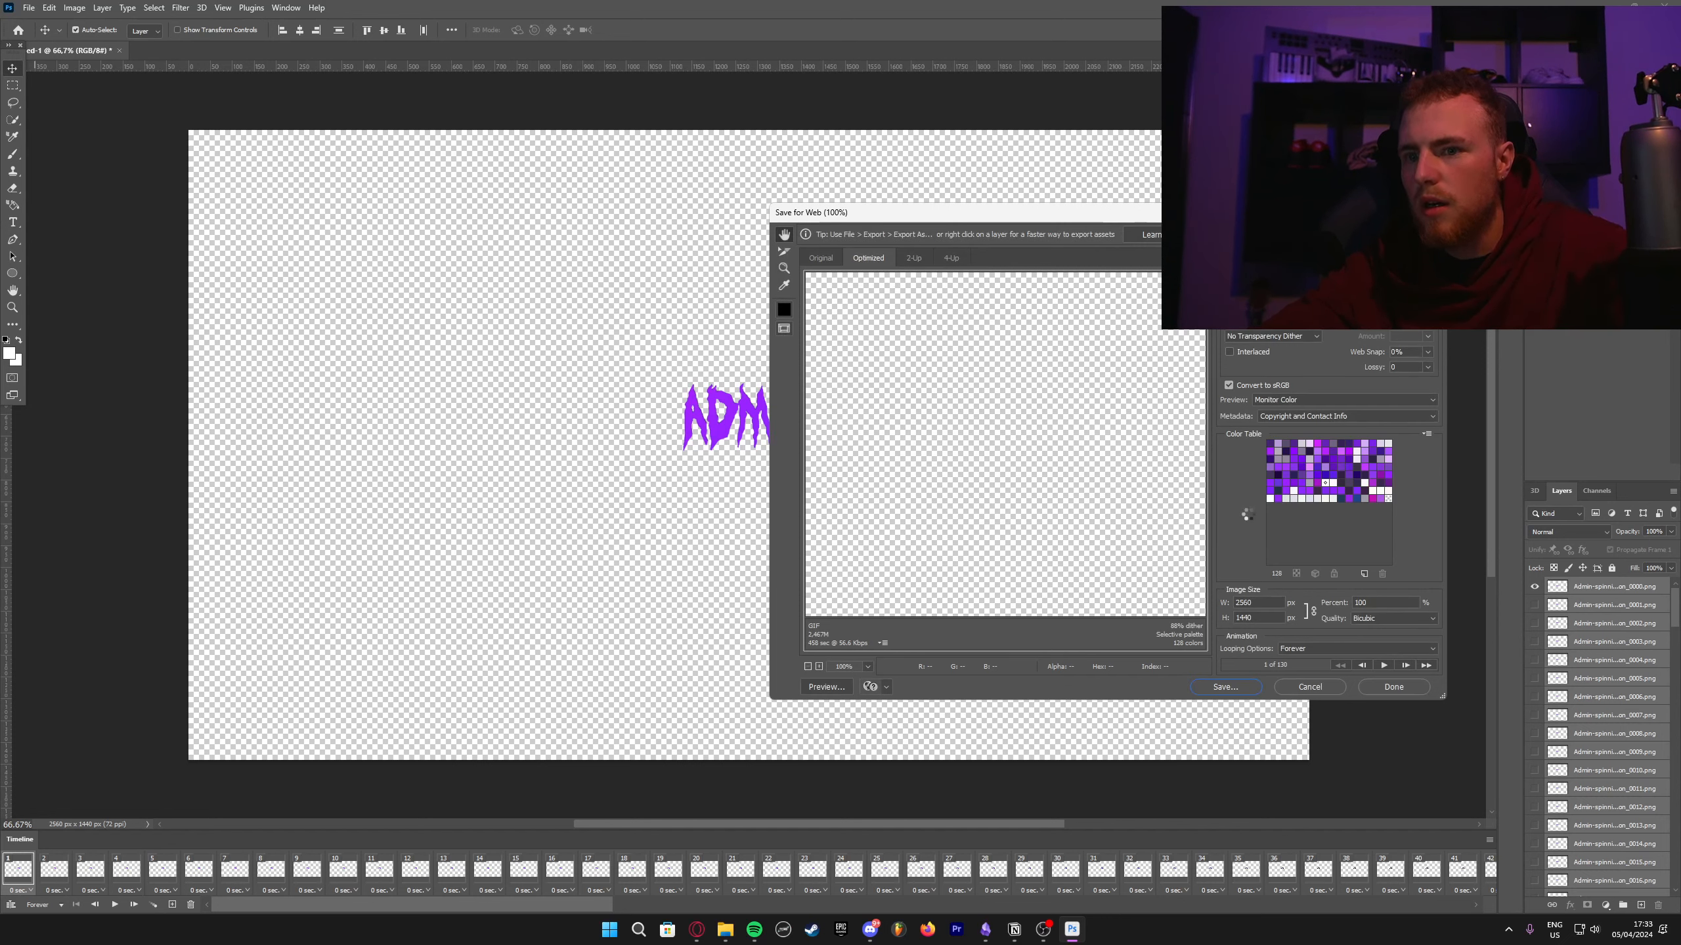
Step: Switch to File Explorer and show the tutorial gif folder containing the exported GIF
{"action": "right_click", "coordinate": [725, 929]}
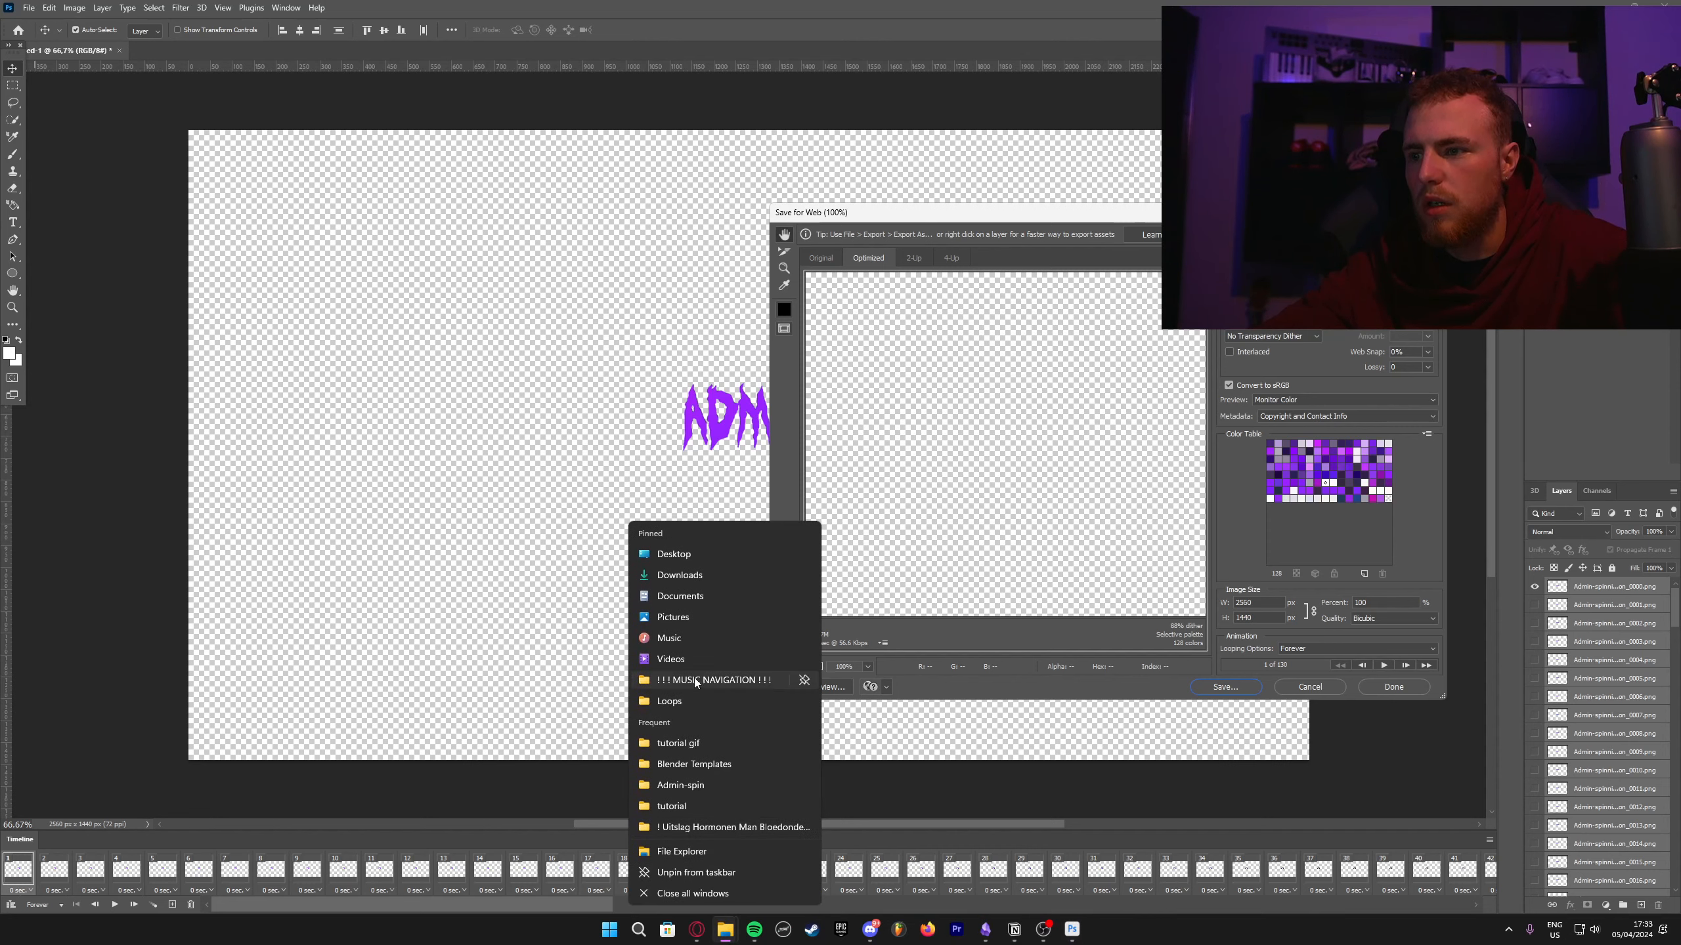
{"action": "mouse_move", "coordinate": [732, 926]}
{"action": "left_click", "coordinate": [722, 868]}
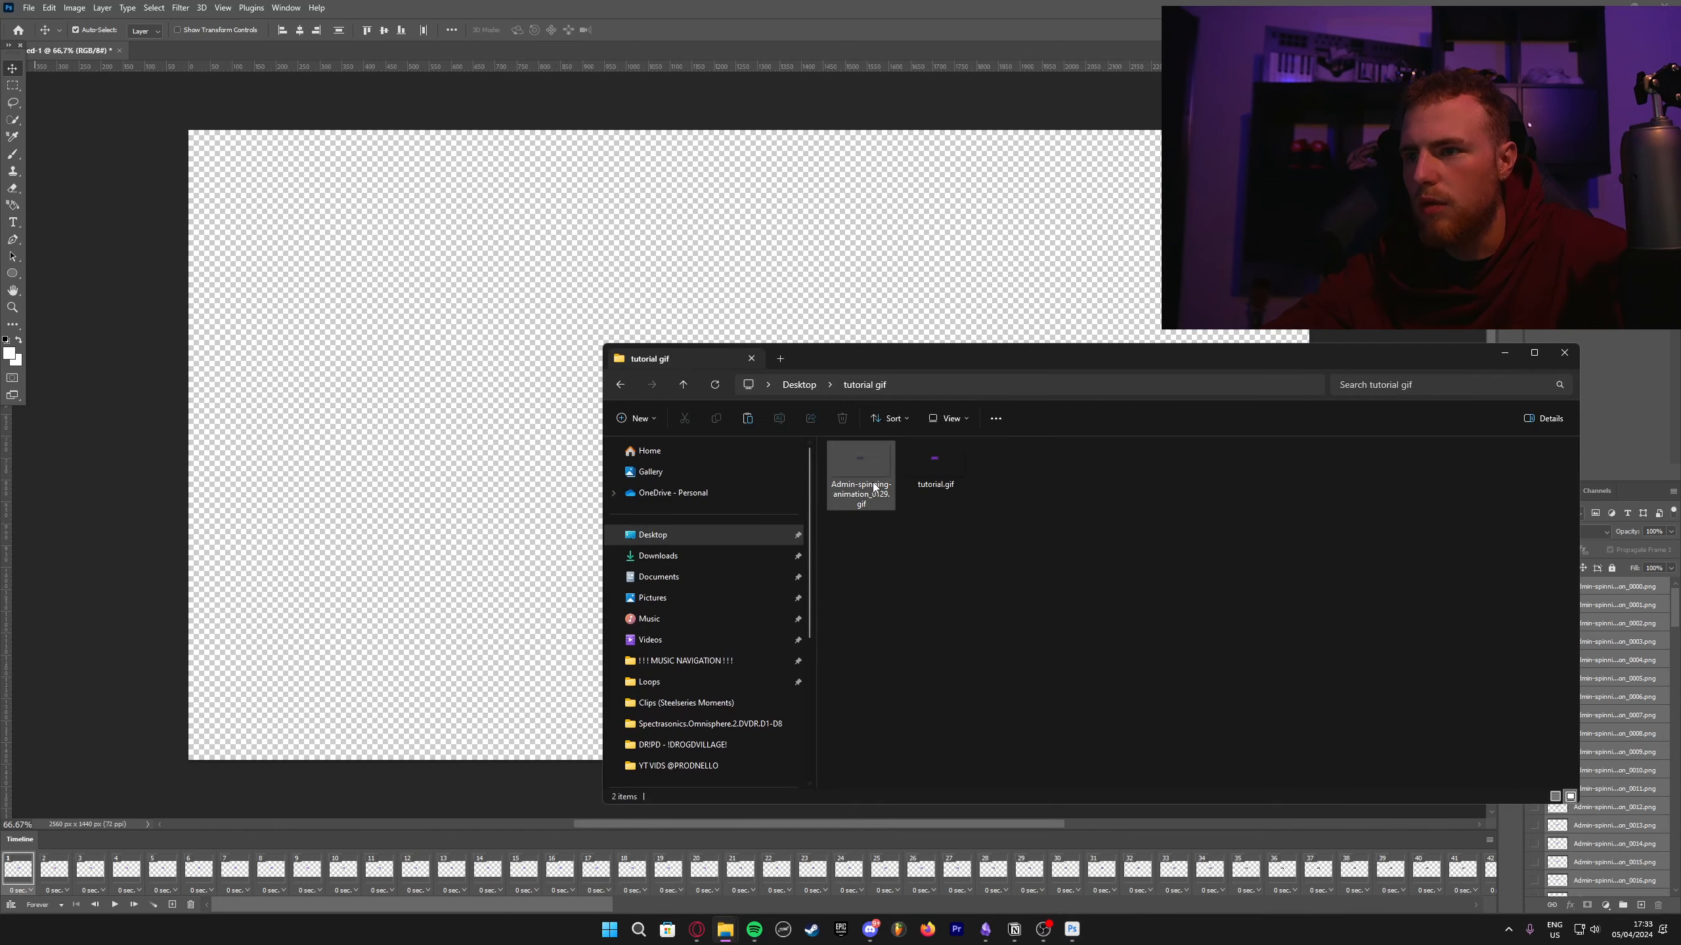
Step: Open the Admin-spinning-animation GIF from the tutorial gif folder to check how it plays
{"action": "double_click", "coordinate": [872, 465]}
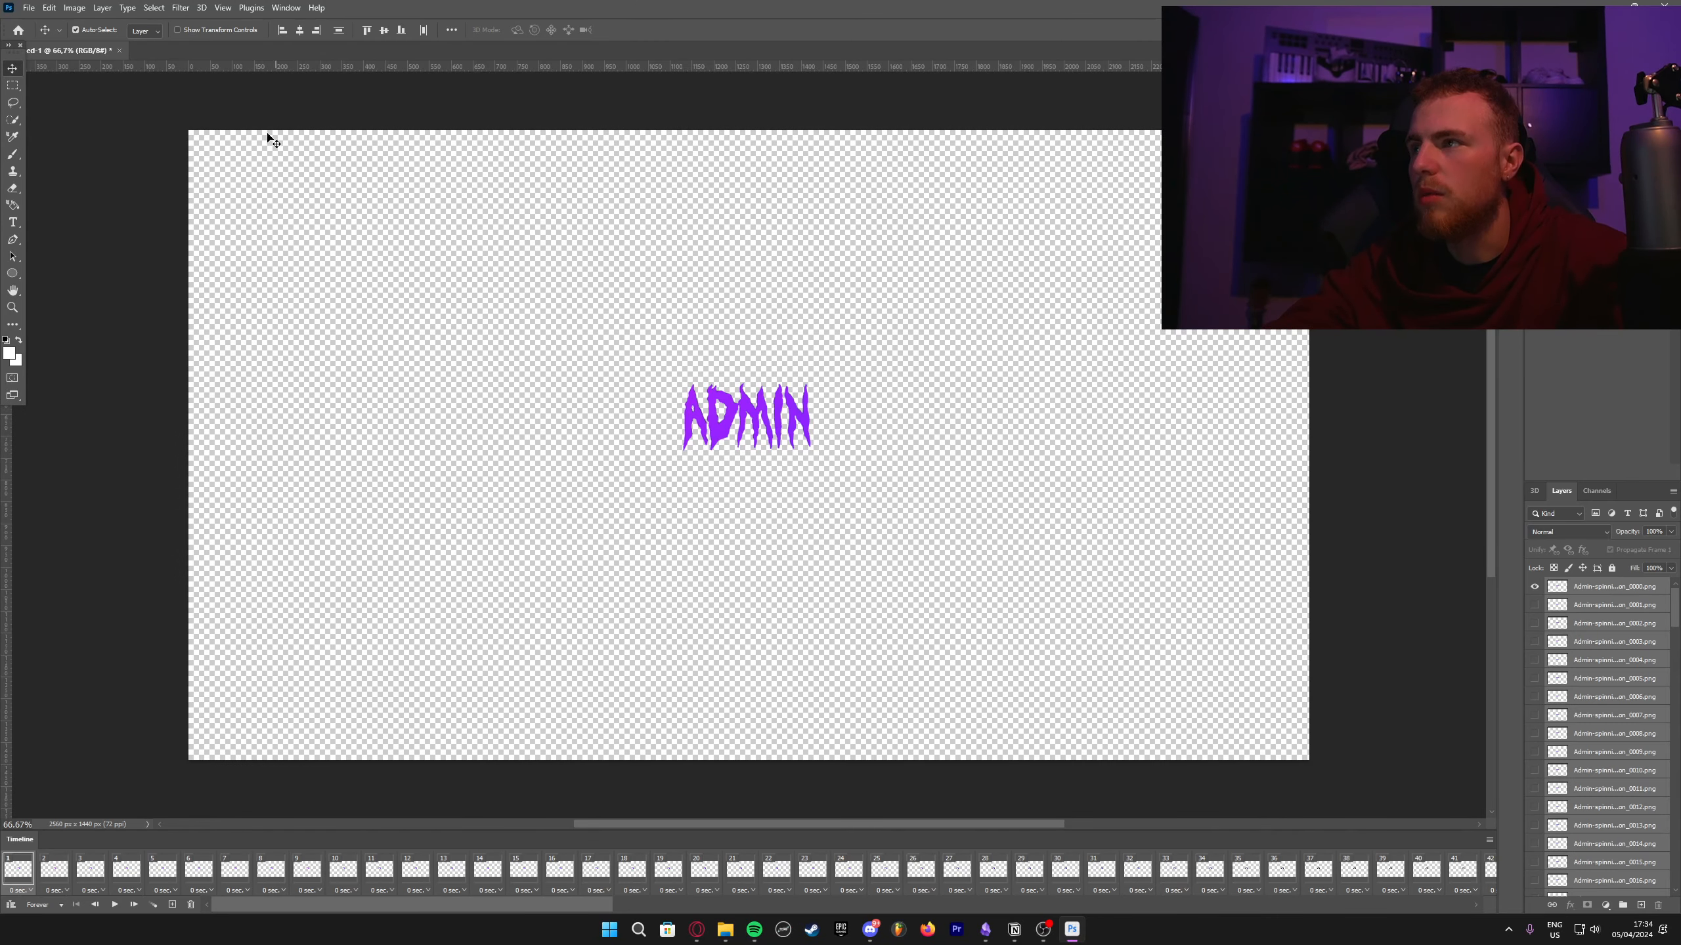
Step: Reduce the canvas to 500 by 500 pixels around its center, accept the clipping, and play the animation to check the fit
{"action": "left_click", "coordinate": [67, 10]}
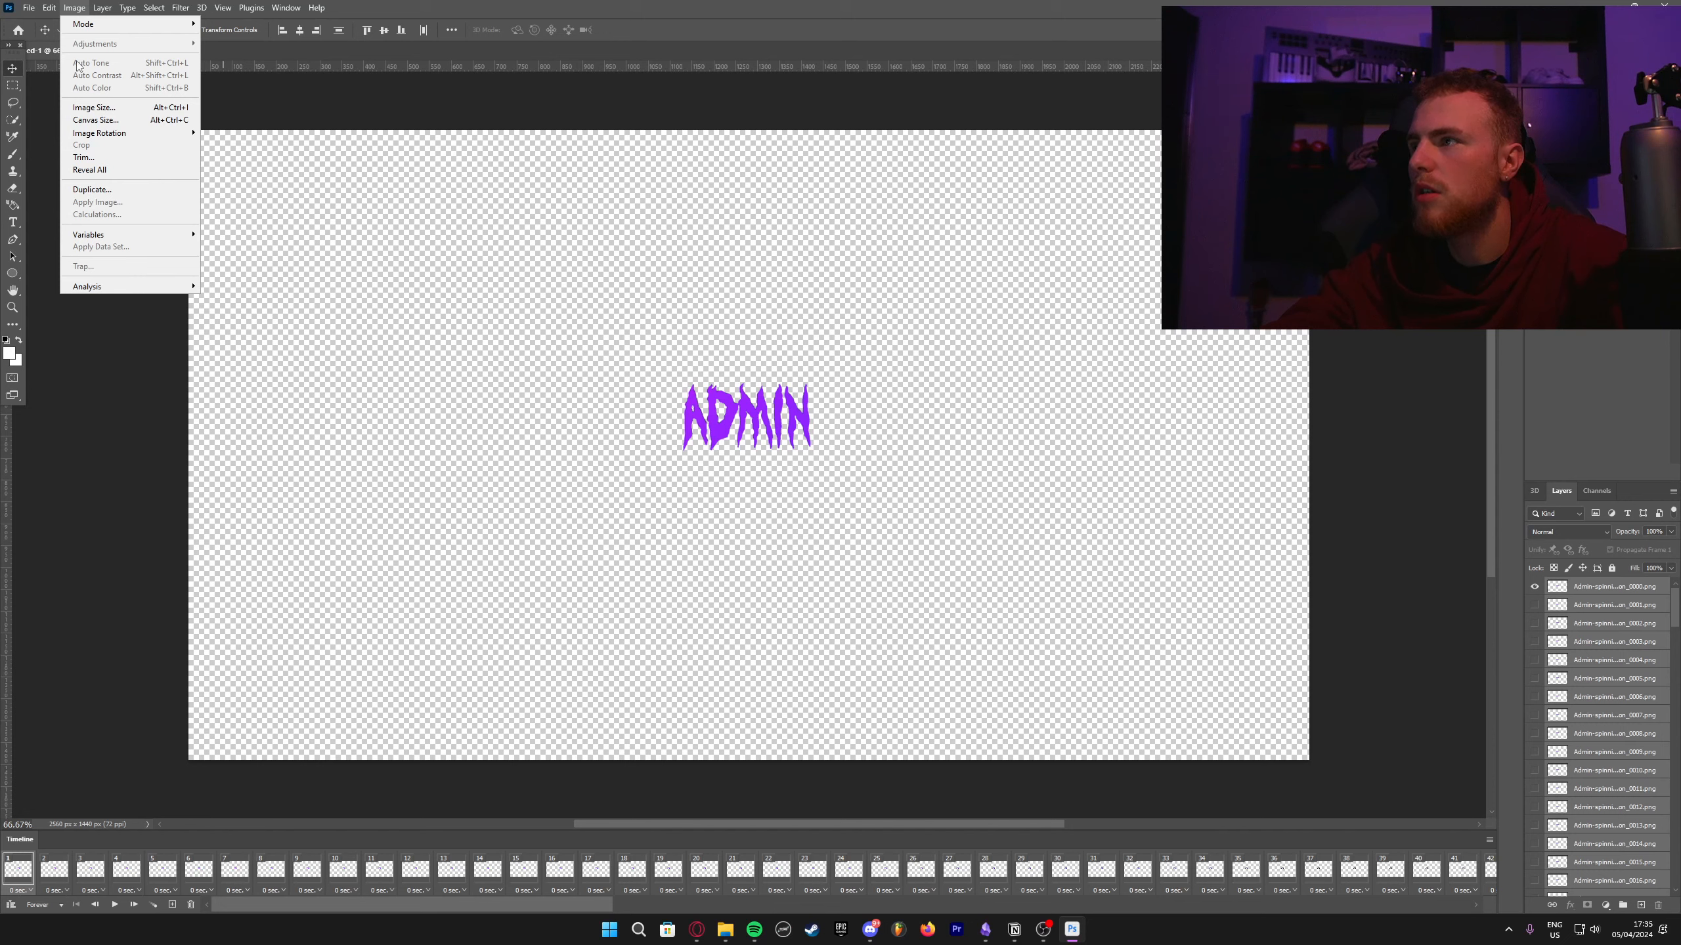
{"action": "left_click", "coordinate": [99, 120]}
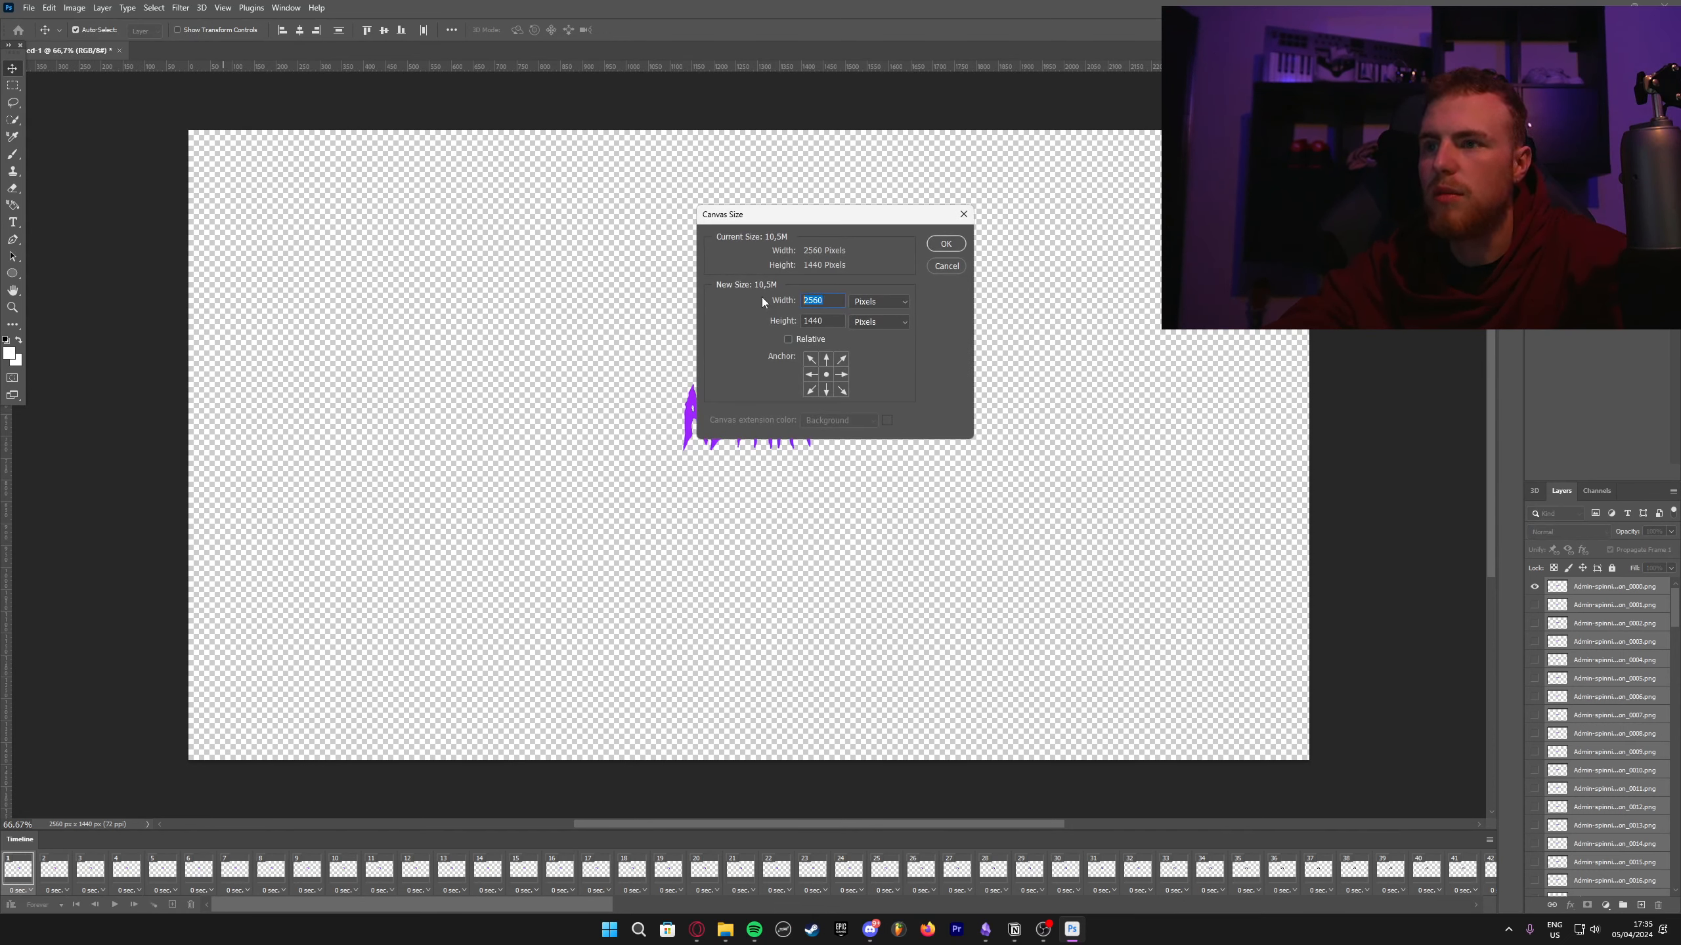
{"action": "type", "text": "500"}
{"action": "key", "text": "Tab"}
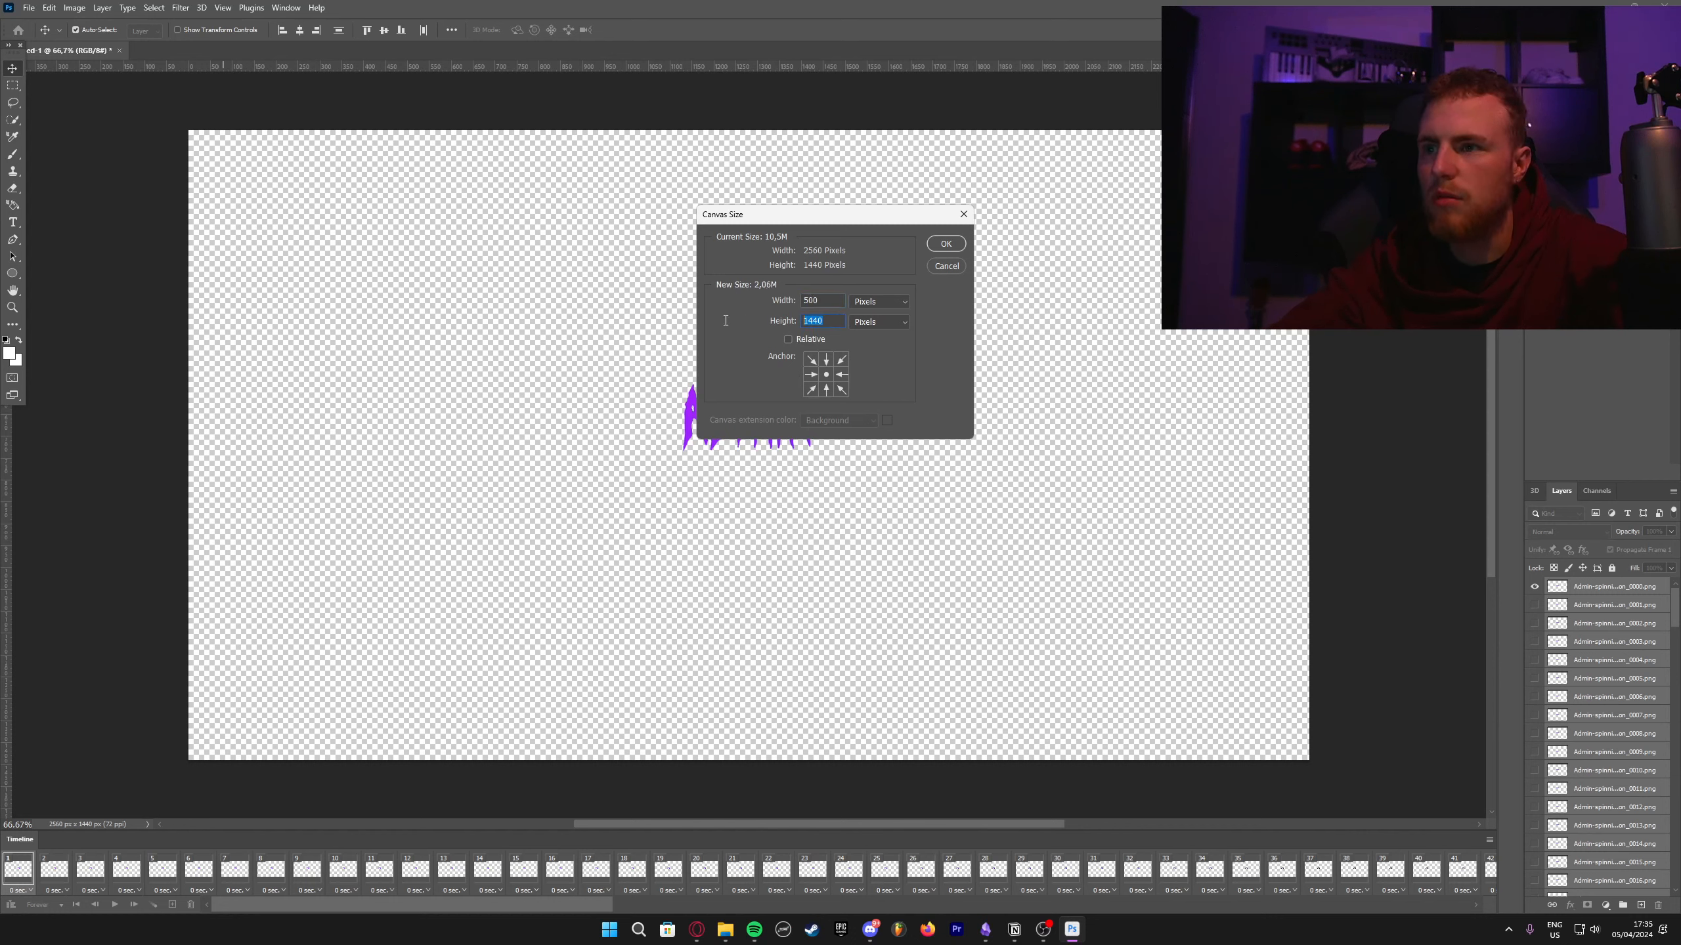
{"action": "left_click", "coordinate": [942, 243]}
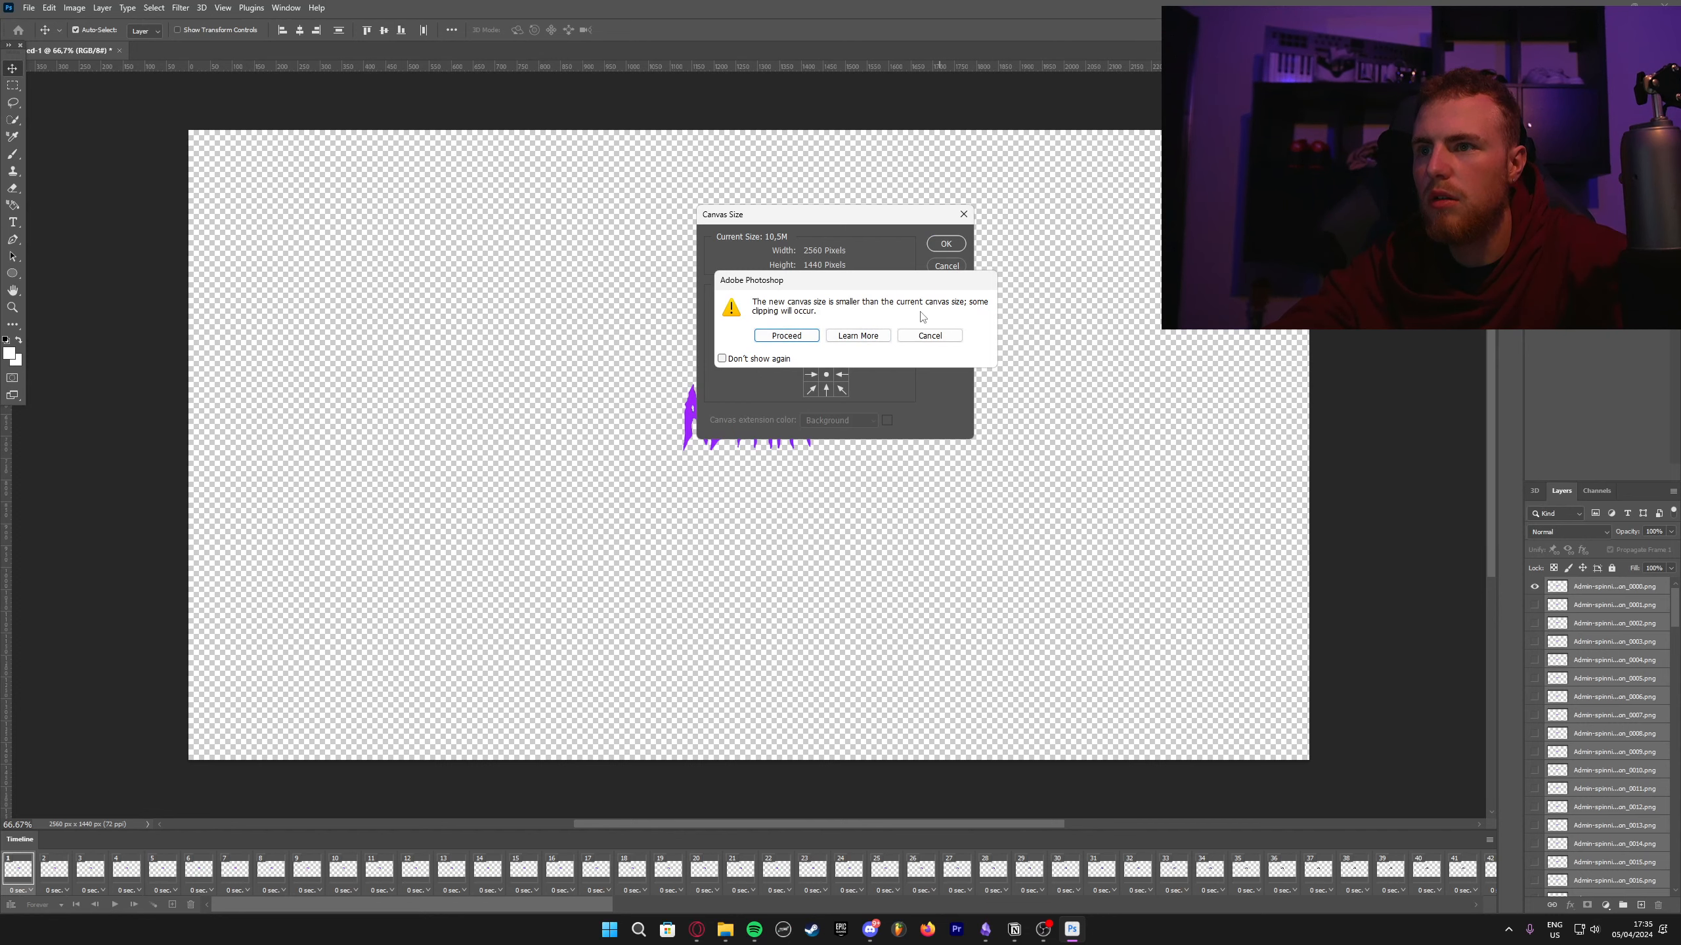
{"action": "left_click", "coordinate": [786, 333]}
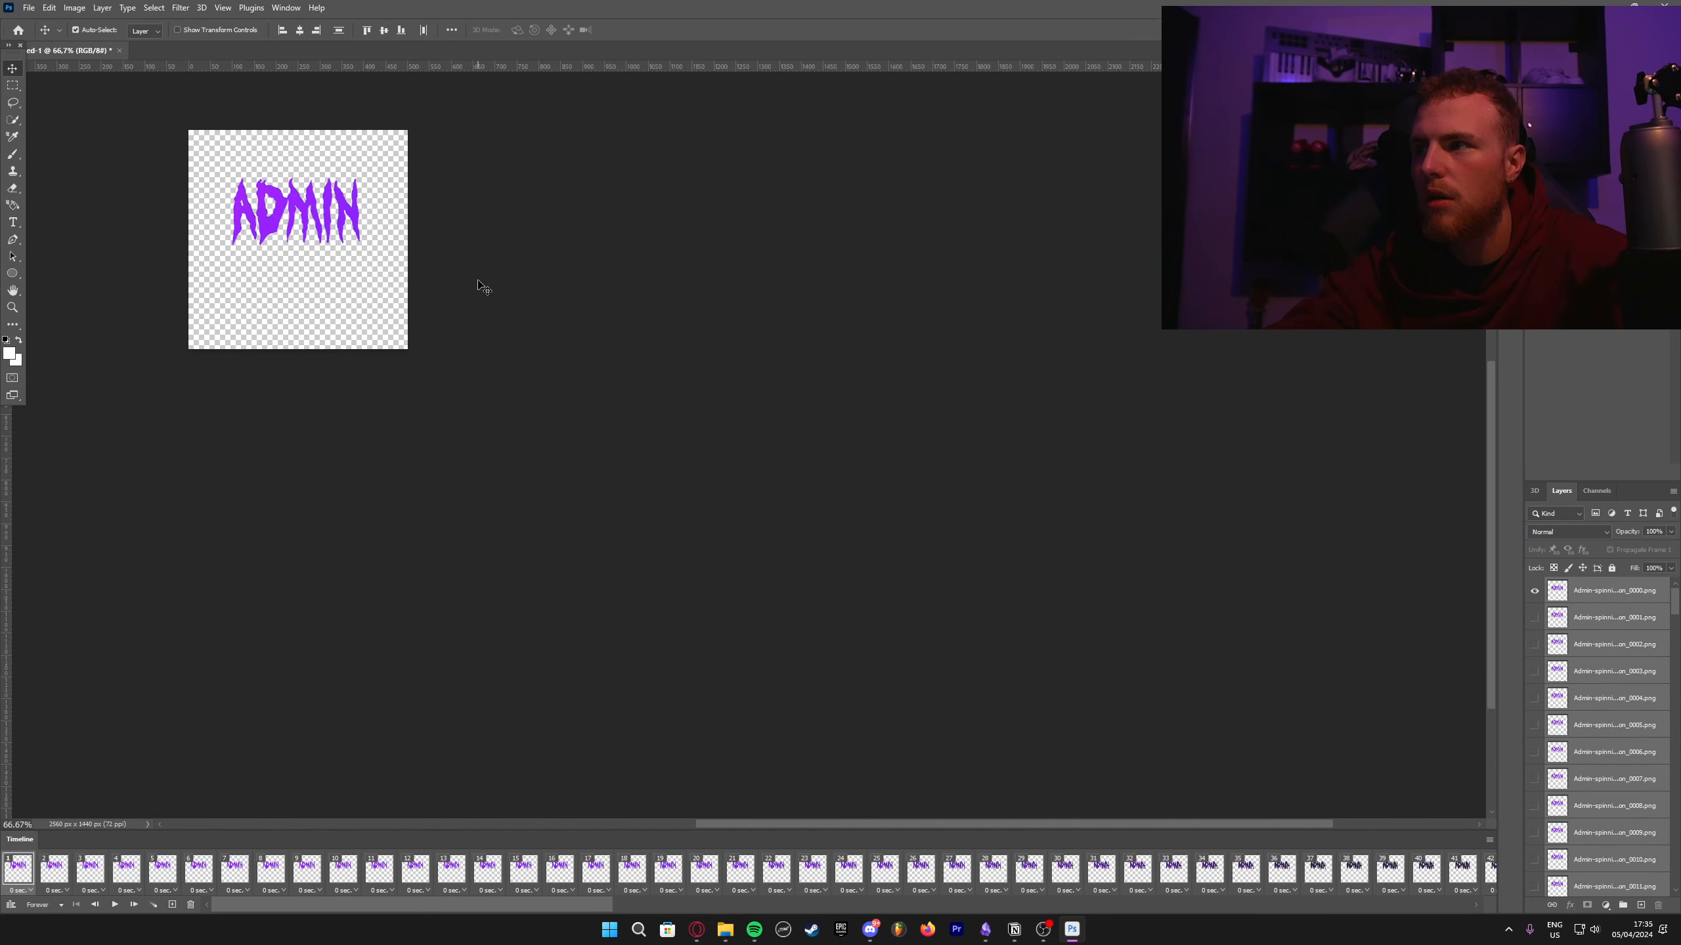
{"action": "left_click_drag", "start_coordinate": [740, 822], "coordinate": [516, 818]}
{"action": "left_click", "coordinate": [116, 904]}
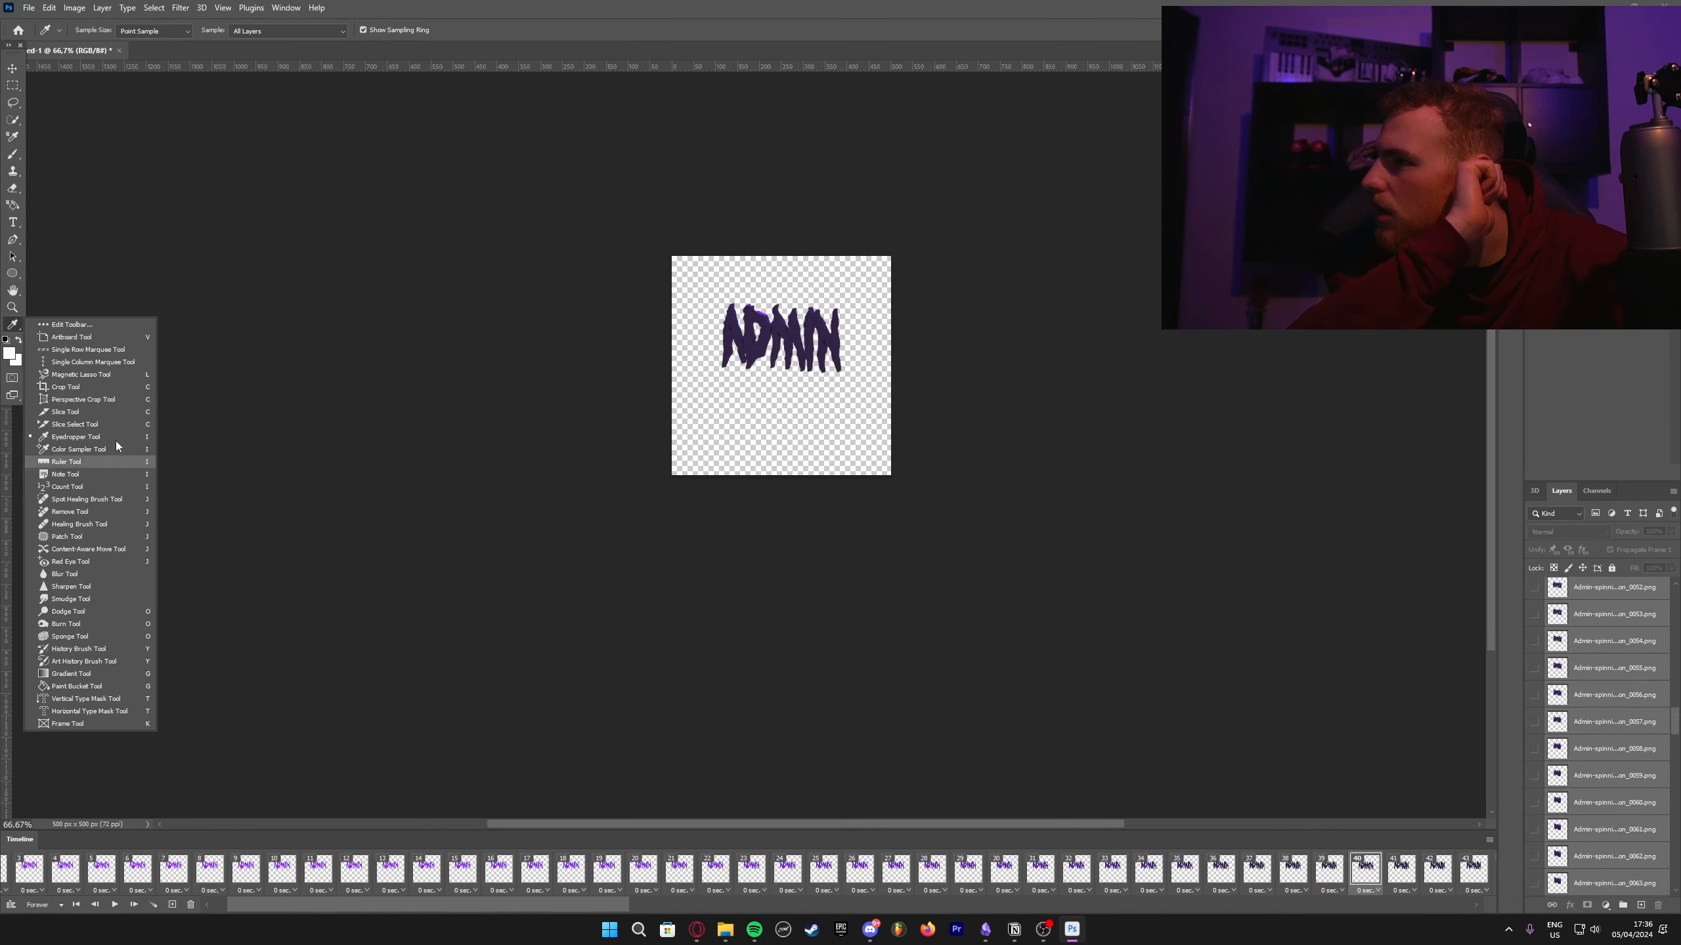
Step: Crop the canvas to a 1:1 square of about 372 px, tightening the empty space around the ADMIN text
{"action": "left_click", "coordinate": [92, 387]}
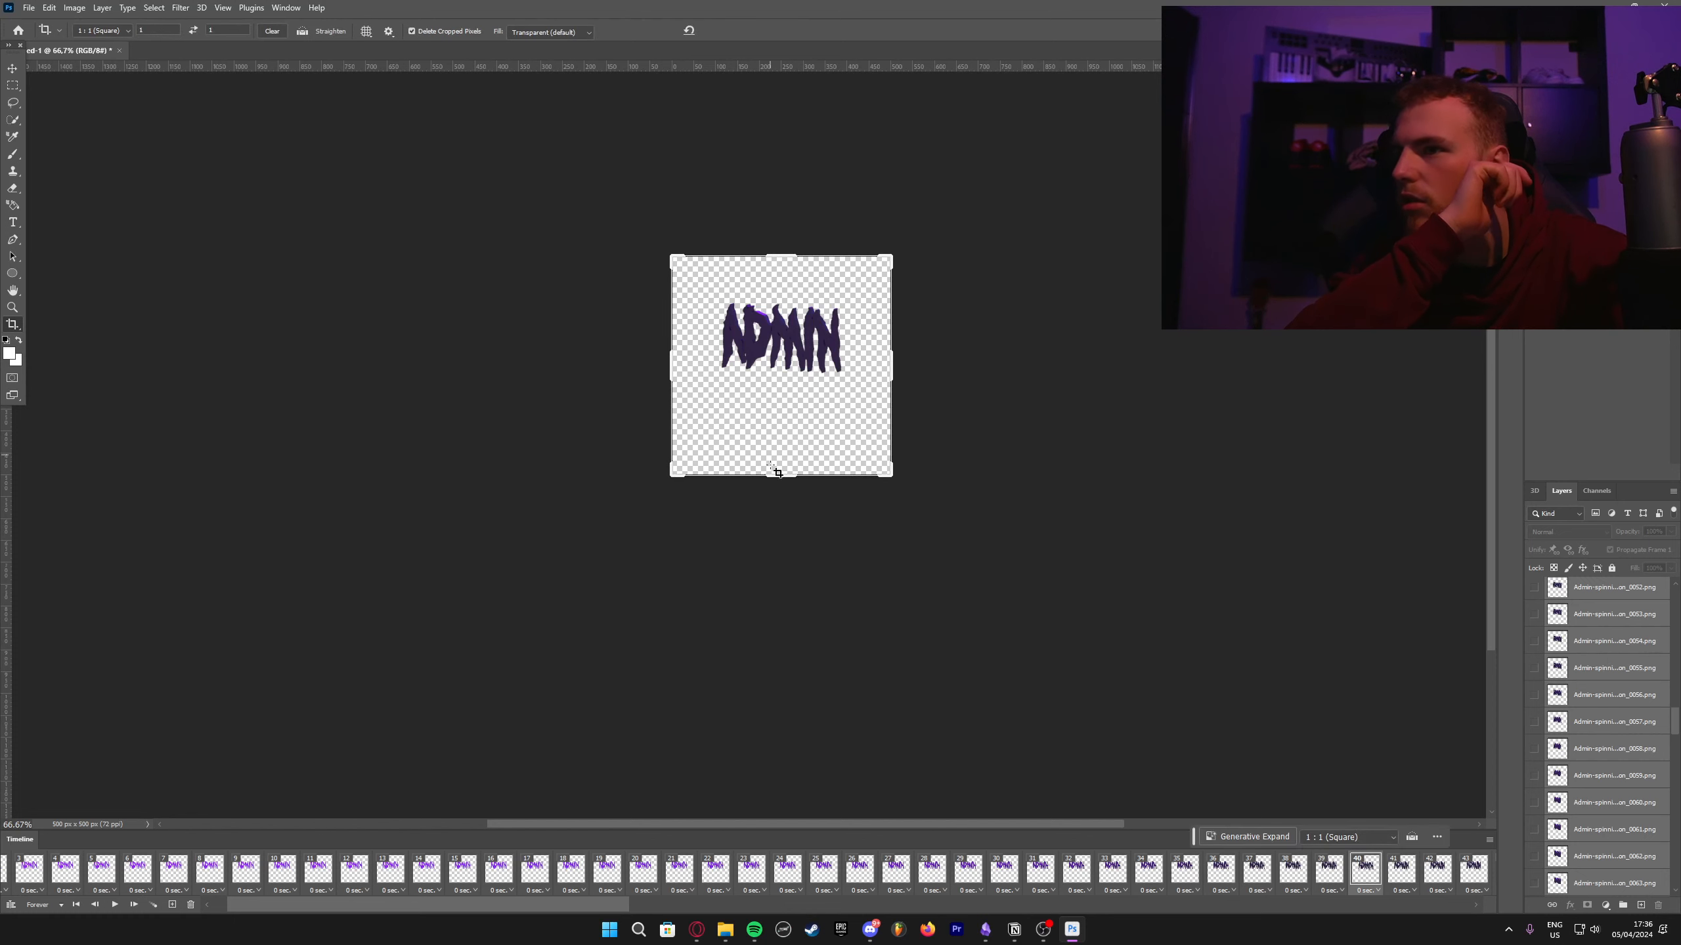
{"action": "left_click_drag", "start_coordinate": [781, 474], "coordinate": [791, 450]}
{"action": "left_click", "coordinate": [732, 29]}
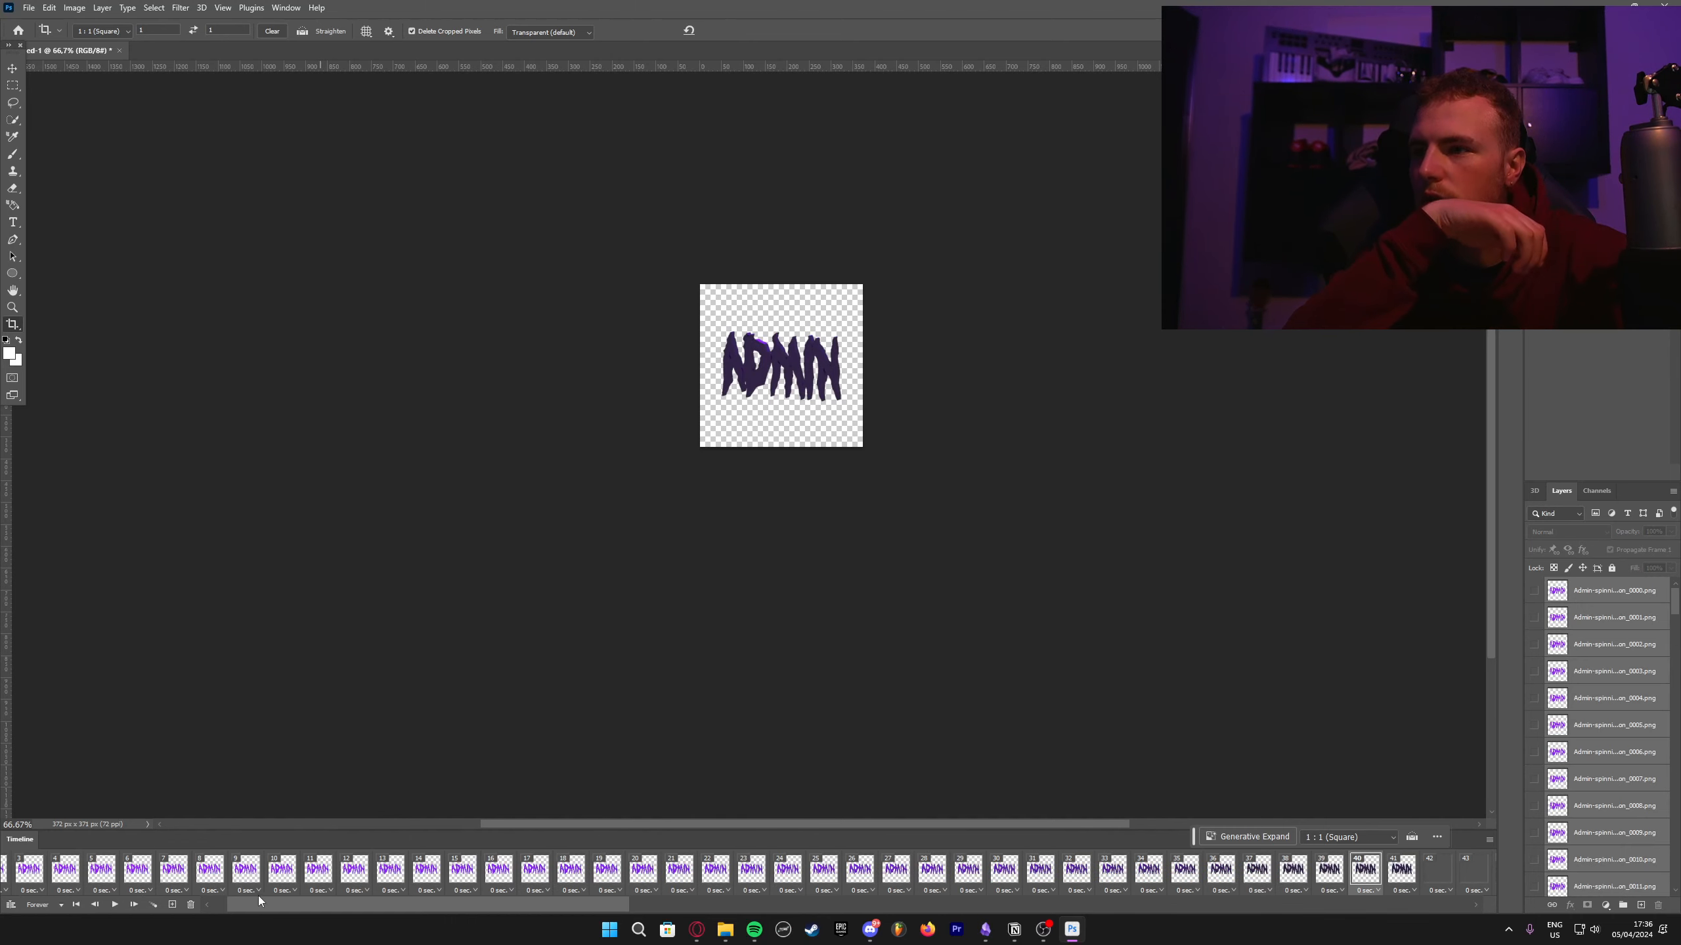
Step: Preview the cropped animation's playback, stop it partway through the spin, and switch back to the Move tool
{"action": "left_click", "coordinate": [113, 904]}
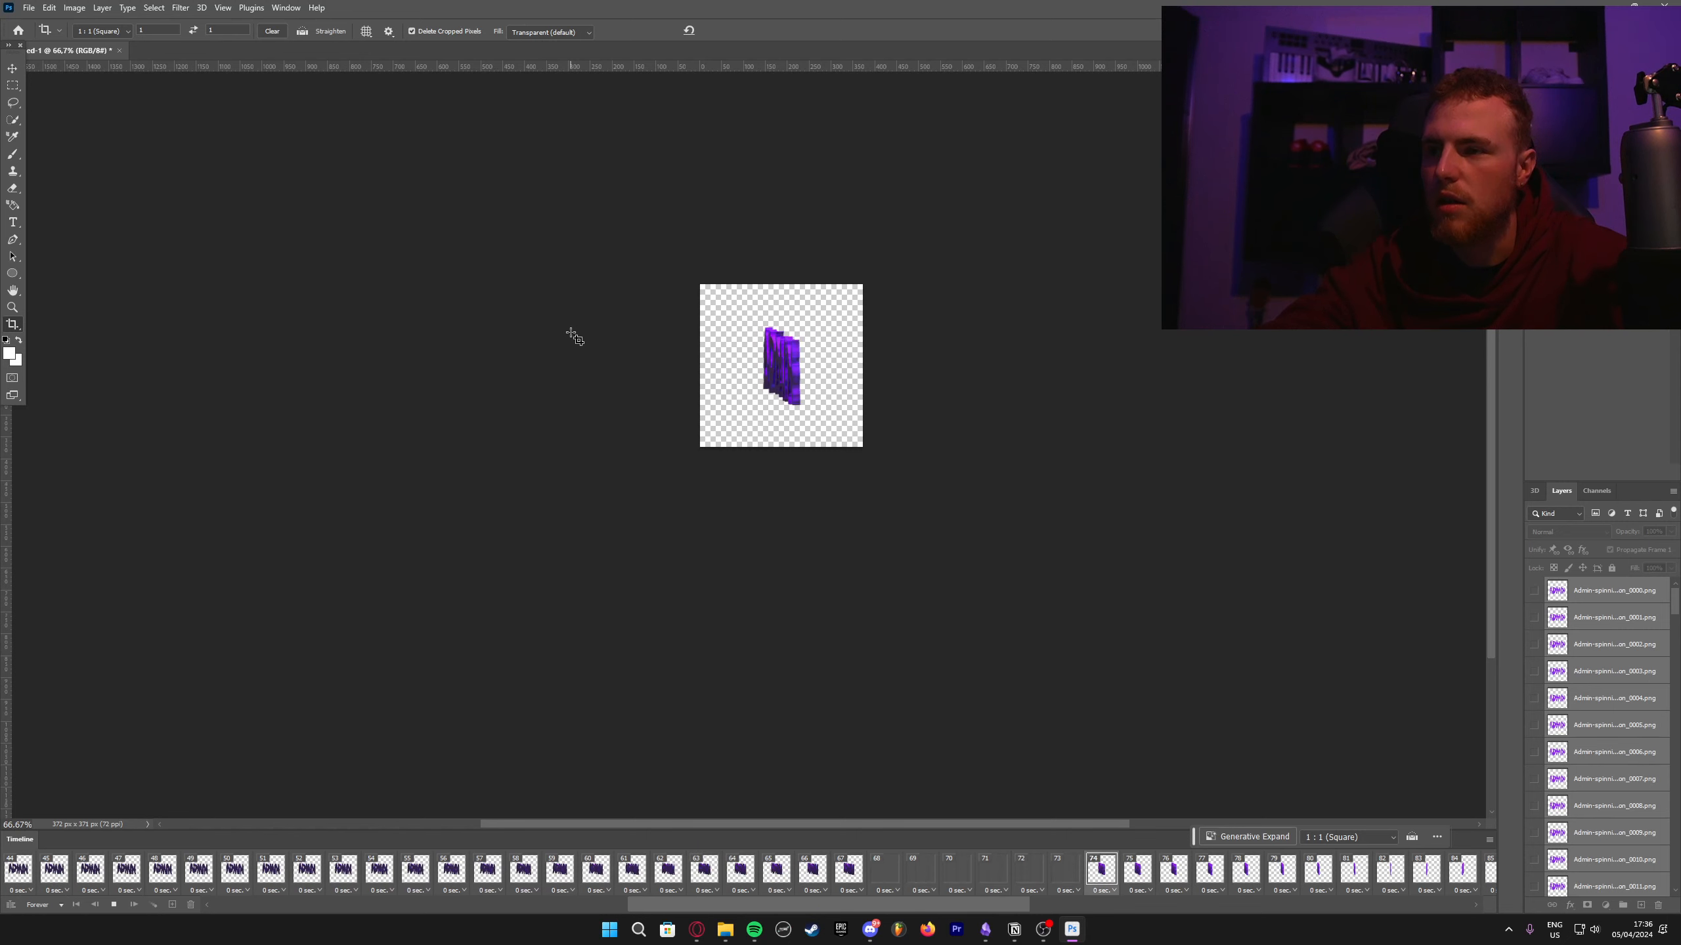
{"action": "key", "text": "space"}
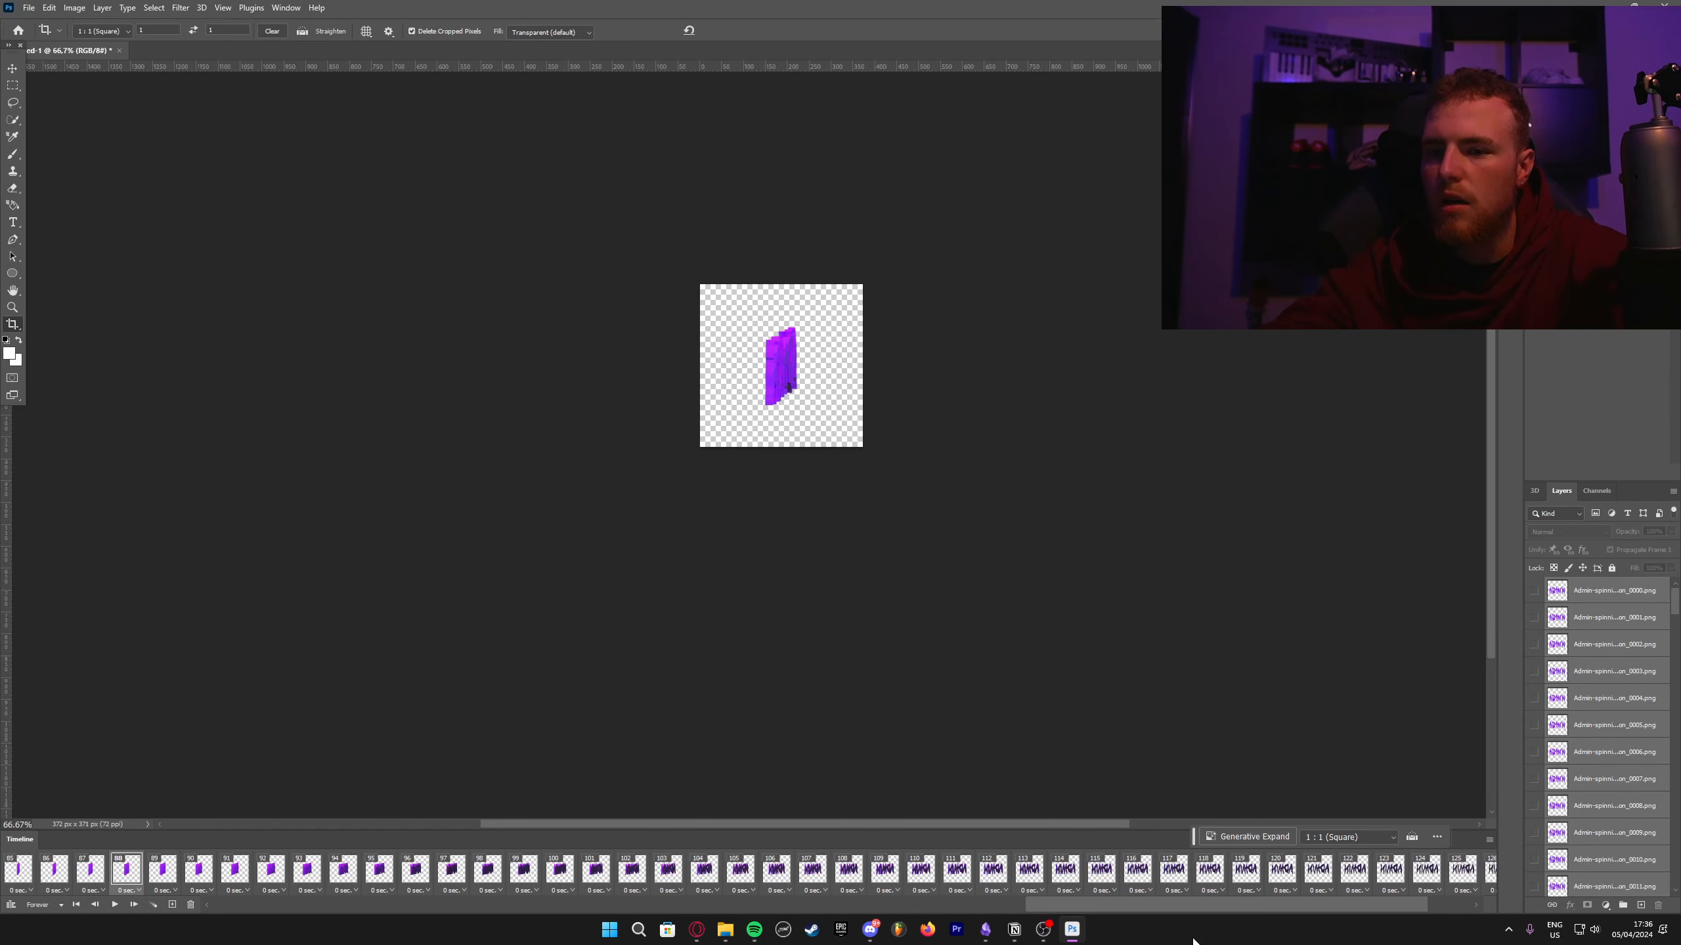
{"action": "left_click_drag", "start_coordinate": [1220, 906], "coordinate": [1036, 910]}
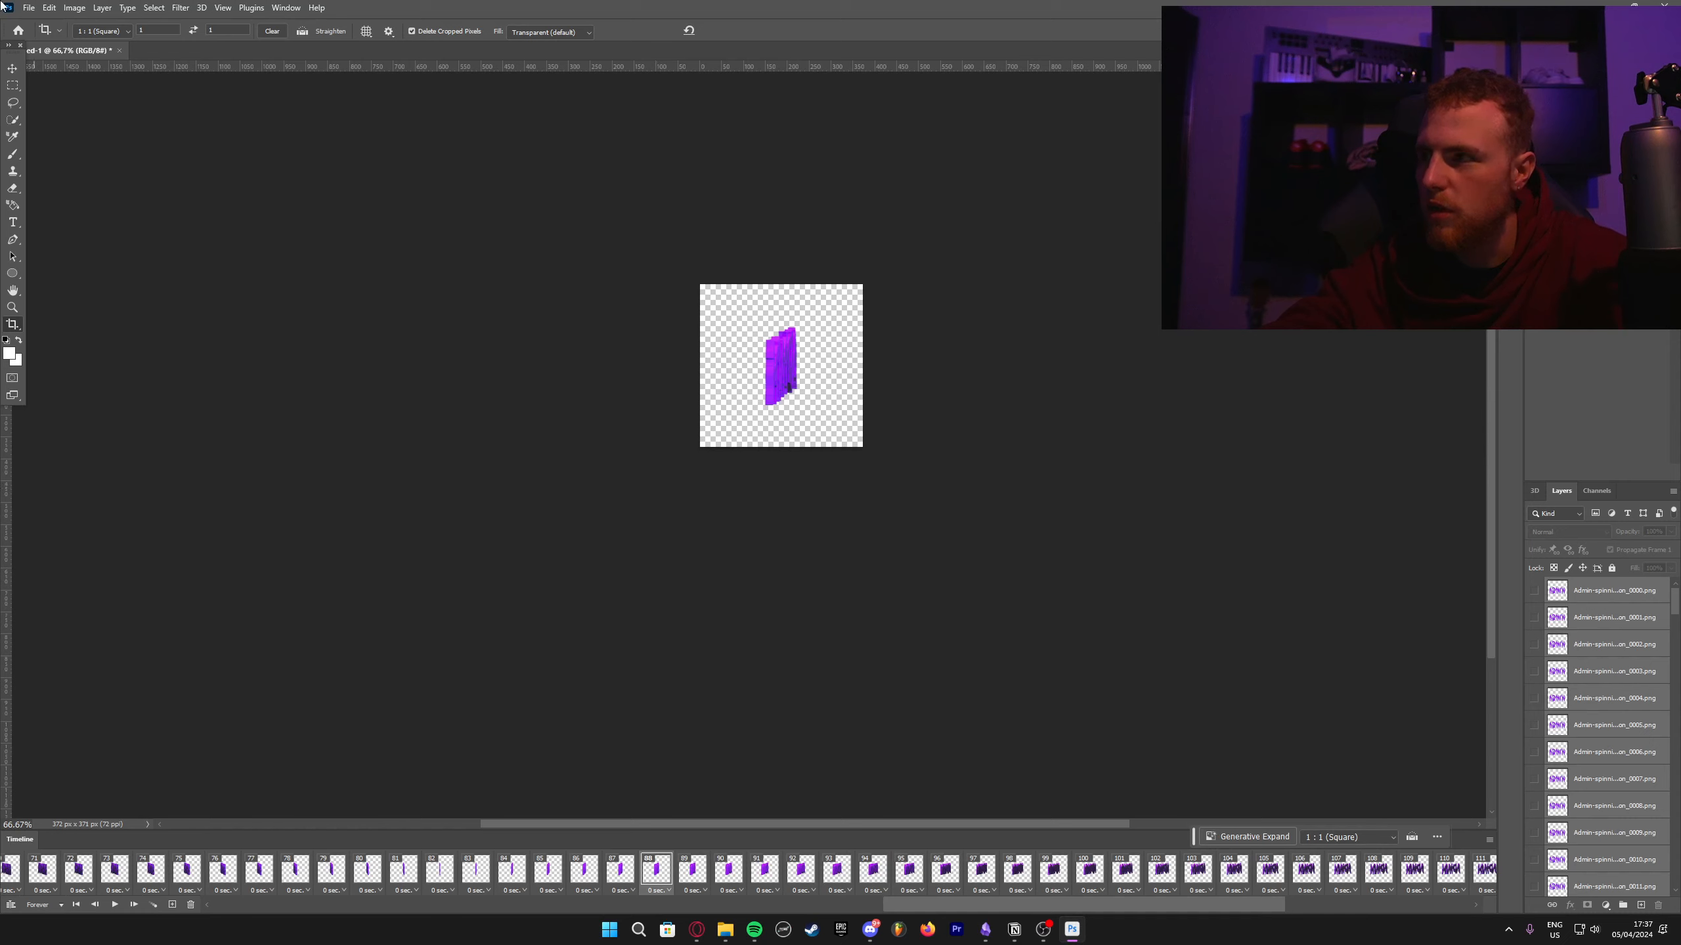
{"action": "key", "text": "v"}
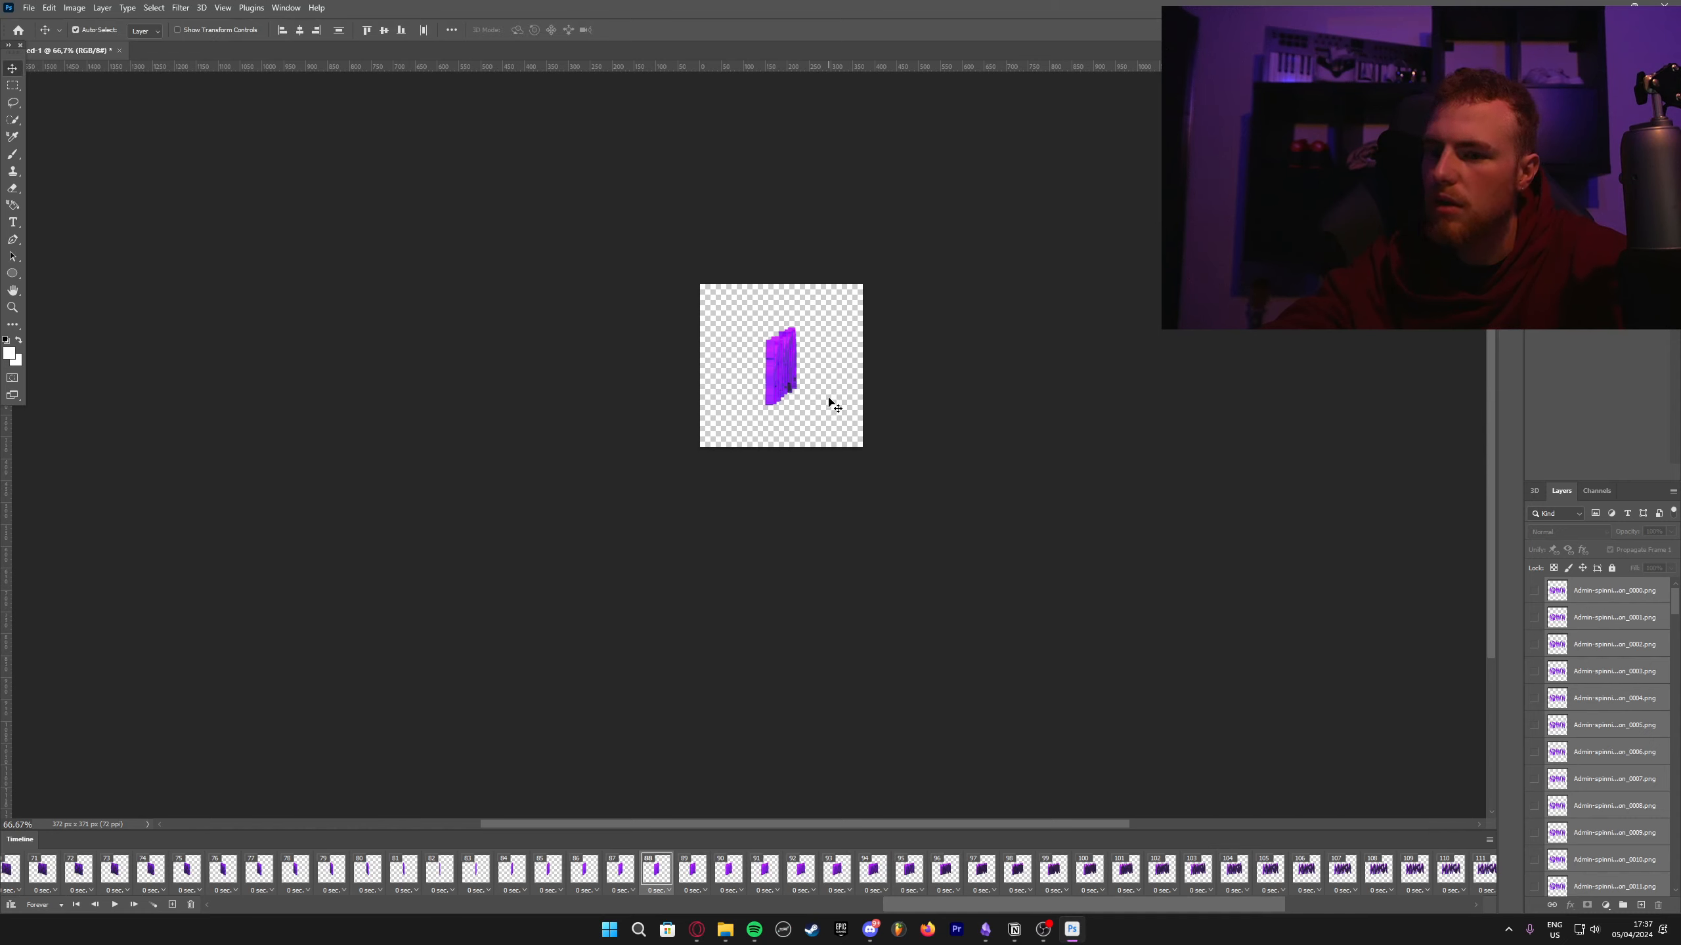